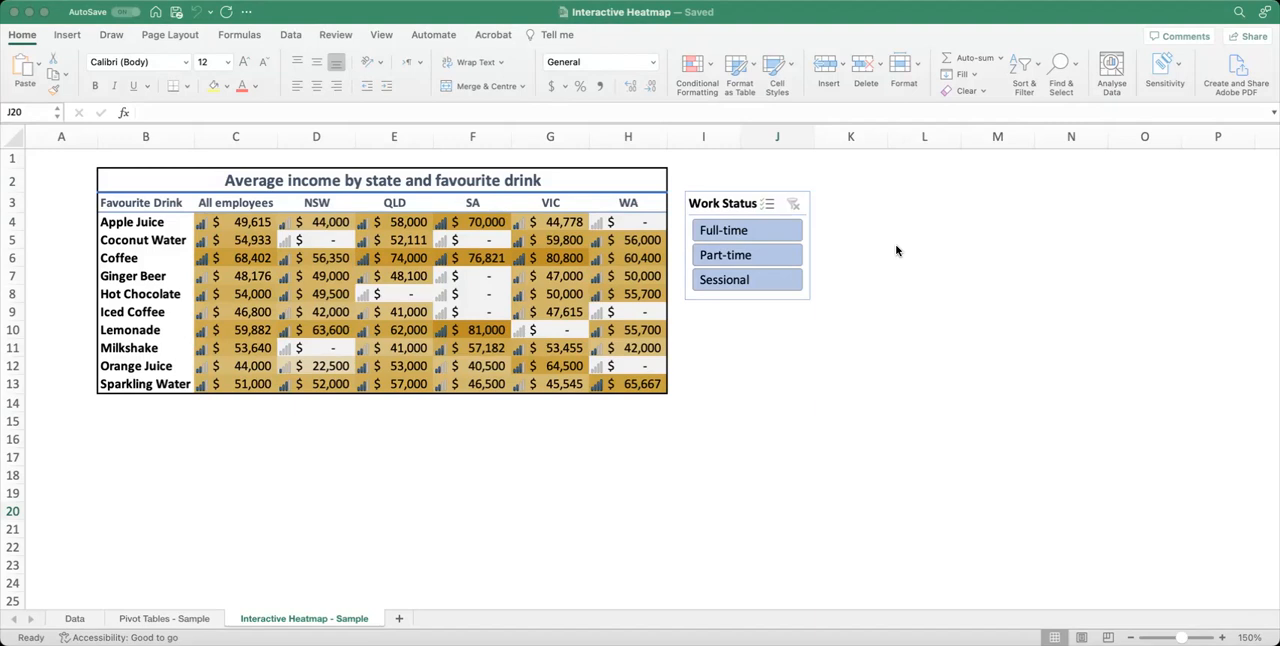
# Filter the sample heatmap by different work statuses with the Work Status slicer, and clear the filter.
pyautogui.click(768, 232)
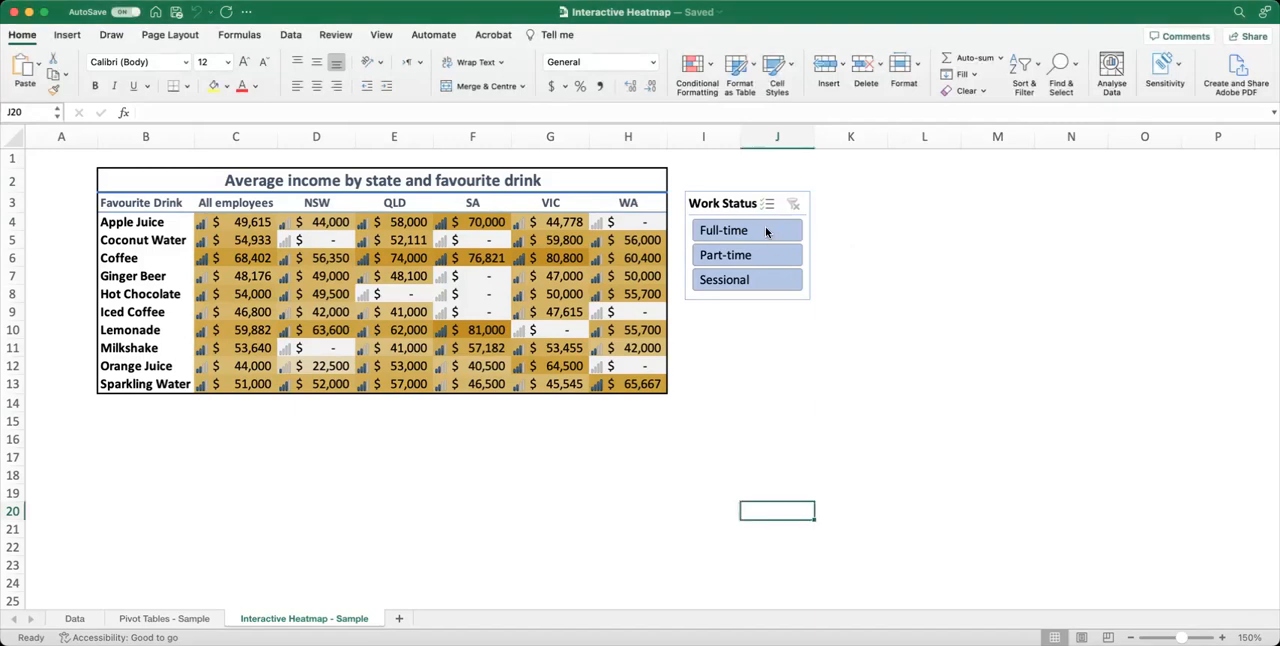
pyautogui.click(761, 258)
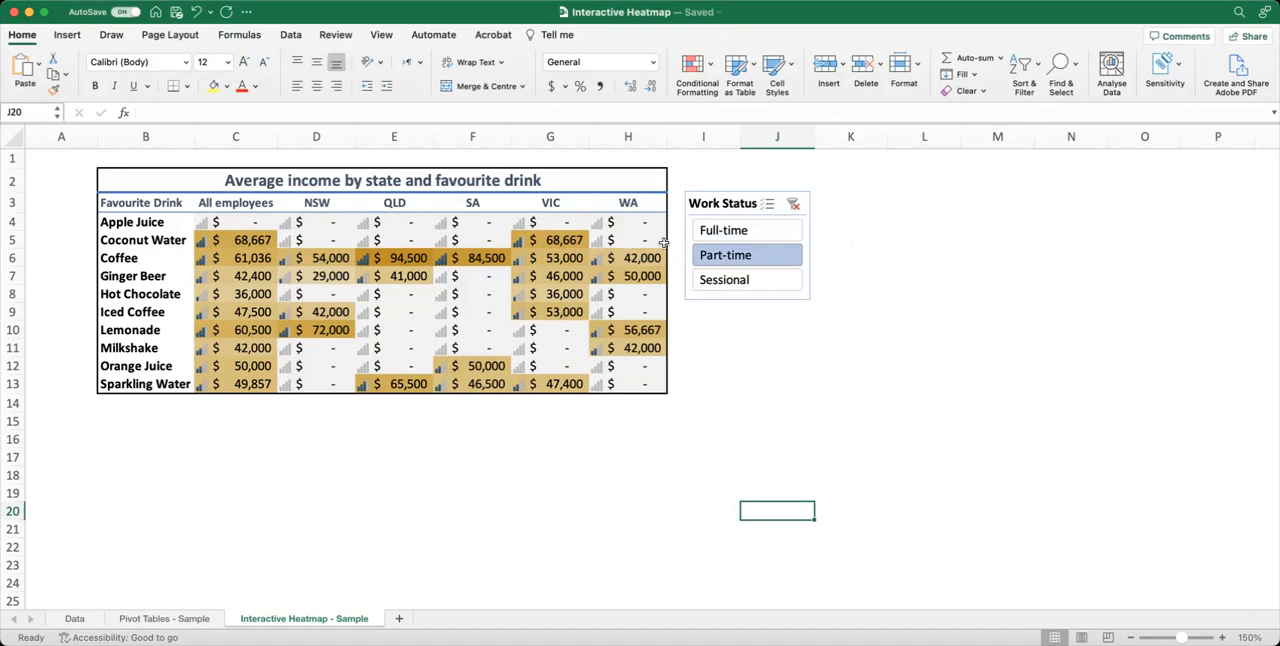
pyautogui.click(760, 233)
pyautogui.click(793, 204)
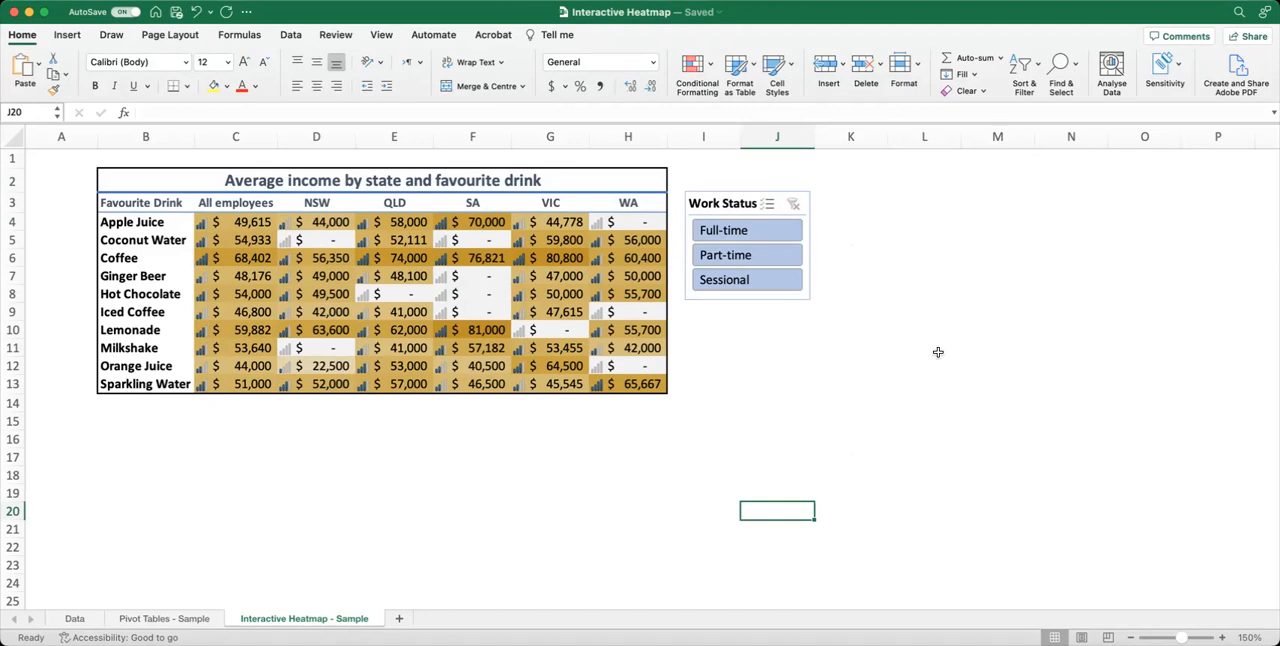
pyautogui.hscroll(1, 300, 590)
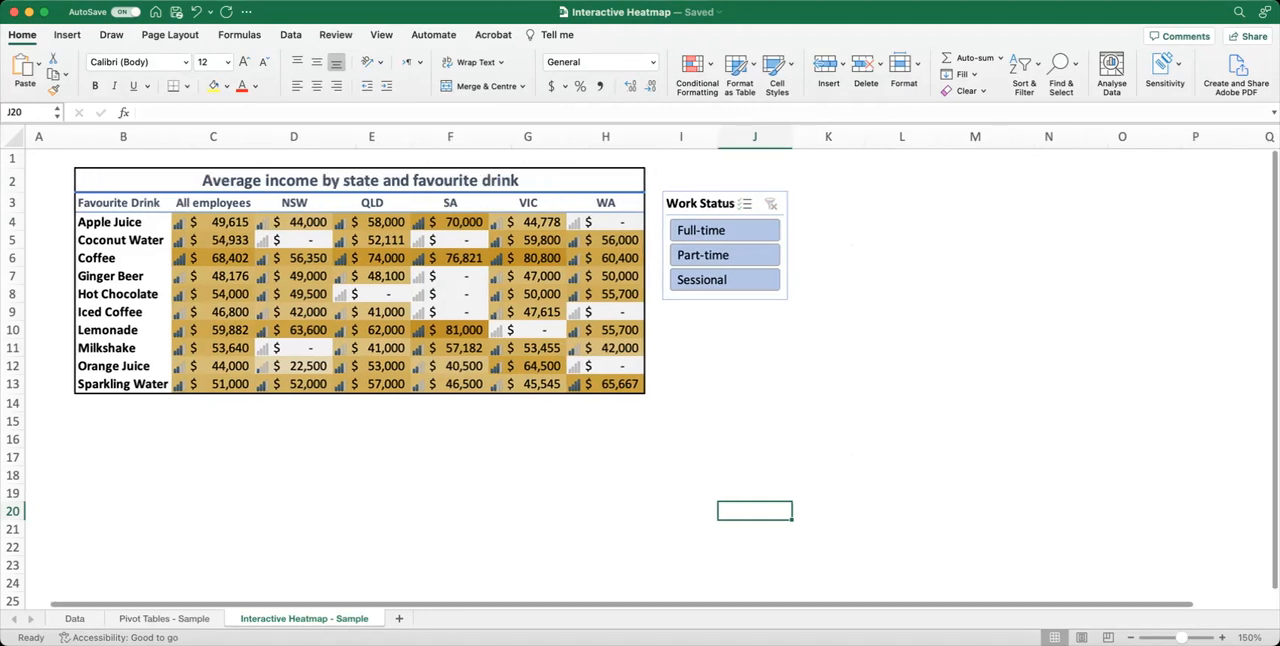
# Create a pivot table on a new worksheet from the entire customer table on the Data sheet.
pyautogui.click(75, 618)
pyautogui.click(205, 365)
pyautogui.scroll(1, 191, 327)
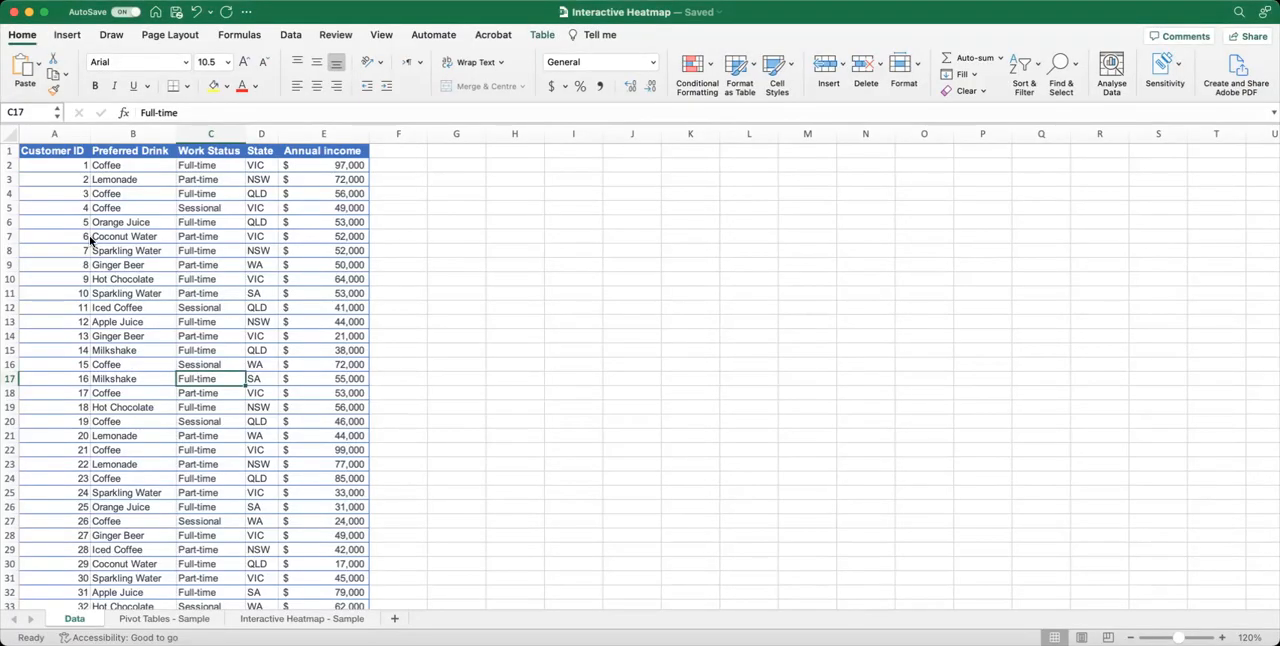
pyautogui.click(60, 156)
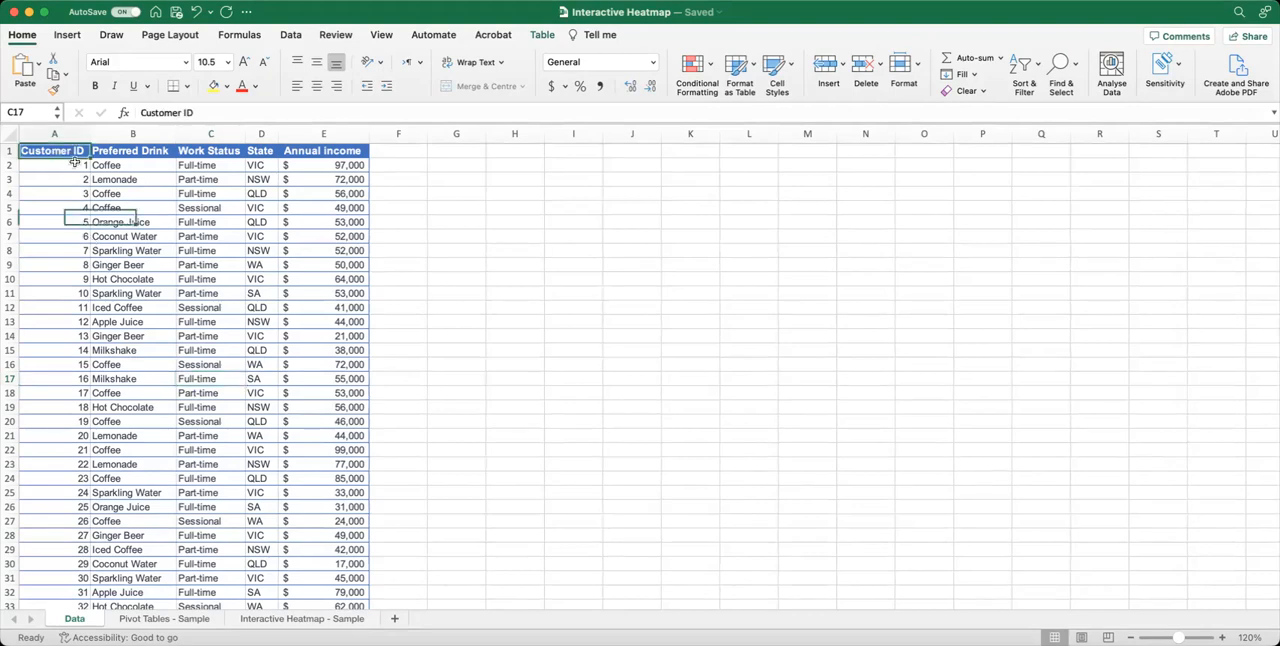
pyautogui.press('super+shift+Right')
pyautogui.press('super+shift+Down')
pyautogui.scroll(20, 213, 268)
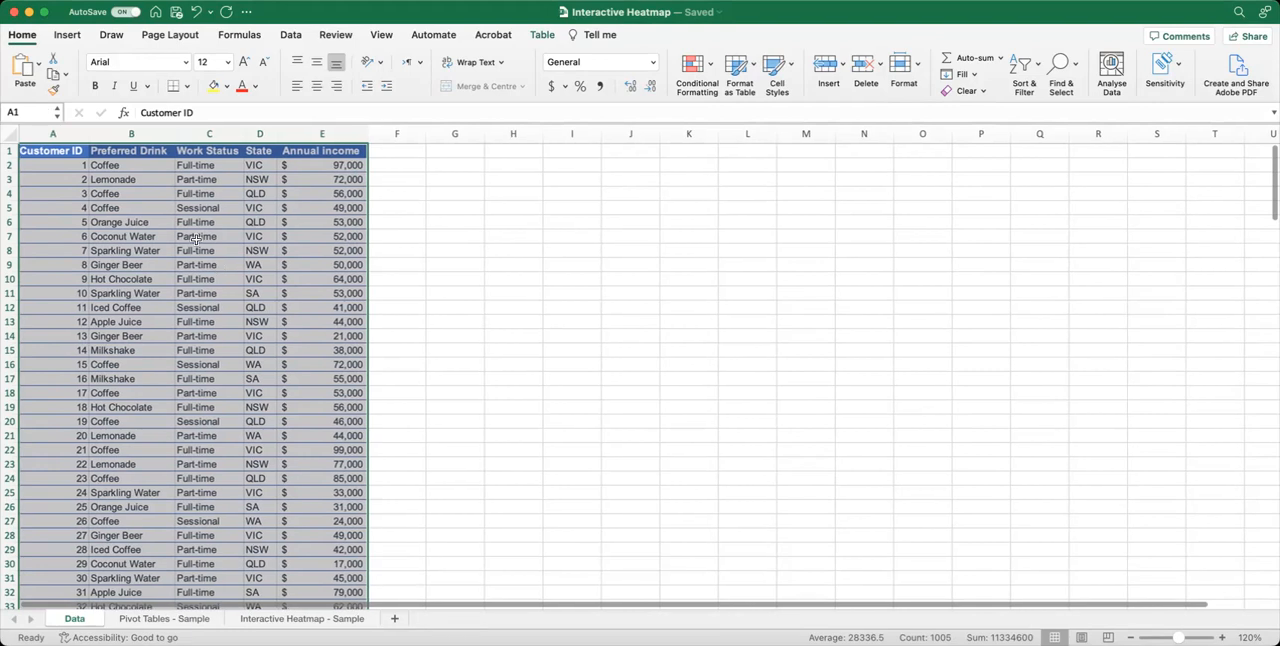
pyautogui.click(67, 35)
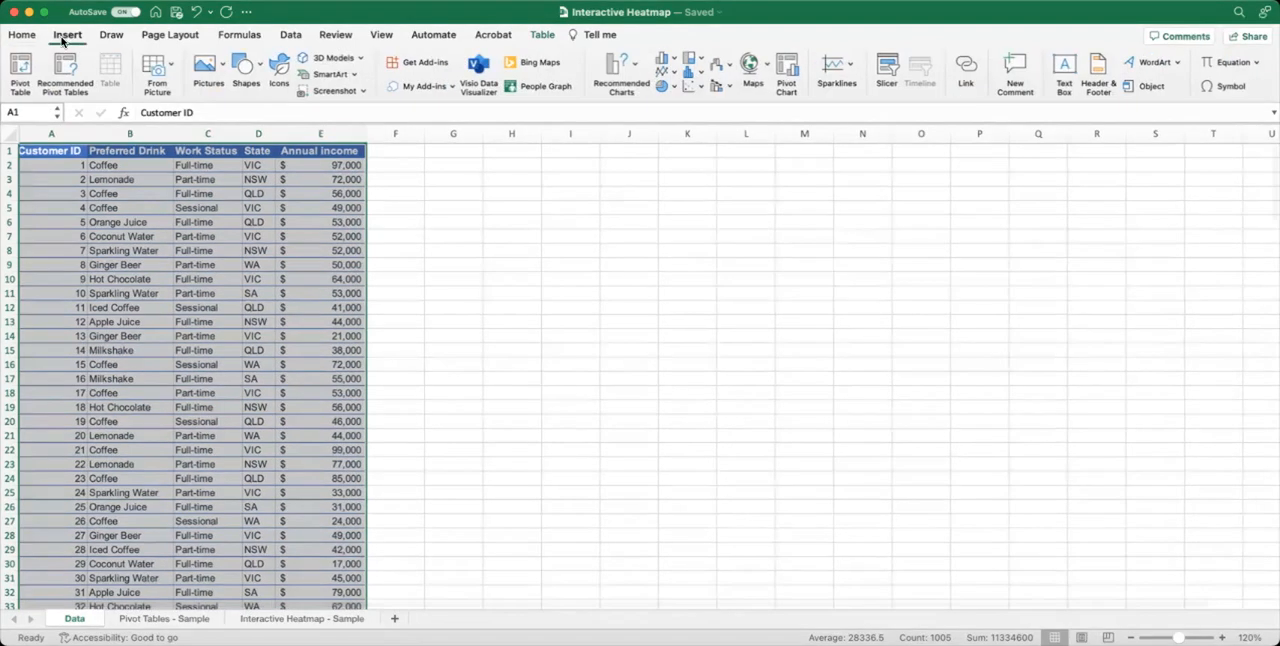
pyautogui.click(20, 65)
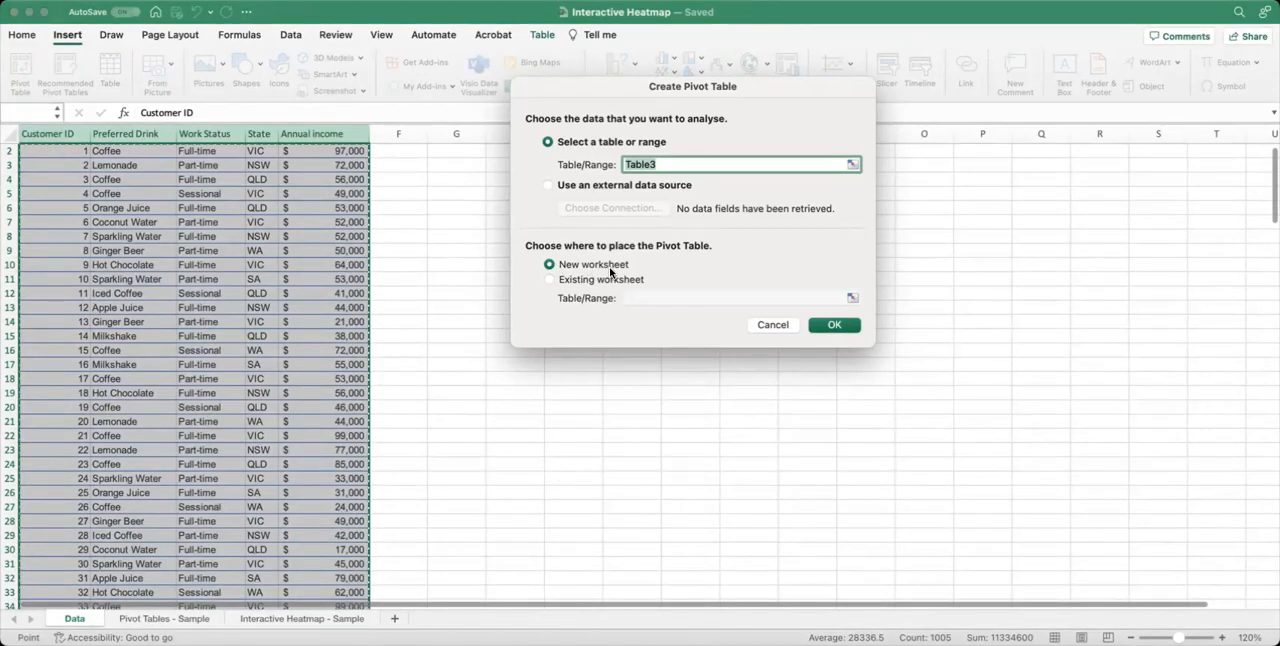
pyautogui.click(833, 325)
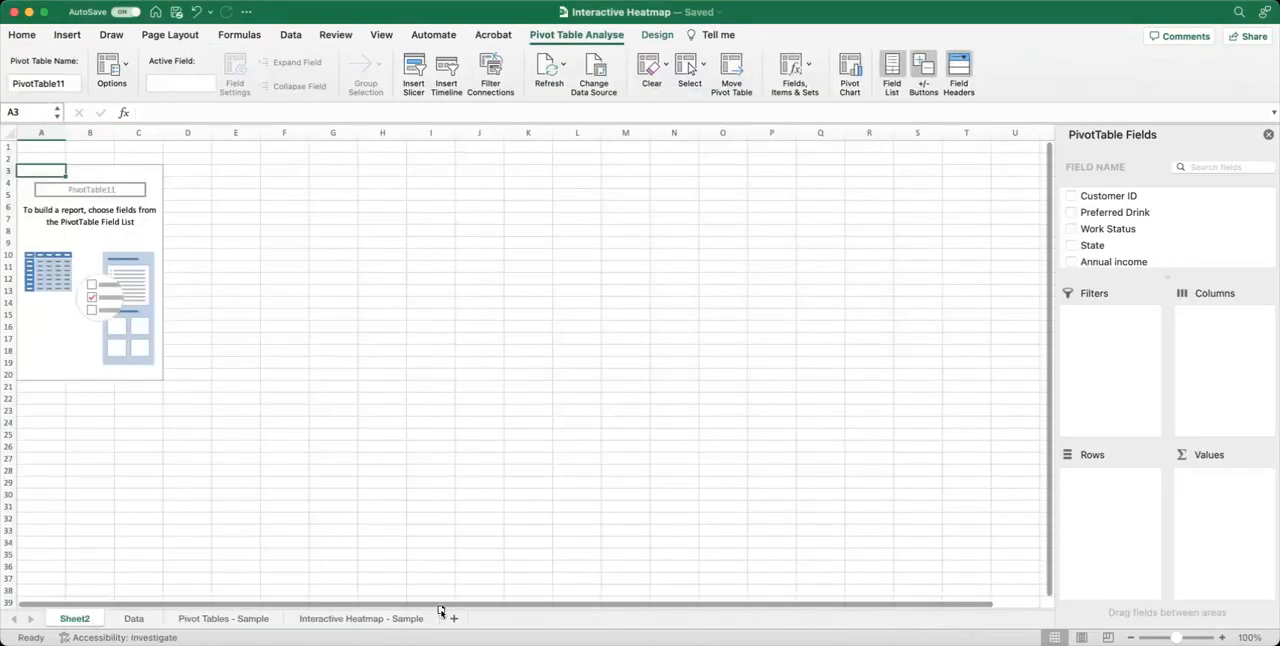
# Move the new pivot table sheet behind the Interactive Heatmap - Sample sheet and rename it Pivot_Tables.
pyautogui.moveTo(441, 611); pyautogui.dragTo(441, 616)
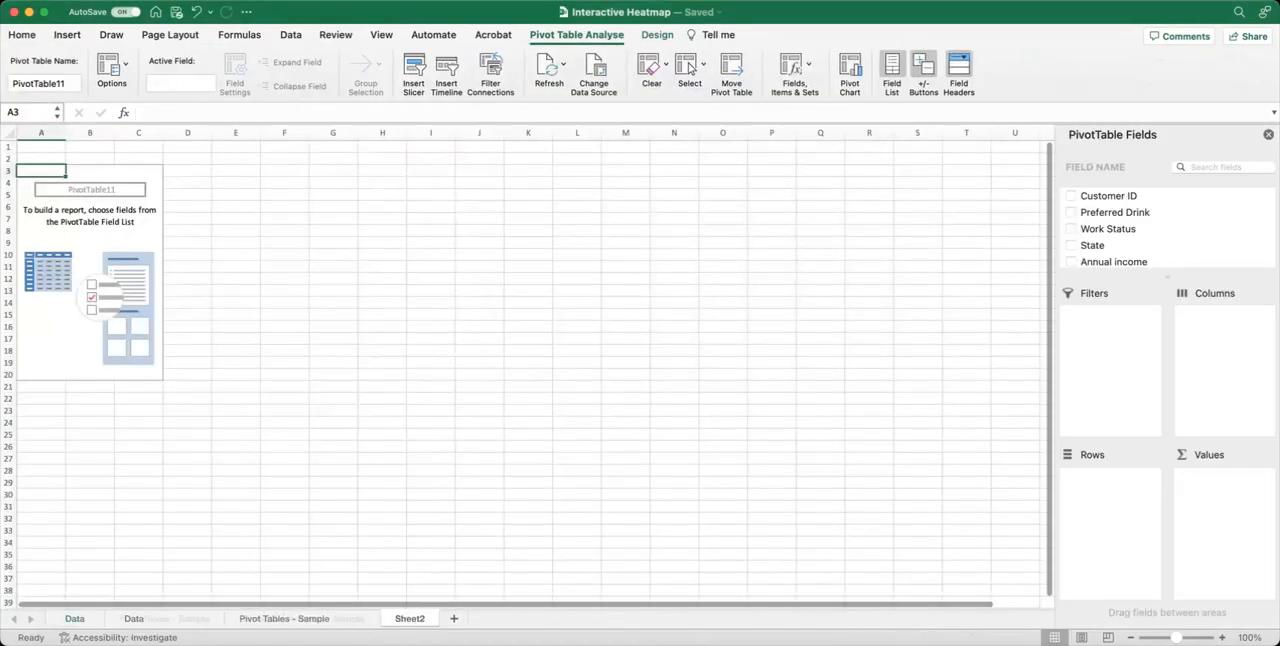
pyautogui.doubleClick(410, 619)
pyautogui.write('Pi')
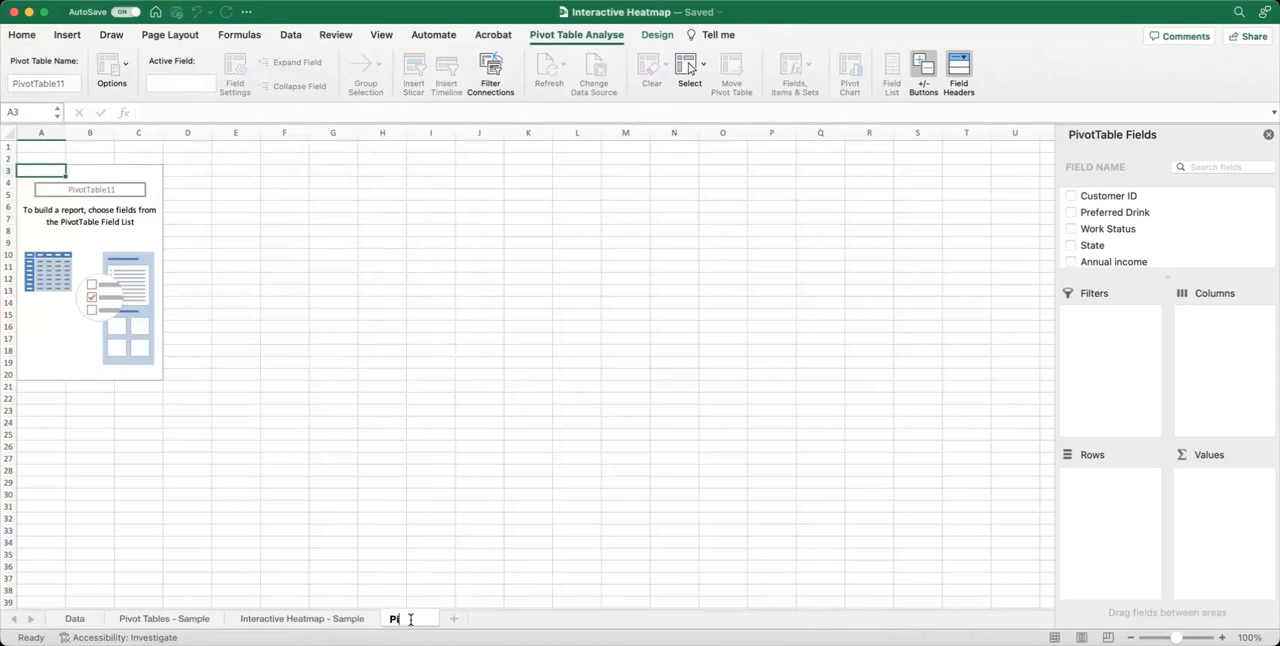
pyautogui.write('vot Tables')
pyautogui.press('Return')
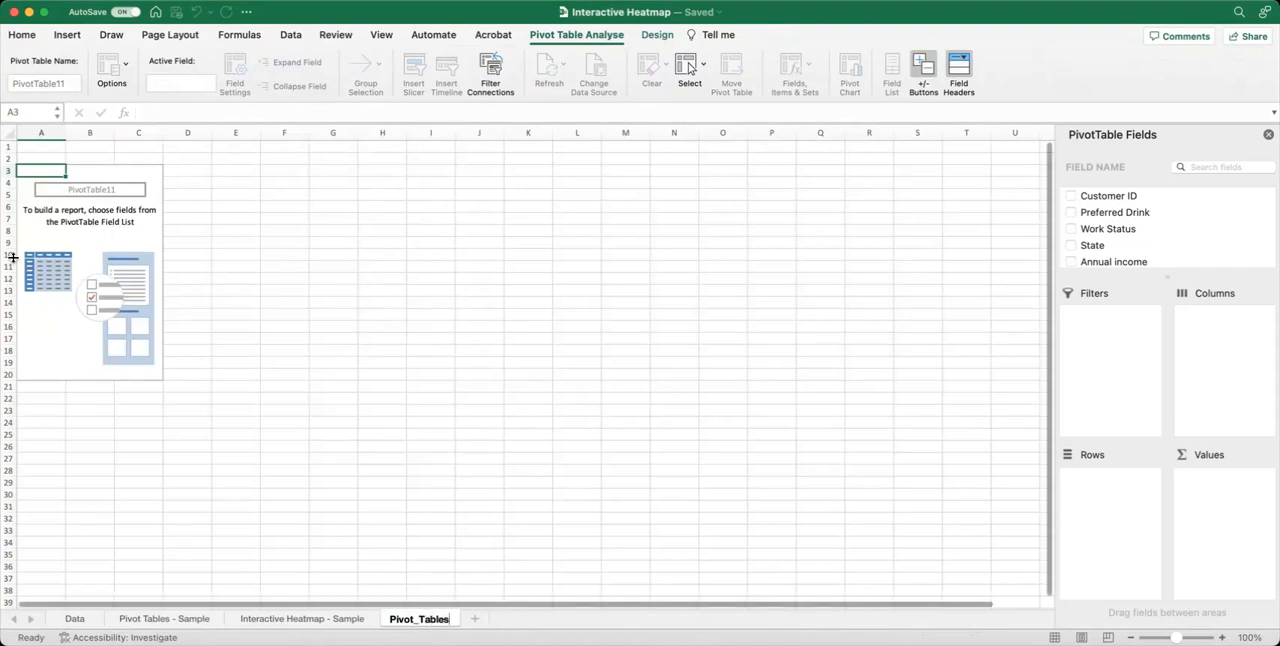
# Build the pivot table with Preferred Drink as rows, Annual income as values and State as the filter.
pyautogui.click(70, 235)
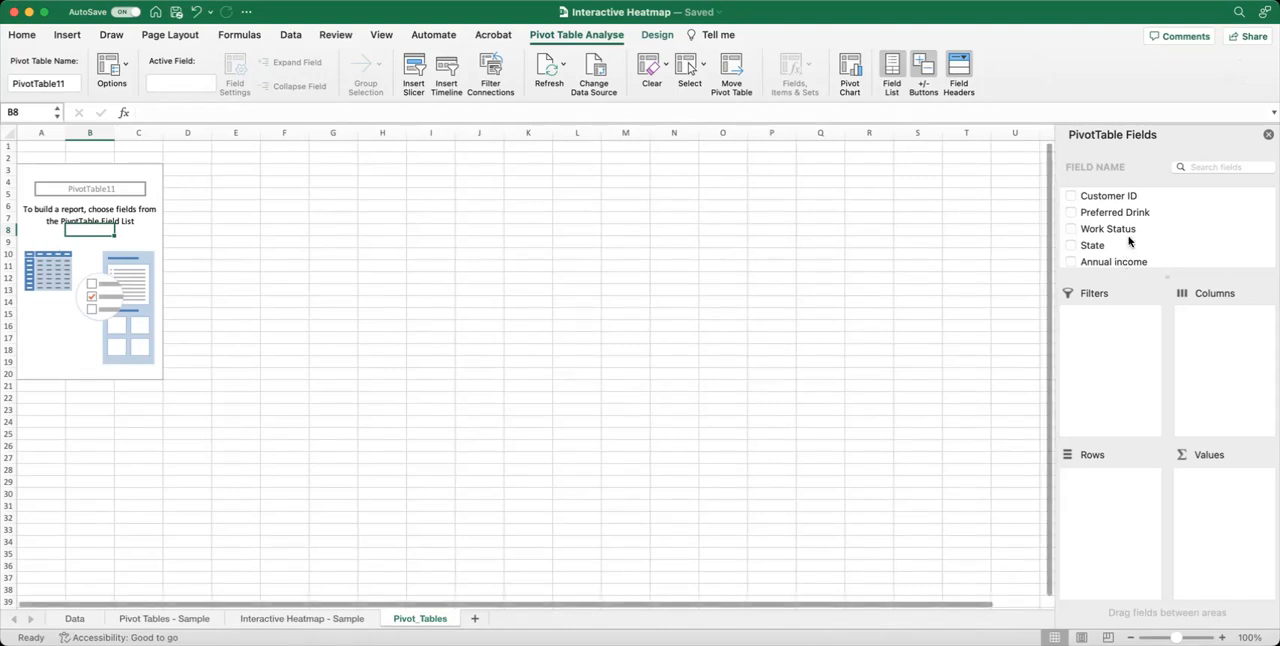
pyautogui.scroll(-1, 1122, 210)
pyautogui.moveTo(1128, 210); pyautogui.dragTo(1114, 523)
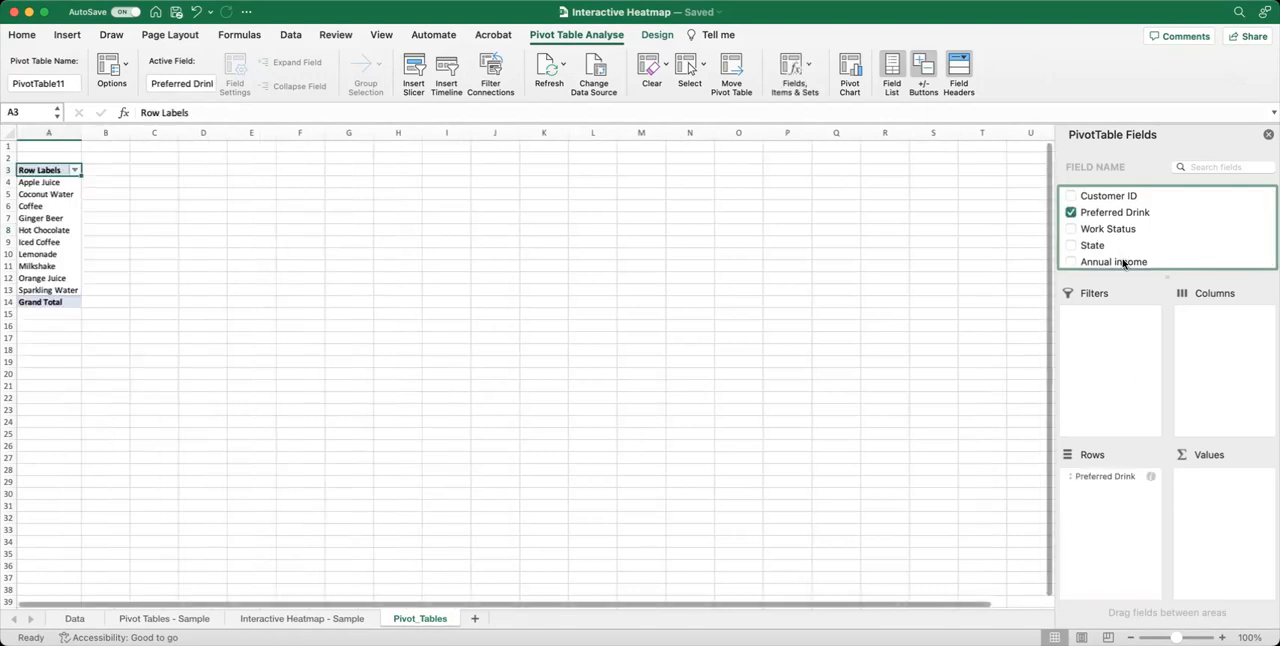
pyautogui.moveTo(1171, 262); pyautogui.dragTo(1226, 496)
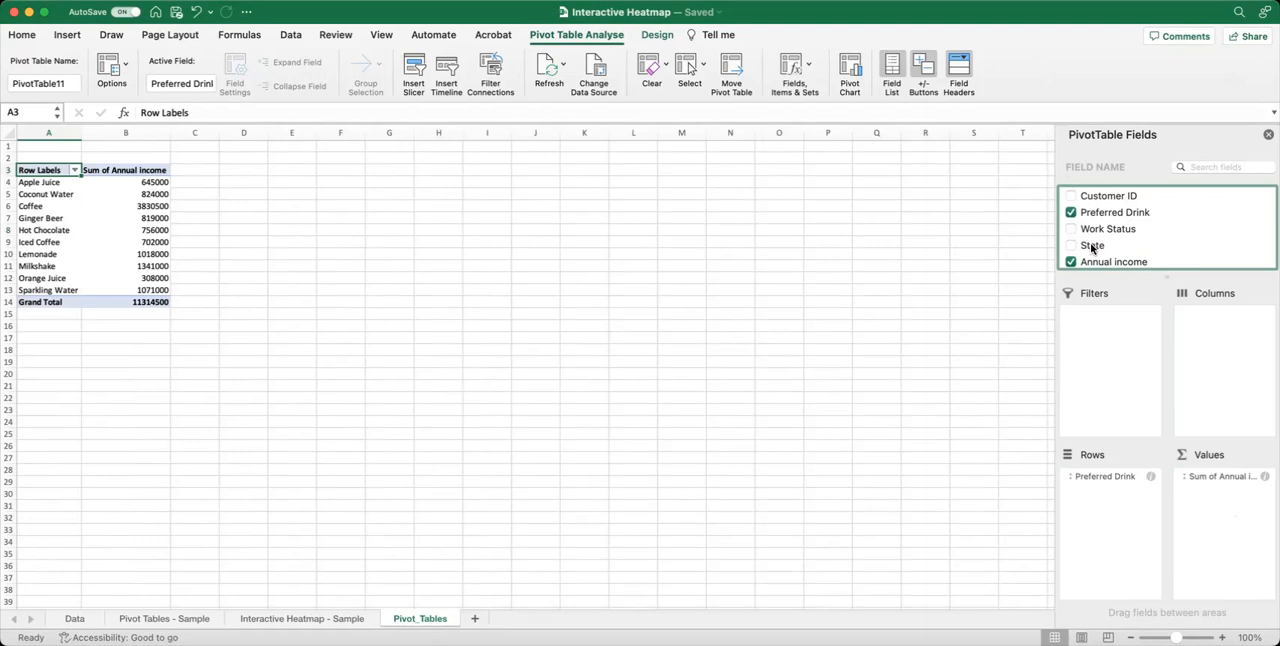
pyautogui.moveTo(1089, 248); pyautogui.dragTo(1120, 341)
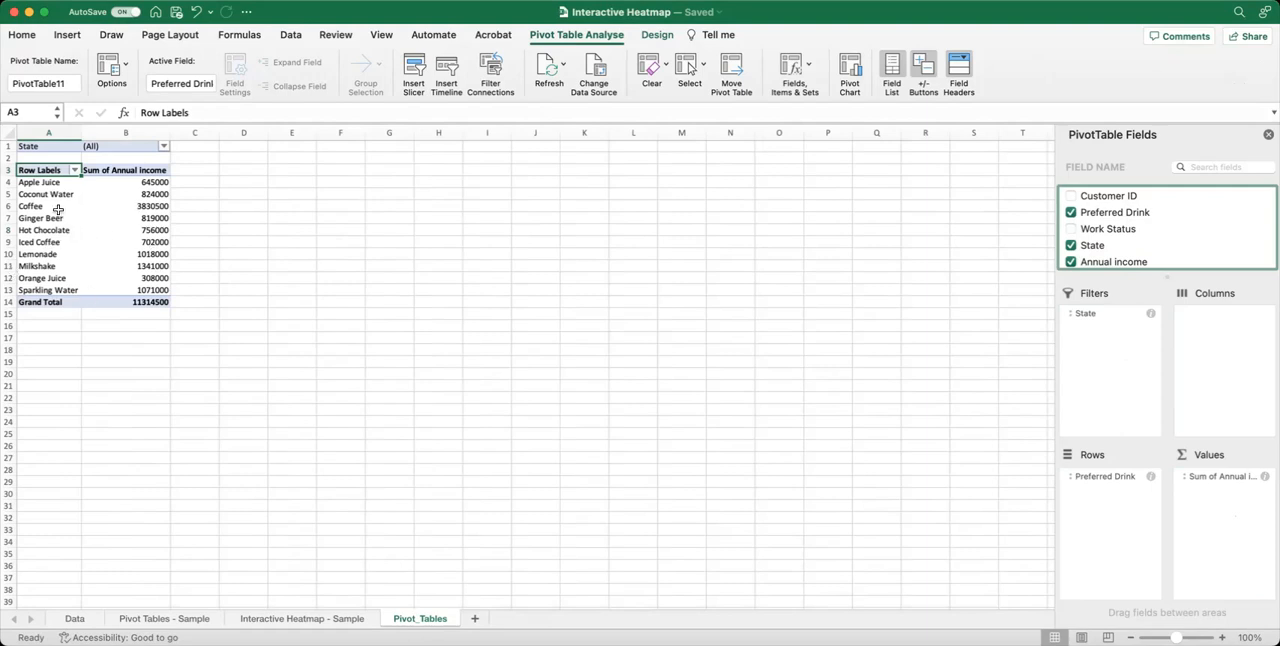
# Name the pivot table All States.
pyautogui.click(124, 196)
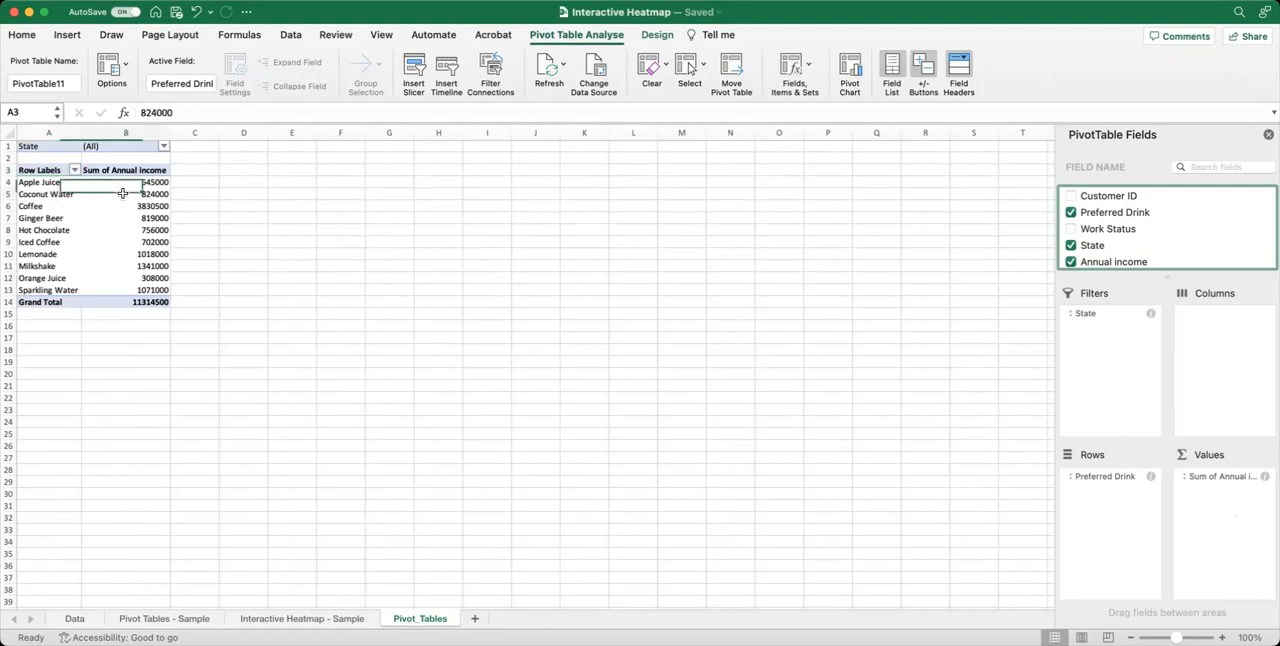
pyautogui.click(64, 83)
pyautogui.moveTo(69, 83); pyautogui.dragTo(10, 85)
pyautogui.write('All State')
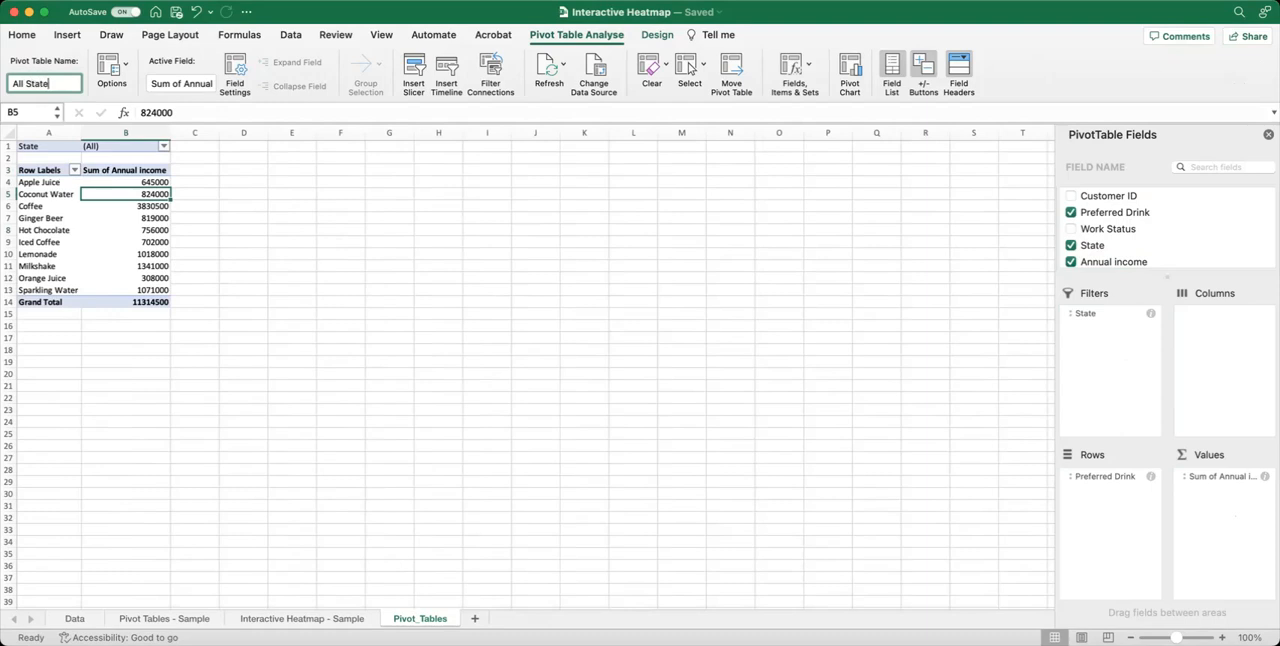
pyautogui.write('s')
pyautogui.click(88, 242)
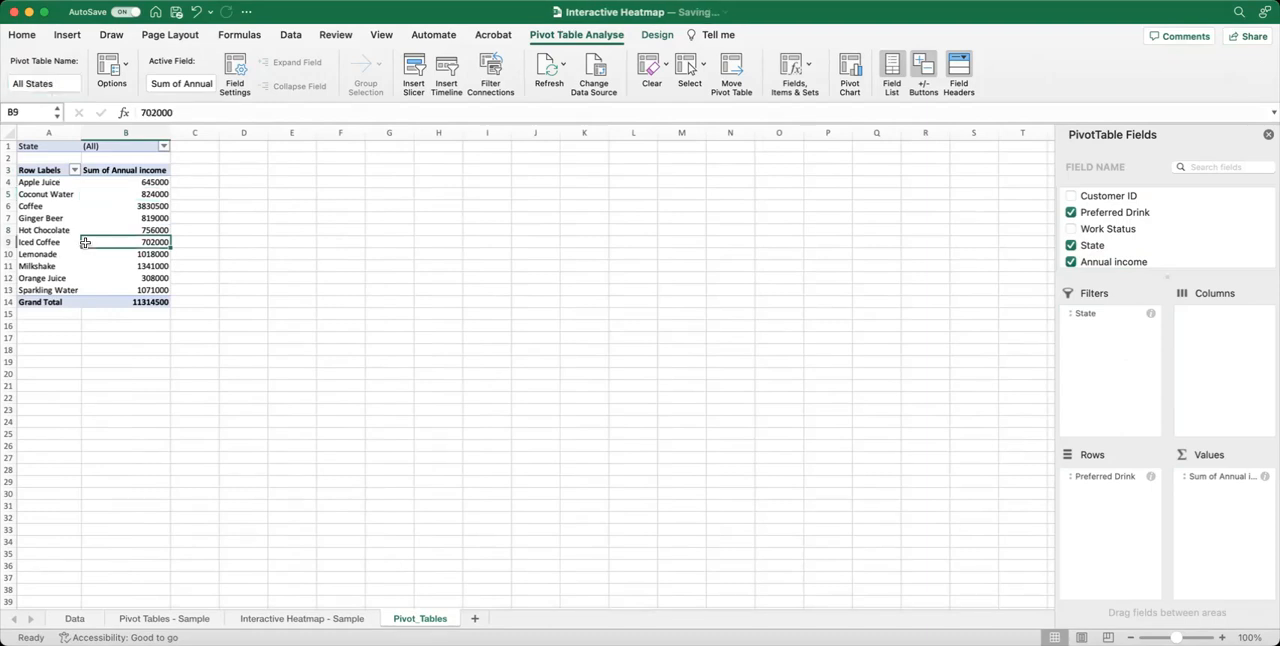
# Format the pivot table's income values in B4:B14, including the grand total, as dollar accounting amounts without decimals.
pyautogui.moveTo(148, 182); pyautogui.dragTo(148, 302)
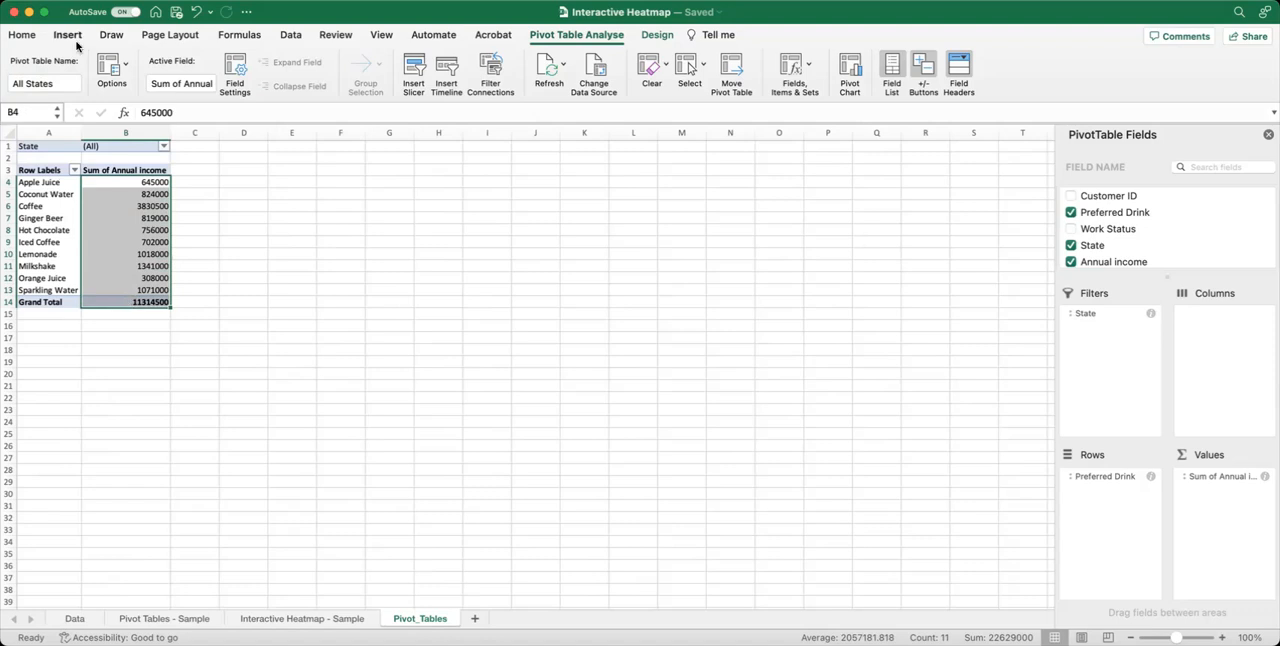
pyautogui.click(24, 40)
pyautogui.click(555, 90)
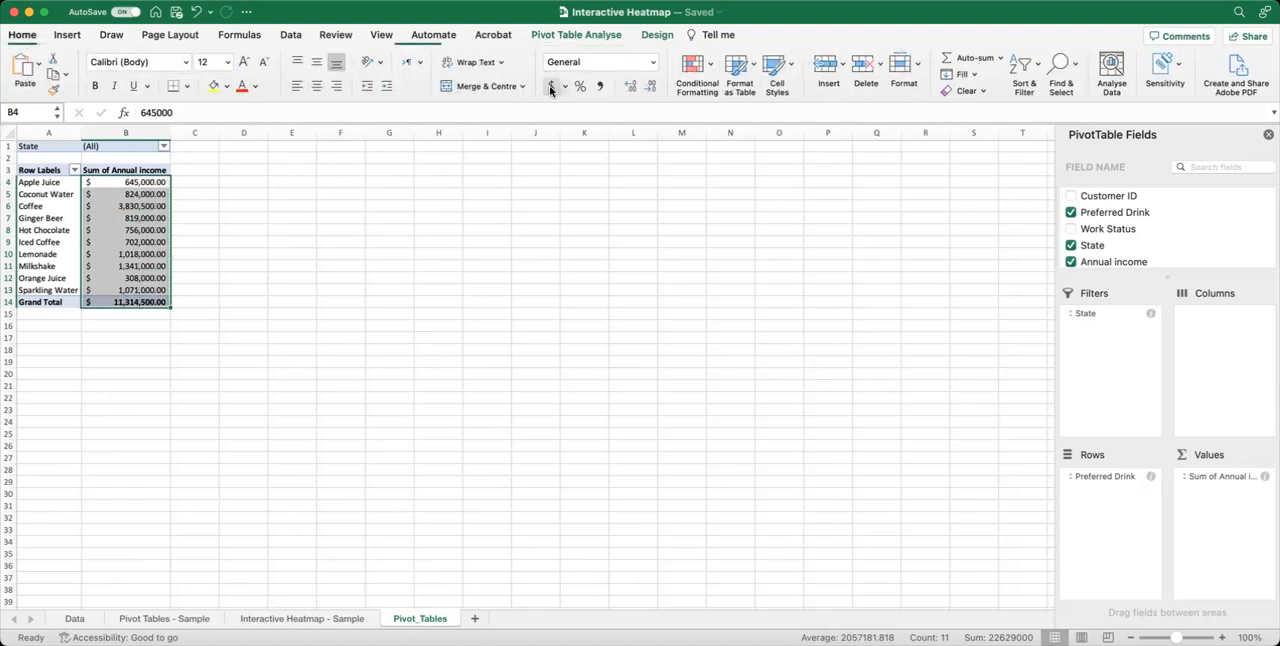
pyautogui.click(651, 91)
pyautogui.click(651, 91)
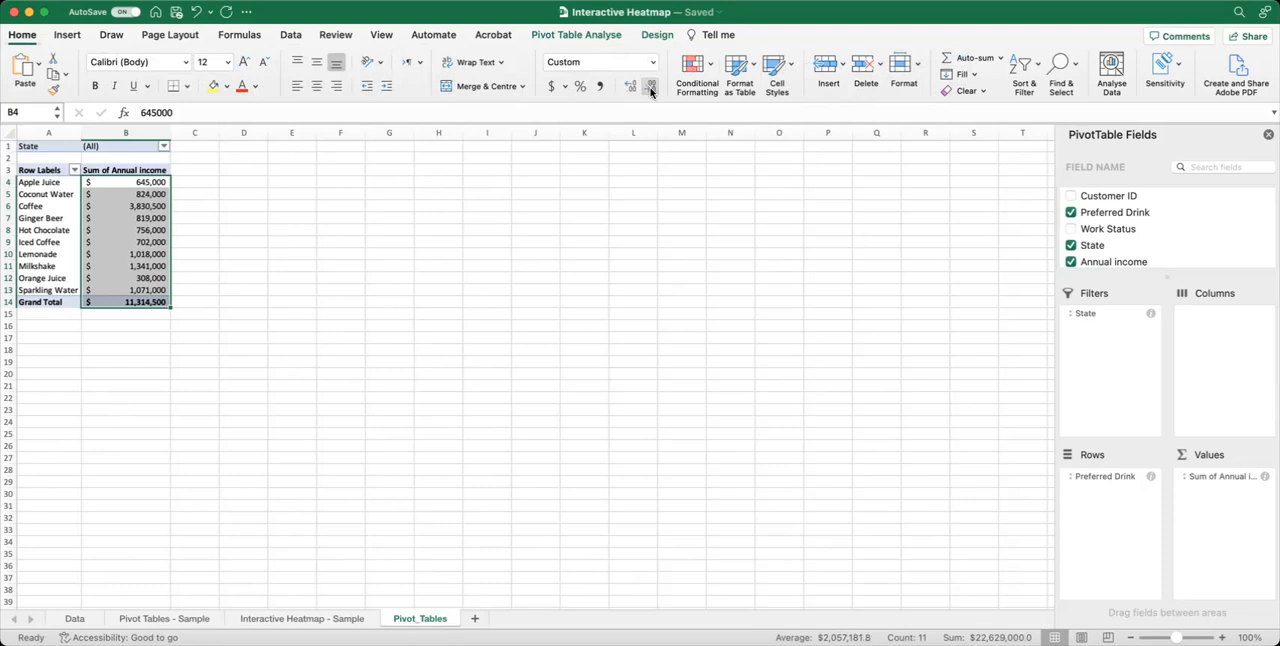
pyautogui.click(125, 266)
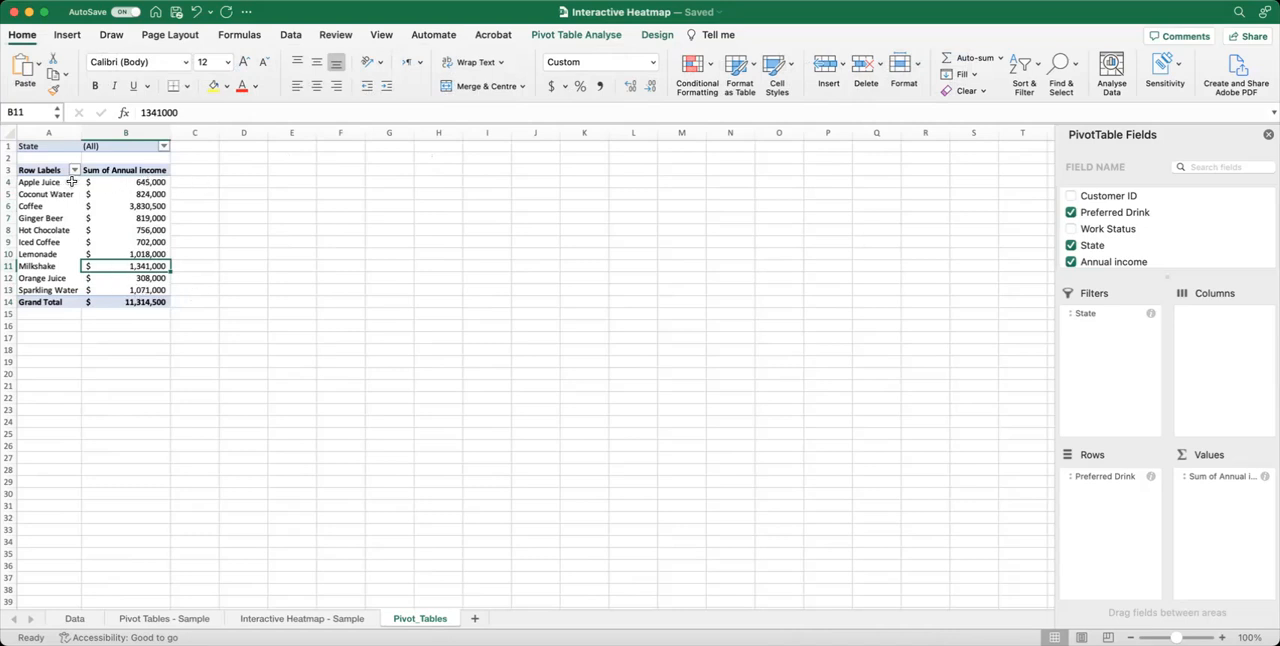
# Summarise the pivot table's annual income values by Average.
pyautogui.moveTo(45, 184); pyautogui.dragTo(111, 183)
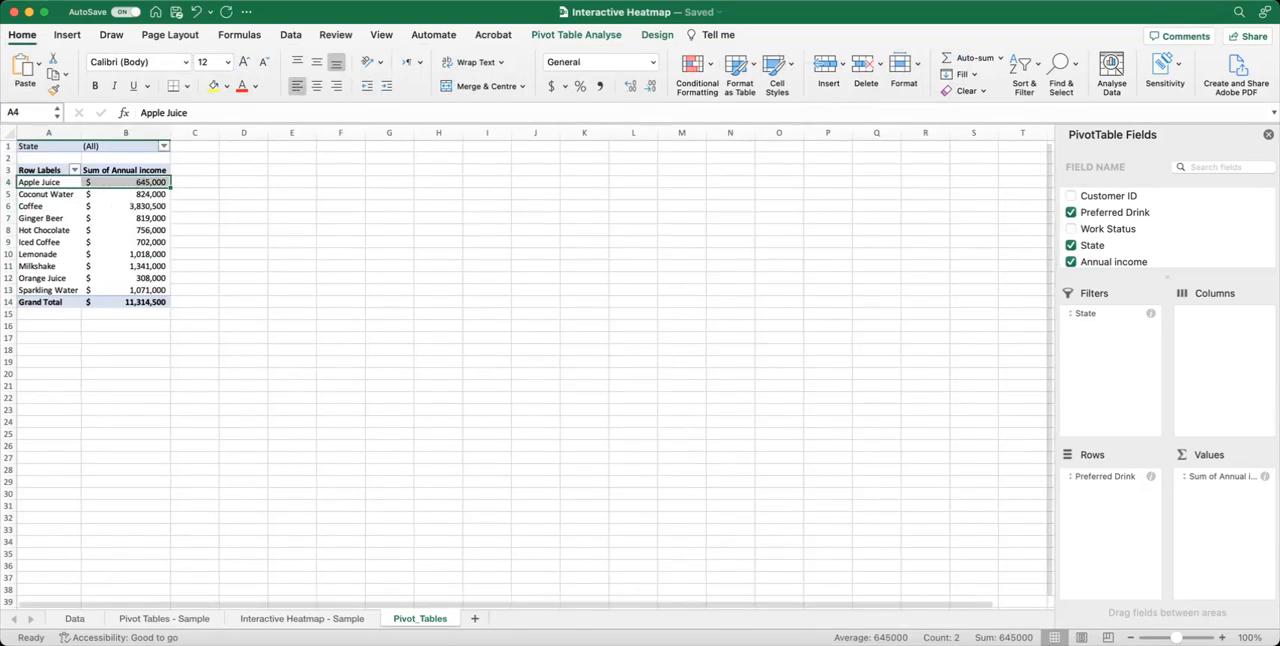
pyautogui.scroll(5, 527, 367)
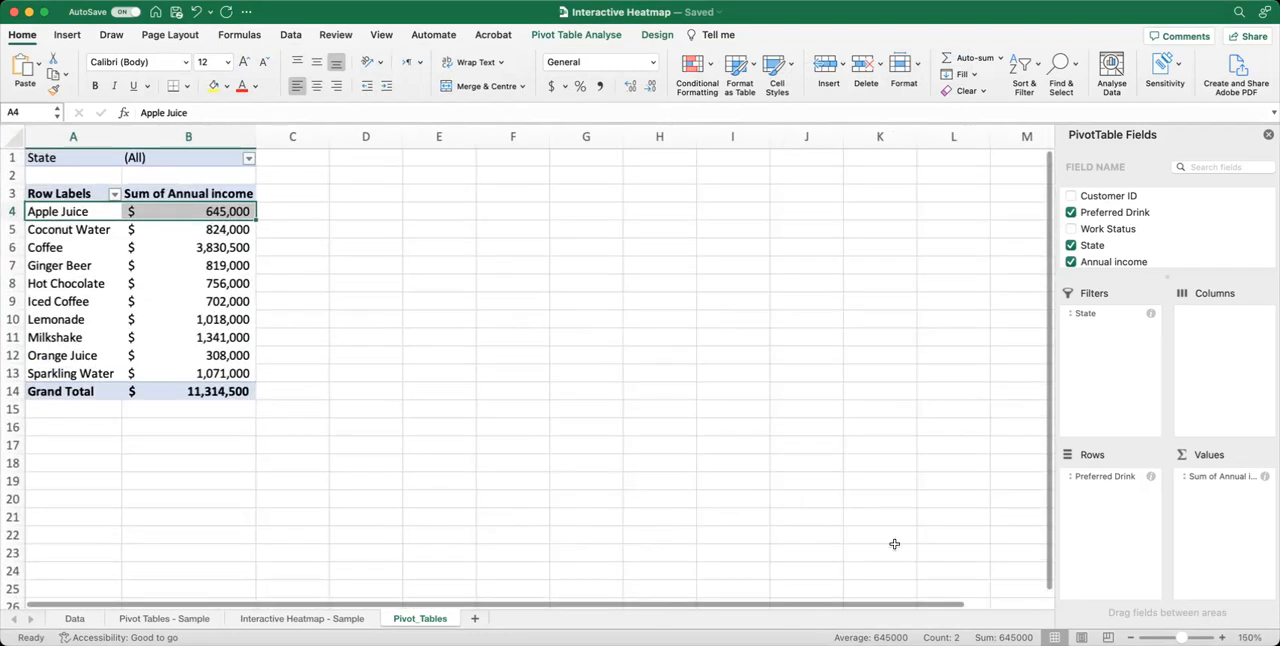
pyautogui.click(97, 231)
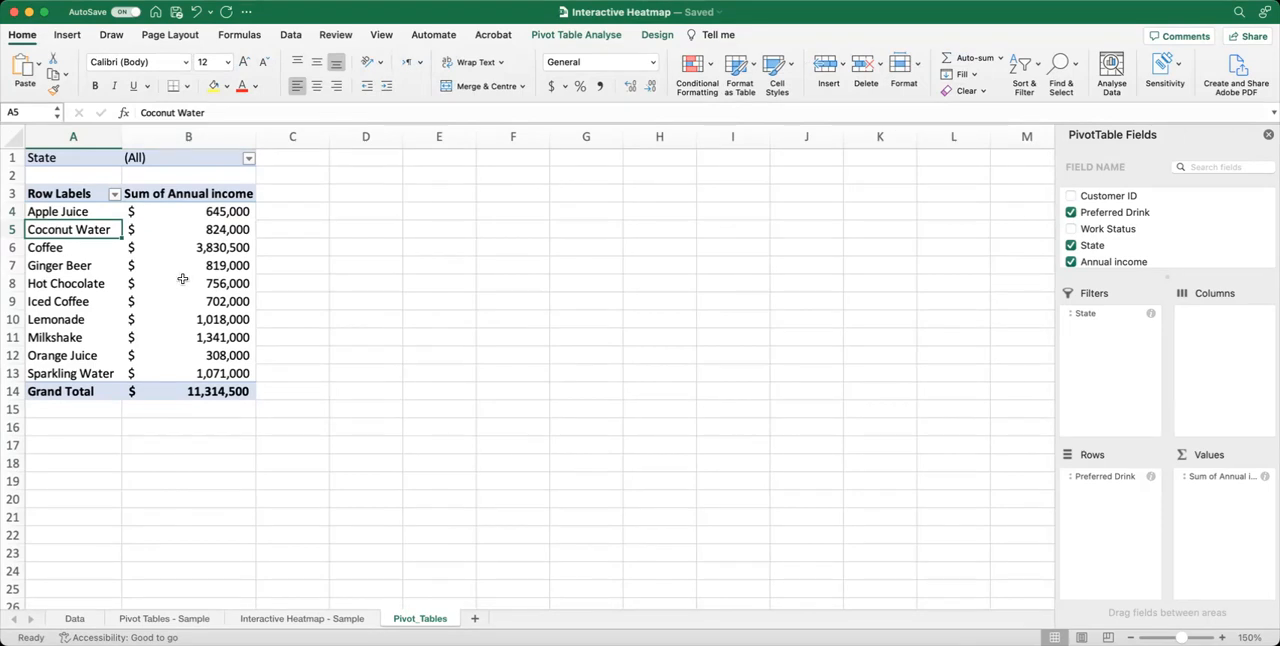
pyautogui.click(201, 230)
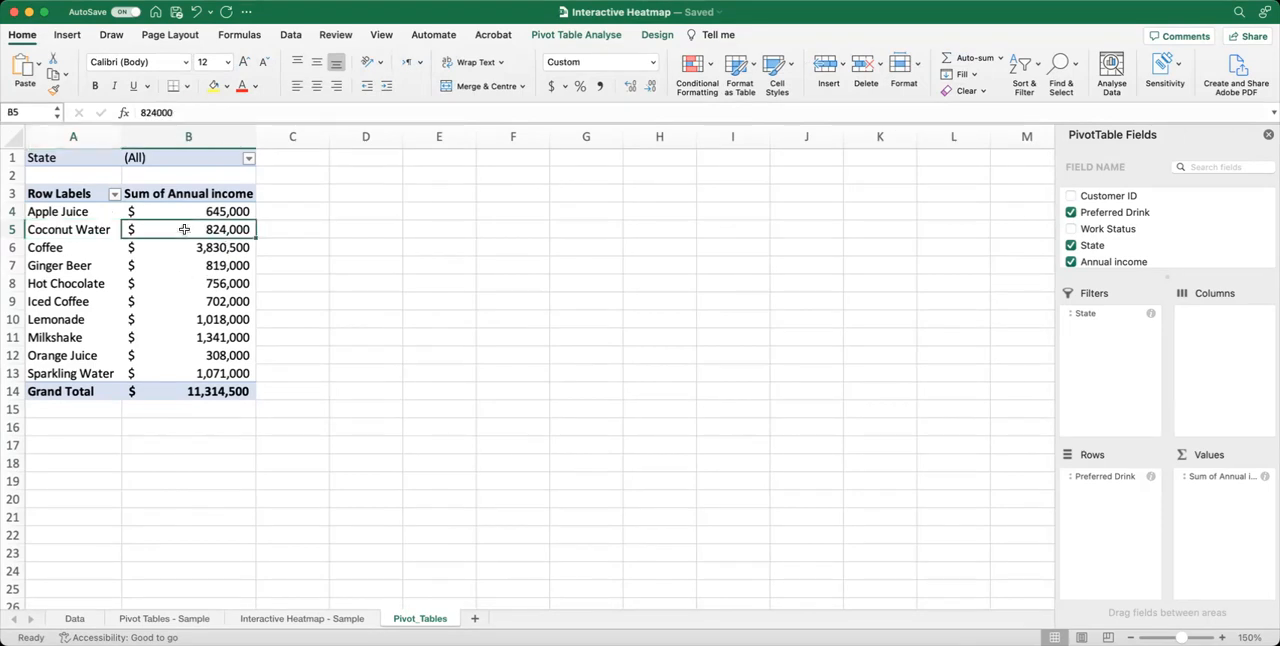
pyautogui.rightClick(184, 230)
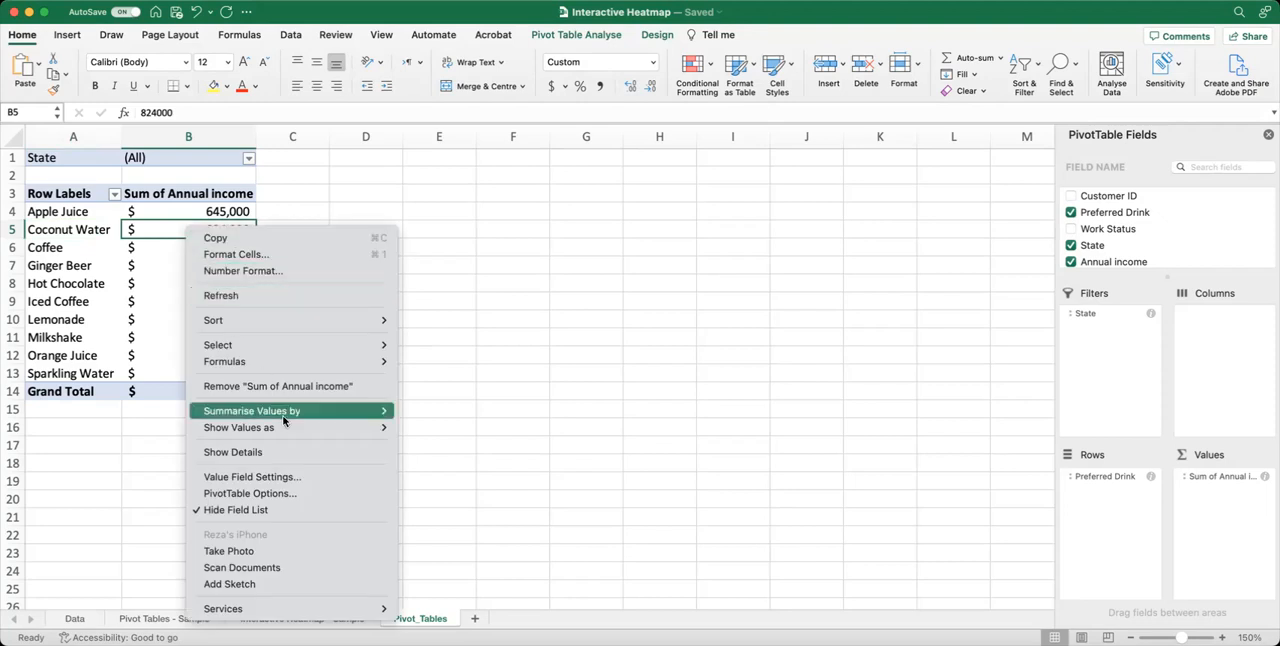
pyautogui.moveTo(285, 419)
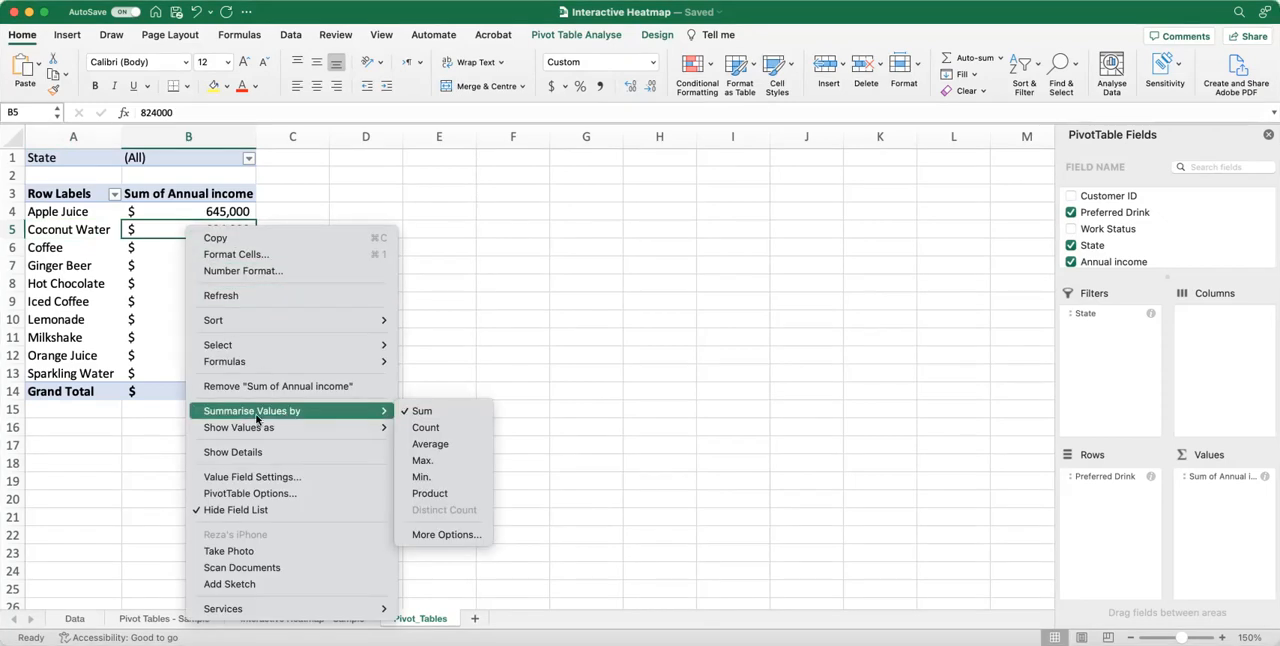
pyautogui.click(435, 445)
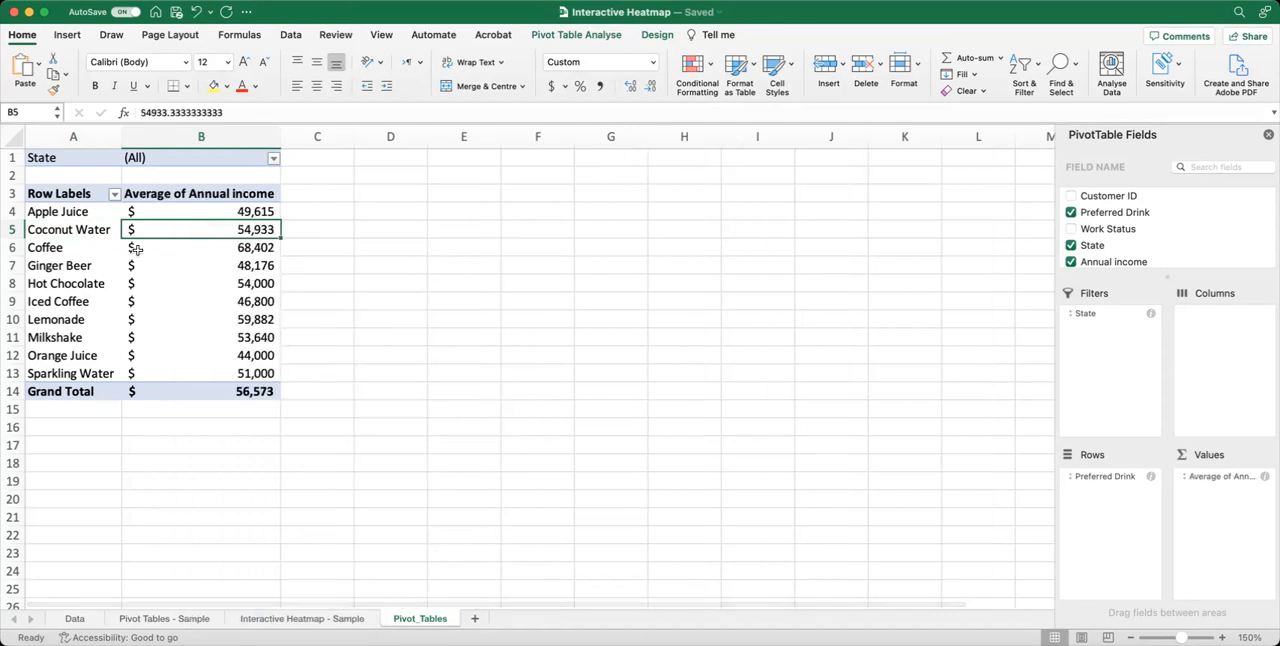
pyautogui.click(172, 211)
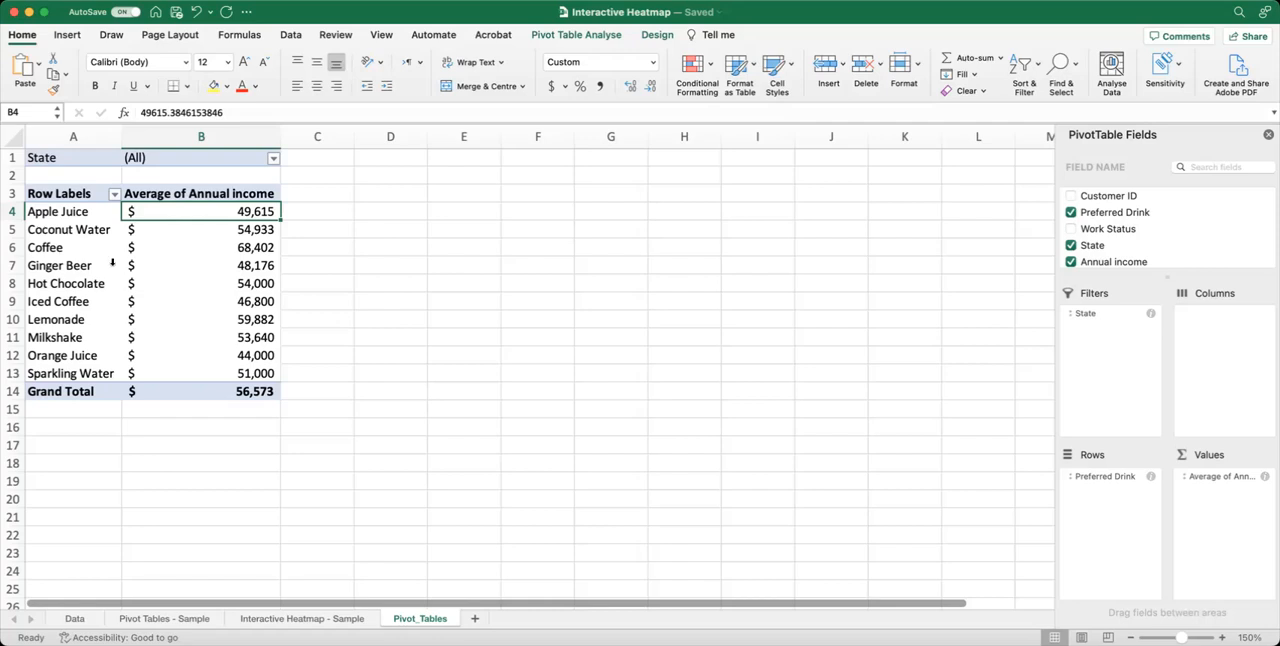
# Copy the whole All States pivot table in A1:B14, including its State filter, and paste it at A19.
pyautogui.moveTo(65, 163); pyautogui.dragTo(167, 387)
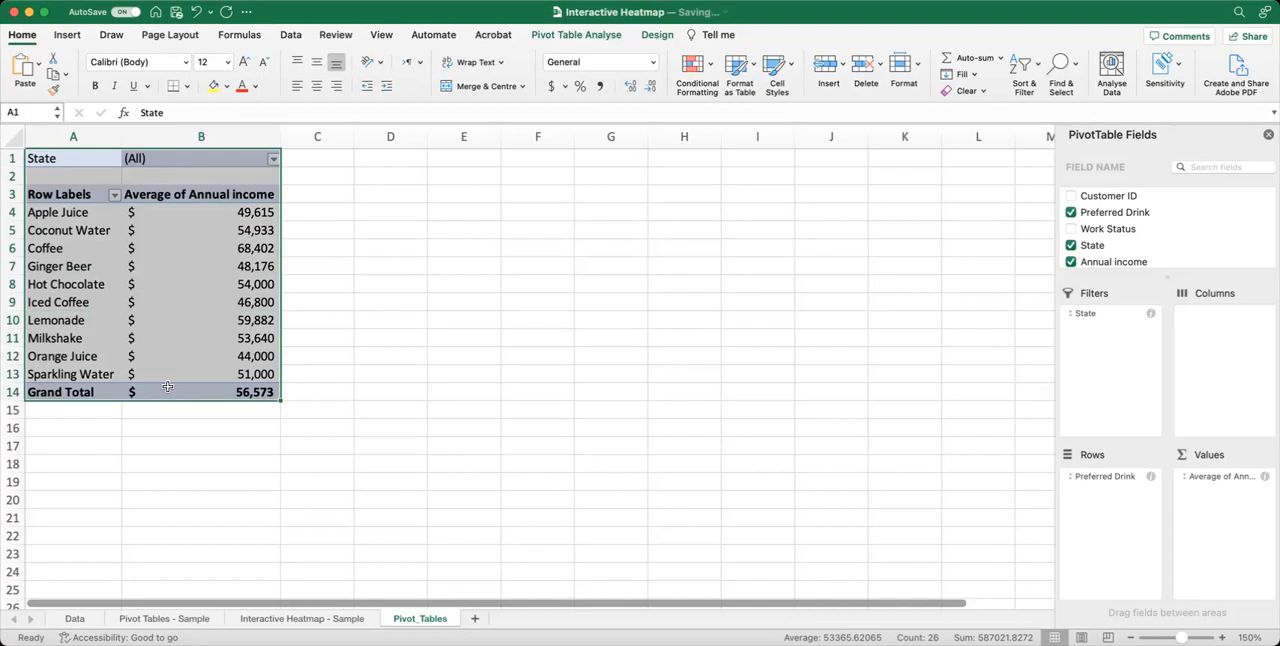
pyautogui.press('super+c')
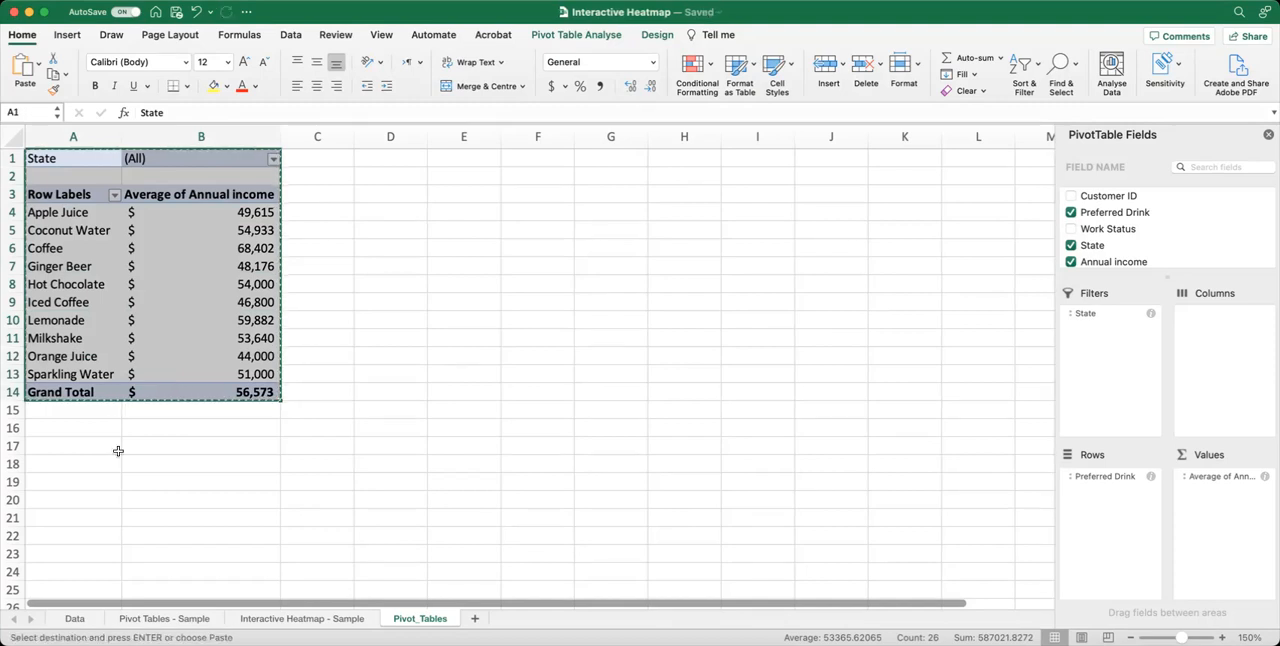
pyautogui.scroll(-2, 62, 475)
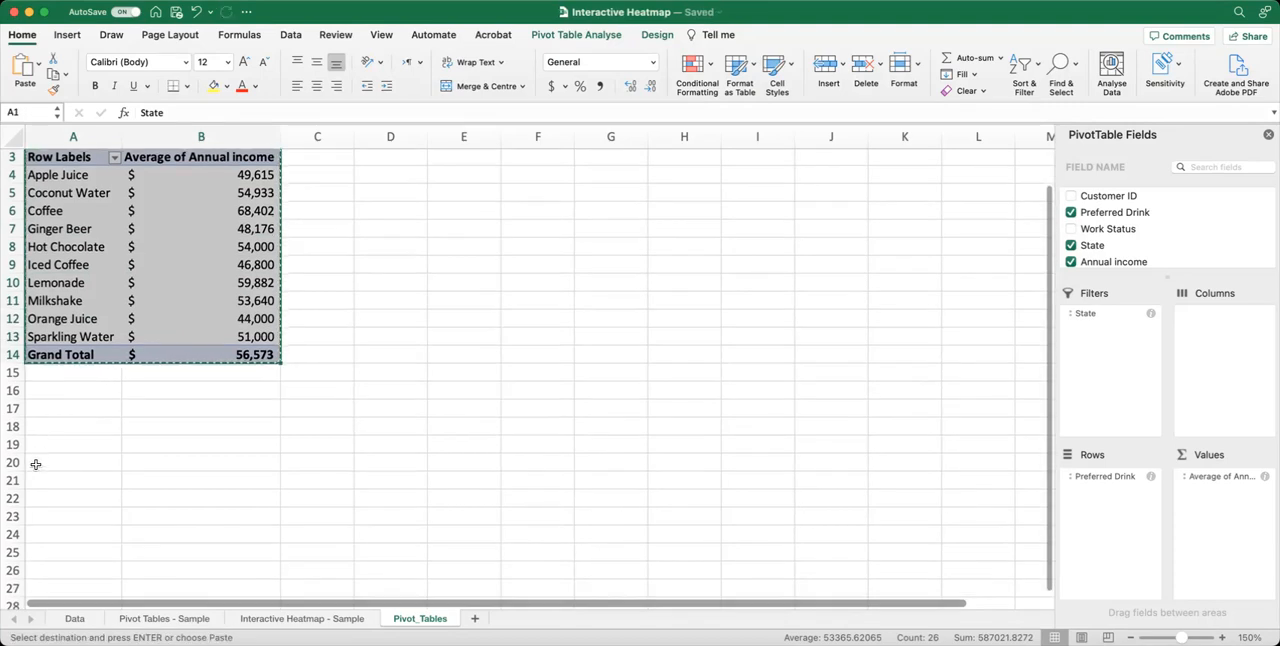
pyautogui.click(52, 430)
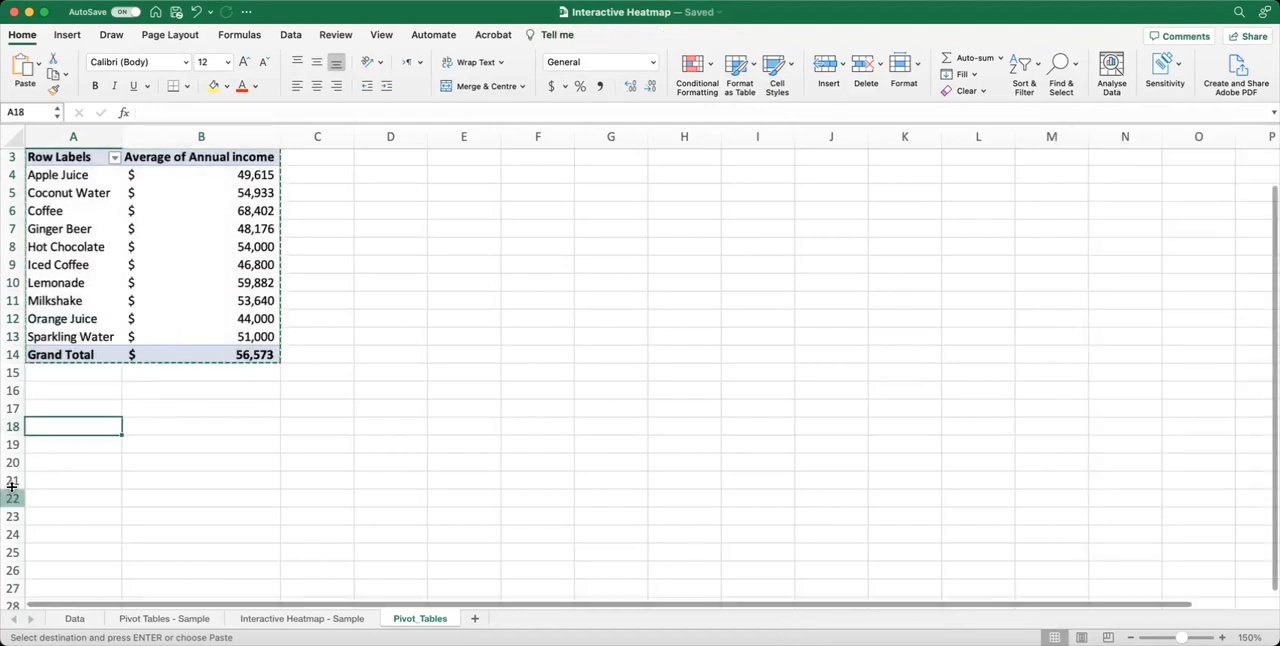
pyautogui.click(40, 446)
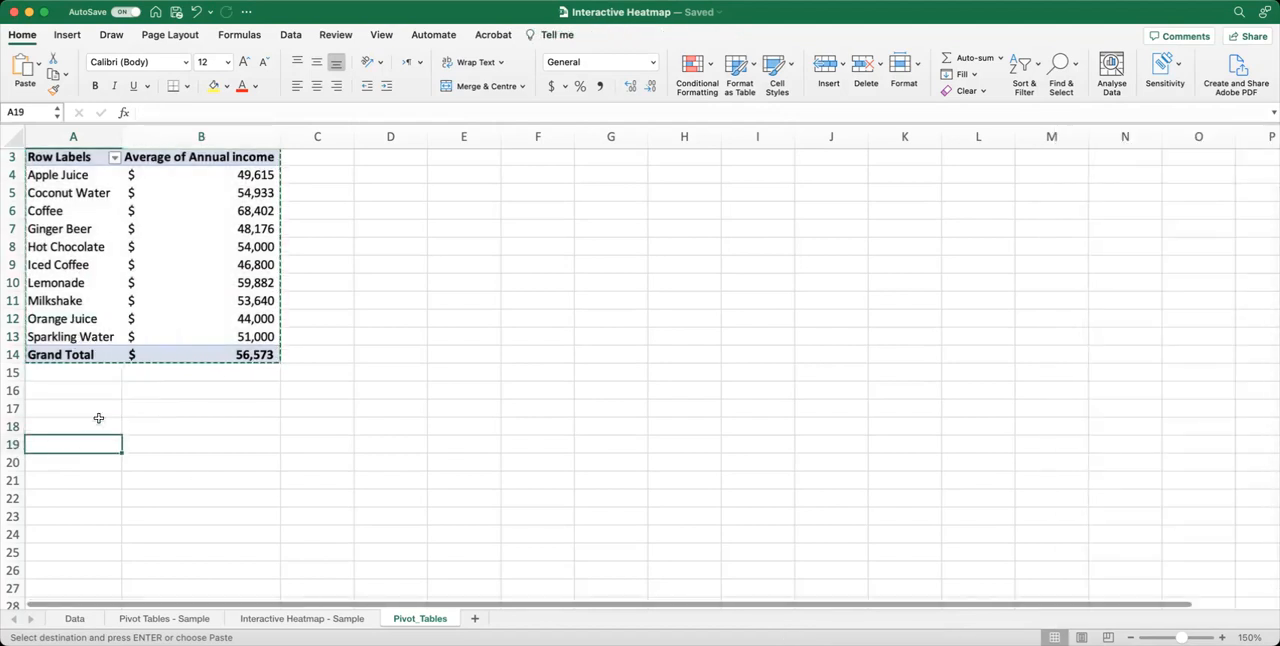
pyautogui.press('super+v')
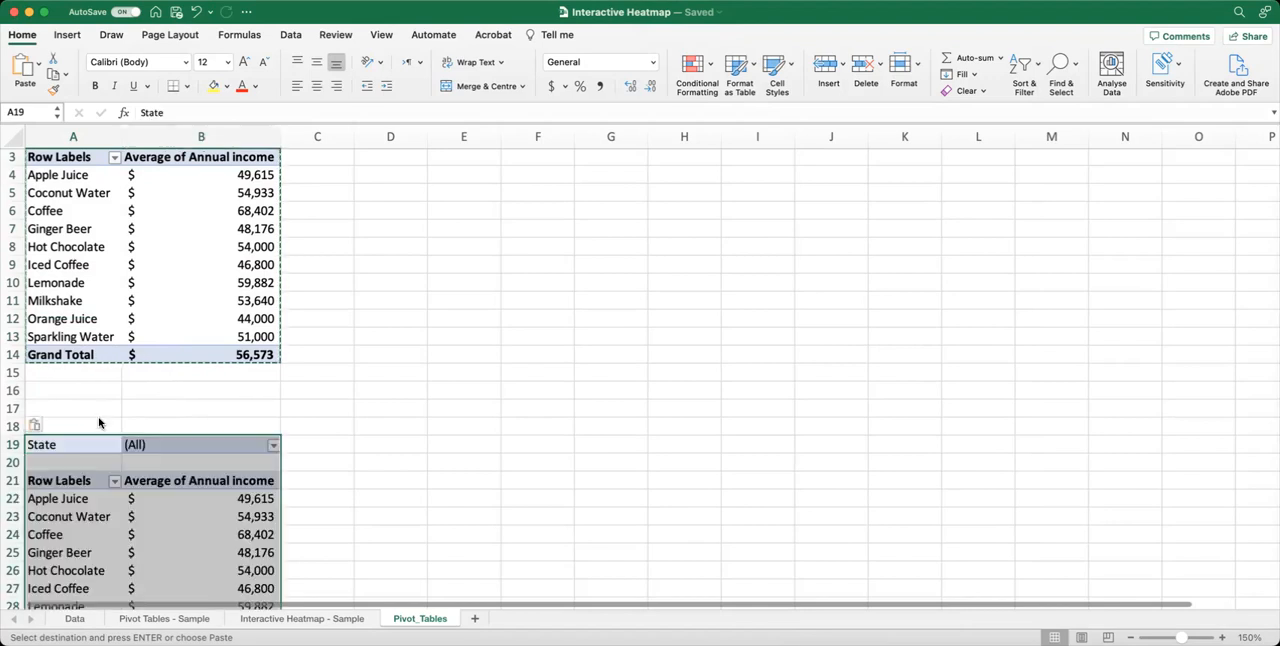
# Name the copied pivot table at A19 NSW.
pyautogui.click(208, 444)
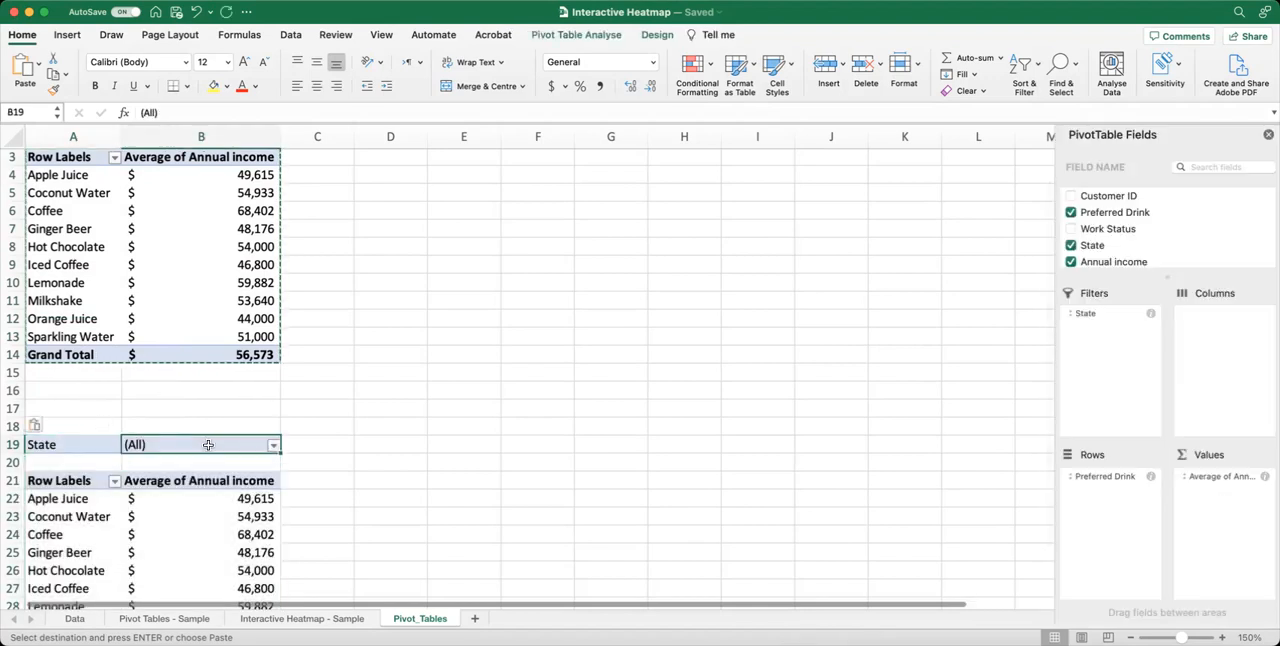
pyautogui.click(173, 501)
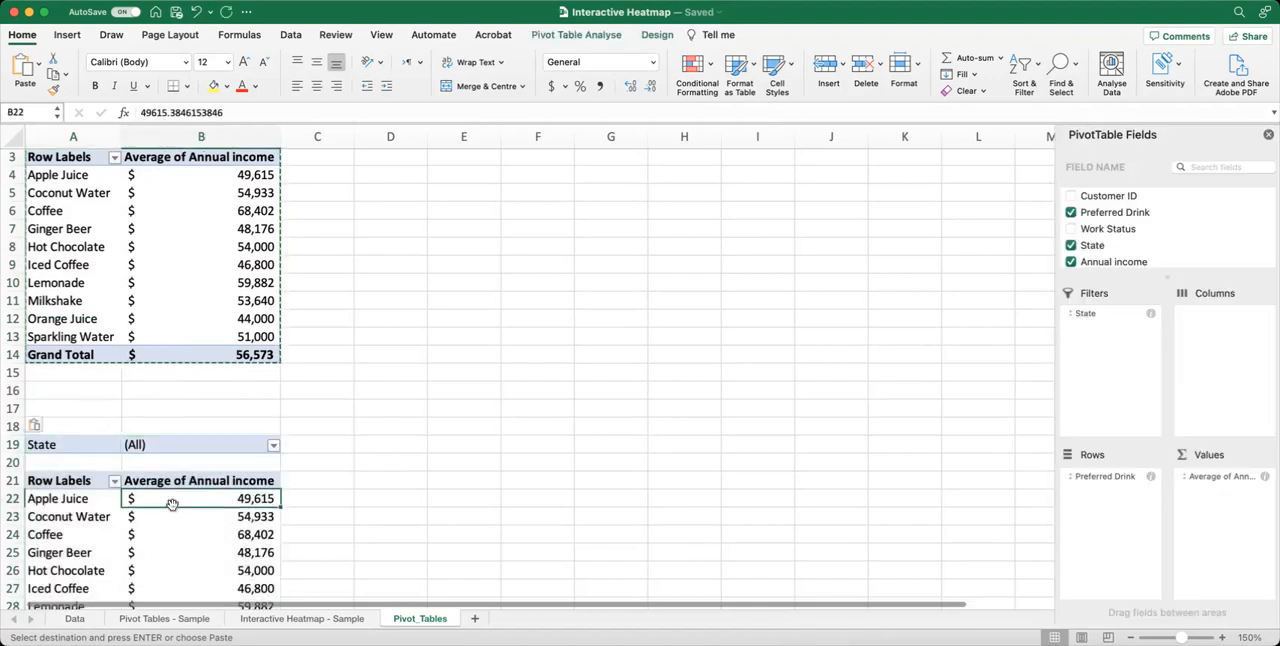
pyautogui.click(587, 35)
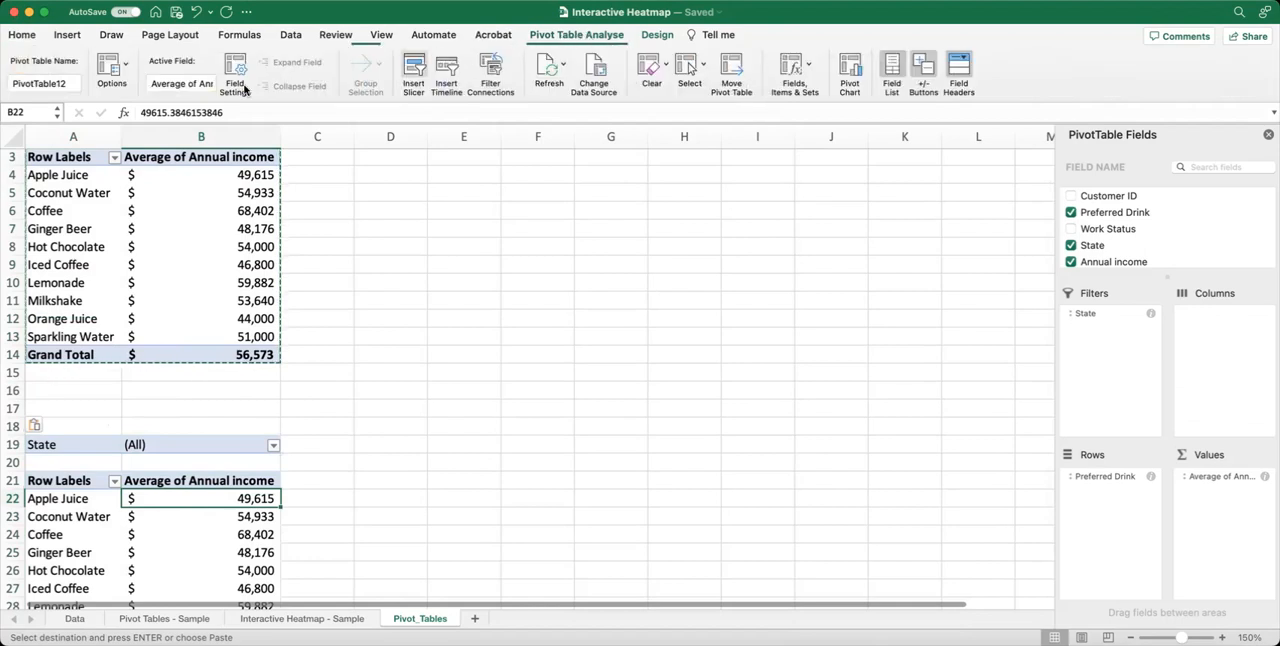
pyautogui.click(59, 83)
pyautogui.write('NS')
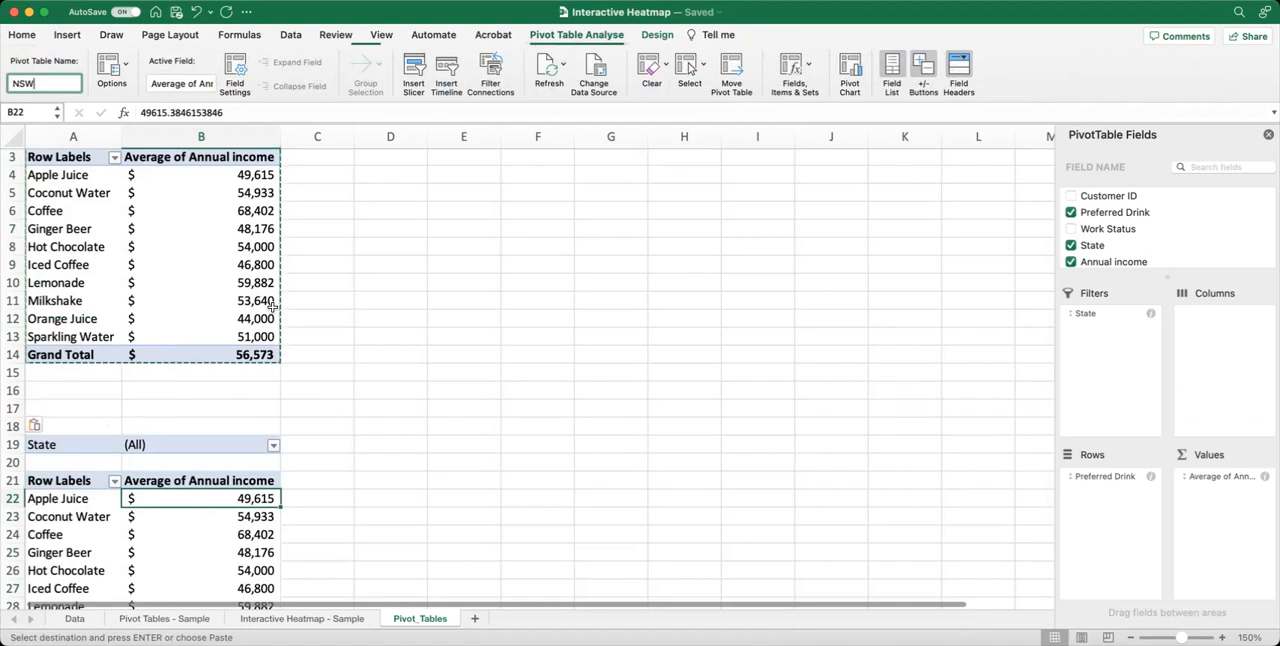
pyautogui.write('W')
pyautogui.click(183, 554)
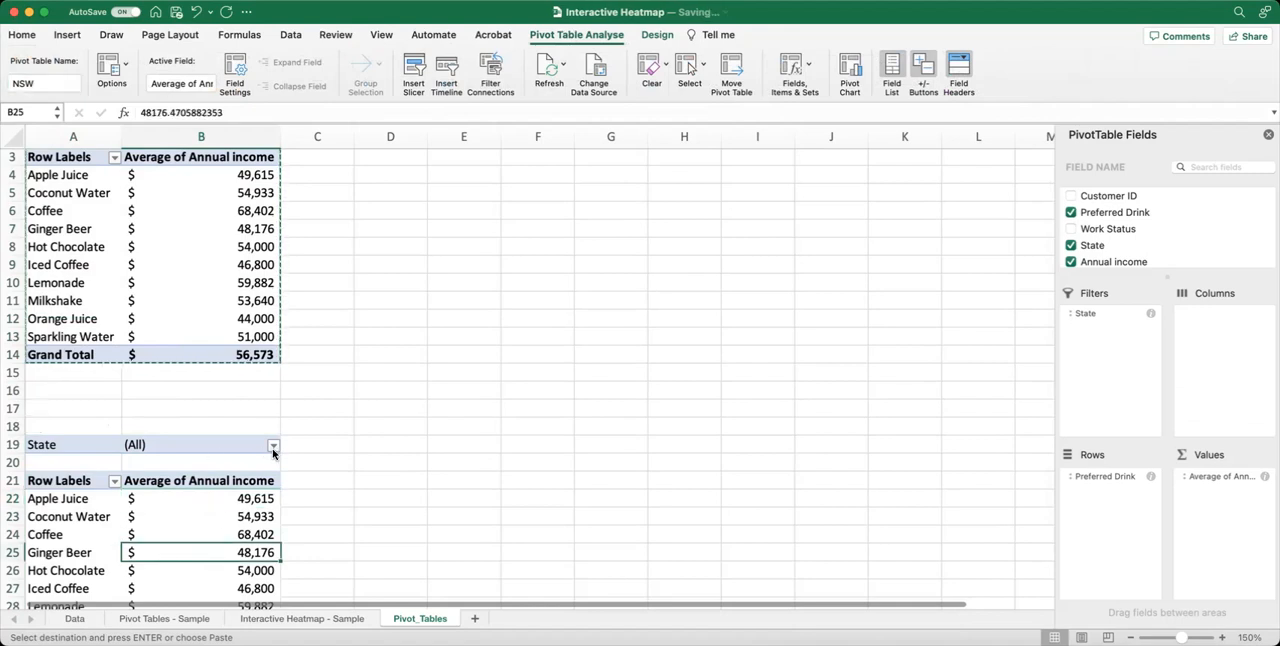
# Filter the pivot table at A19 to show only the state NSW.
pyautogui.click(273, 448)
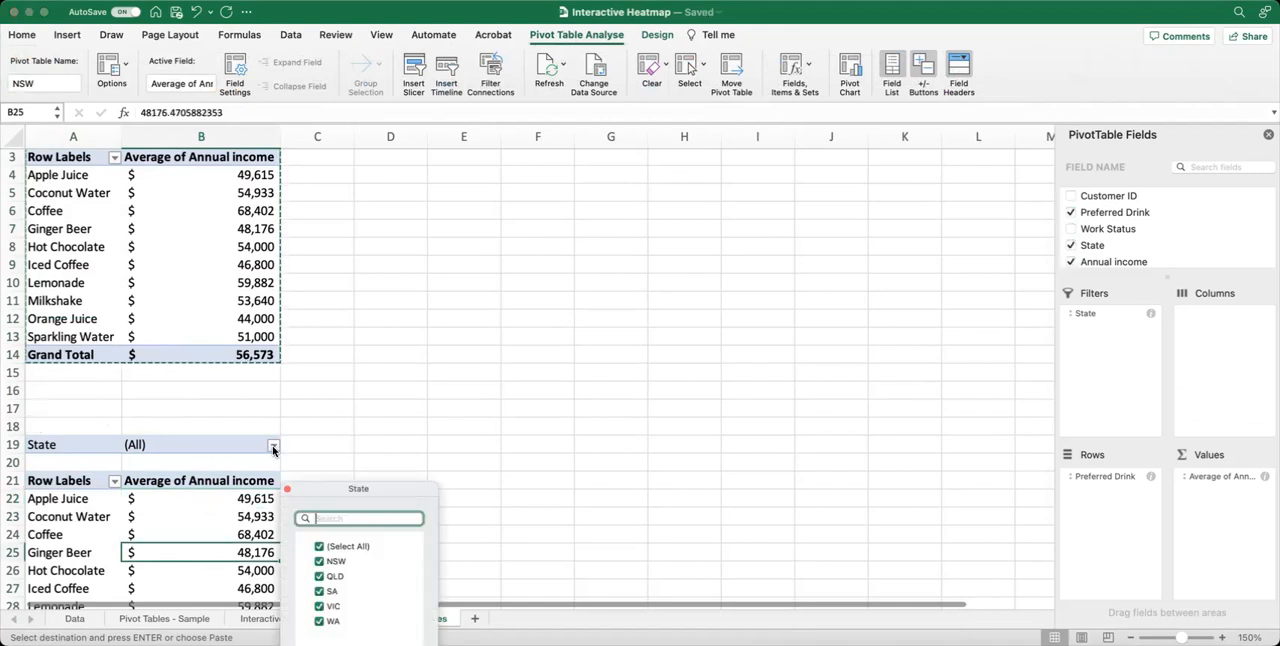
pyautogui.click(320, 547)
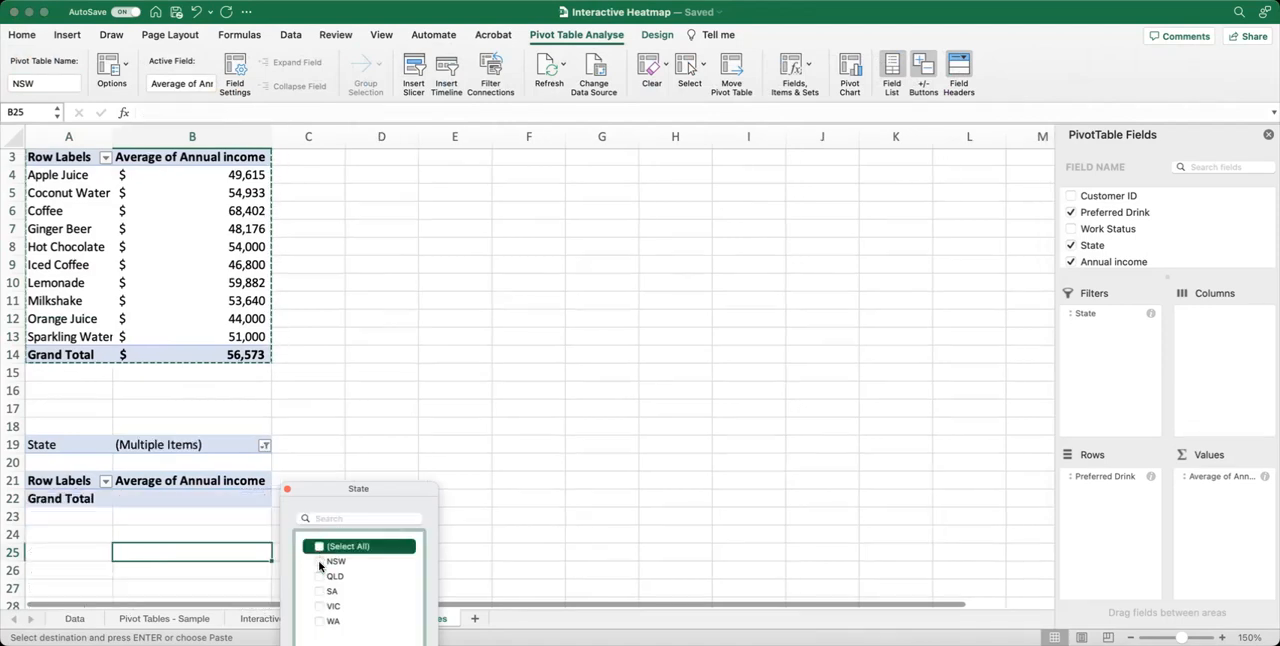
pyautogui.click(264, 447)
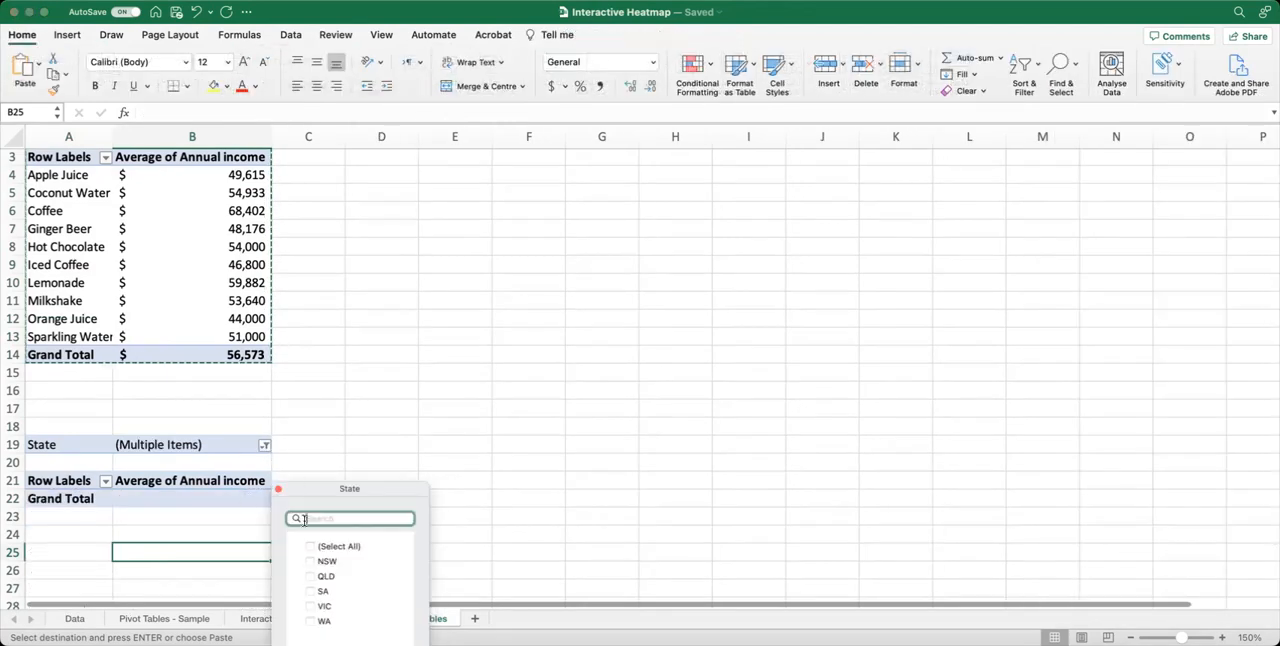
pyautogui.click(310, 563)
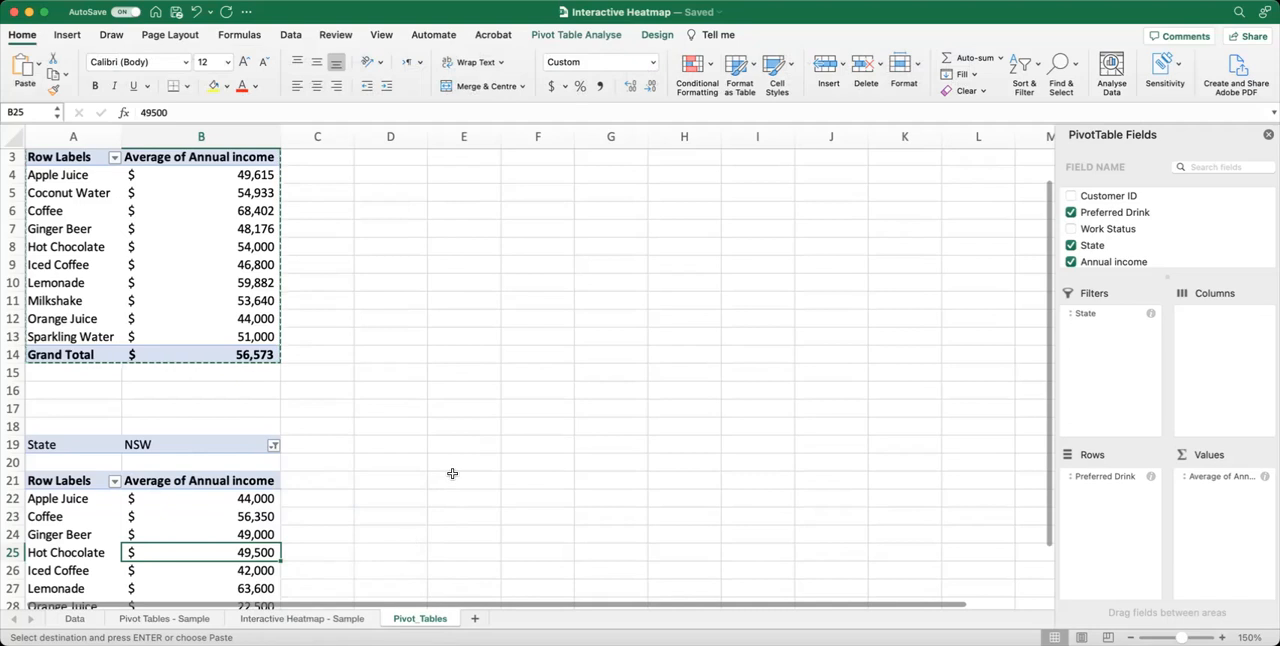
# Paste another copy of the All States pivot table below the NSW table, starting at A36.
pyautogui.scroll(-3, 452, 473)
pyautogui.scroll(-2, 452, 473)
pyautogui.scroll(5, 452, 473)
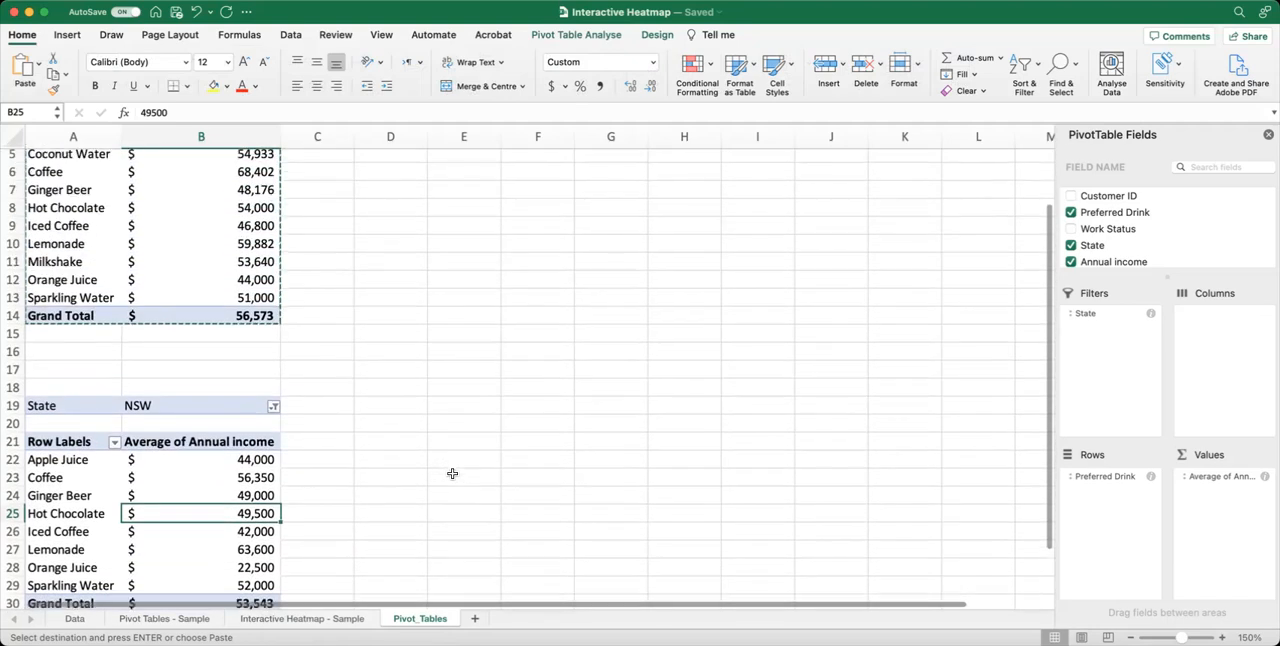
pyautogui.scroll(1, 452, 473)
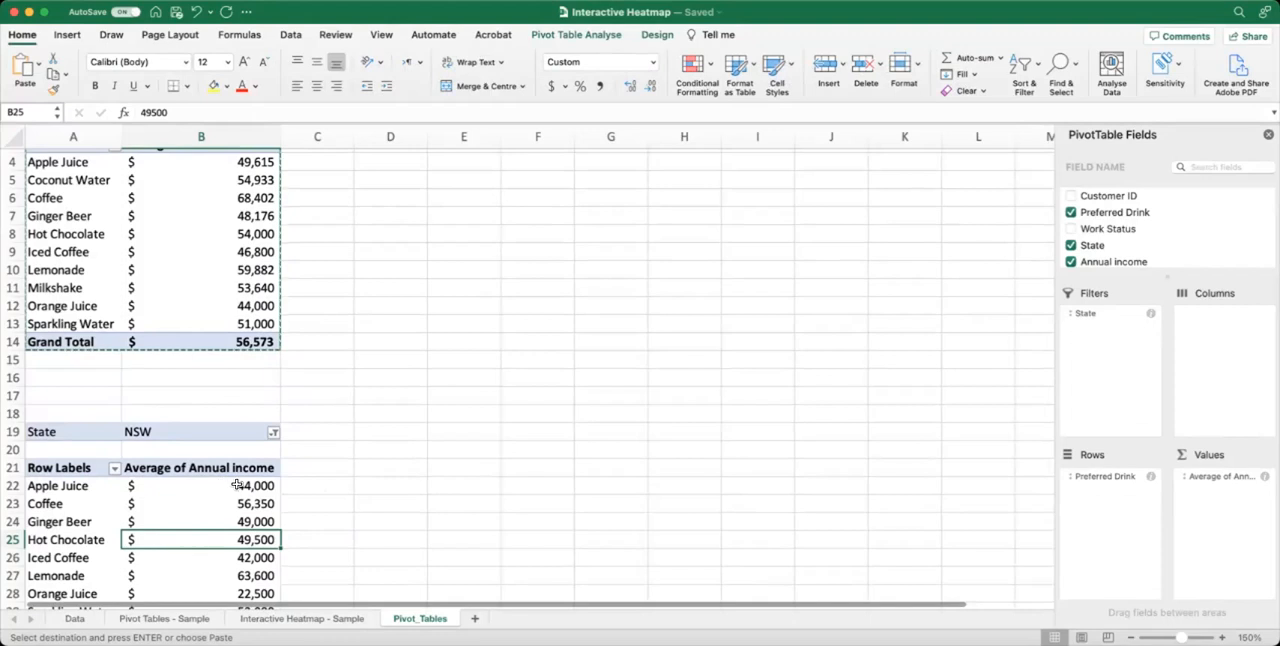
pyautogui.scroll(-6, 242, 485)
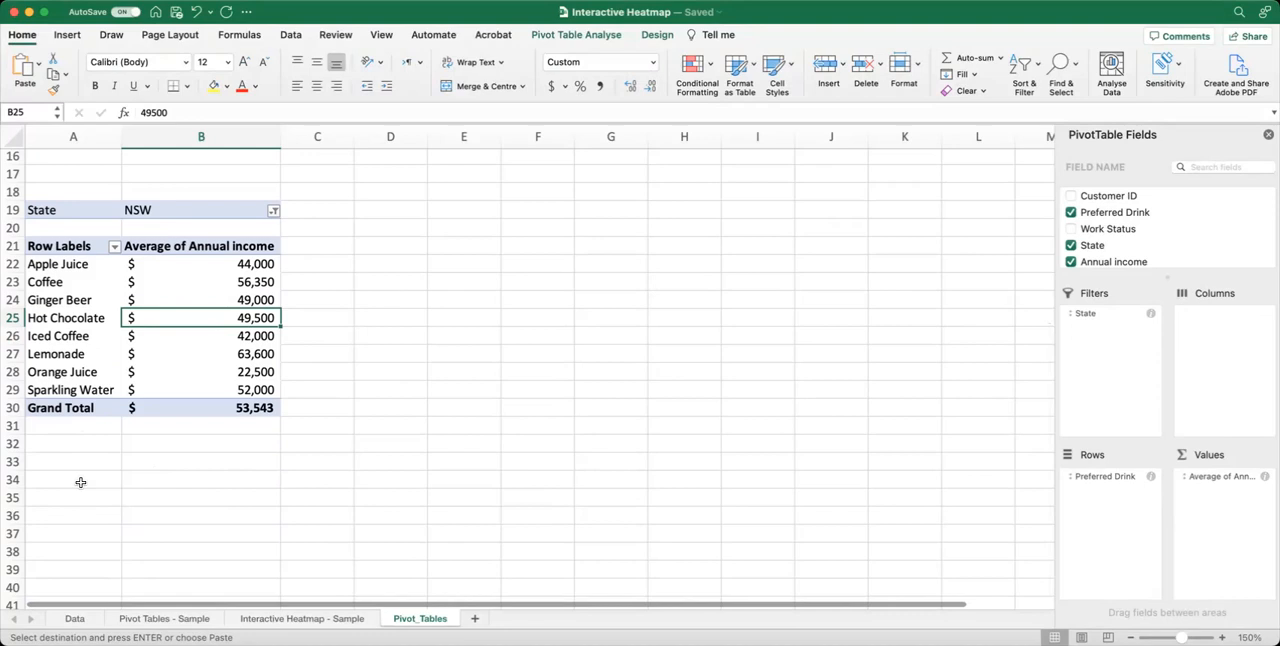
pyautogui.scroll(1, 146, 505)
pyautogui.click(48, 520)
pyautogui.press('super+v')
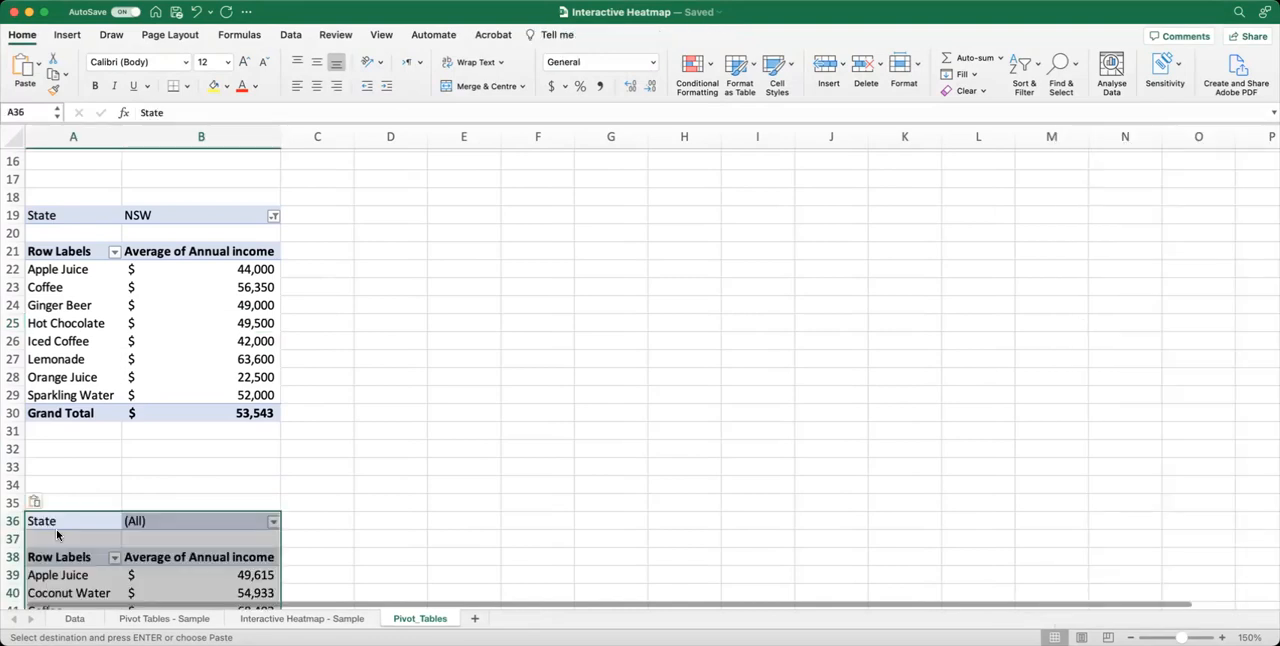
# Filter the pivot table at A36 to show only the state QLD.
pyautogui.click(272, 522)
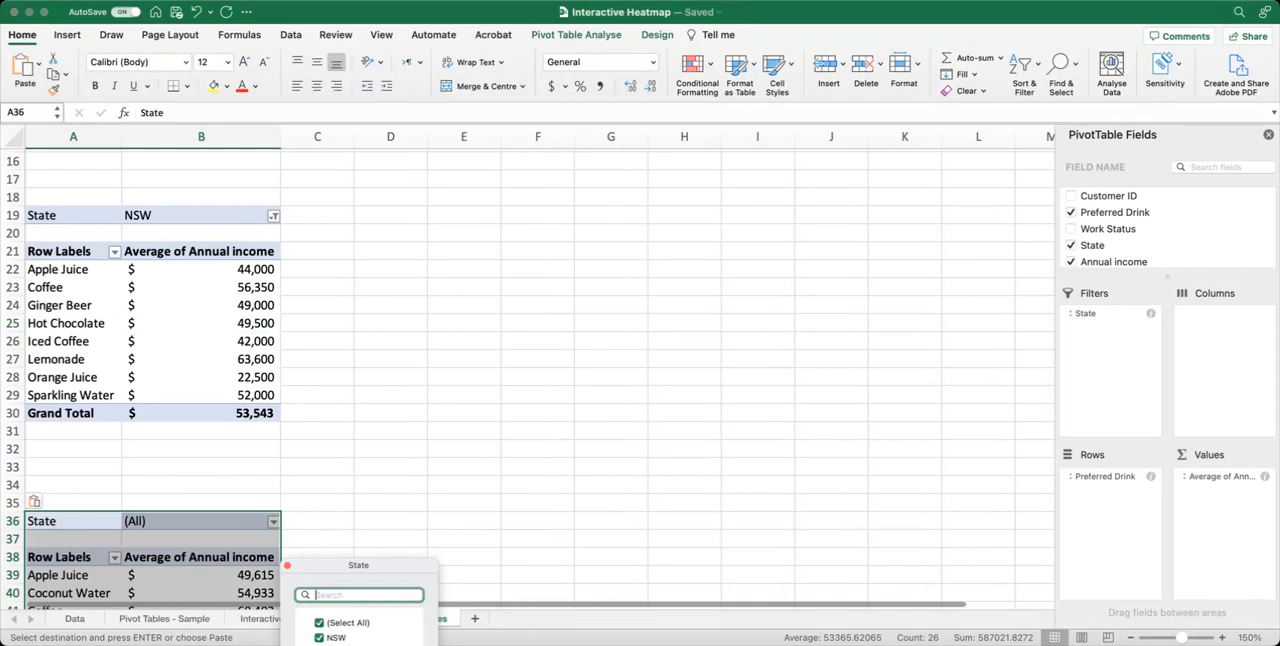
pyautogui.click(319, 622)
pyautogui.click(319, 622)
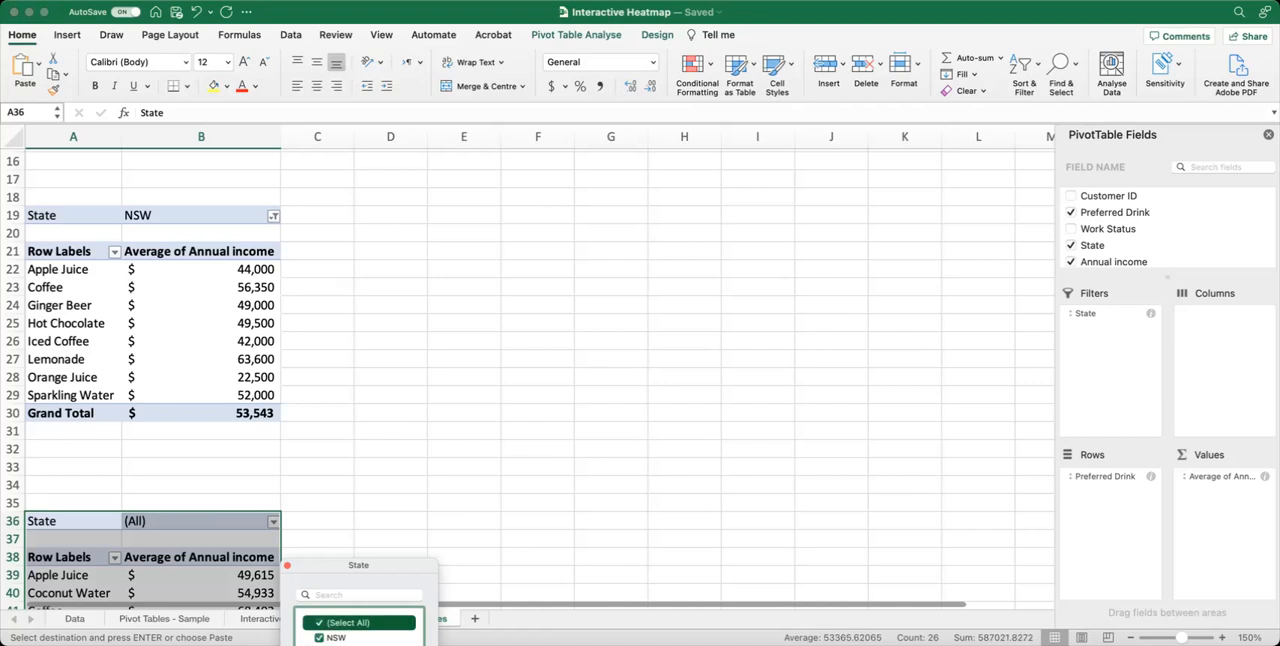
pyautogui.click(319, 622)
pyautogui.click(319, 645)
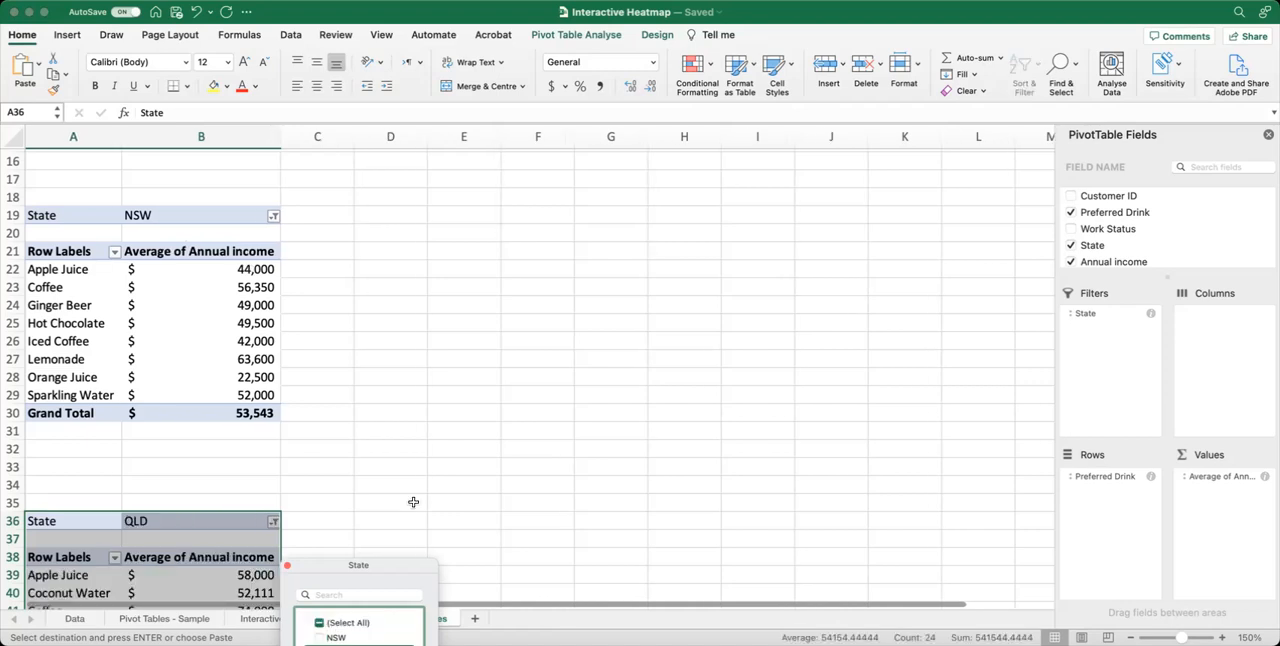
# Paste a further copy of the All States pivot table below the QLD table, starting at A53.
pyautogui.scroll(-15, 413, 501)
pyautogui.scroll(10, 413, 501)
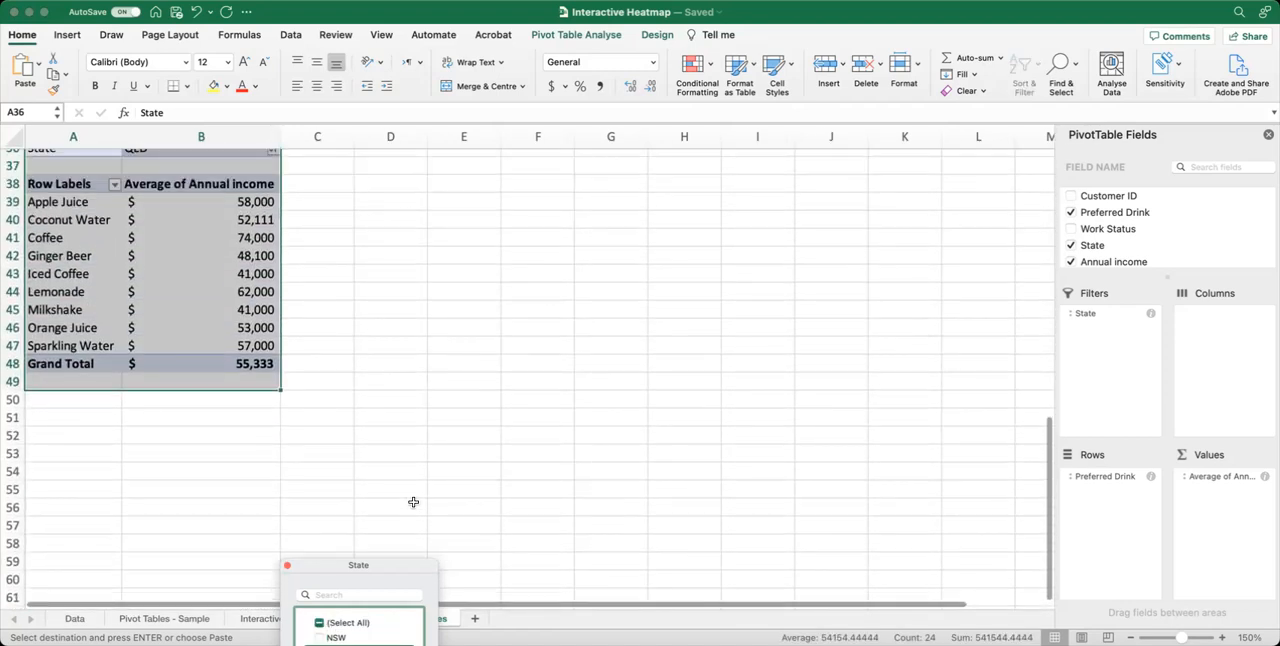
pyautogui.click(77, 437)
pyautogui.click(70, 441)
pyautogui.click(55, 458)
pyautogui.press('super+v')
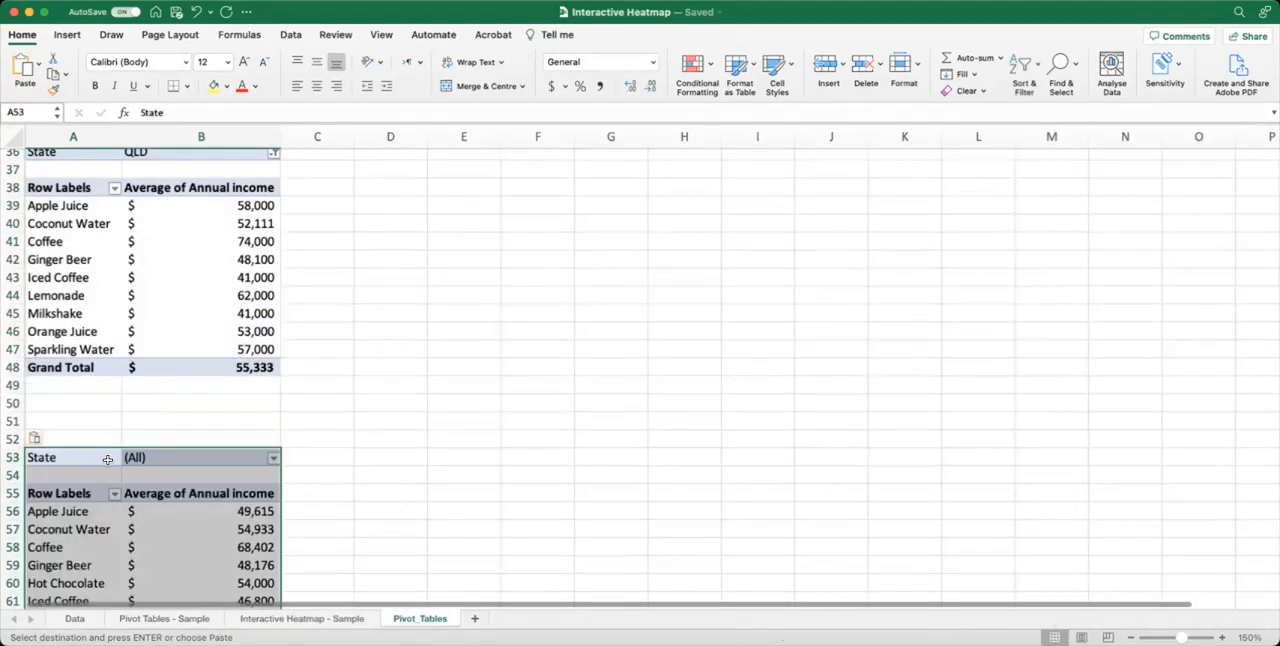
# Filter the pivot table at A53 to show only the state SA.
pyautogui.scroll(-4, 160, 360)
pyautogui.click(273, 252)
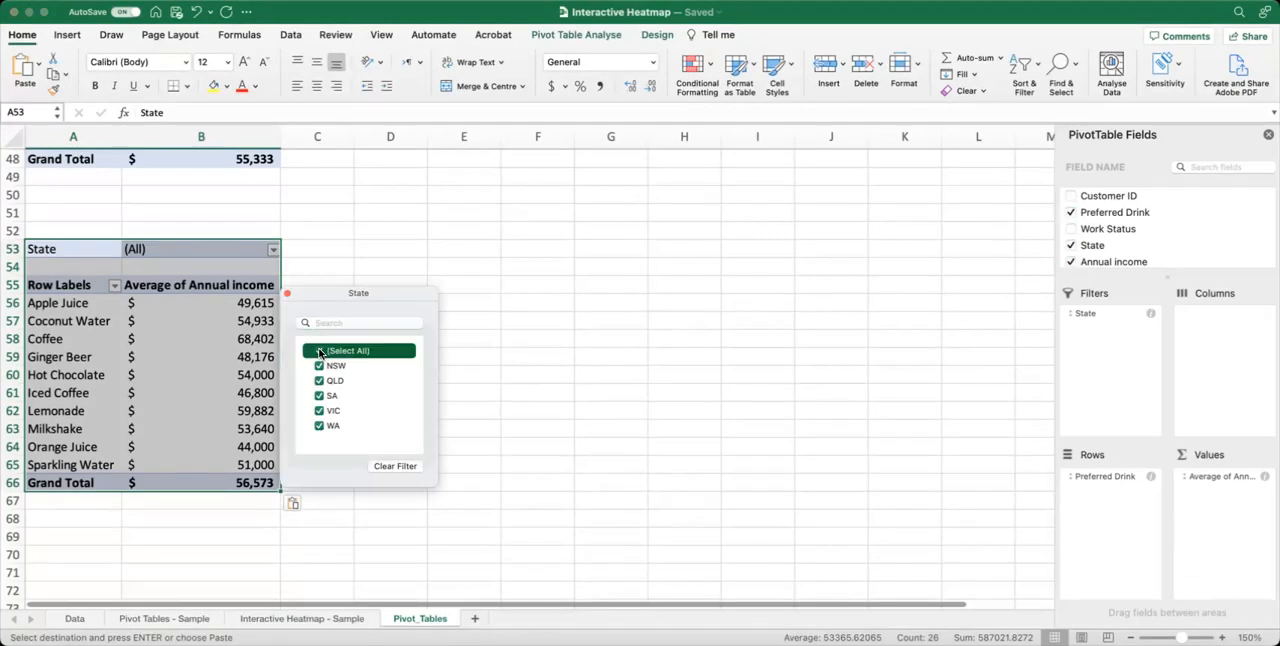
pyautogui.click(319, 351)
pyautogui.click(320, 395)
# Move the SA pivot table down one row so that it starts at A54.
pyautogui.click(98, 517)
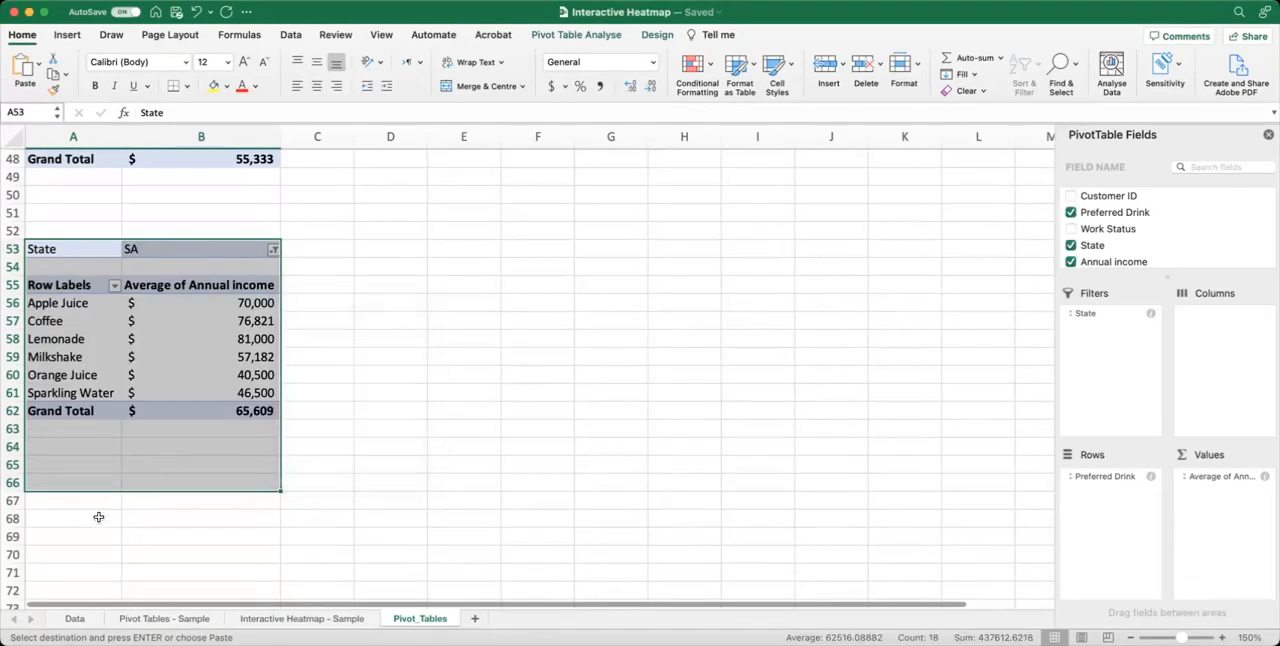
pyautogui.moveTo(64, 497); pyautogui.dragTo(58, 503)
pyautogui.click(48, 533)
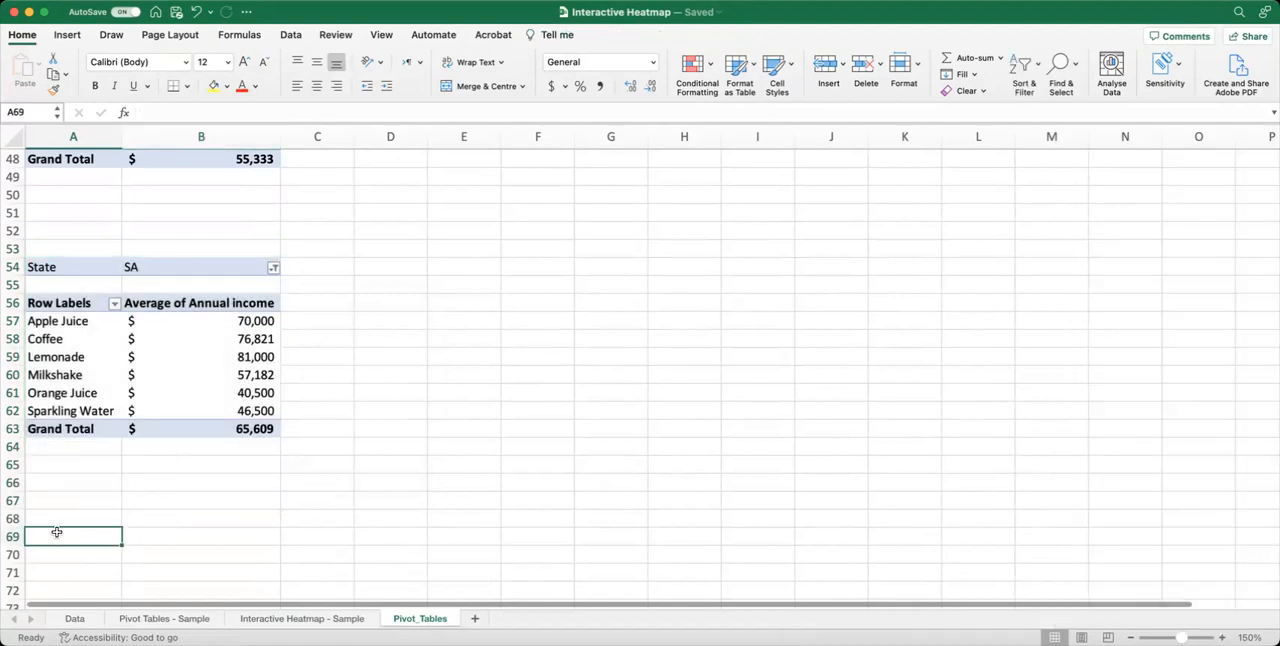
pyautogui.click(74, 518)
# Try to copy only A3:B14 of the All States table, without the State filter, and paste it at A67.
pyautogui.scroll(15, 100, 466)
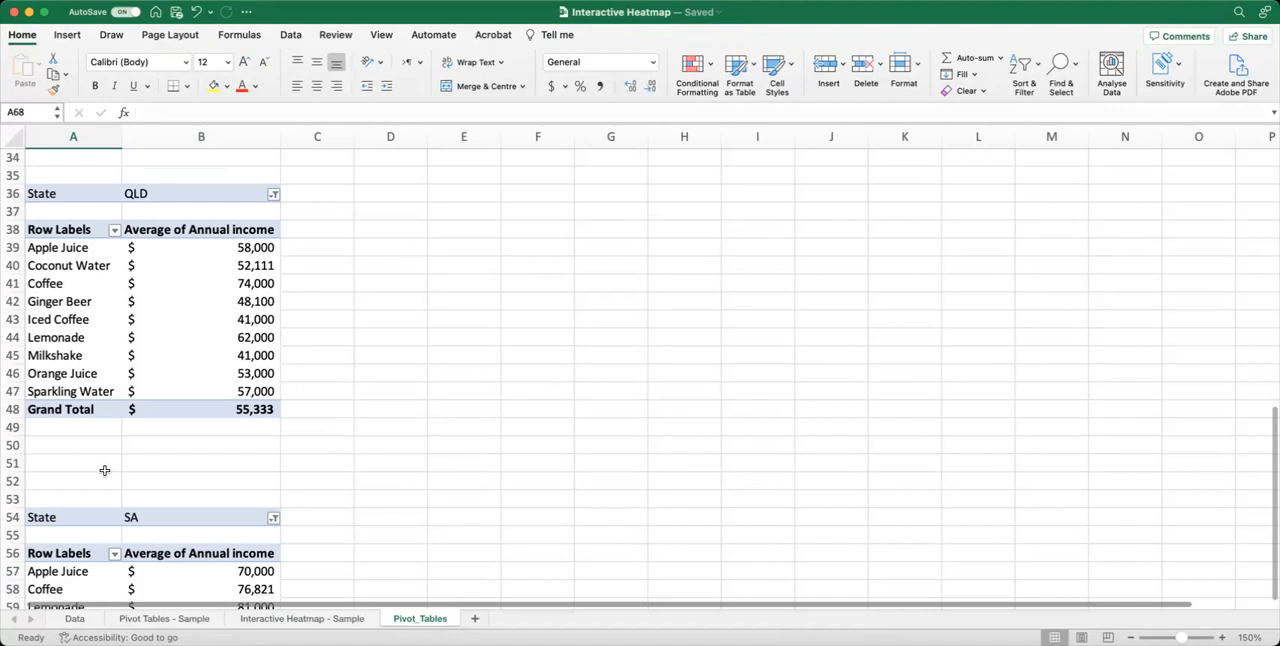
pyautogui.scroll(-1, 55, 166)
pyautogui.click(70, 177)
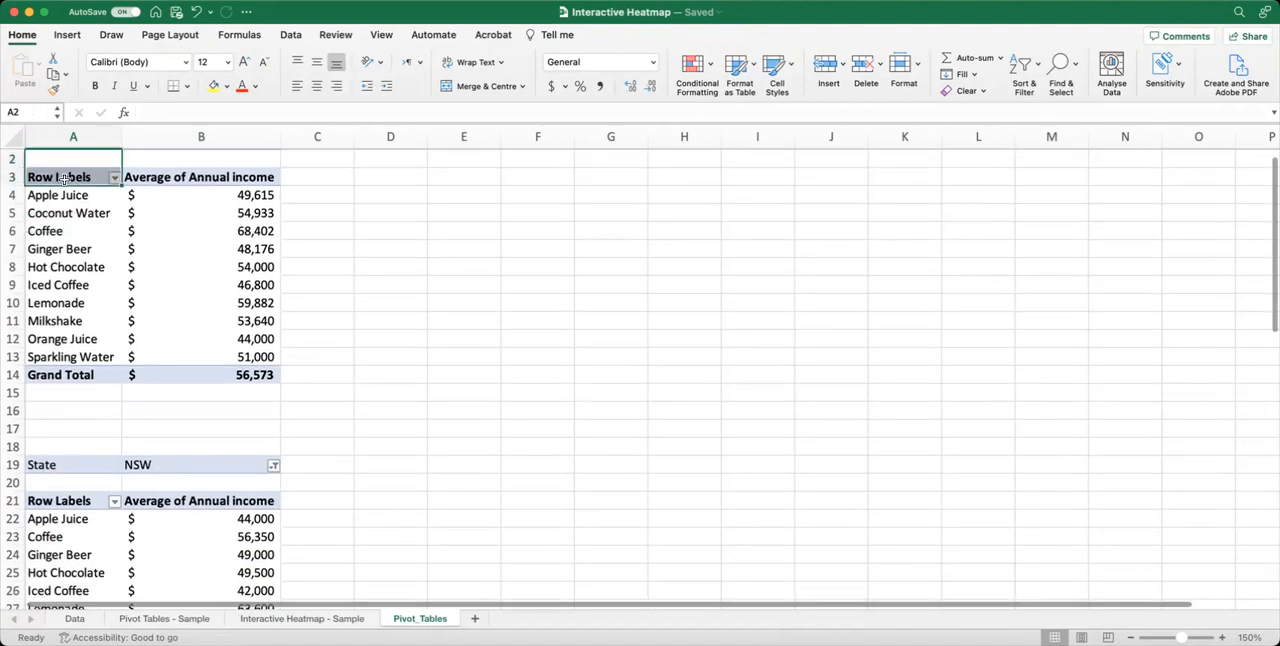
pyautogui.moveTo(84, 177); pyautogui.dragTo(262, 376)
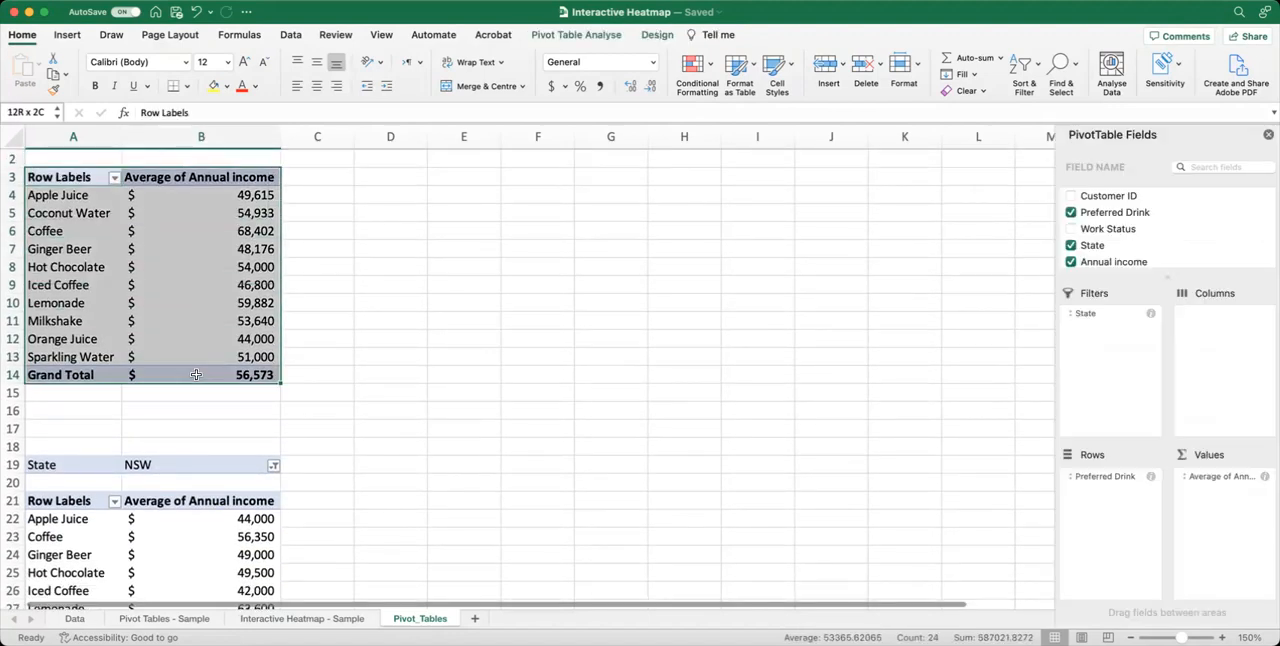
pyautogui.press('super+c')
pyautogui.scroll(-20, 269, 418)
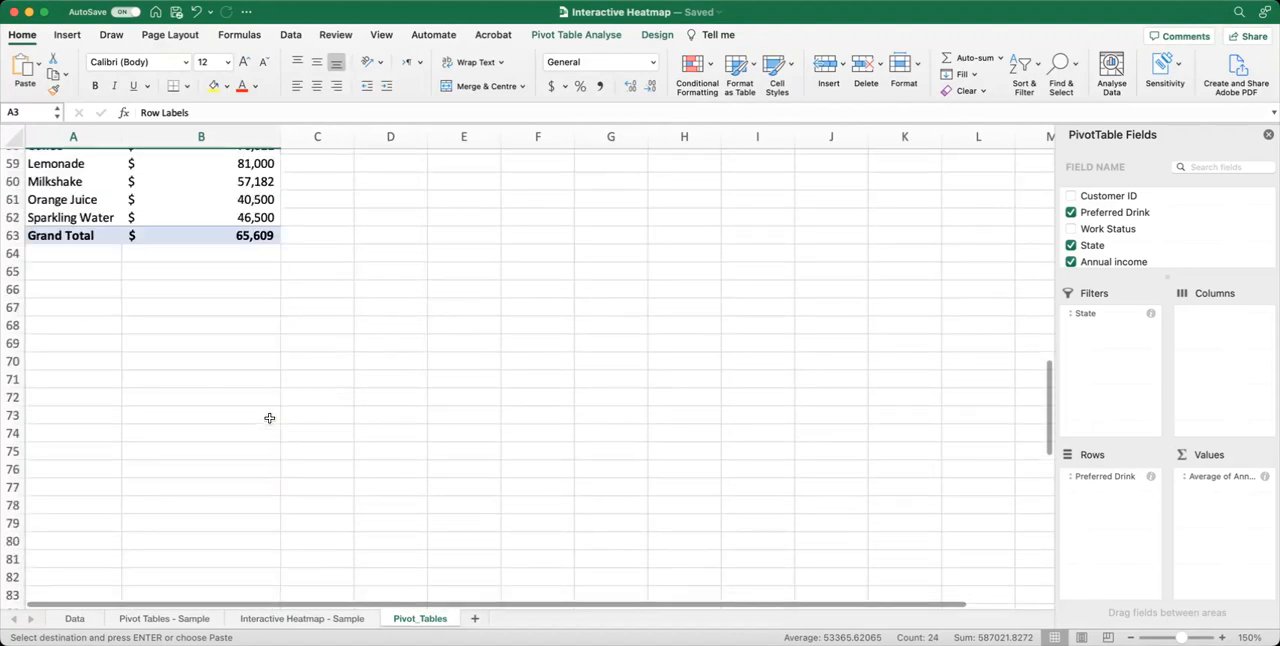
pyautogui.click(67, 271)
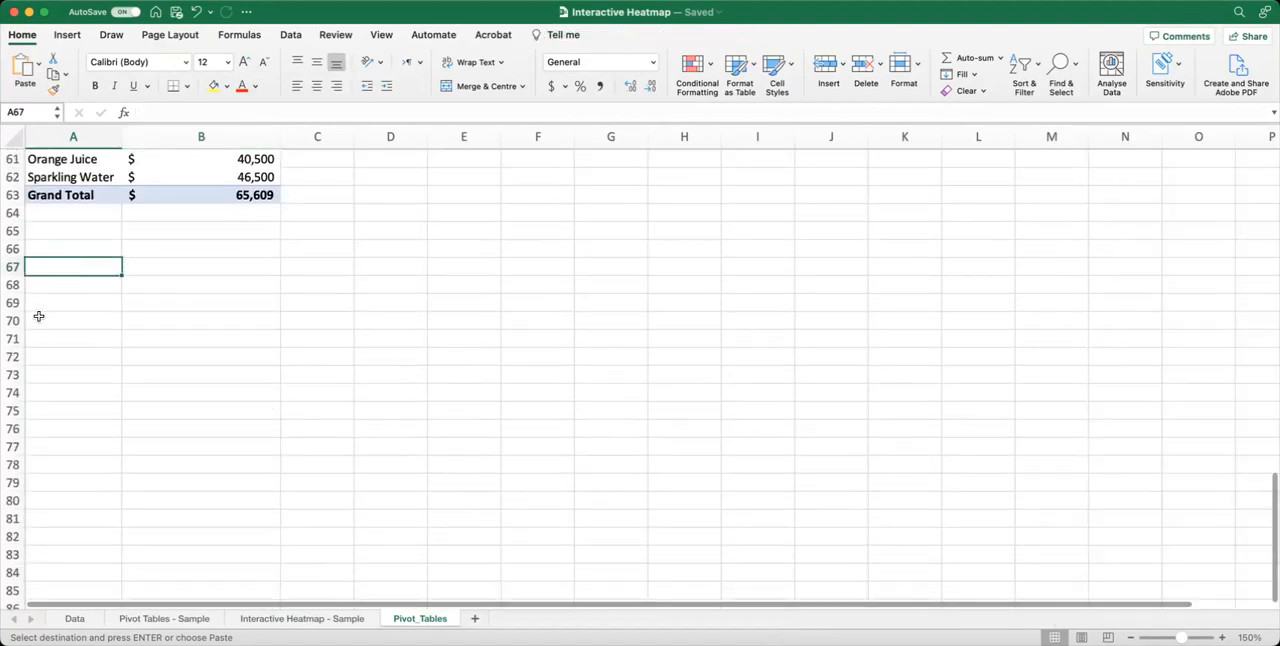
pyautogui.press('super+v')
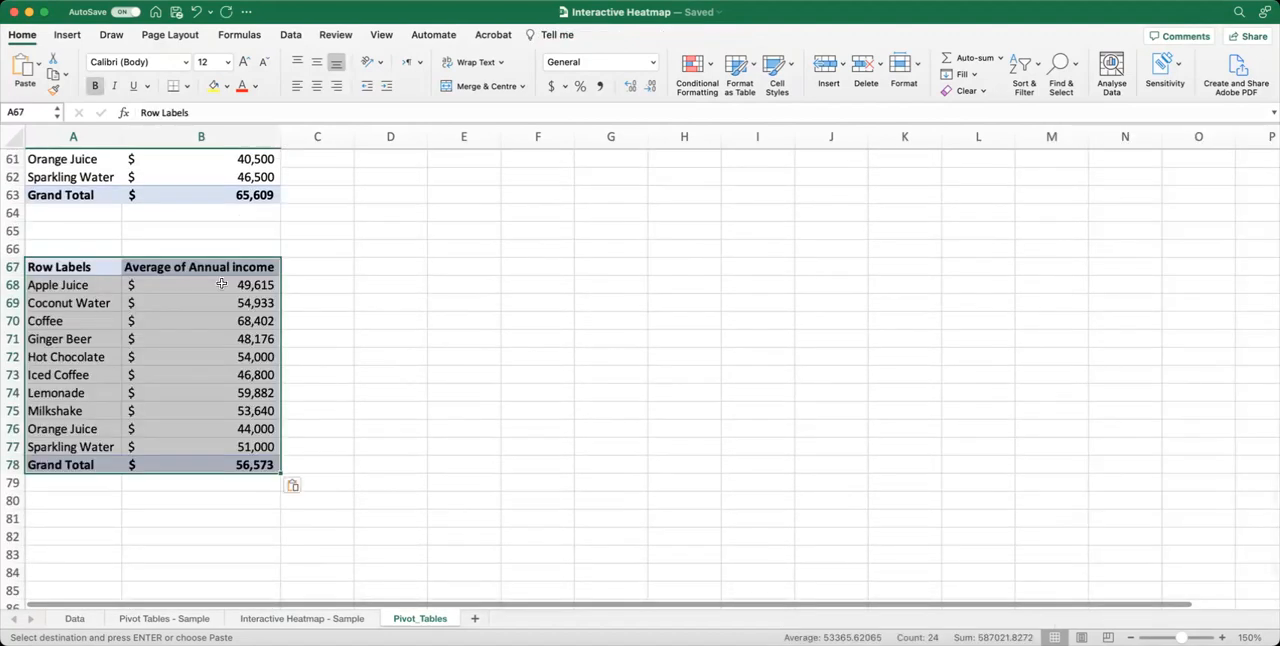
pyautogui.scroll(20, 214, 274)
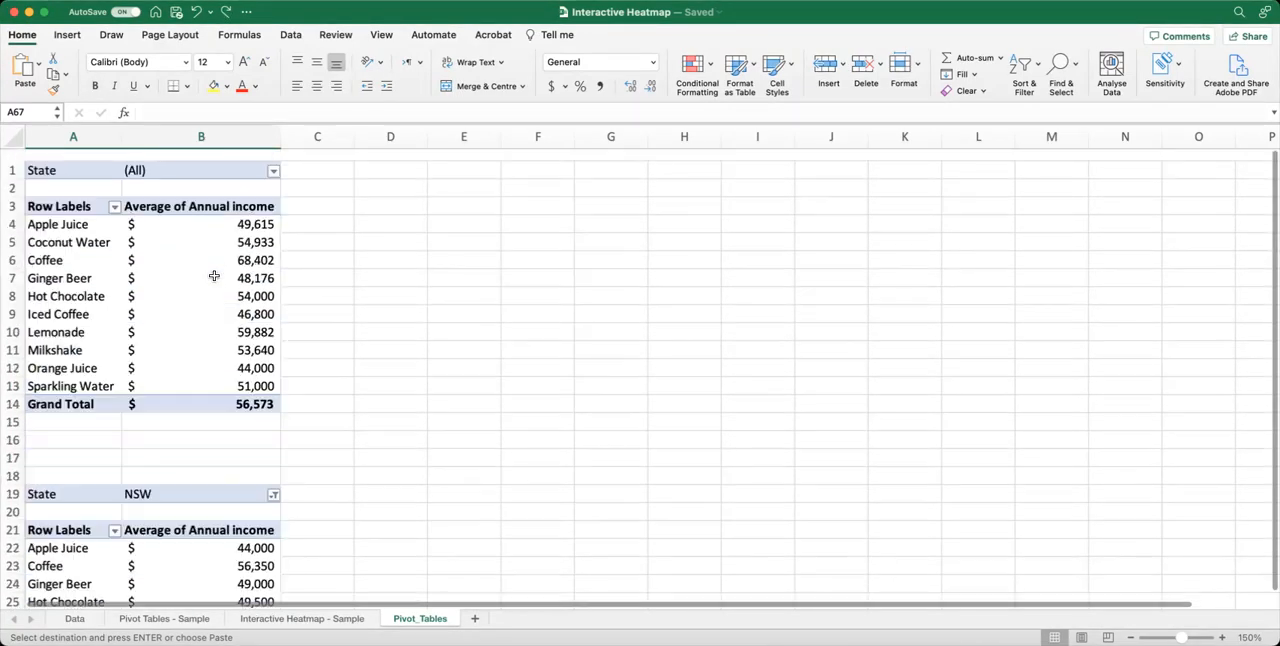
pyautogui.scroll(-1, 165, 171)
pyautogui.scroll(3, 147, 237)
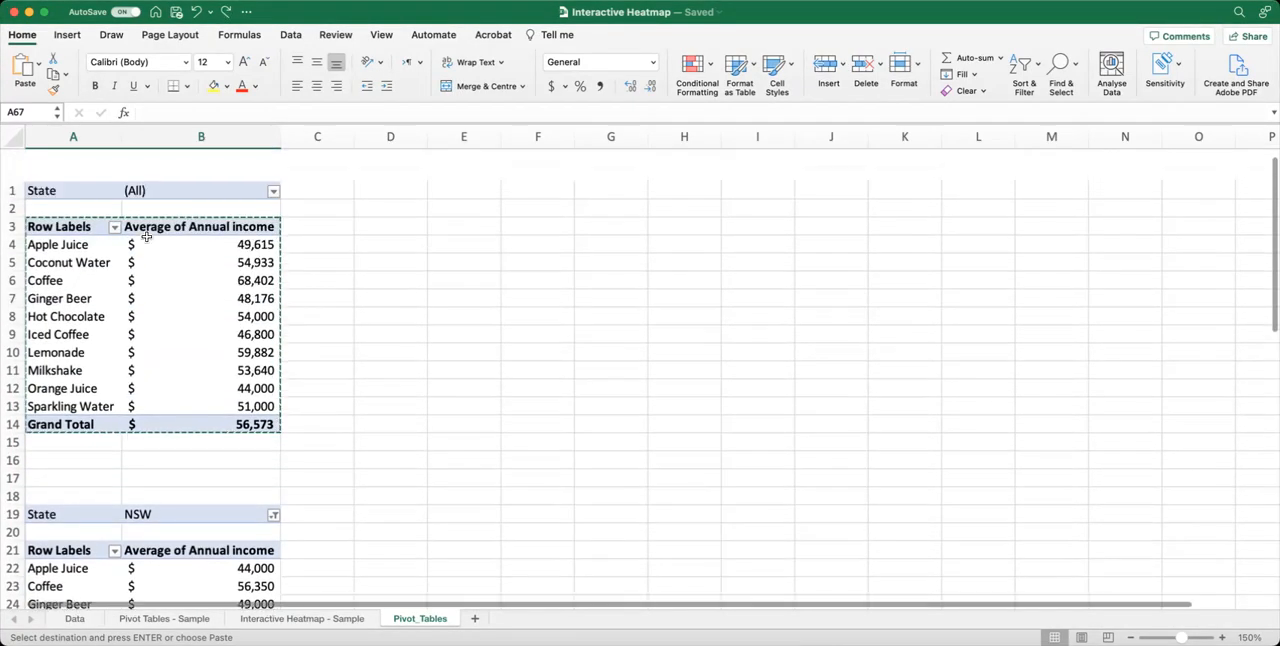
# Copy the whole All States pivot table, including its State filter (A1:B14), and paste it below the SA table at A68.
pyautogui.moveTo(82, 161); pyautogui.dragTo(212, 380)
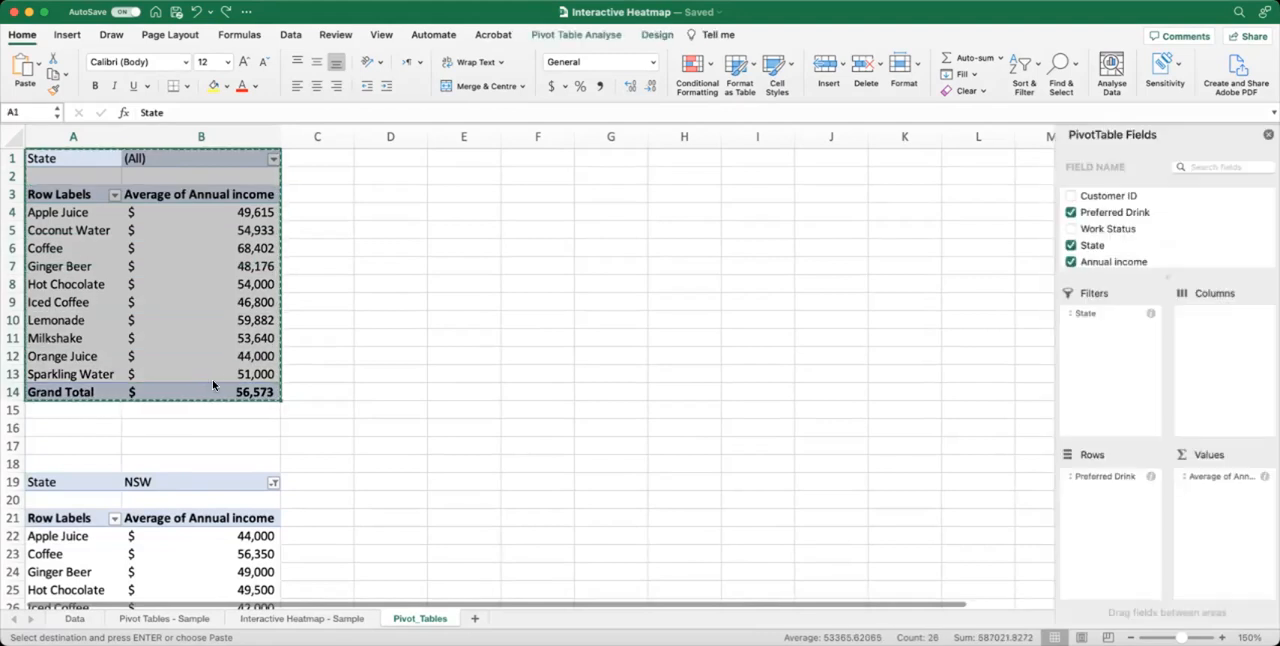
pyautogui.scroll(-10, 212, 380)
pyautogui.scroll(-10, 212, 380)
pyautogui.click(212, 380)
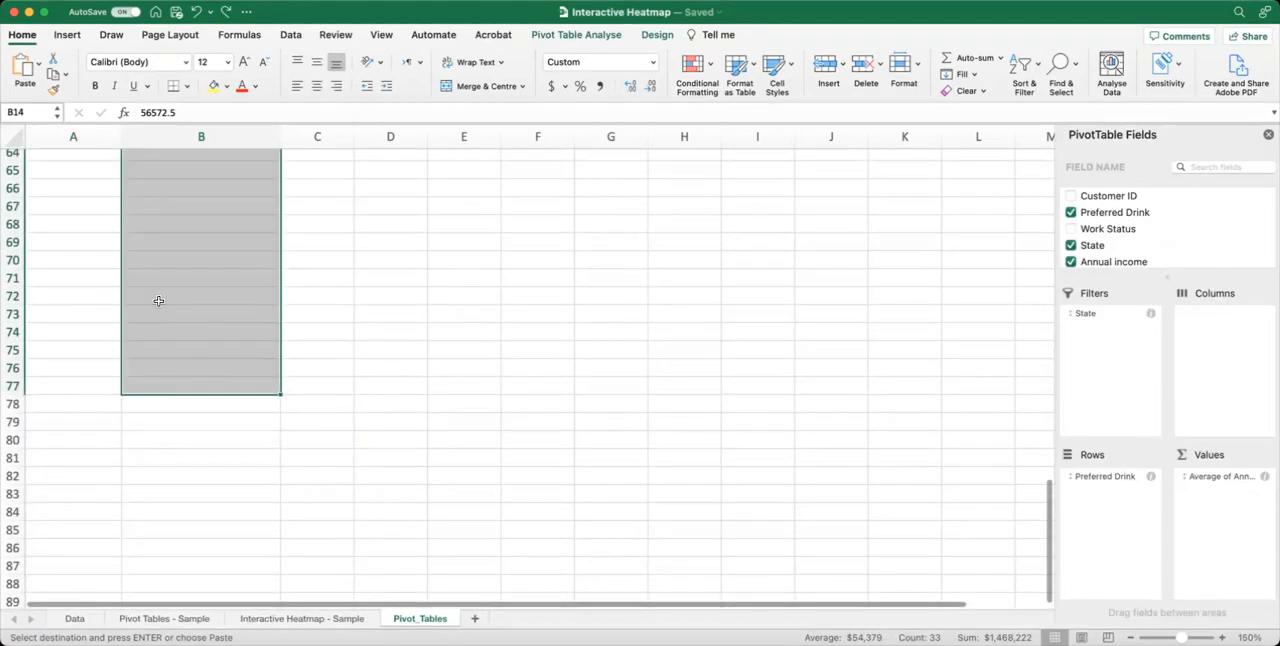
pyautogui.click(158, 301)
pyautogui.scroll(10, 158, 301)
pyautogui.scroll(4, 158, 301)
pyautogui.scroll(-9, 158, 300)
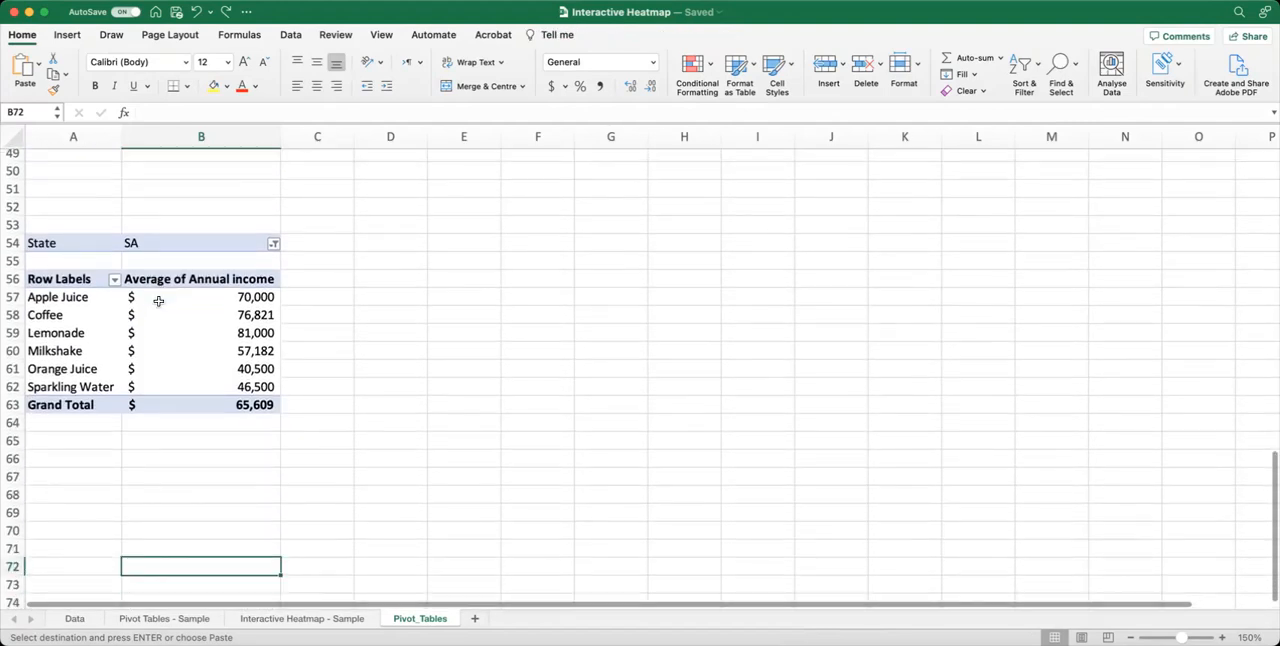
pyautogui.click(50, 439)
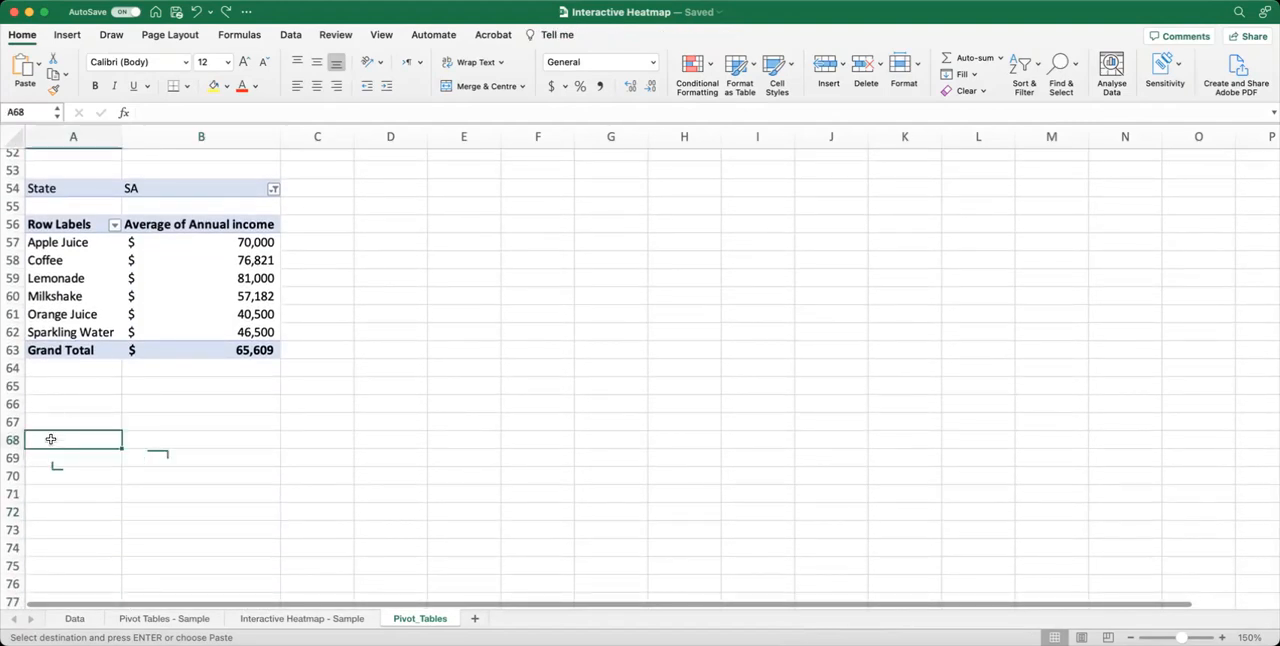
pyautogui.hotkey('ctrl', 'v')
# Filter the pivot table at A68 to show only the state VIC.
pyautogui.click(184, 439)
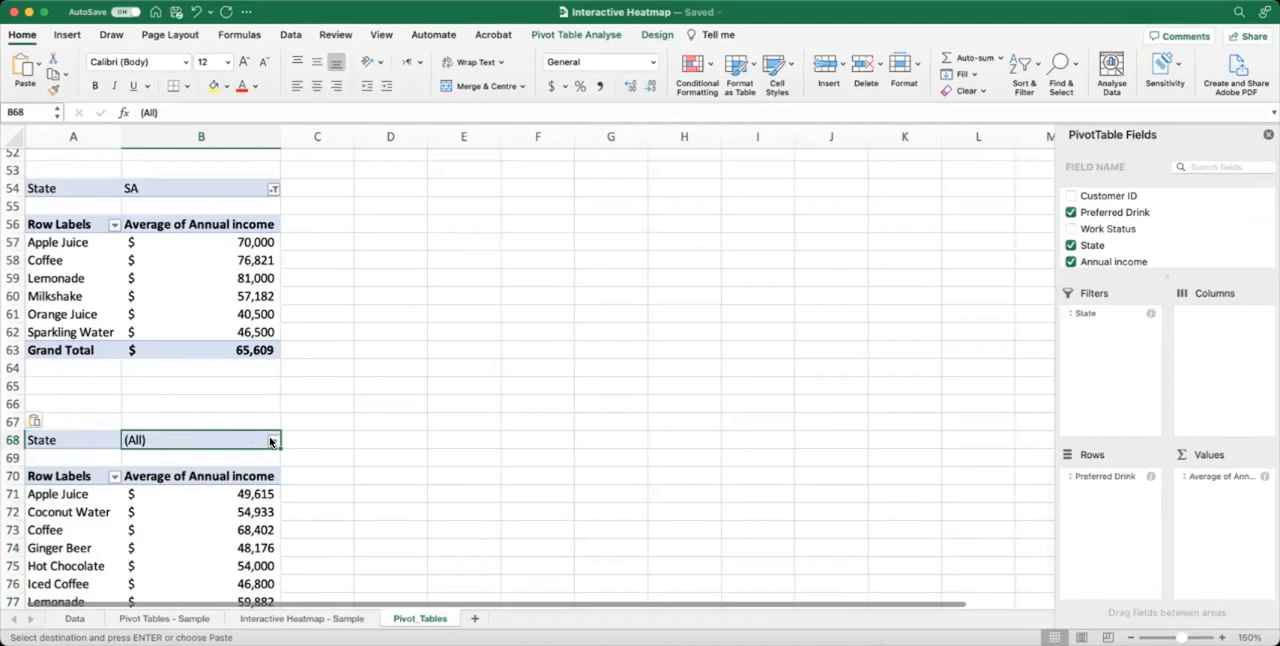
pyautogui.click(273, 441)
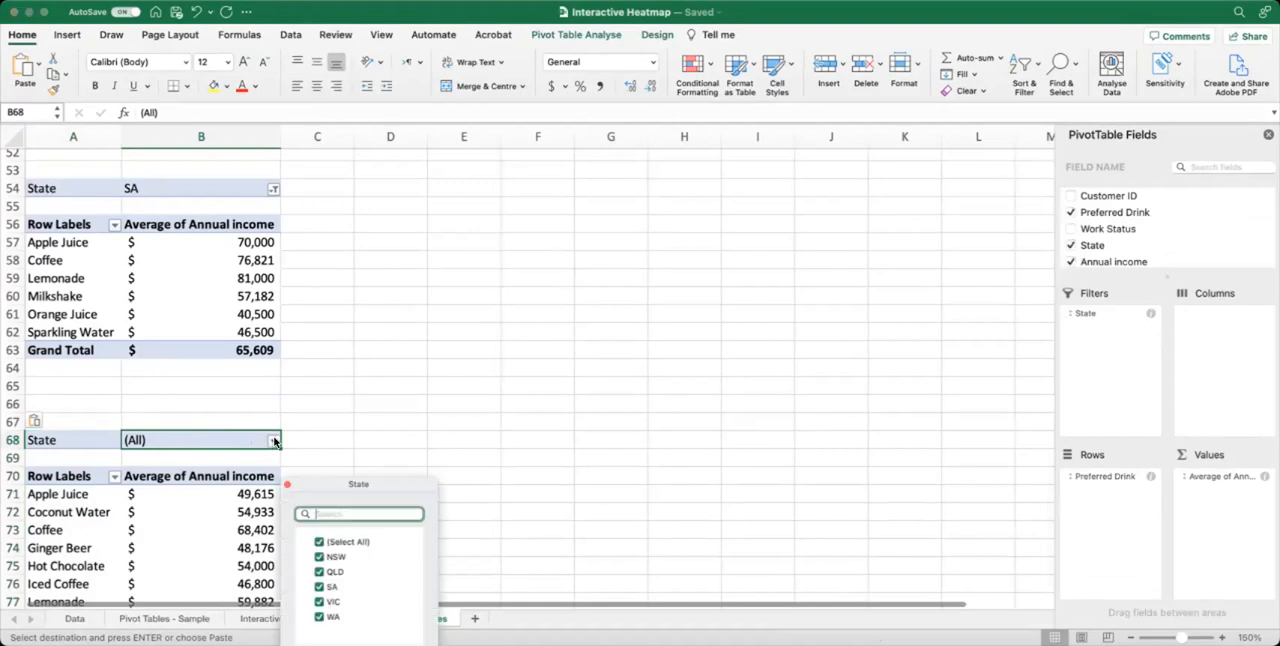
pyautogui.click(318, 542)
pyautogui.click(318, 602)
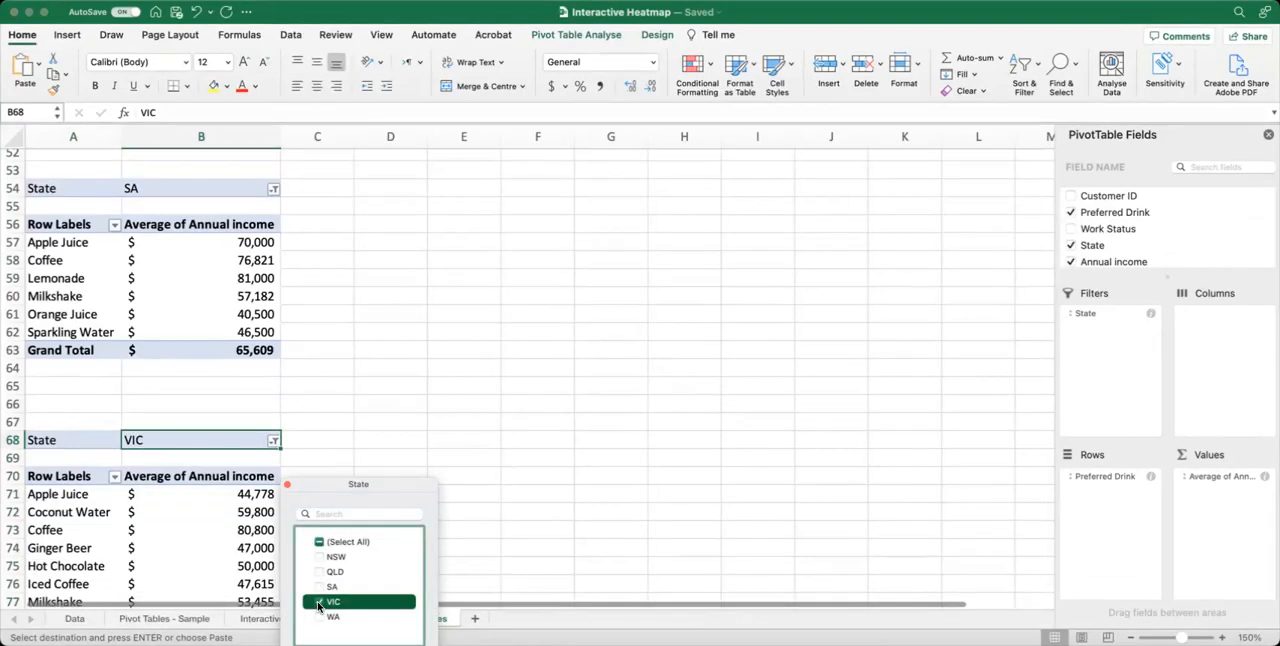
pyautogui.click(185, 490)
# Paste a further copy of the All States pivot table below the VIC table, starting at A85.
pyautogui.scroll(-5, 186, 524)
pyautogui.click(64, 469)
pyautogui.press('super+v')
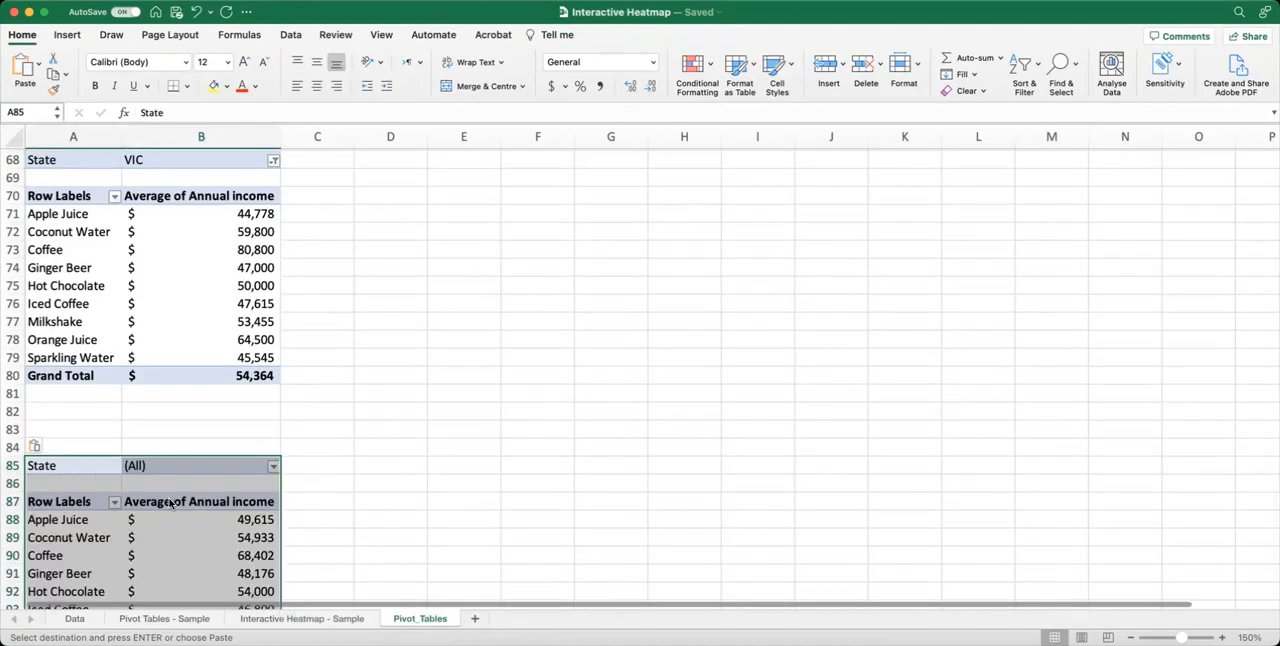
# Filter the pivot table at A85 to show only the state WA.
pyautogui.click(263, 470)
pyautogui.click(273, 468)
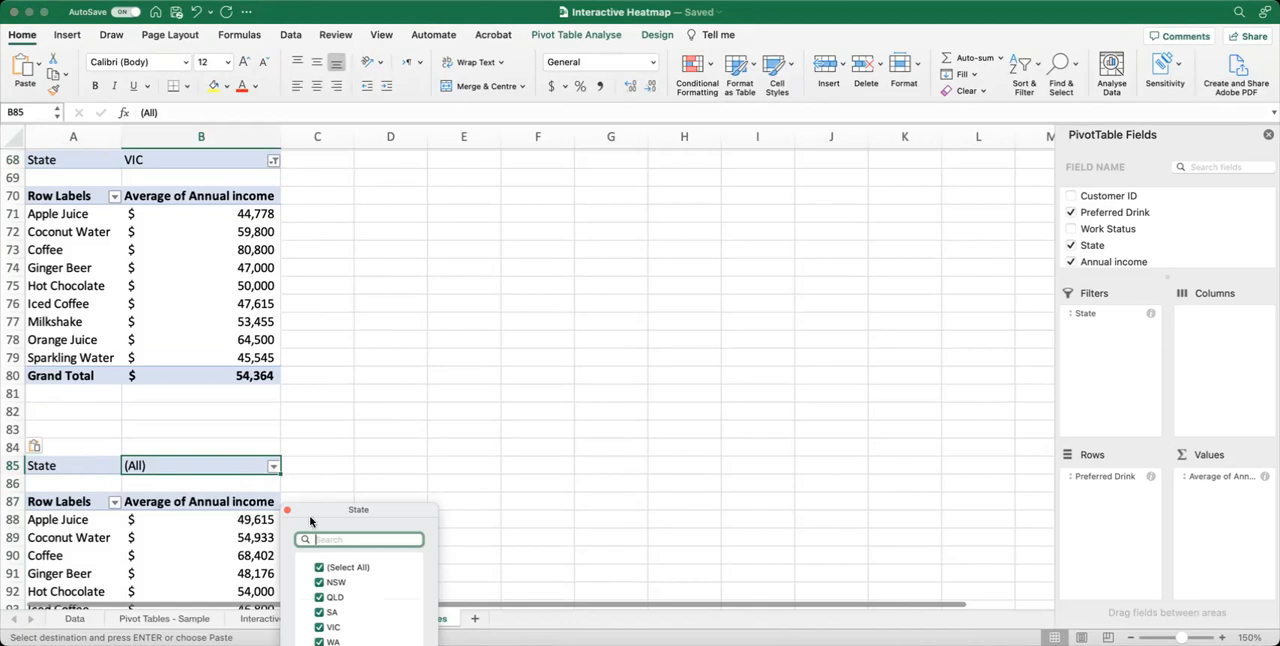
pyautogui.click(319, 568)
pyautogui.click(319, 641)
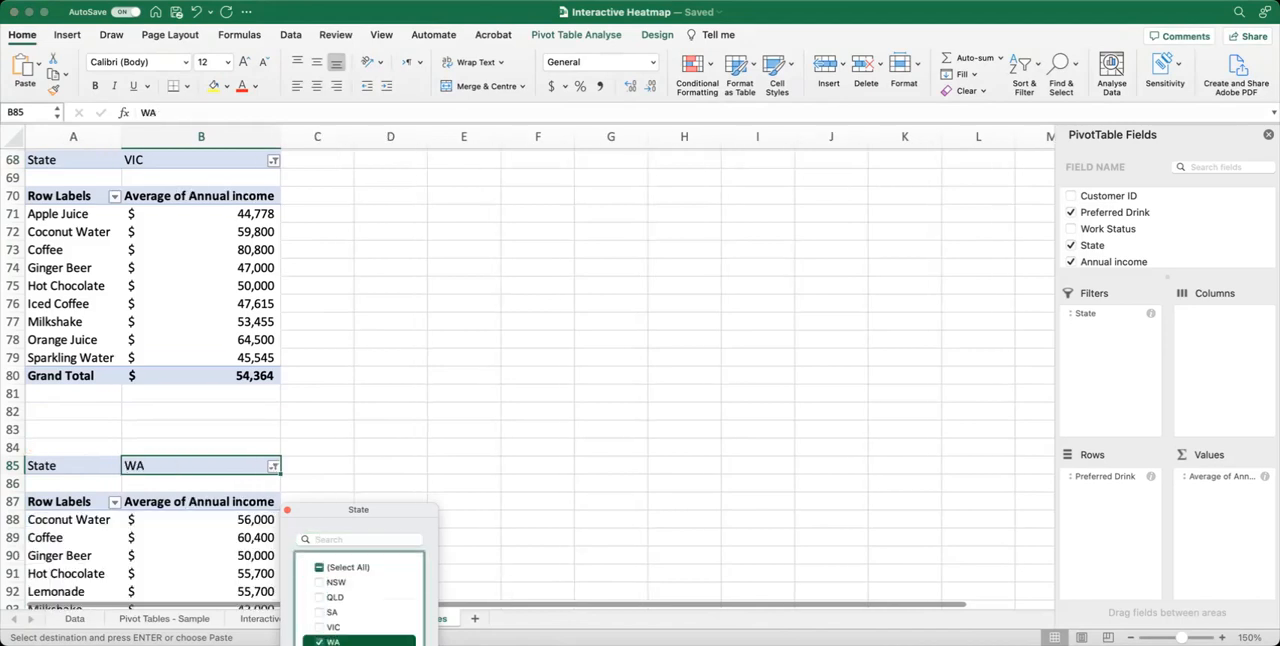
pyautogui.click(286, 512)
pyautogui.click(377, 409)
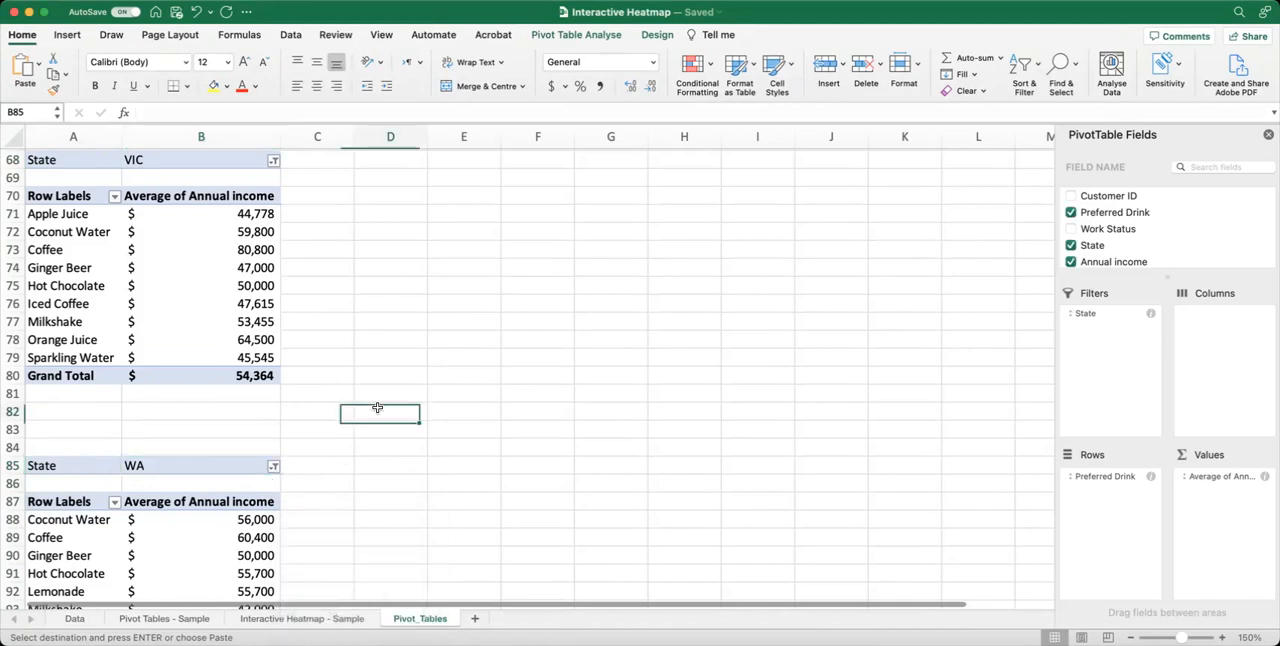
# Check the pivot table names assigned to the unfiltered table at A1 and the NSW table at A19.
pyautogui.scroll(20, 377, 408)
pyautogui.scroll(-1, 184, 257)
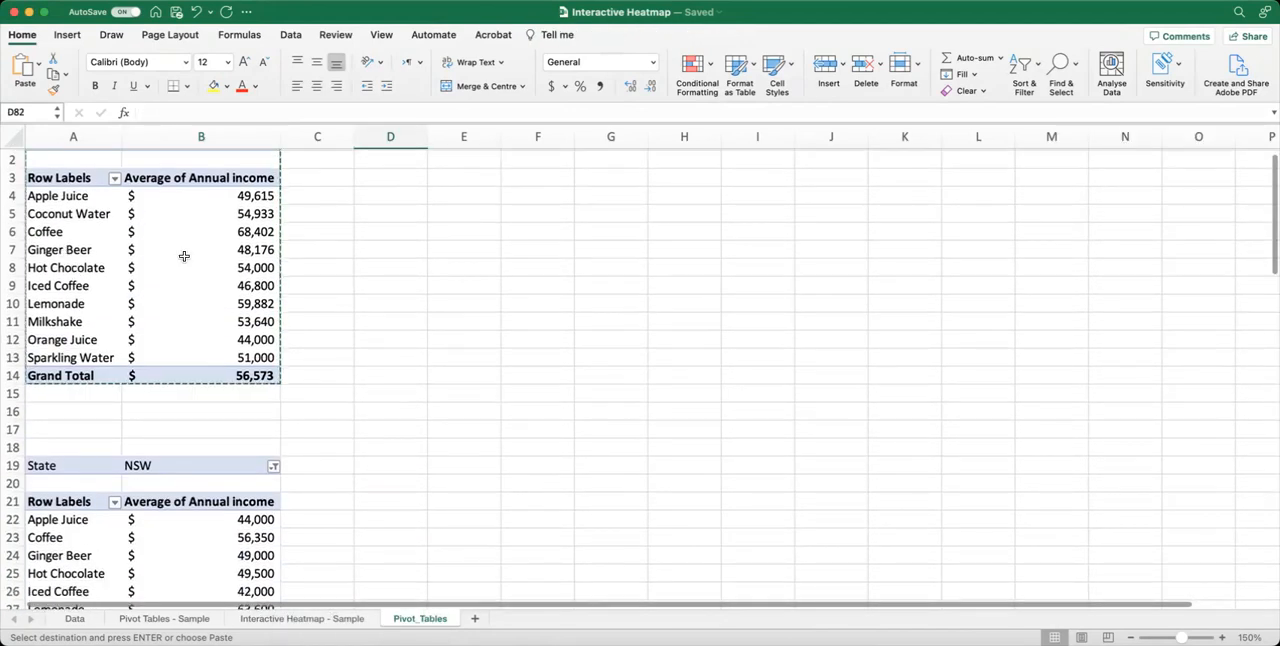
pyautogui.scroll(2, 196, 315)
pyautogui.click(196, 290)
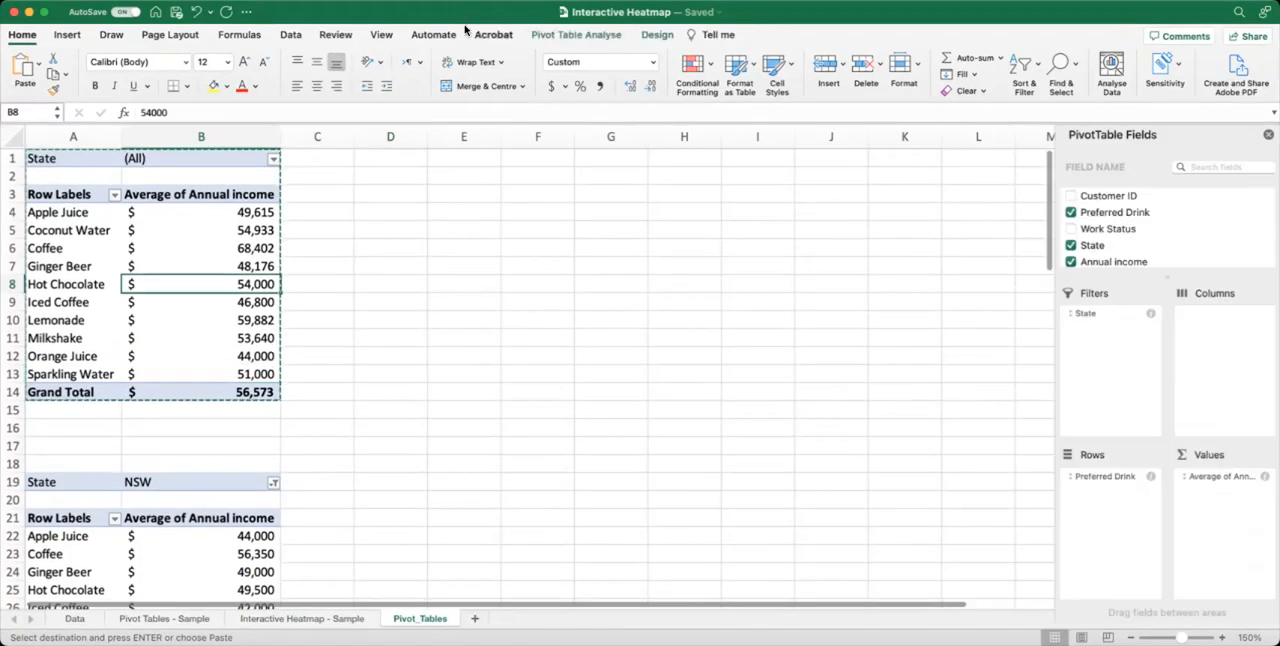
pyautogui.click(563, 35)
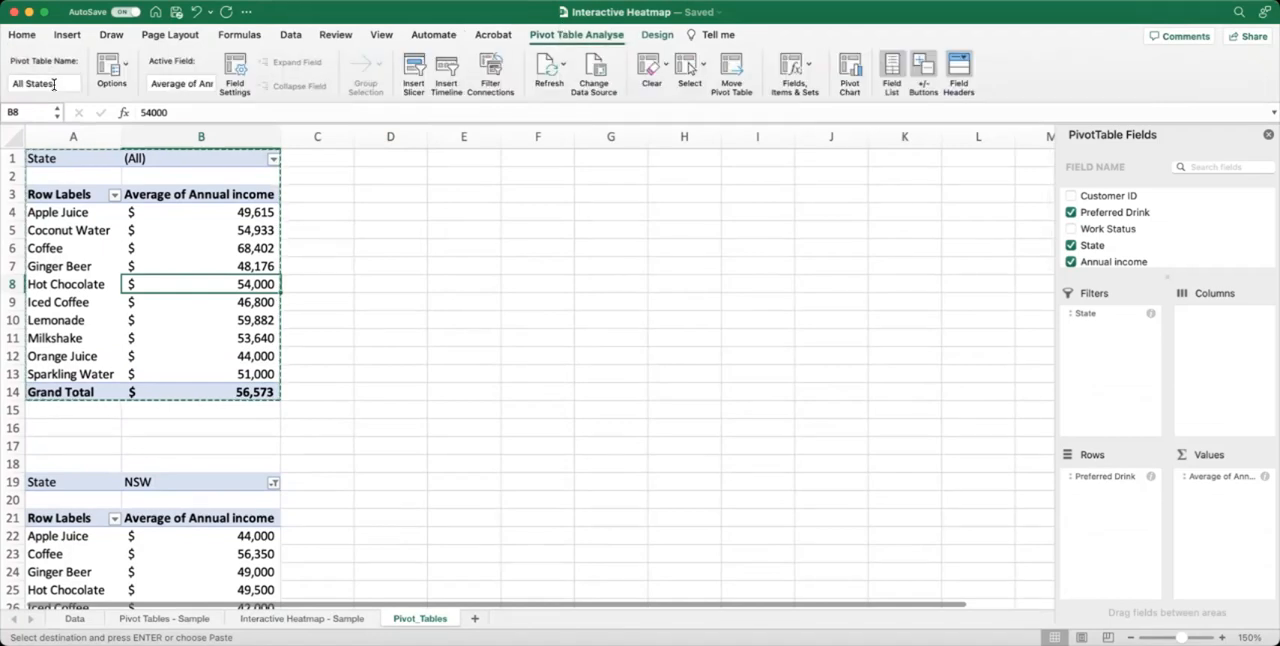
pyautogui.scroll(-5, 110, 290)
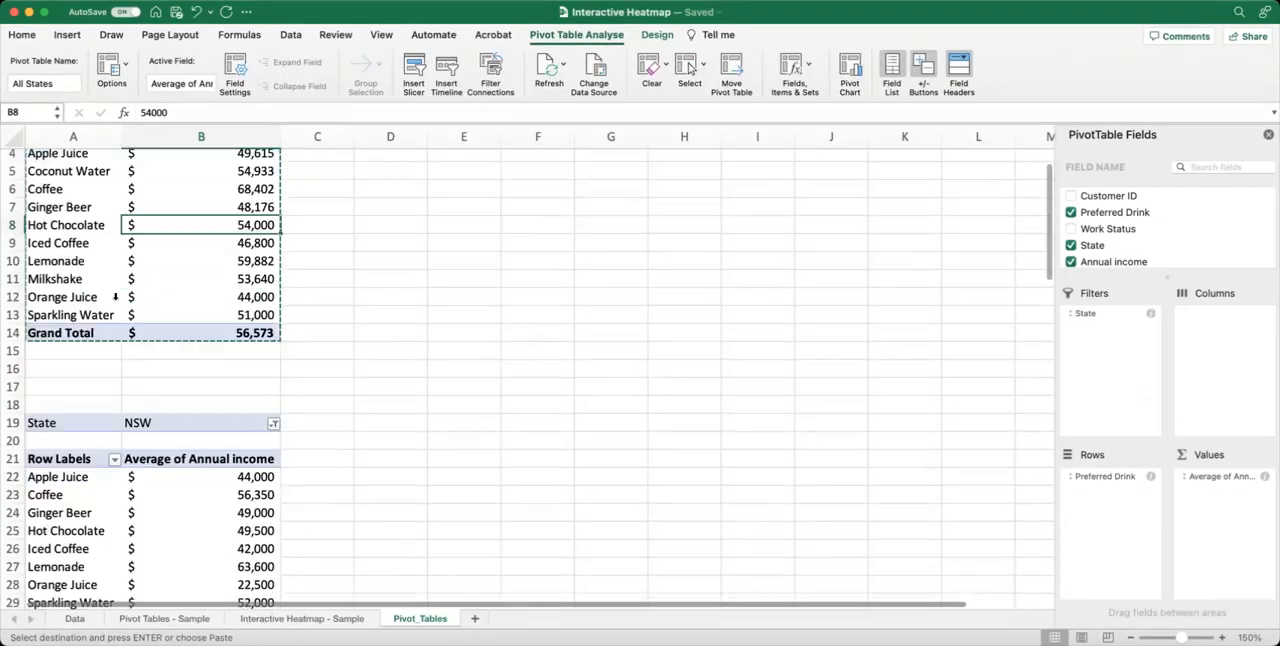
pyautogui.click(172, 366)
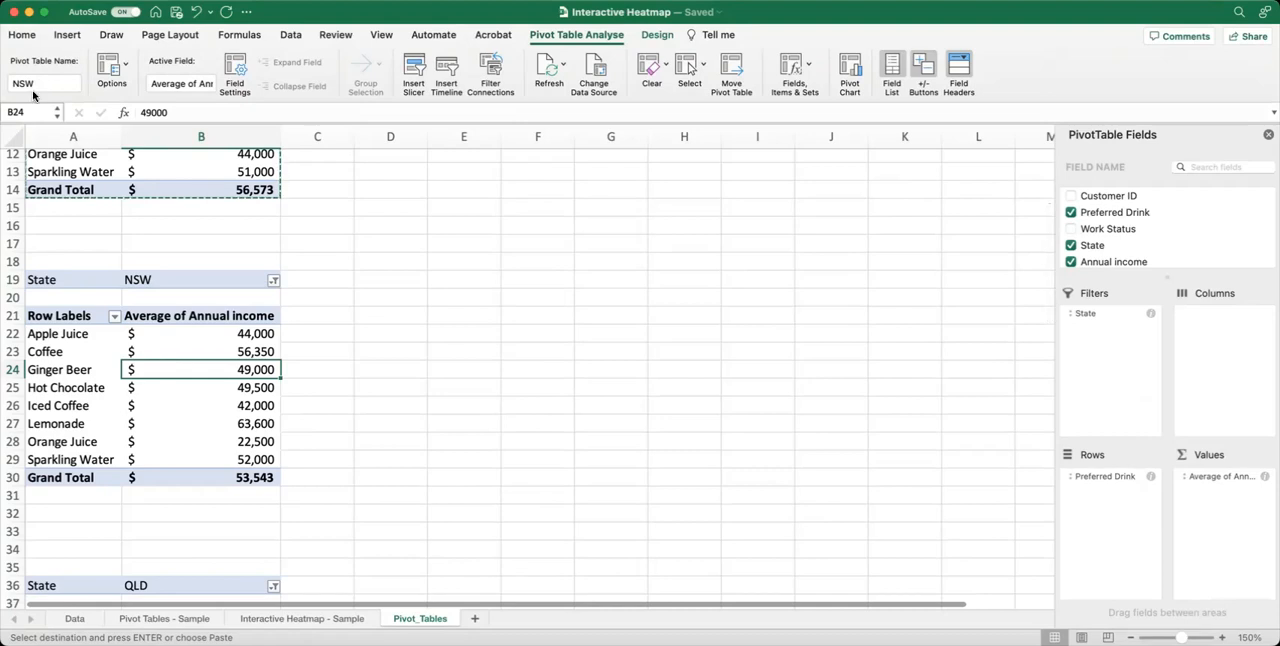
# Rename the pivot table filtered to Queensland, starting at A36, as QLD.
pyautogui.scroll(-5, 155, 402)
pyautogui.scroll(-1, 155, 402)
pyautogui.click(155, 413)
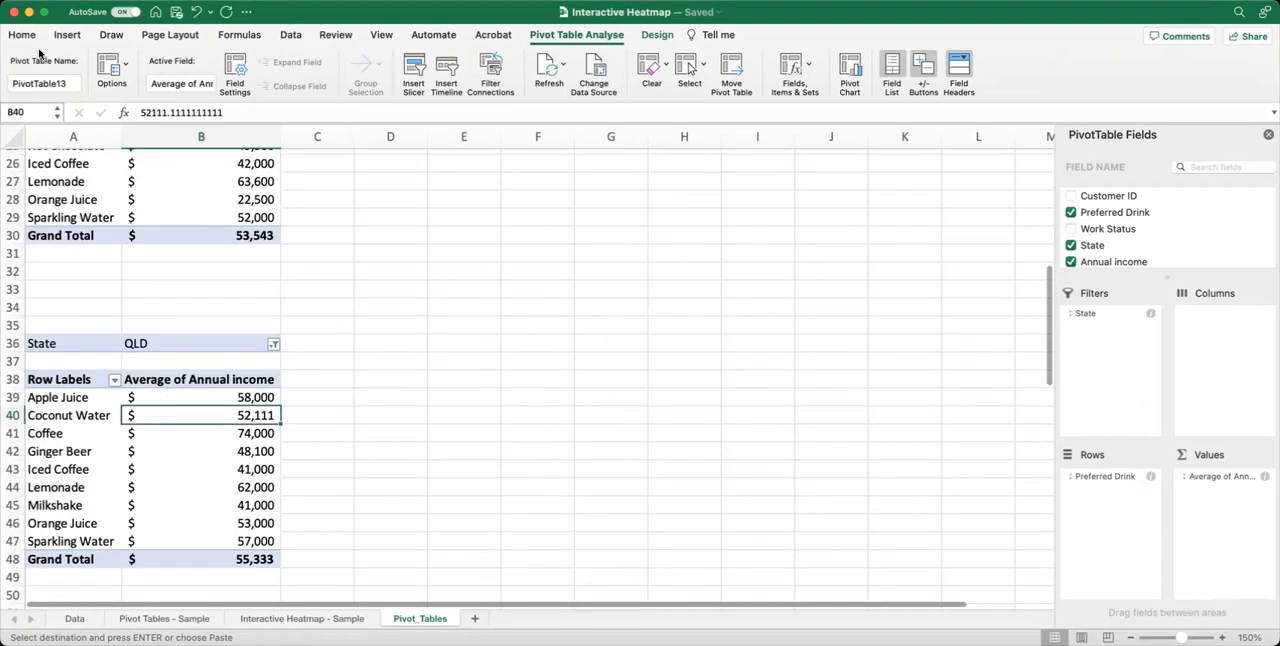
pyautogui.click(60, 84)
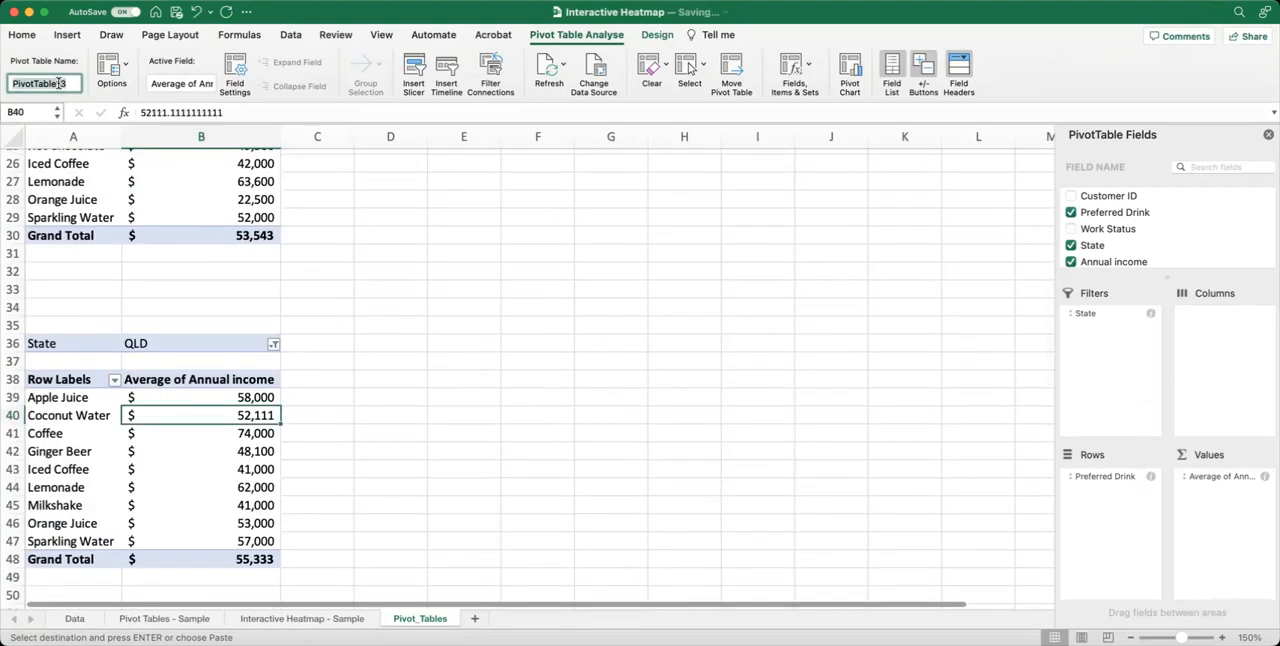
pyautogui.write('QLD')
# Rename the pivot table starting at A54 as SA.
pyautogui.scroll(-6, 125, 272)
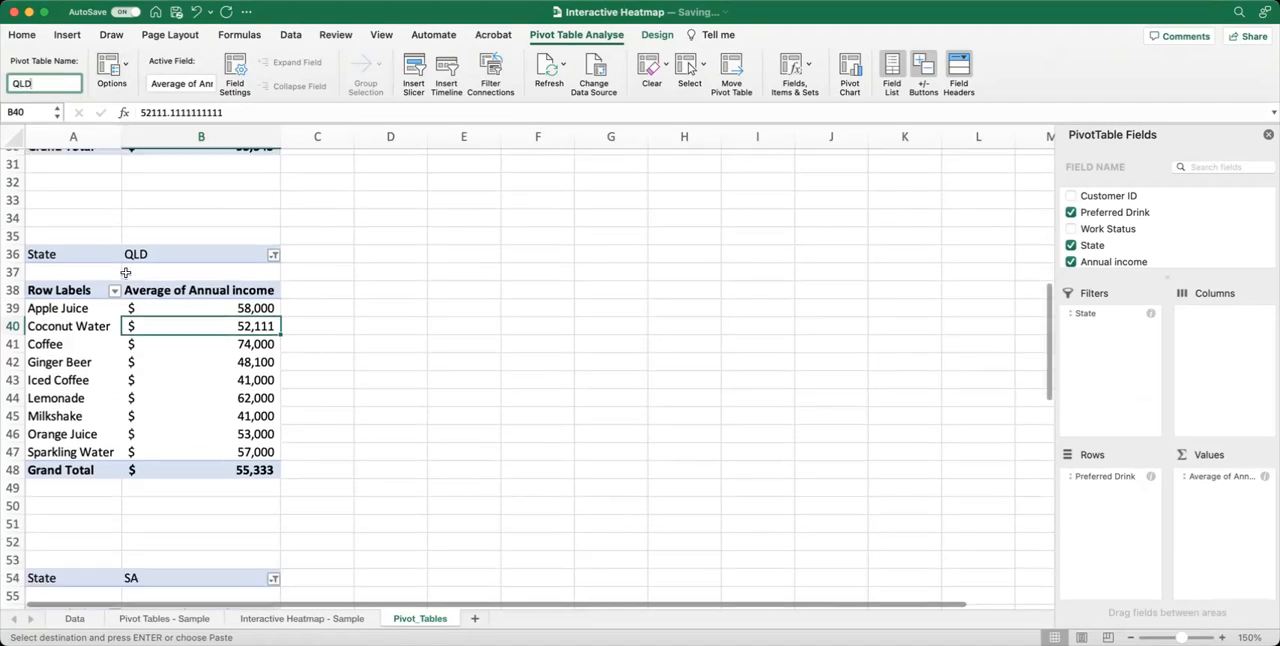
pyautogui.click(180, 452)
pyautogui.click(52, 84)
pyautogui.write('SA')
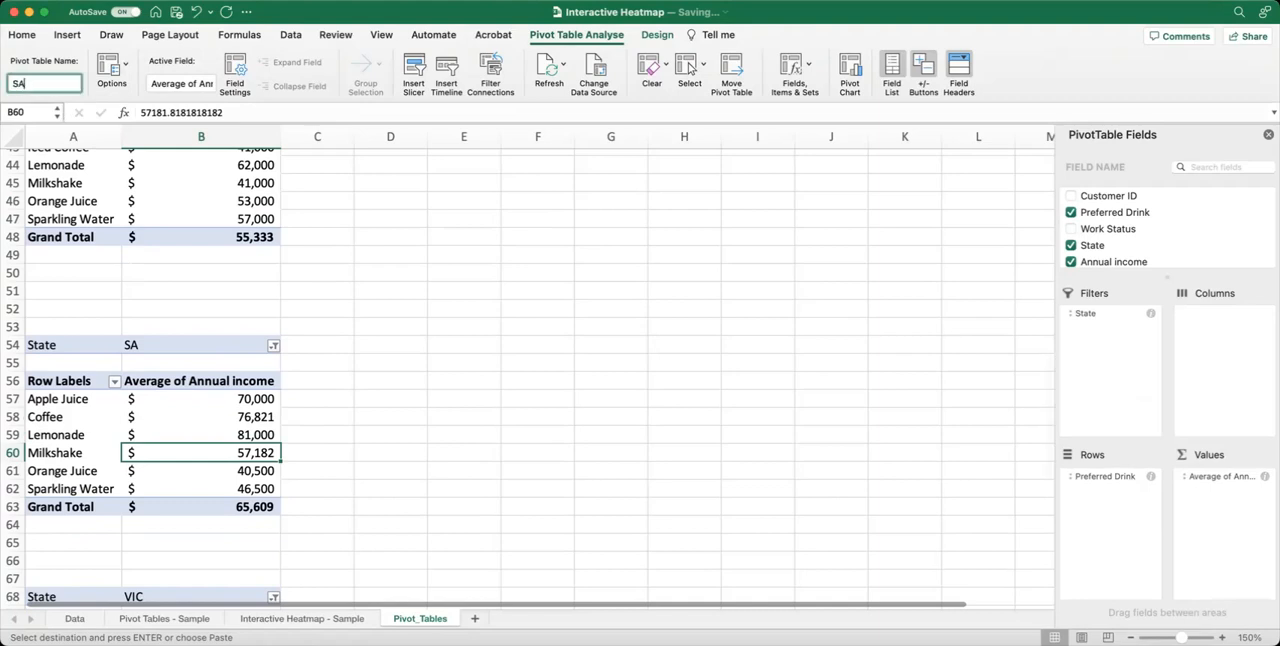
# Rename the pivot table starting at A68 as VIC.
pyautogui.scroll(-6, 205, 200)
pyautogui.click(195, 369)
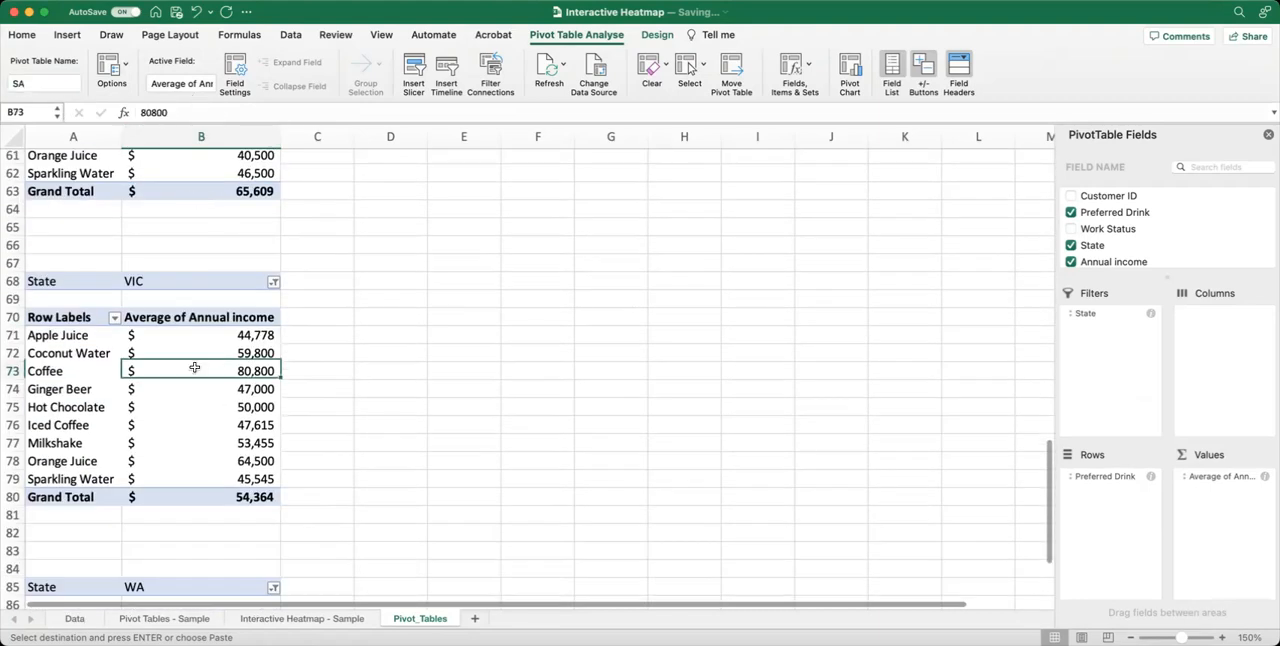
pyautogui.click(40, 84)
pyautogui.write('VIC')
# Try to rename the pivot table starting at A85 as WA.
pyautogui.scroll(-6, 77, 208)
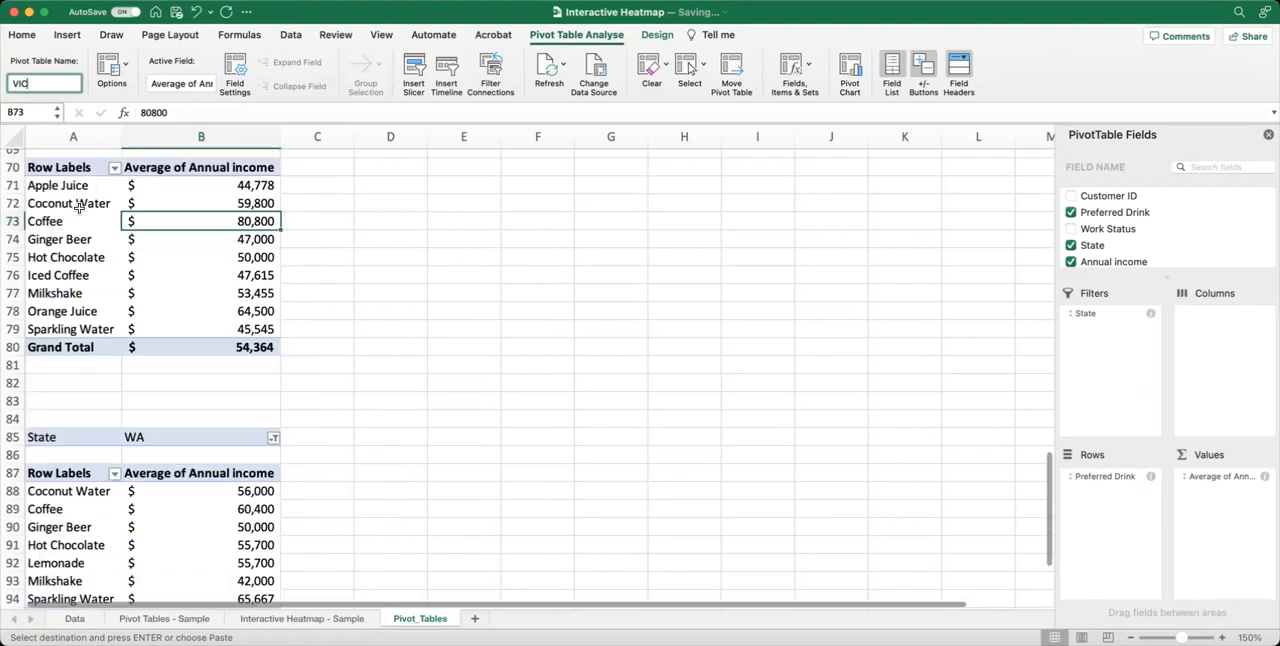
pyautogui.click(180, 343)
pyautogui.click(37, 84)
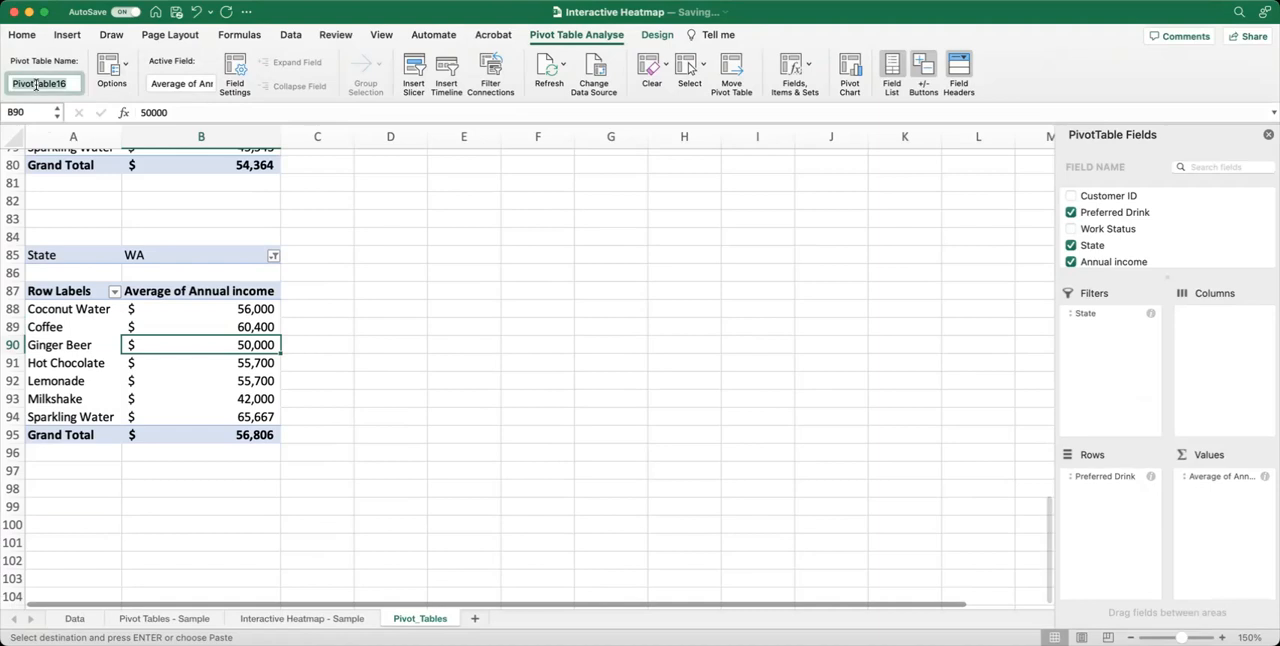
pyautogui.write('WA')
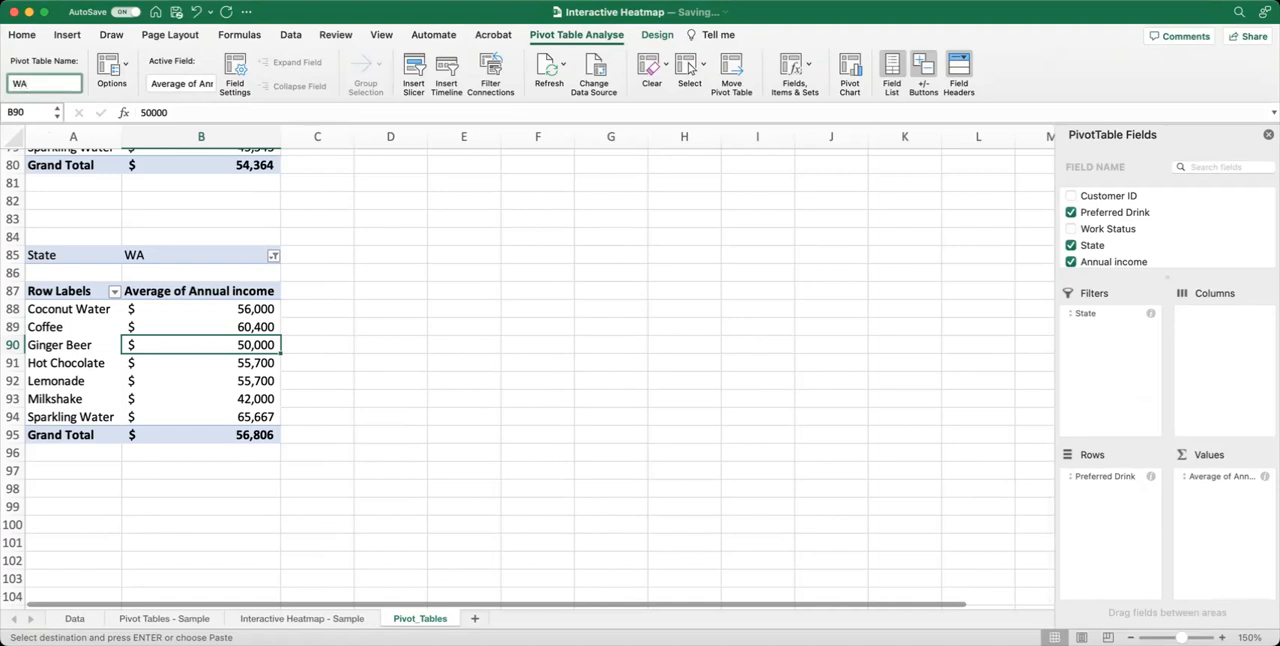
pyautogui.press('Escape')
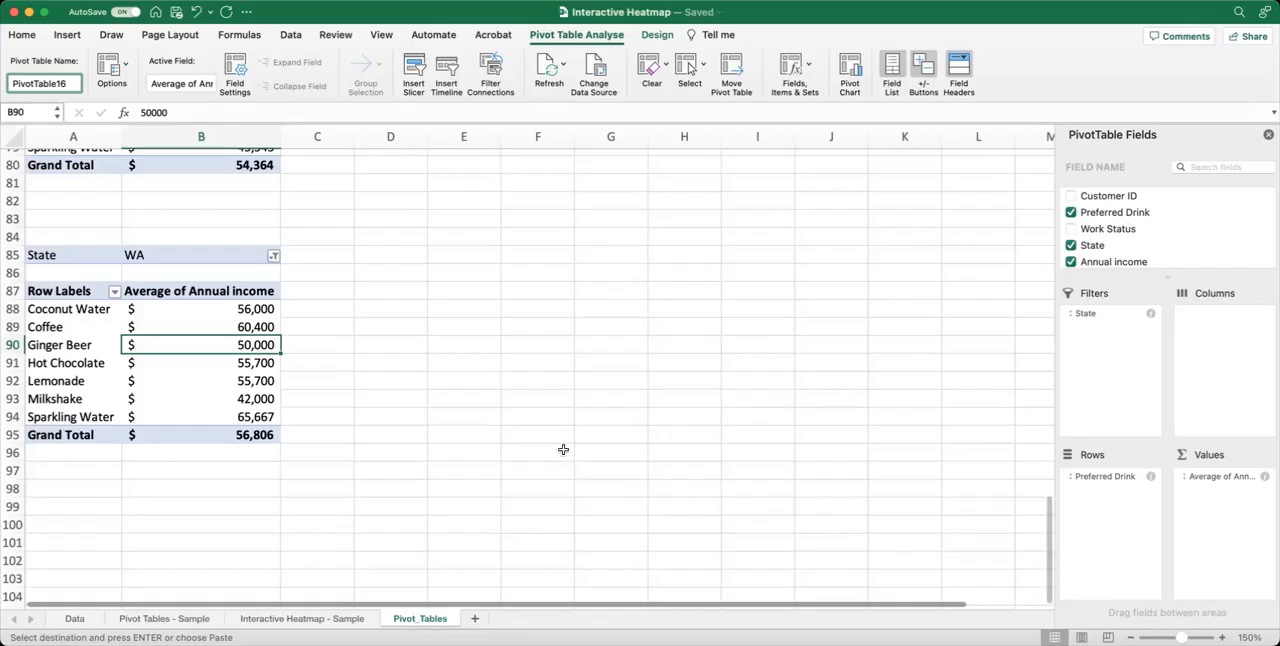
# Add a new worksheet after Pivot_Tables and name it HeatMap.
pyautogui.scroll(1, 563, 450)
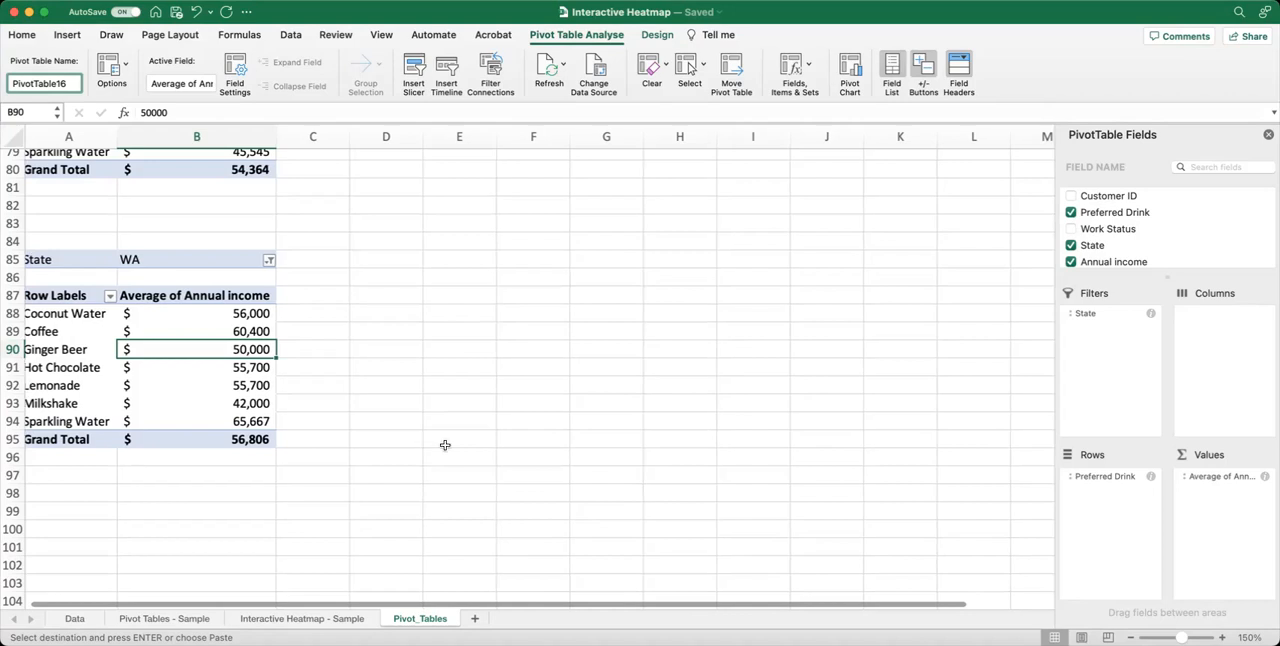
pyautogui.hscroll(1, 380, 568)
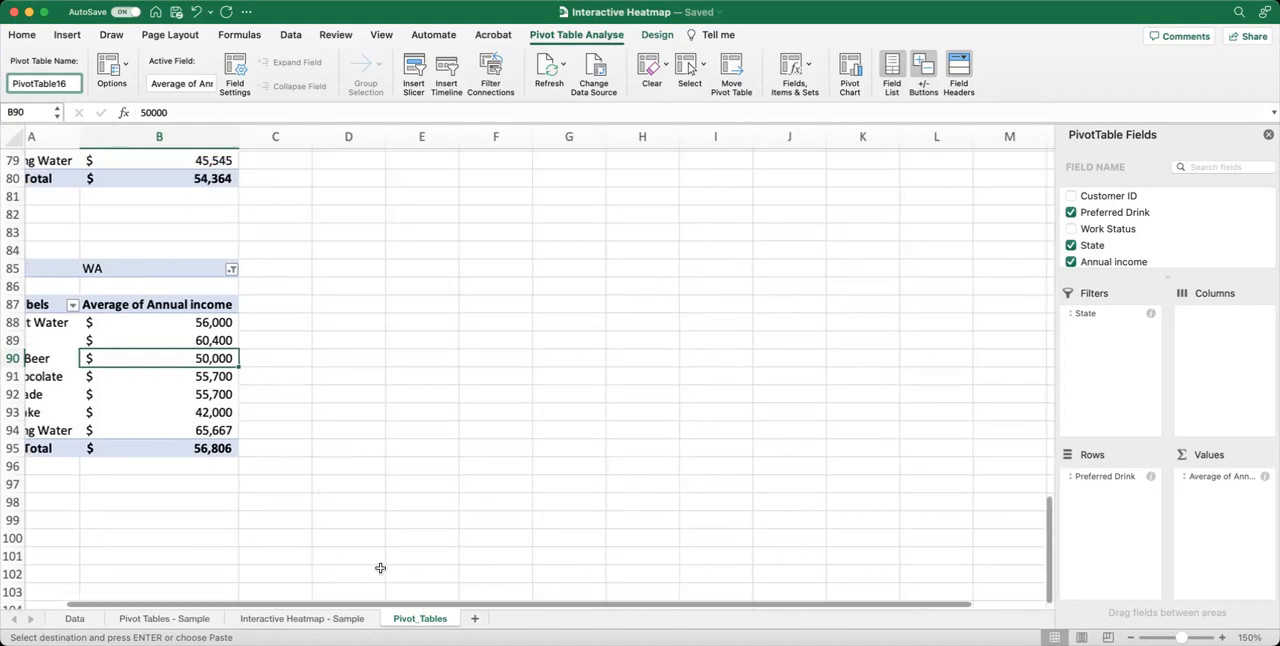
pyautogui.click(476, 620)
pyautogui.doubleClick(484, 619)
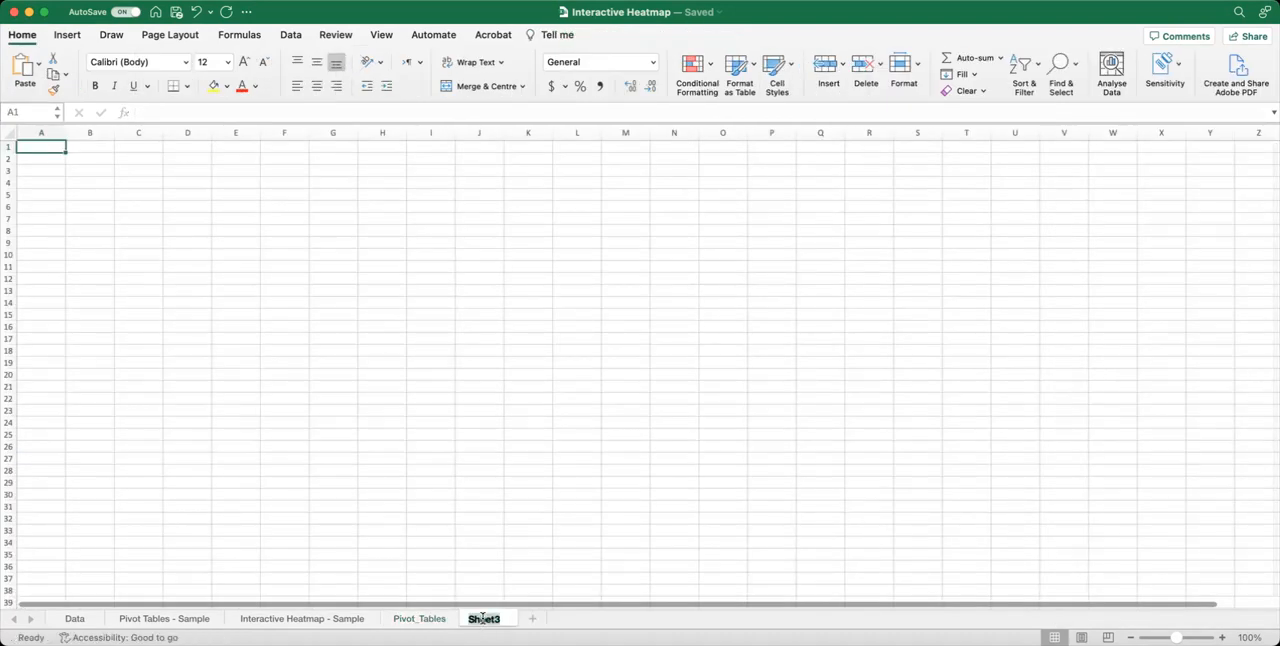
pyautogui.write('HeatMap')
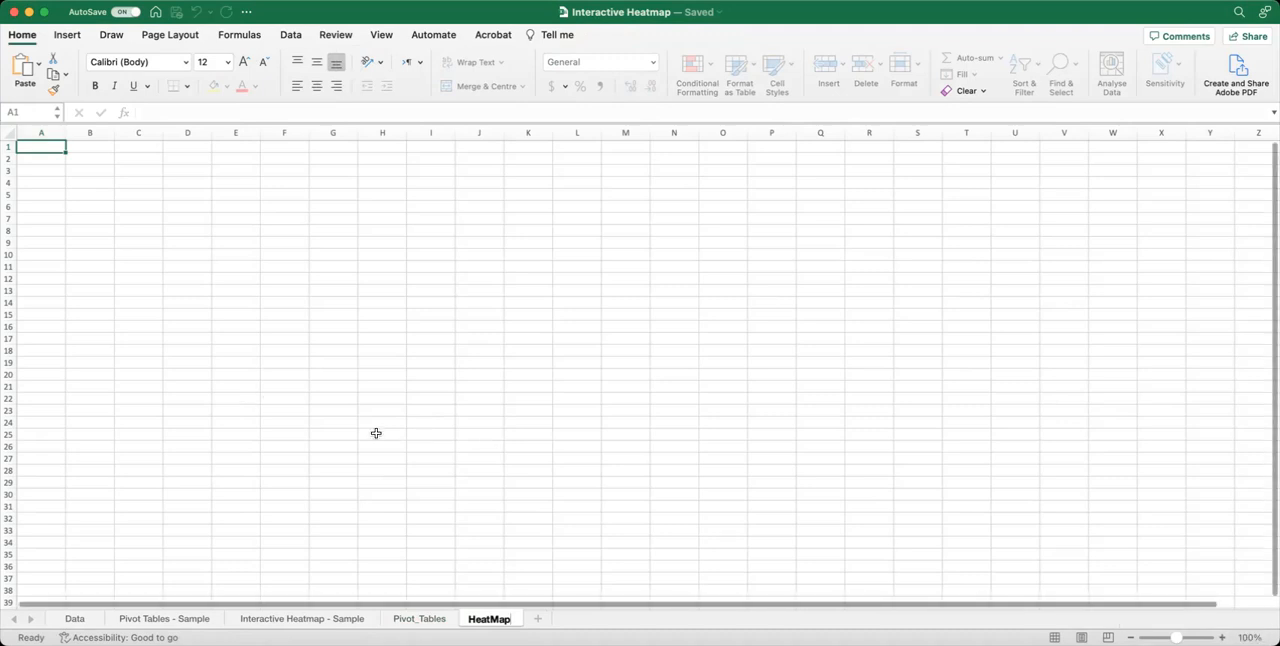
pyautogui.press('Return')
pyautogui.click(473, 391)
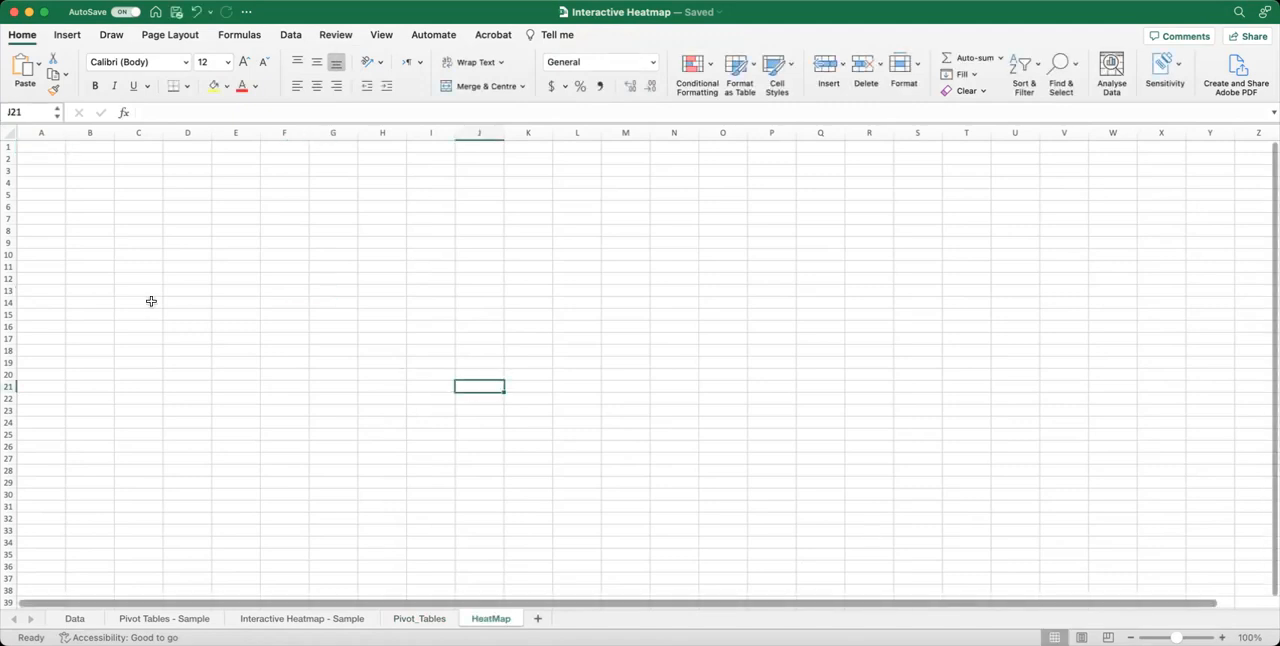
pyautogui.click(140, 182)
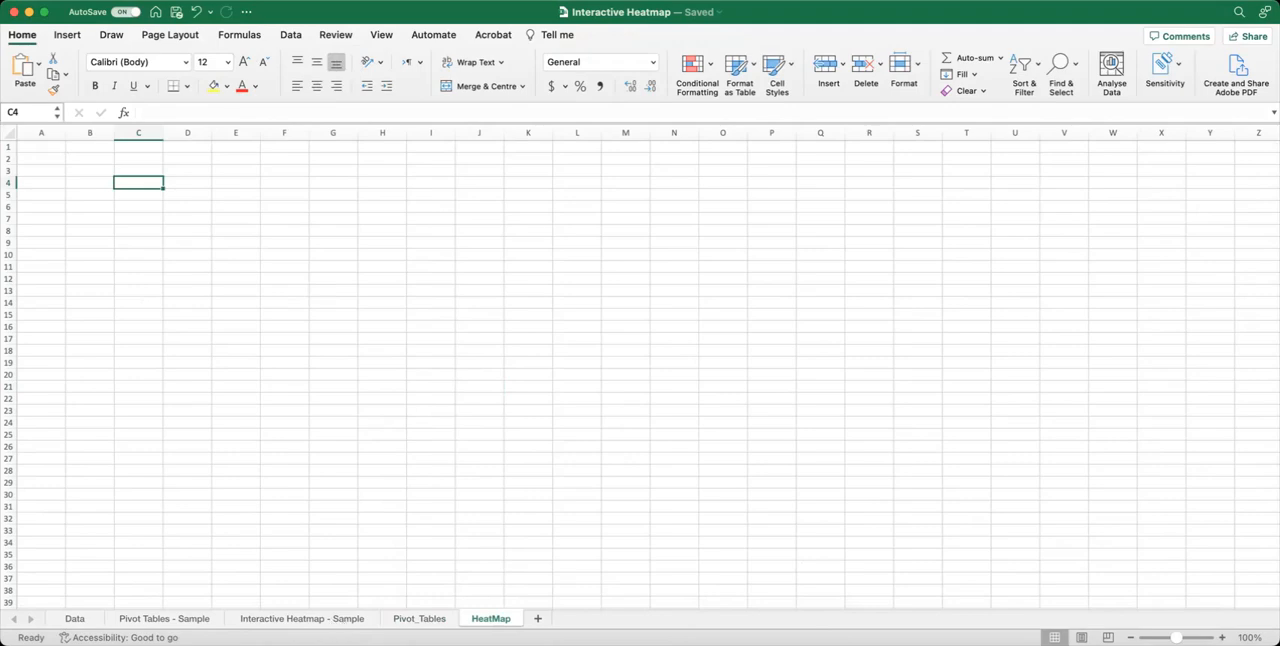
# Copy the ten drink names in A4:A13 from the all-states pivot table on the Pivot_Tables sheet.
pyautogui.click(419, 618)
pyautogui.scroll(10, 177, 420)
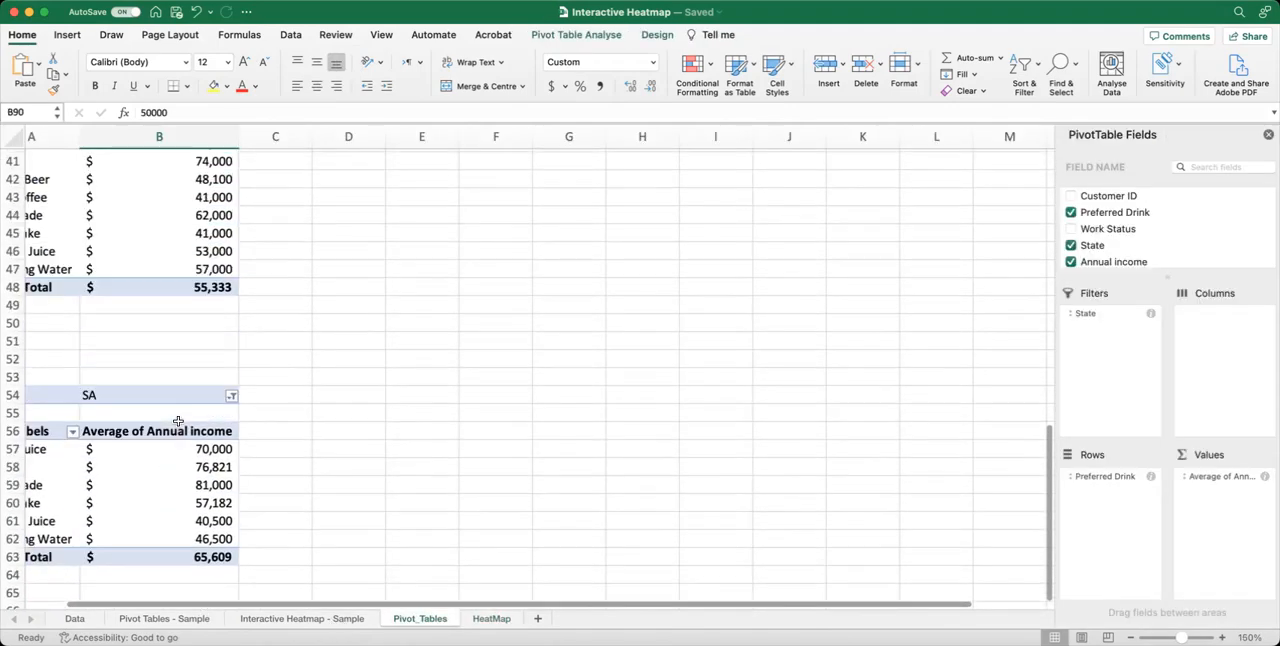
pyautogui.scroll(10, 177, 420)
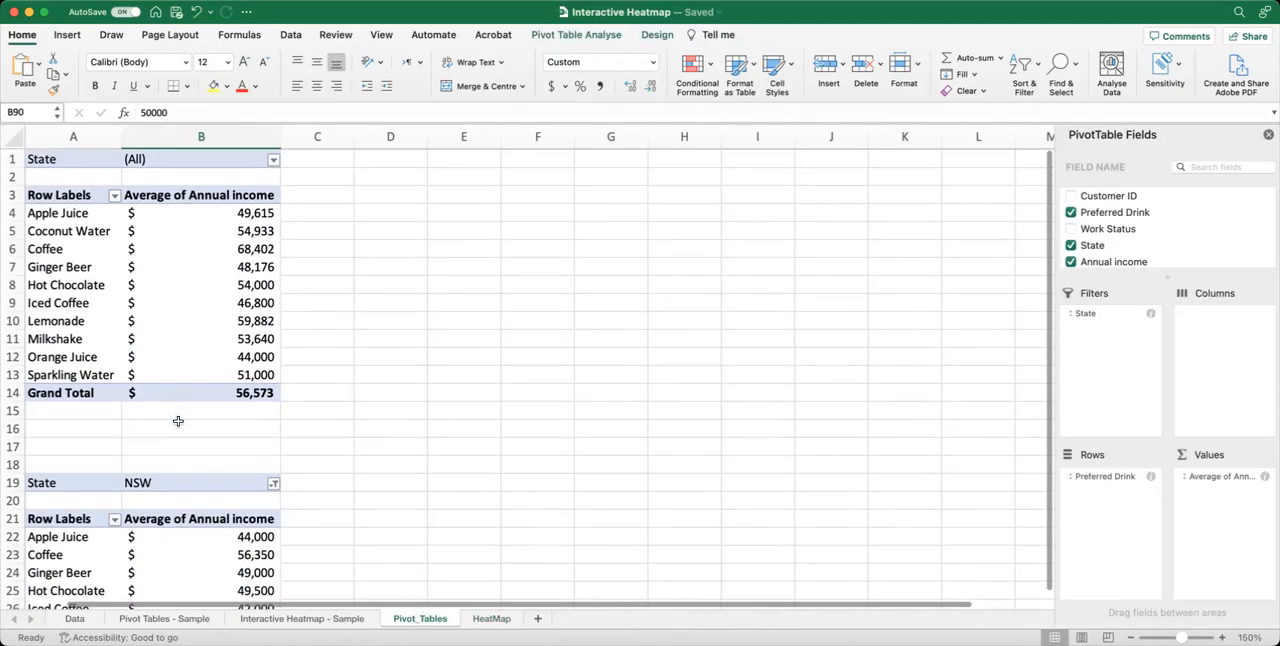
pyautogui.scroll(-1, 85, 207)
pyautogui.moveTo(84, 196); pyautogui.dragTo(62, 354)
pyautogui.press('super+c')
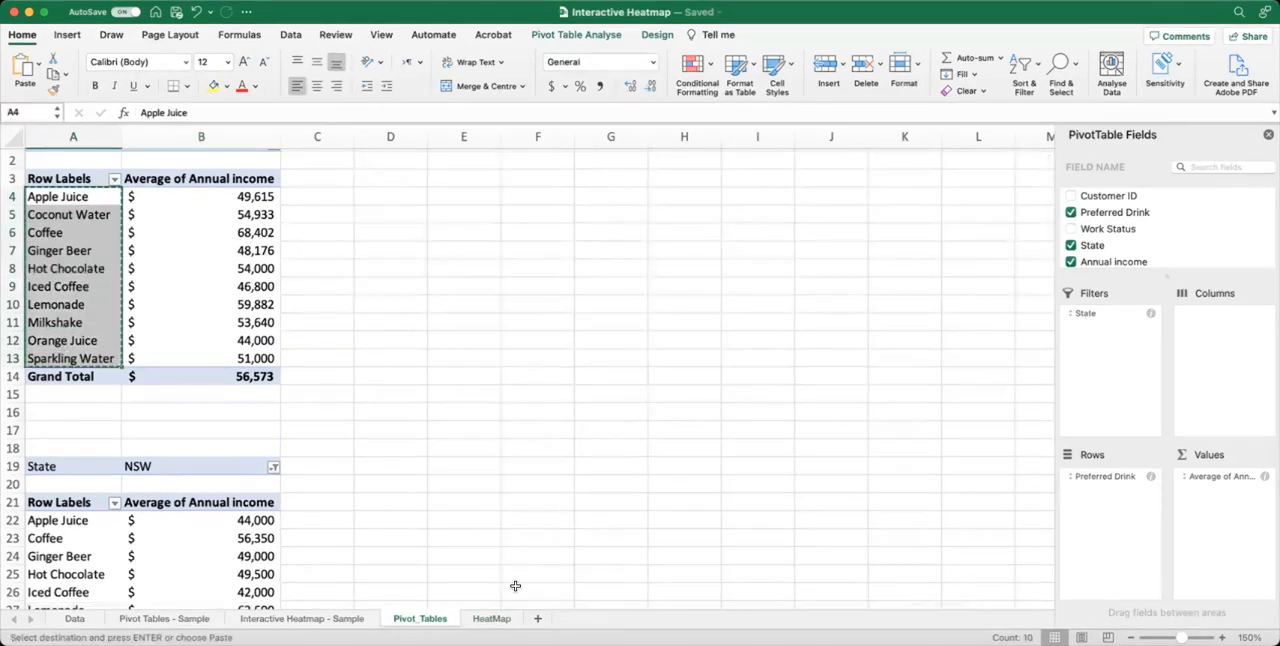
# Paste the copied drink names at B3 of the HeatMap sheet with Paste Special and fit column B's width to them.
pyautogui.click(490, 619)
pyautogui.click(84, 172)
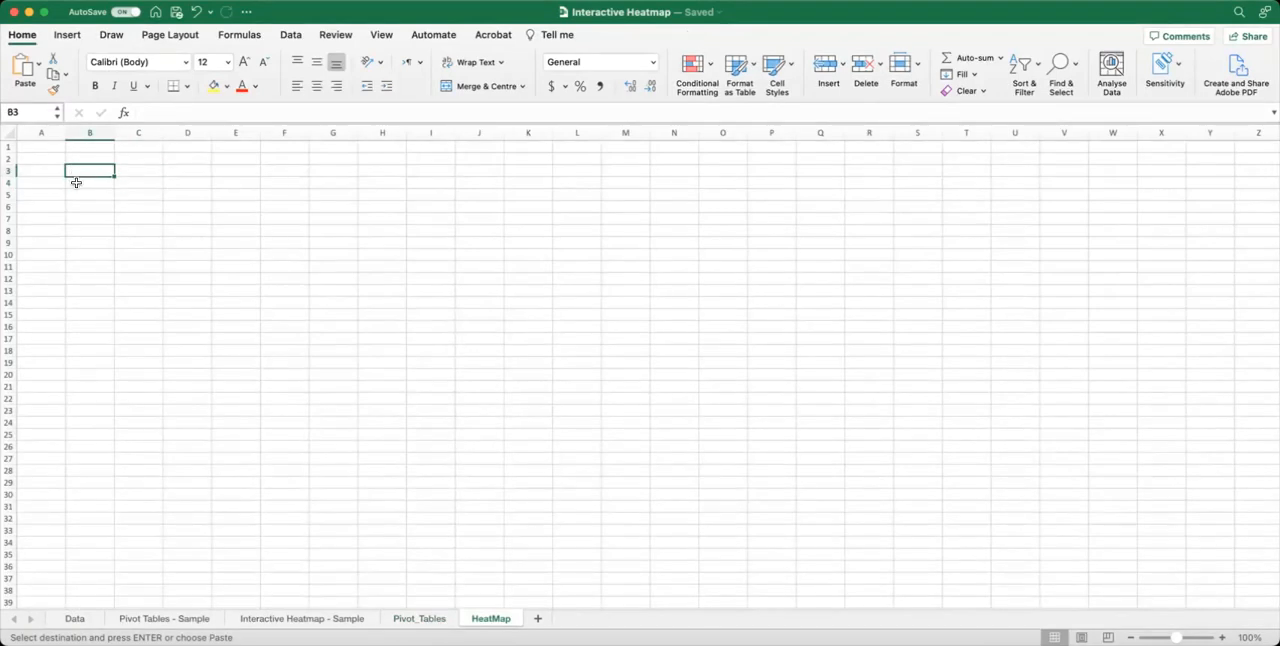
pyautogui.rightClick(78, 170)
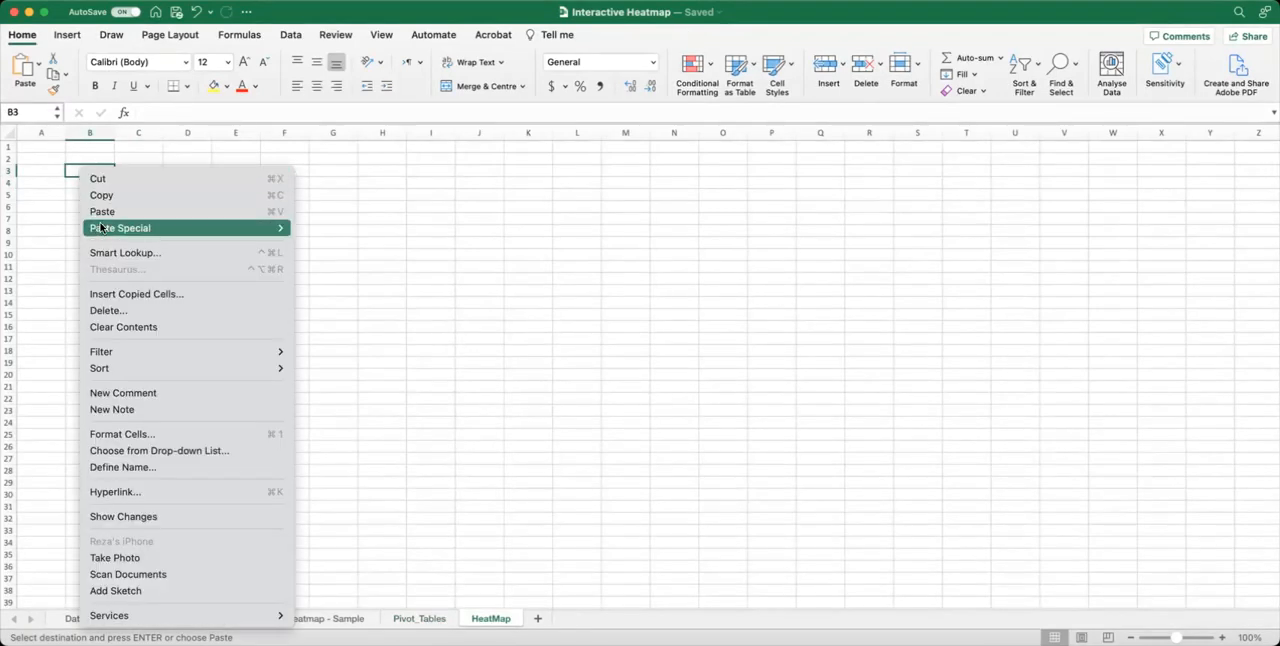
pyautogui.moveTo(101, 230)
pyautogui.click(339, 359)
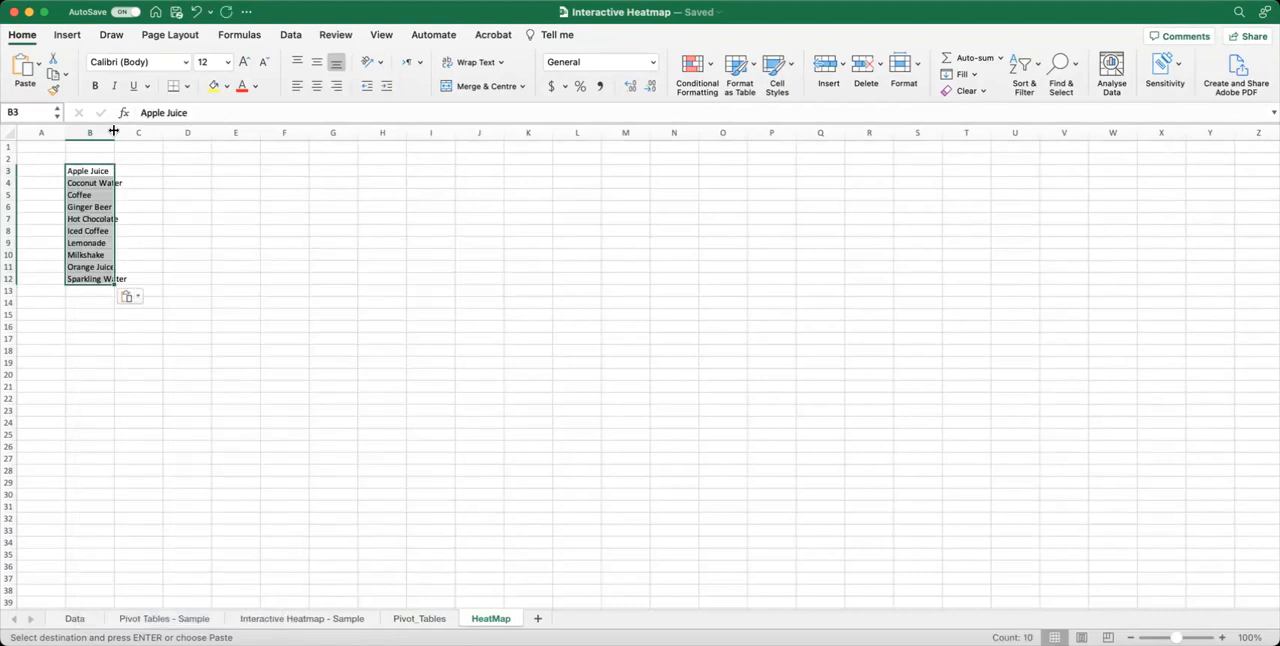
pyautogui.doubleClick(115, 132)
pyautogui.click(106, 266)
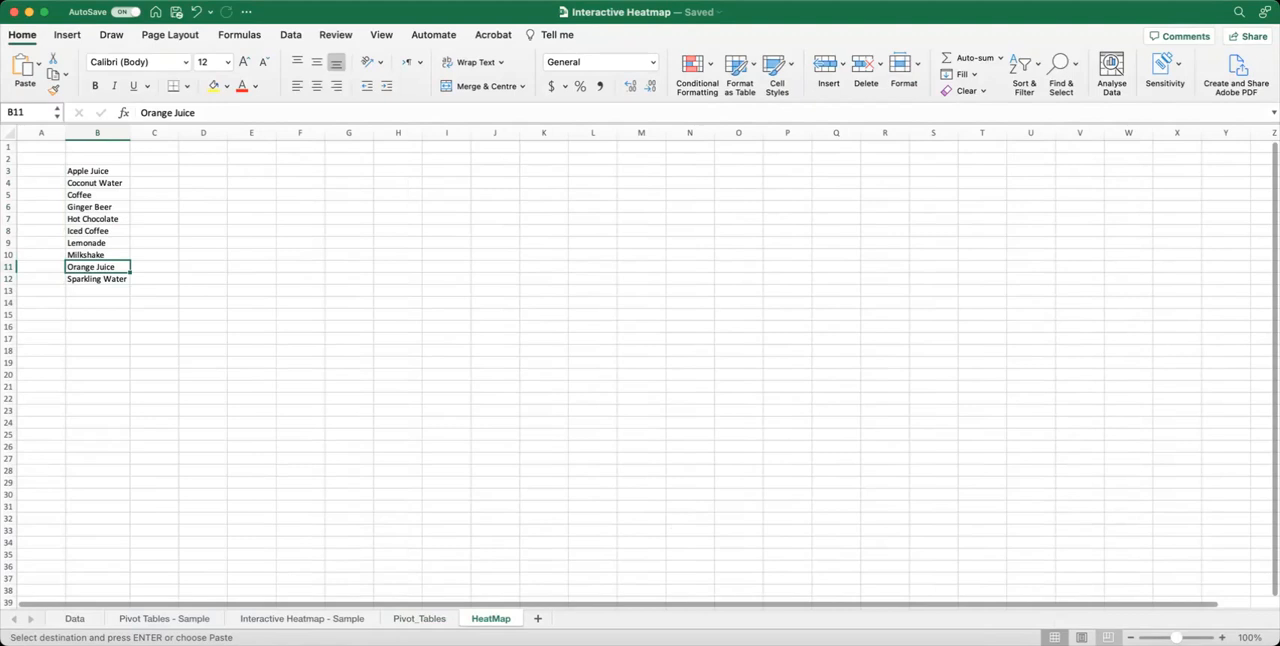
# Enter the column headings All states, NSW, QLD, SA, VIC and WA in cells C2 to H2.
pyautogui.click(1222, 638)
pyautogui.click(1222, 638)
pyautogui.click(1222, 638)
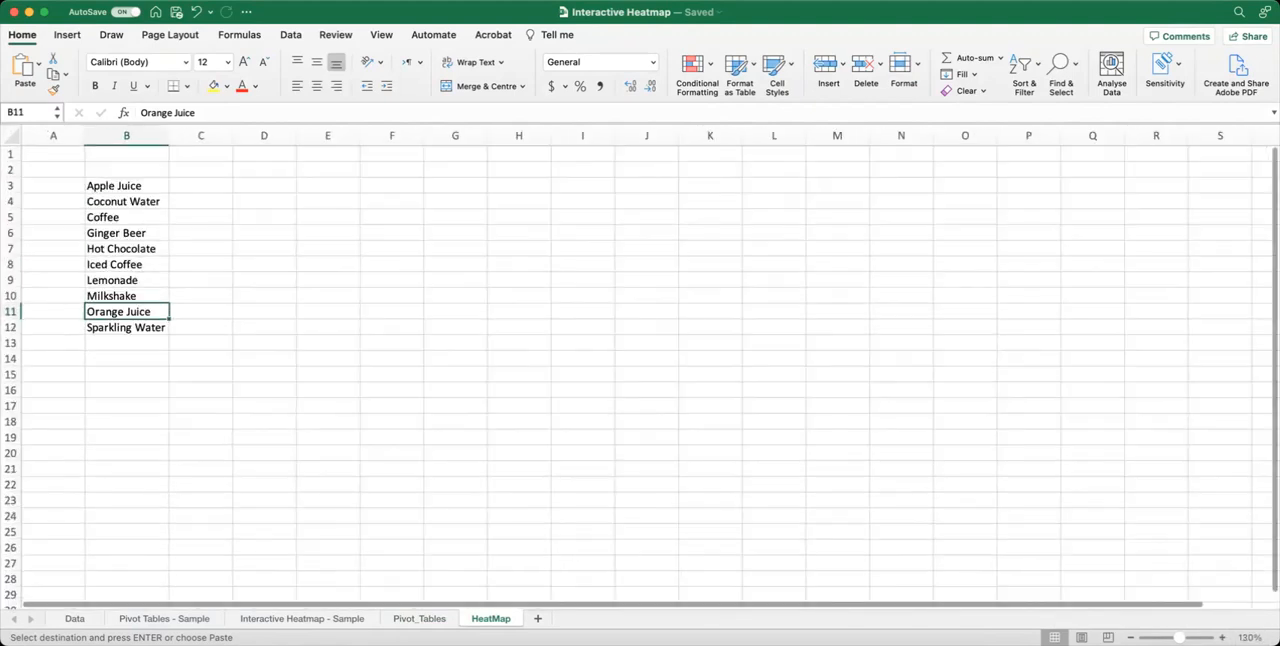
pyautogui.click(1222, 638)
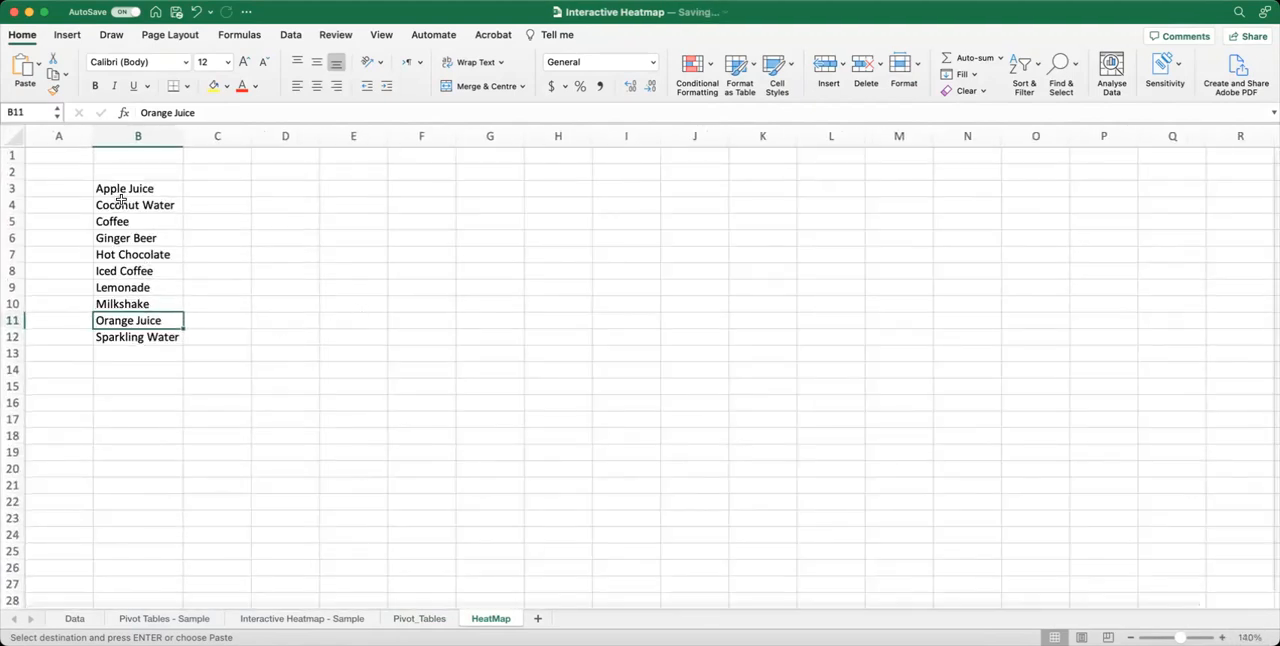
pyautogui.click(221, 172)
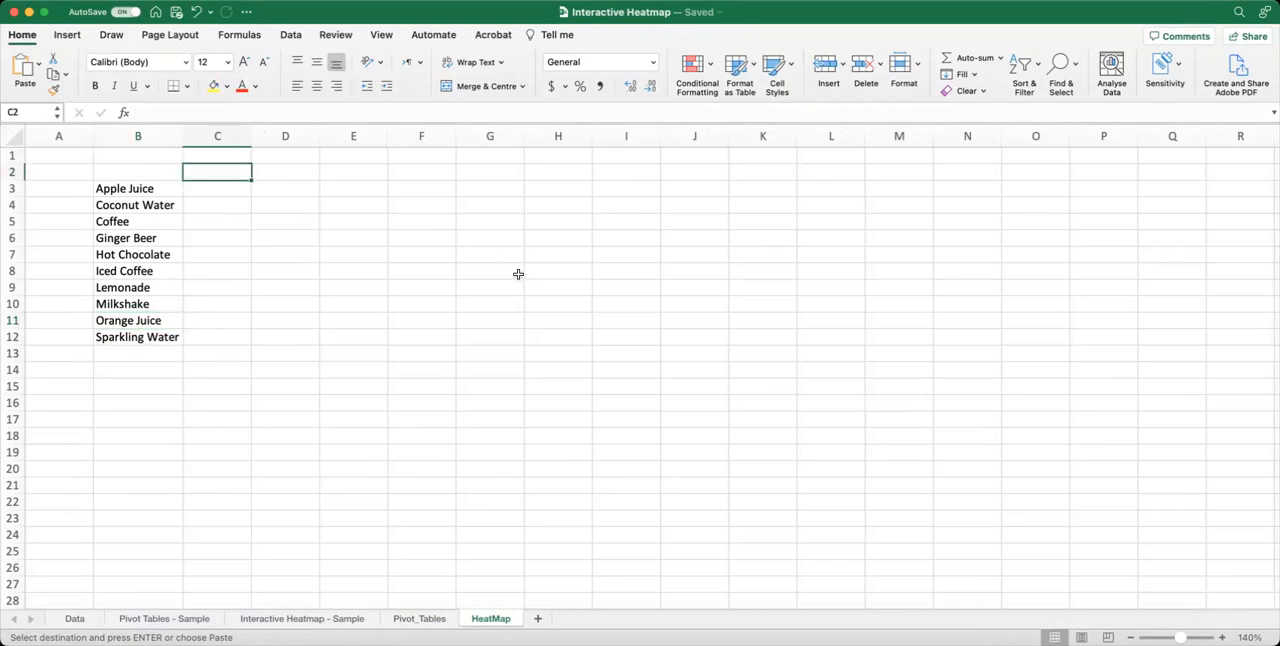
pyautogui.write('All')
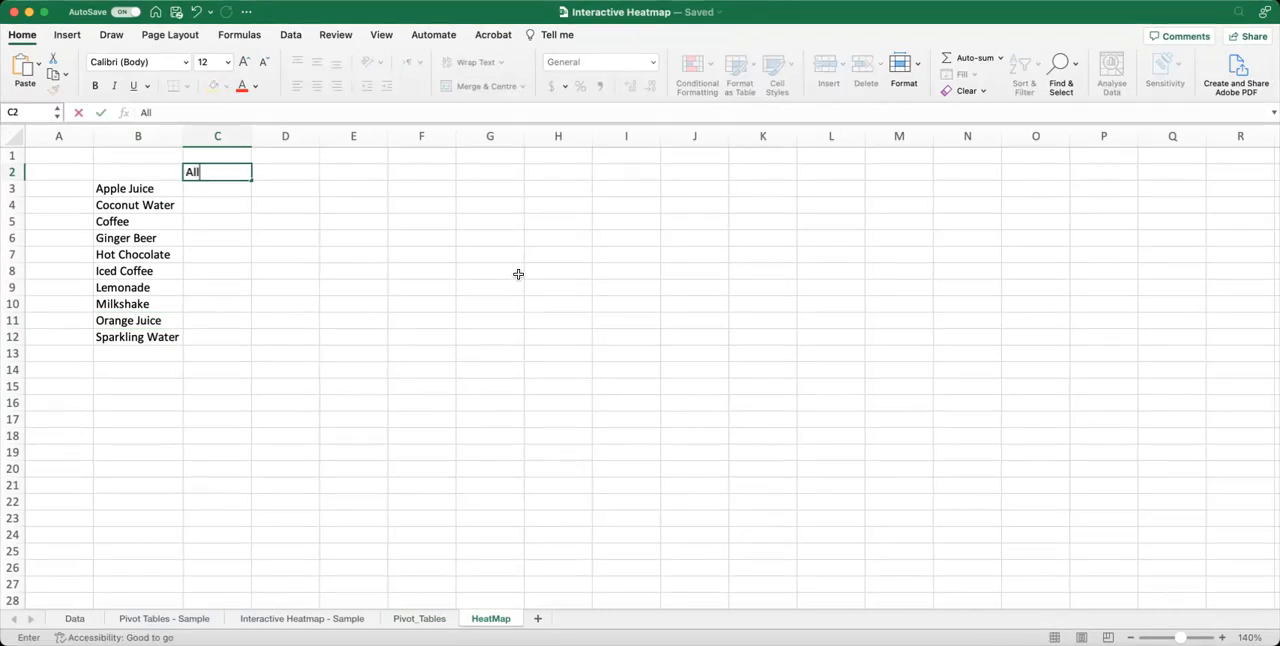
pyautogui.write(' states')
pyautogui.press('Tab')
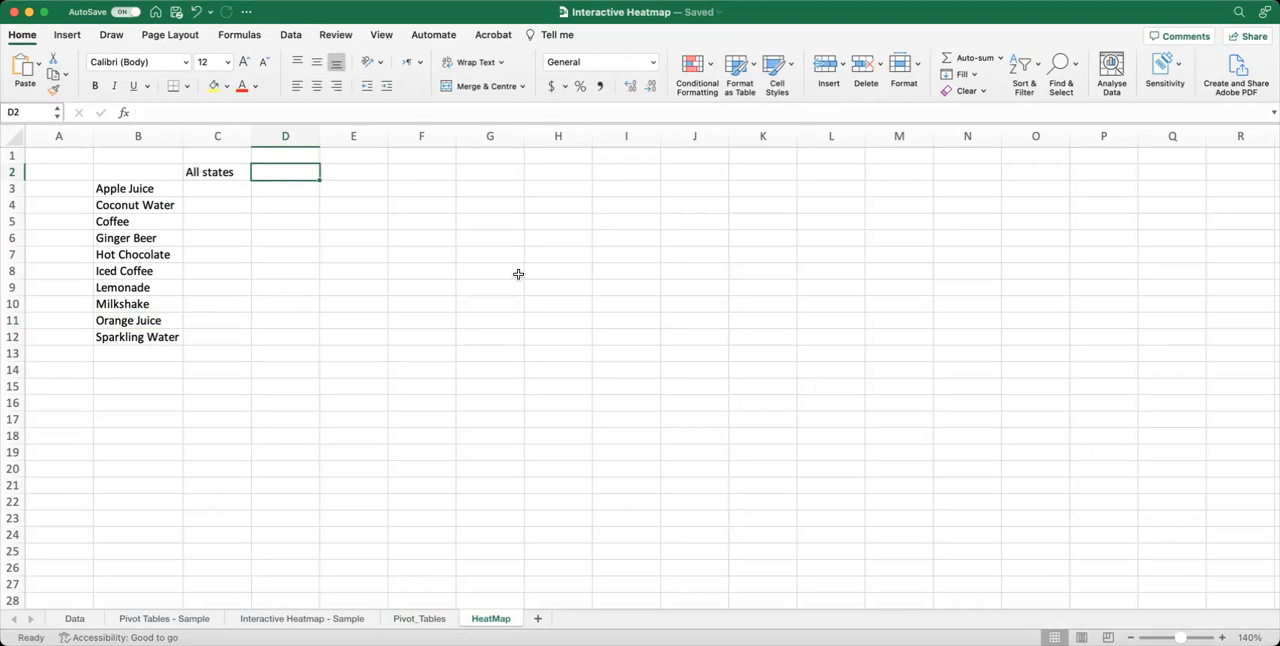
pyautogui.write('NSW')
pyautogui.press('Tab')
pyautogui.write('QLD')
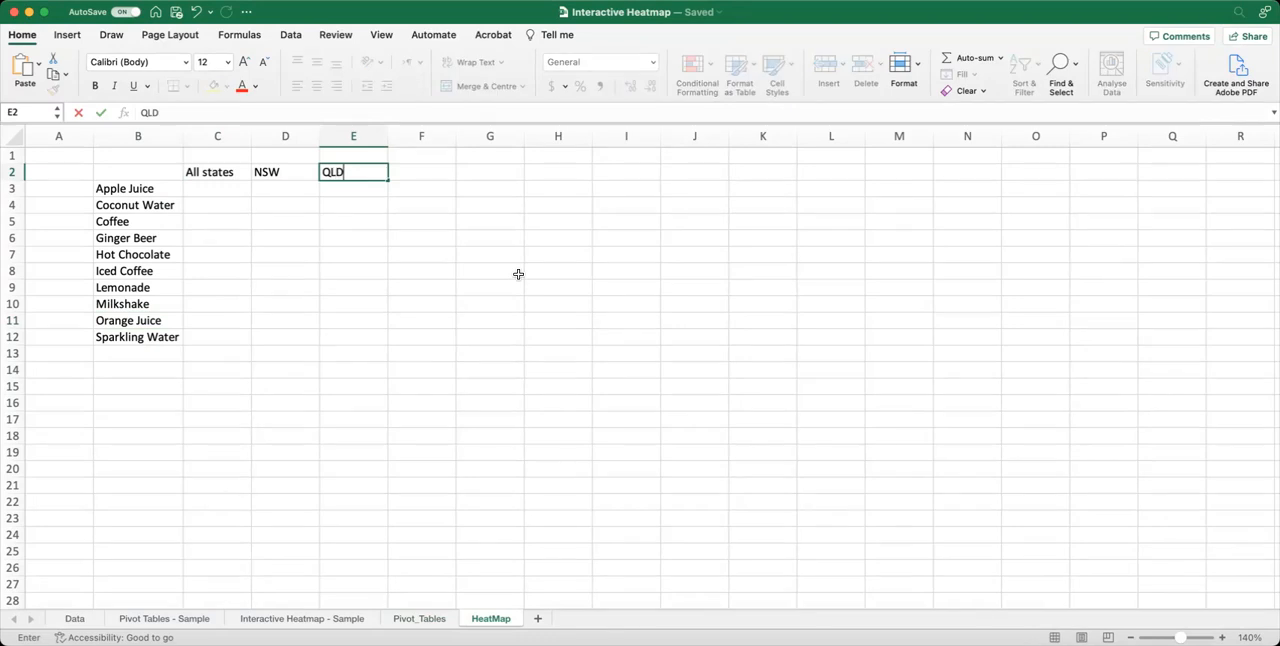
pyautogui.press('Tab')
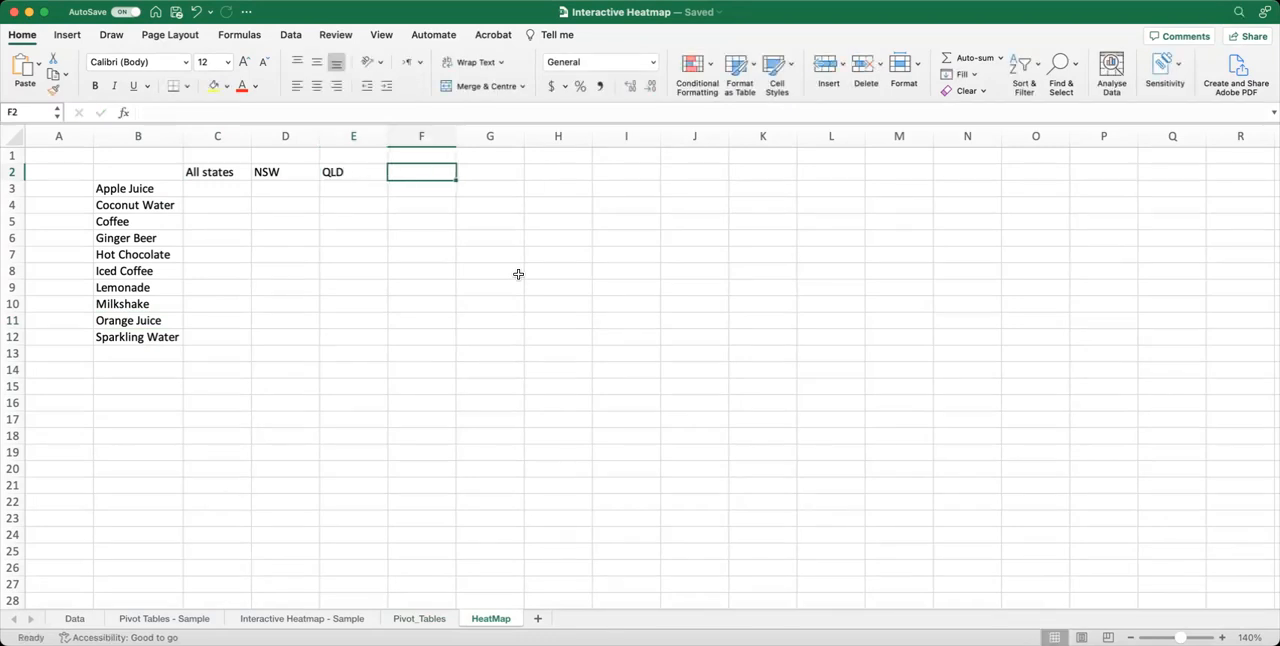
pyautogui.write('SA')
pyautogui.press('Tab')
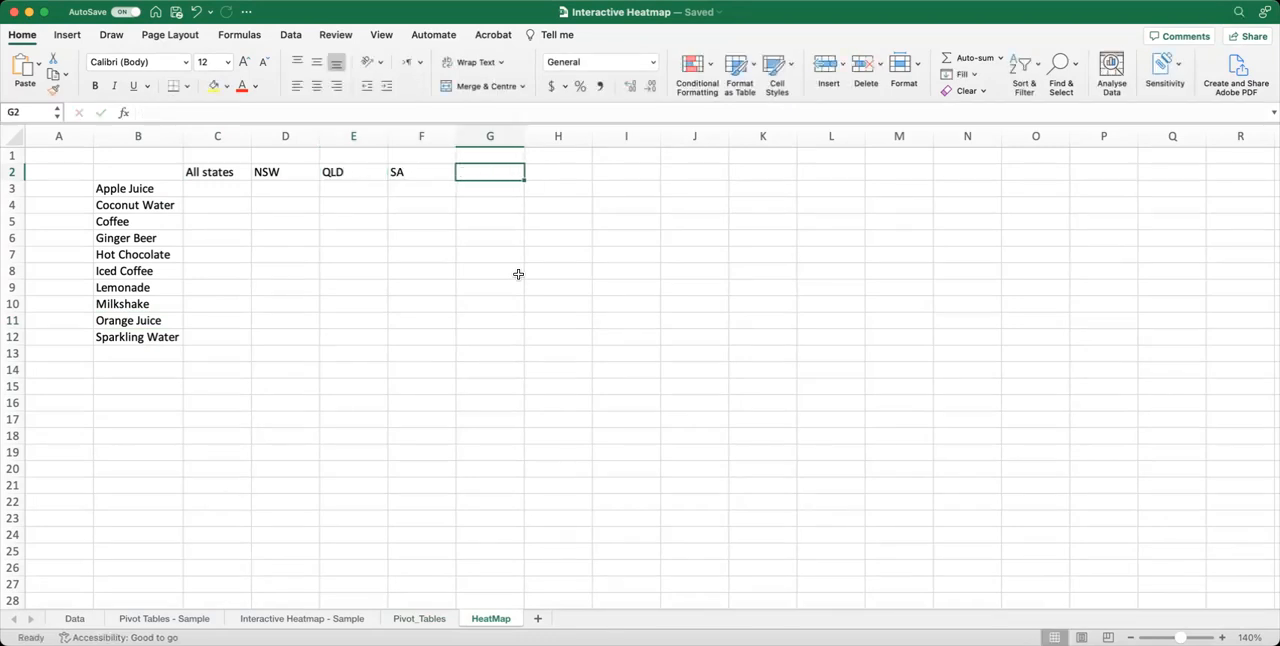
pyautogui.write('VIC')
pyautogui.press('Tab')
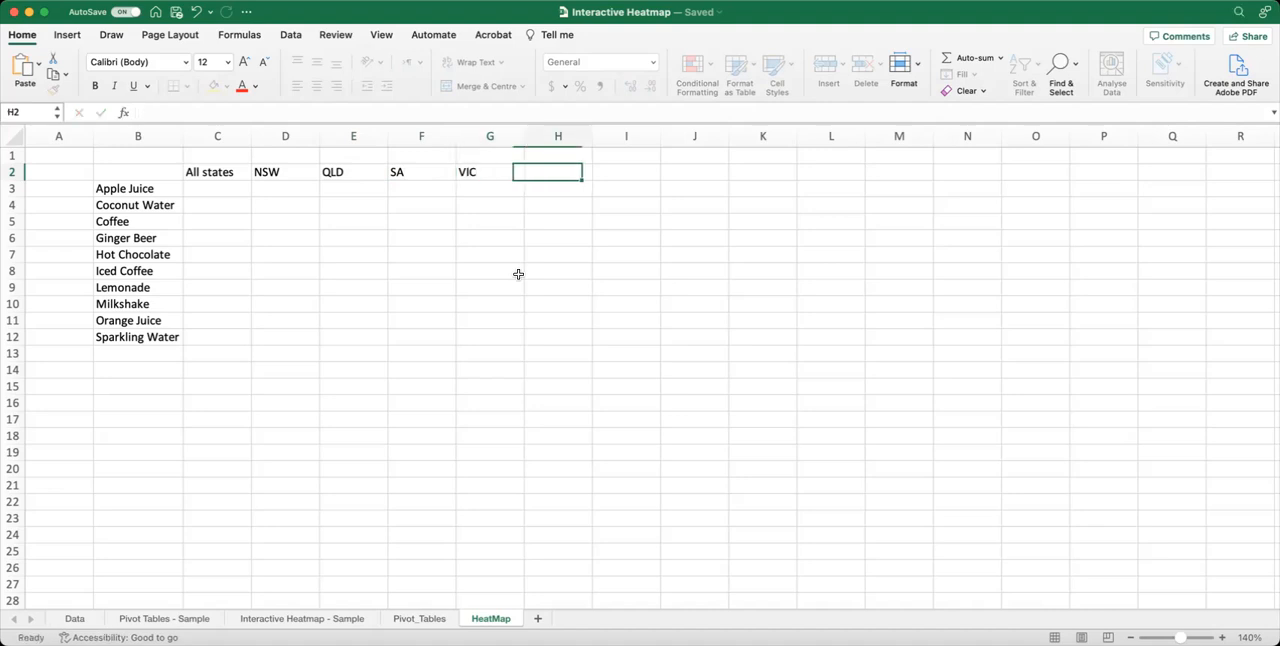
pyautogui.write('WA')
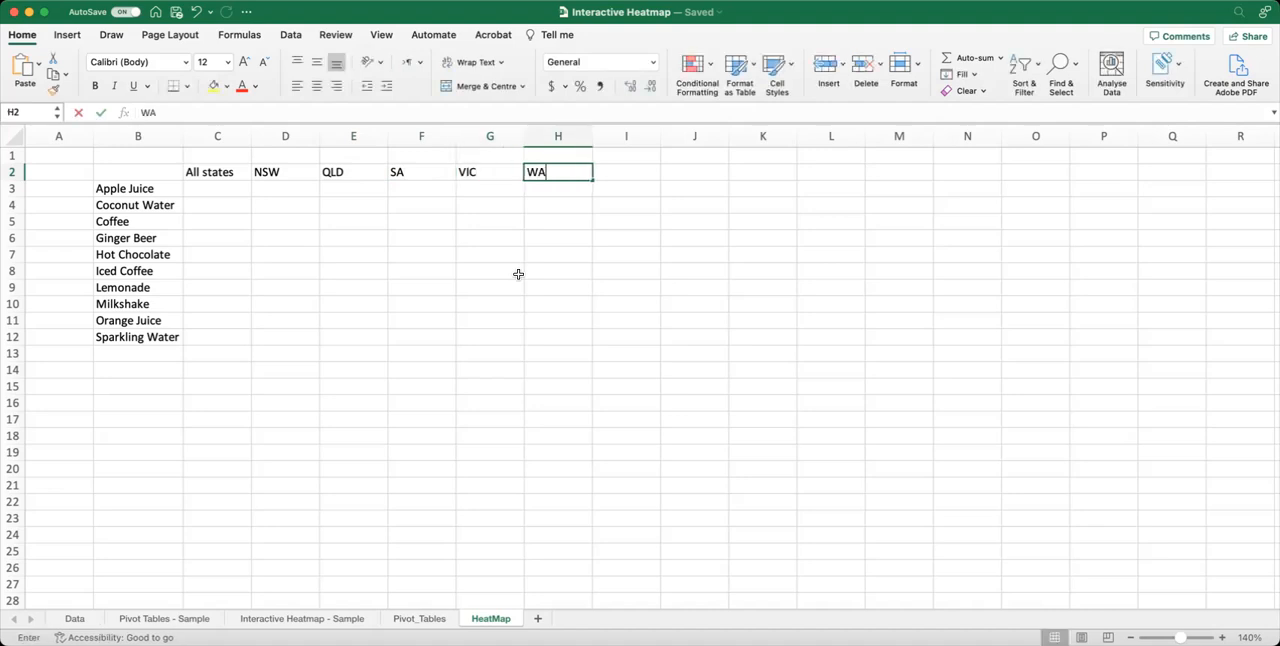
pyautogui.click(461, 316)
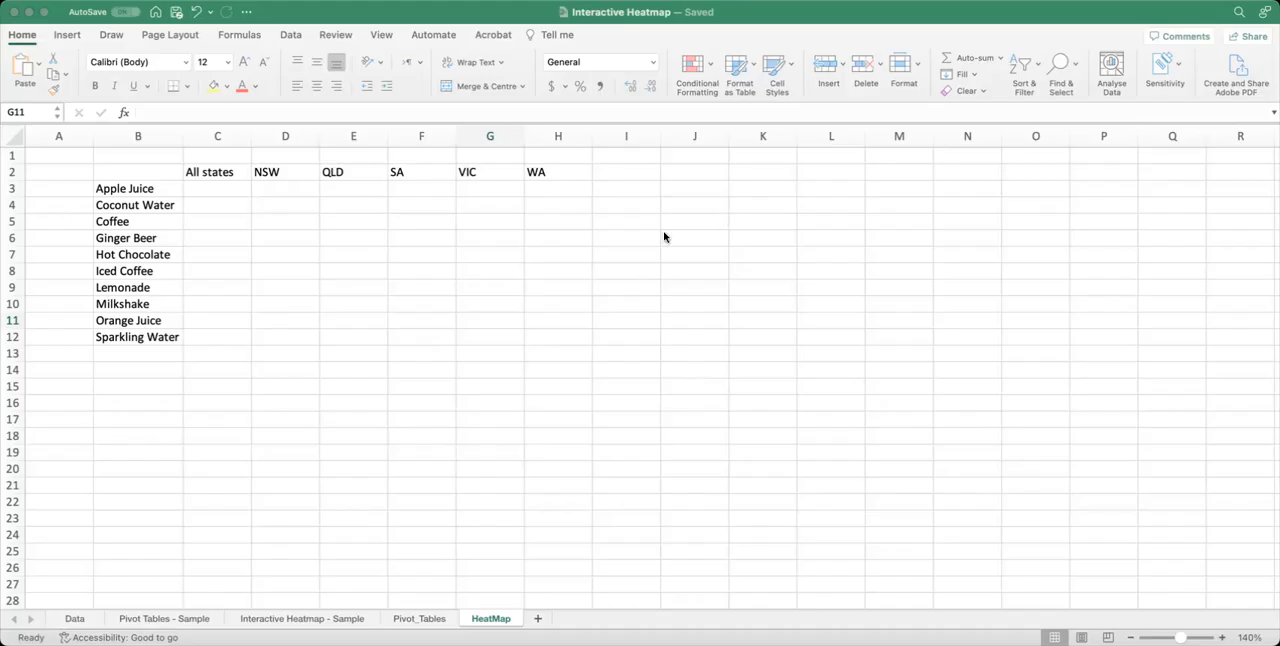
# Enter the heading Favourite drinks in B2, above the list of drink names.
pyautogui.click(138, 172)
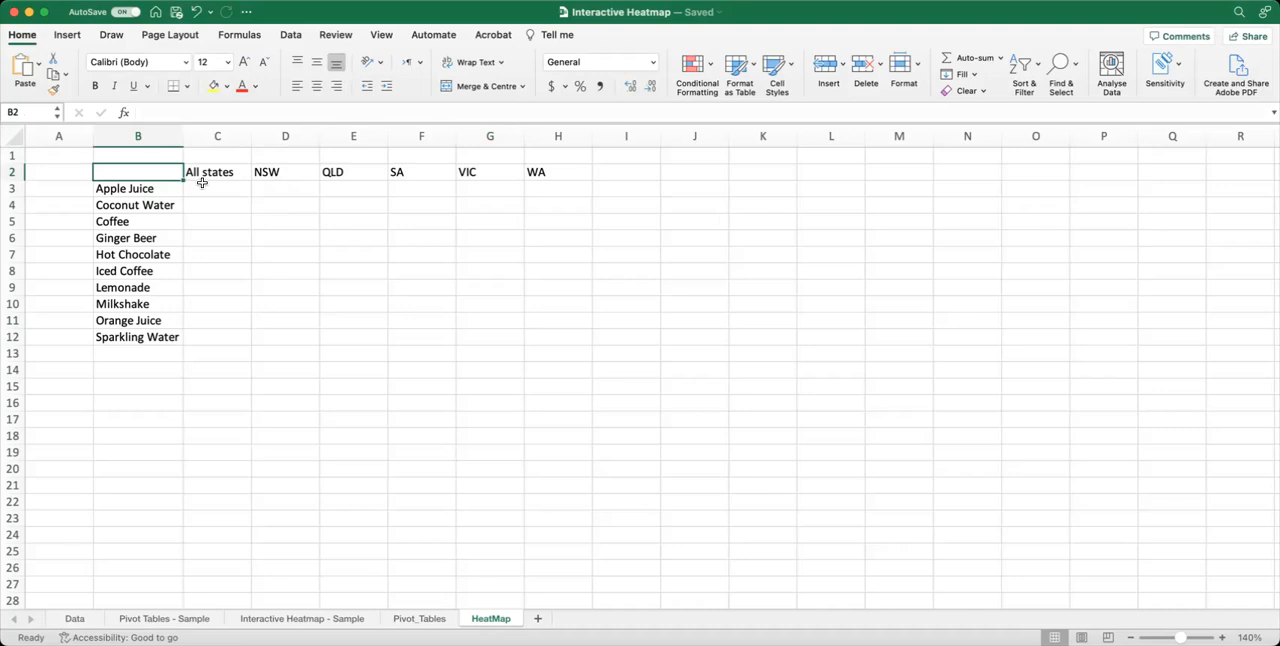
pyautogui.write('Favo')
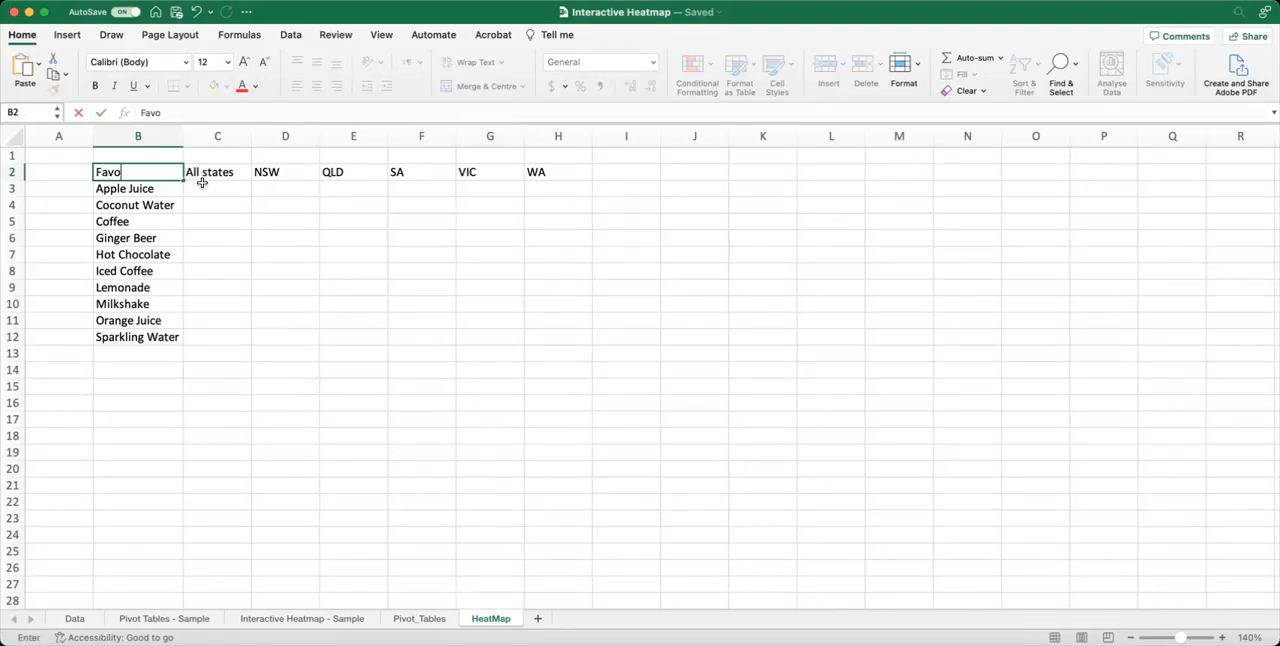
pyautogui.write('urite drinks')
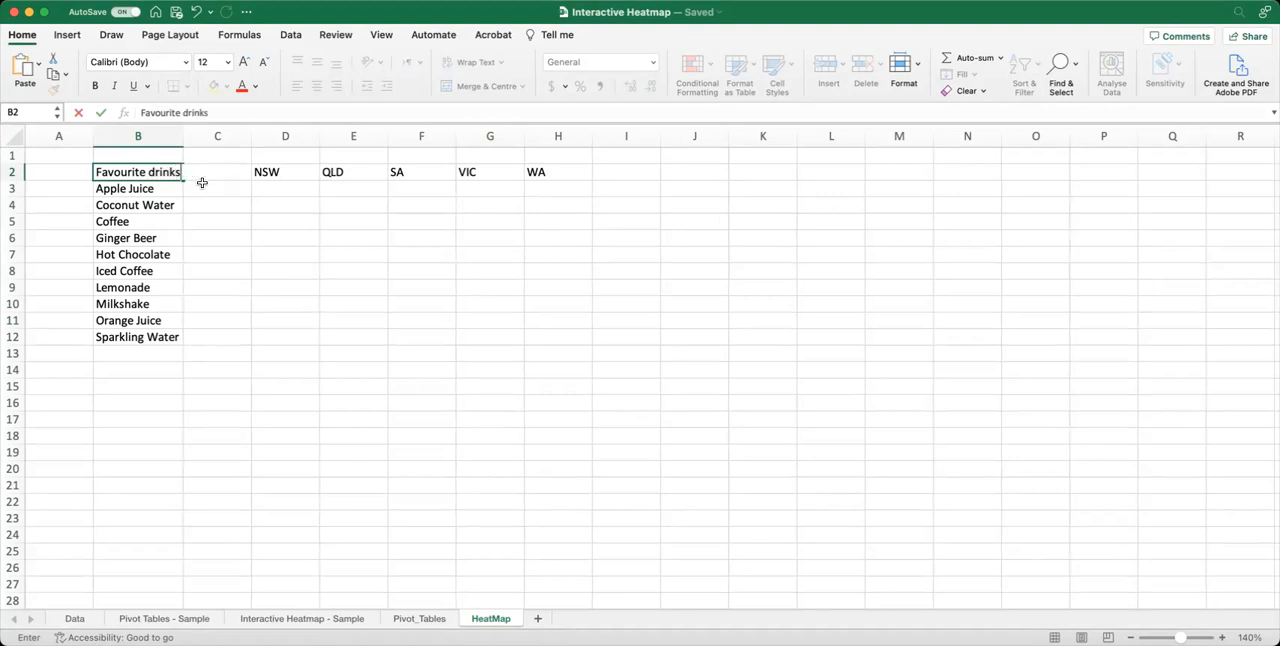
pyautogui.press('Tab')
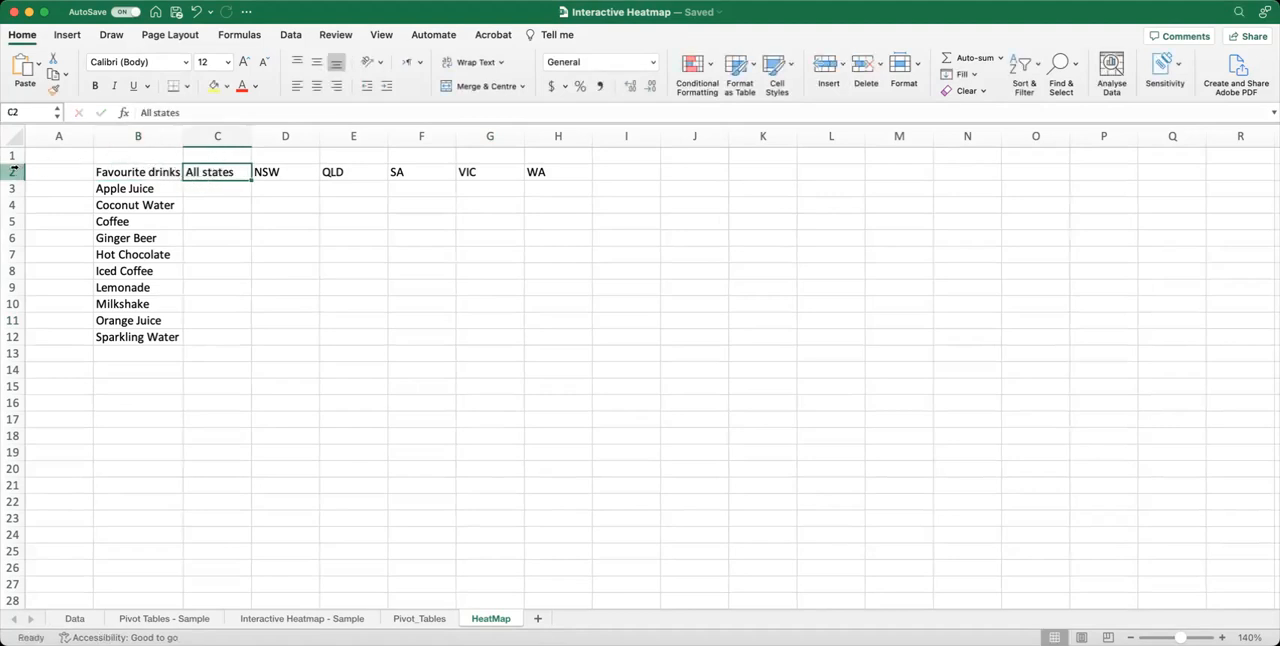
# Merge and centre C1:H1 above the state headings and enter the title Average income of employees.
pyautogui.moveTo(213, 155); pyautogui.dragTo(588, 156)
pyautogui.click(468, 88)
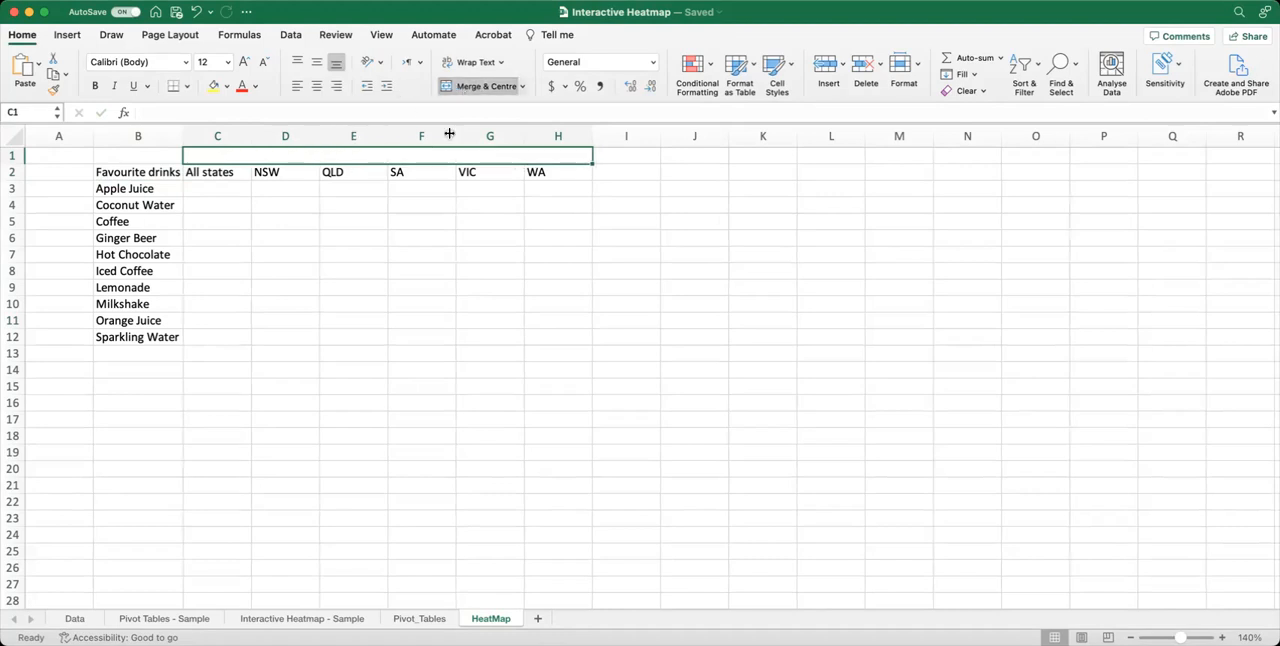
pyautogui.write('Avergae')
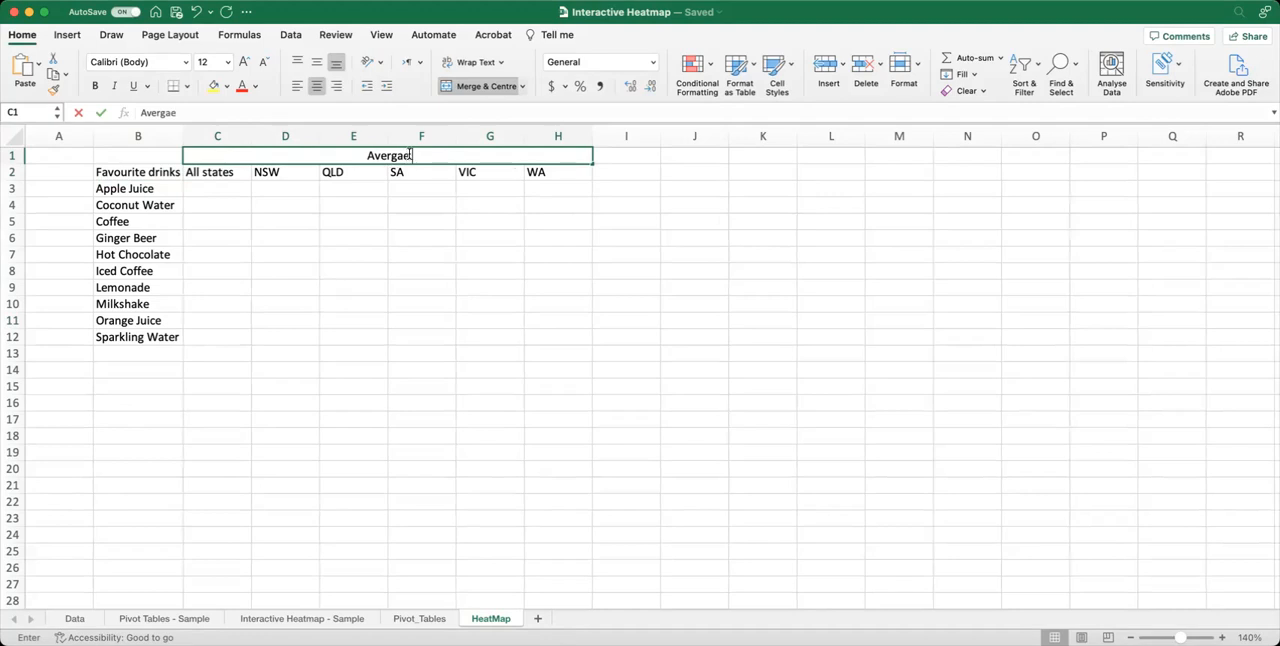
pyautogui.press('BackSpace')
pyautogui.press('BackSpace')
pyautogui.press('BackSpace')
pyautogui.write('a')
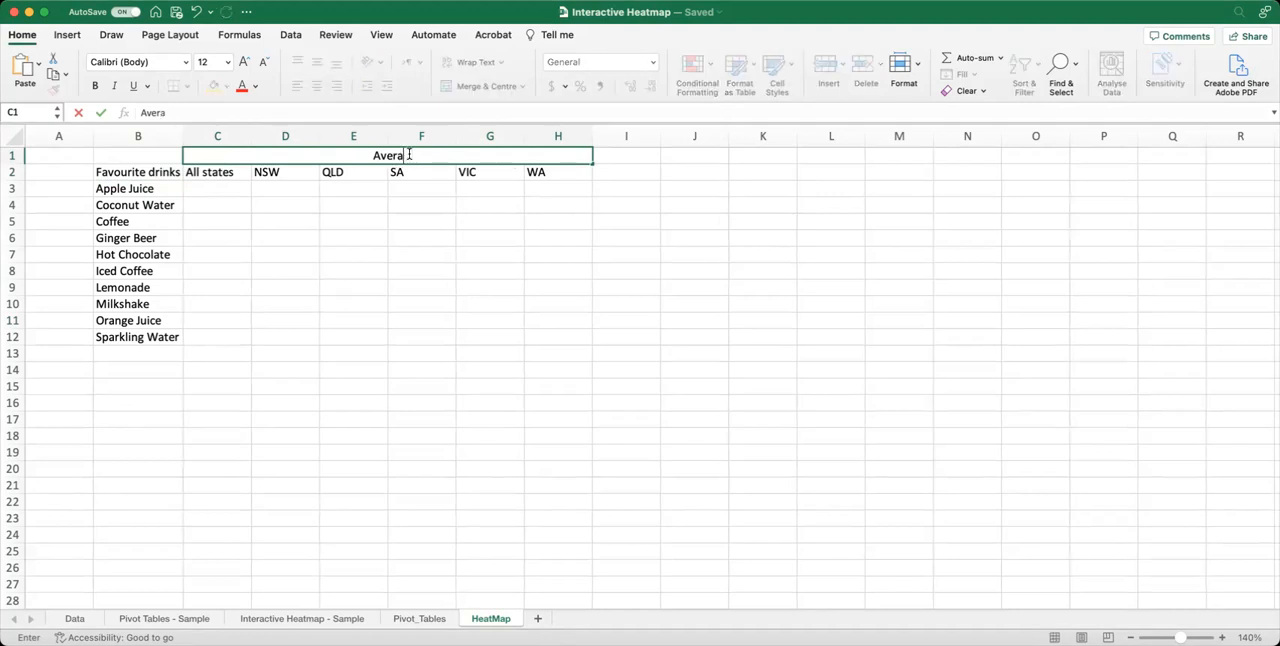
pyautogui.write('ge income of')
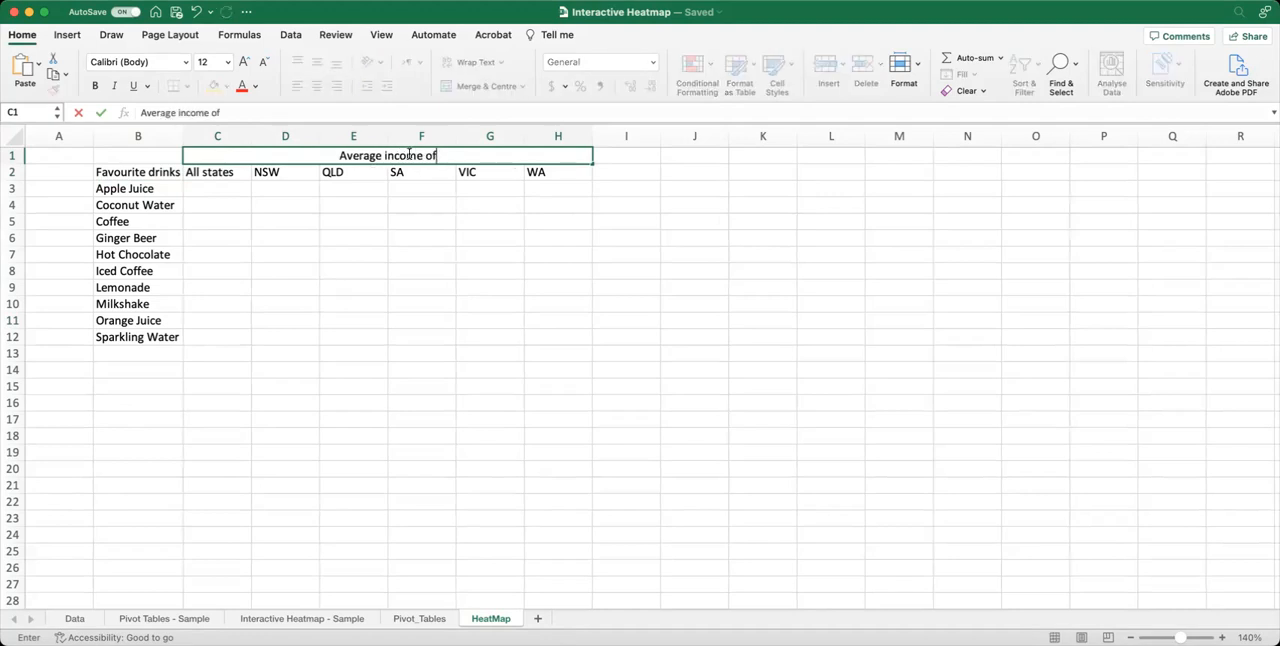
pyautogui.write(' employees')
pyautogui.click(358, 224)
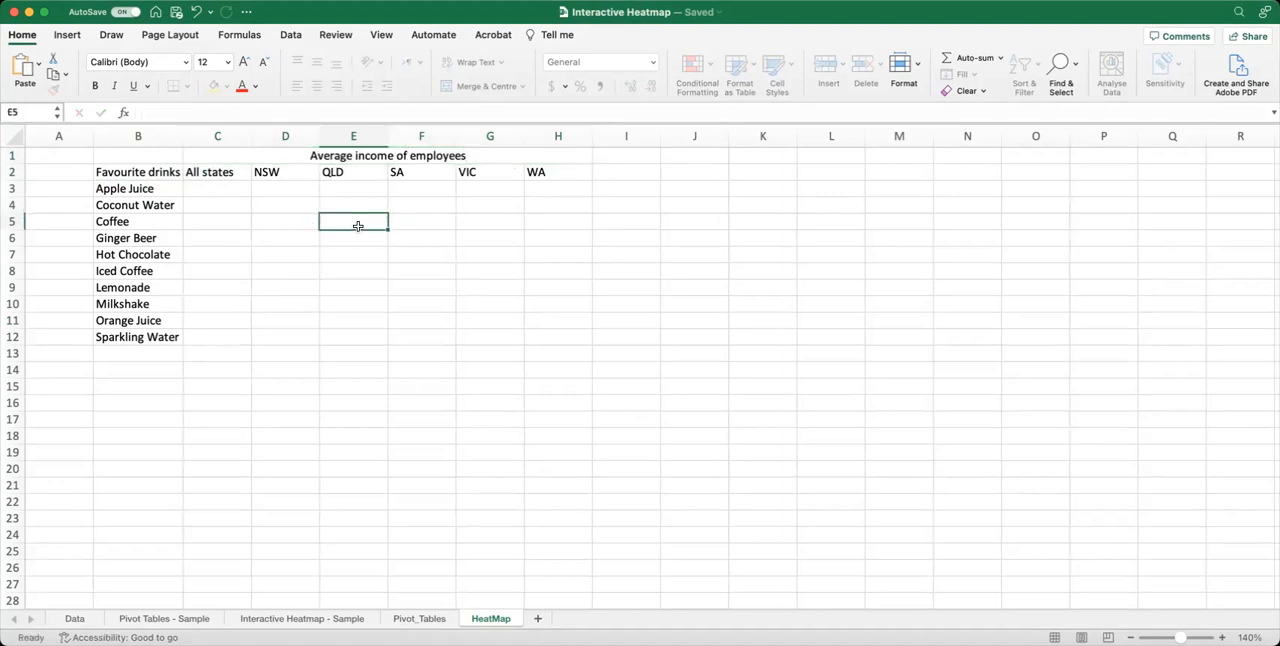
# Apply the Heading 1 cell style to the merged title in C1:H1.
pyautogui.click(386, 154)
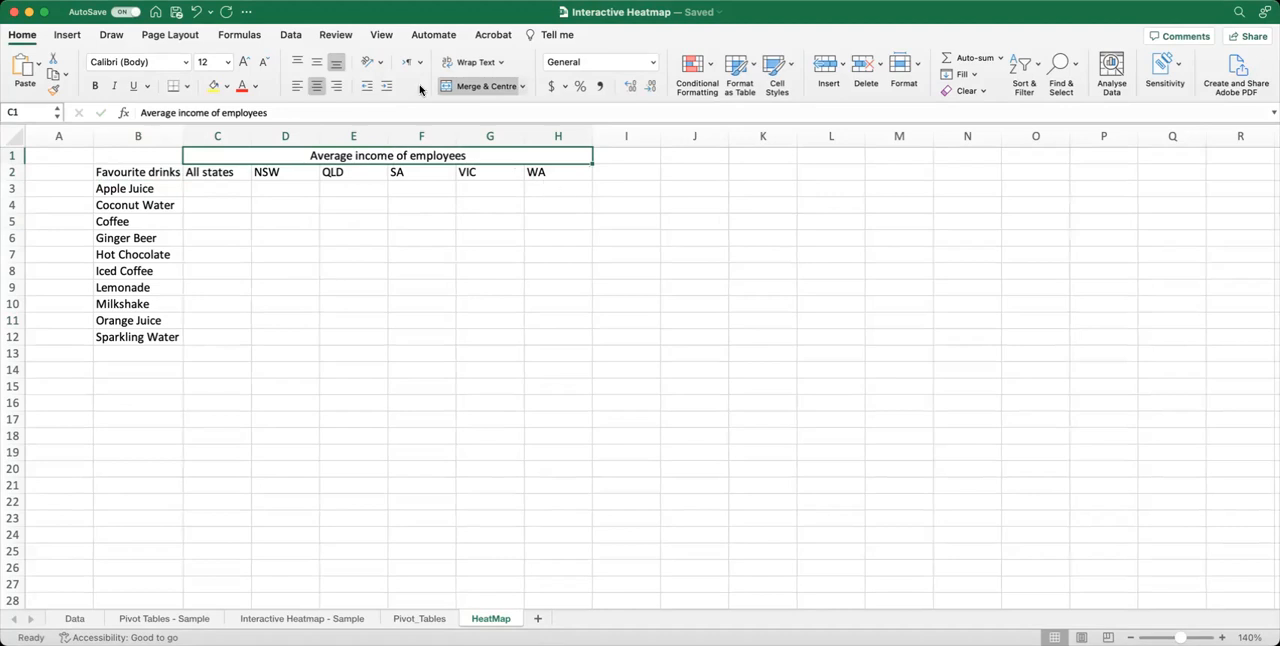
pyautogui.click(776, 66)
pyautogui.click(794, 213)
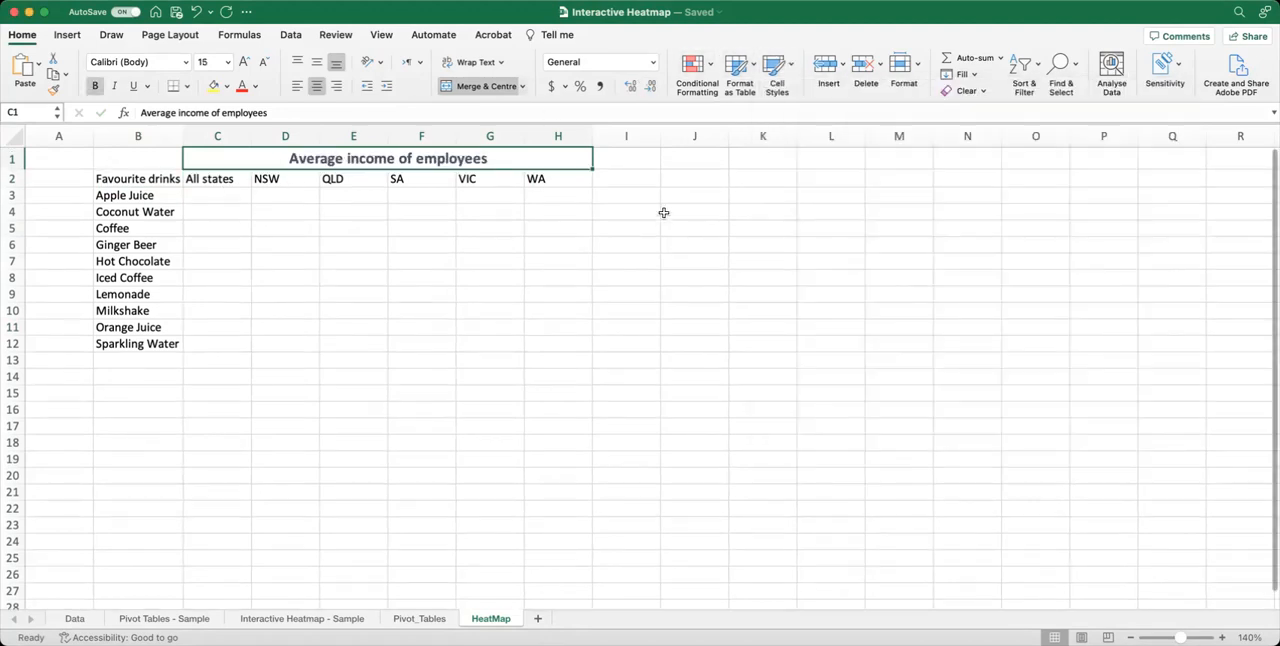
# Apply the Heading 2 cell style to the heading row B2:H2.
pyautogui.moveTo(160, 177); pyautogui.dragTo(560, 179)
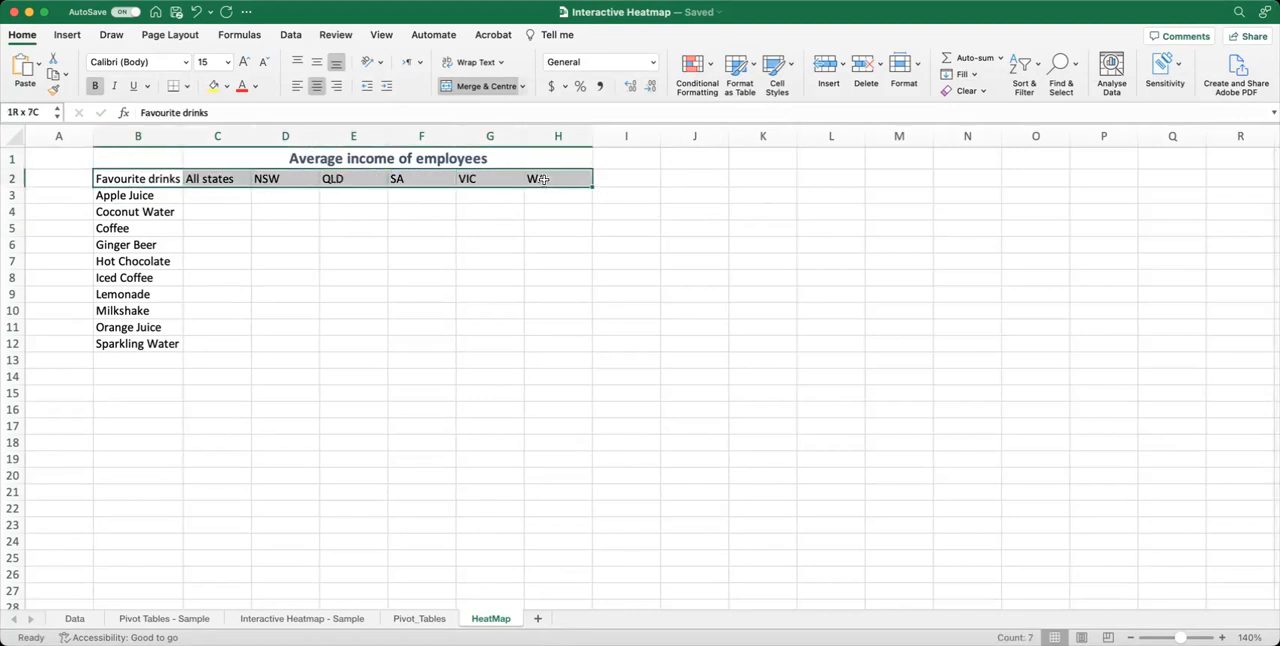
pyautogui.click(776, 66)
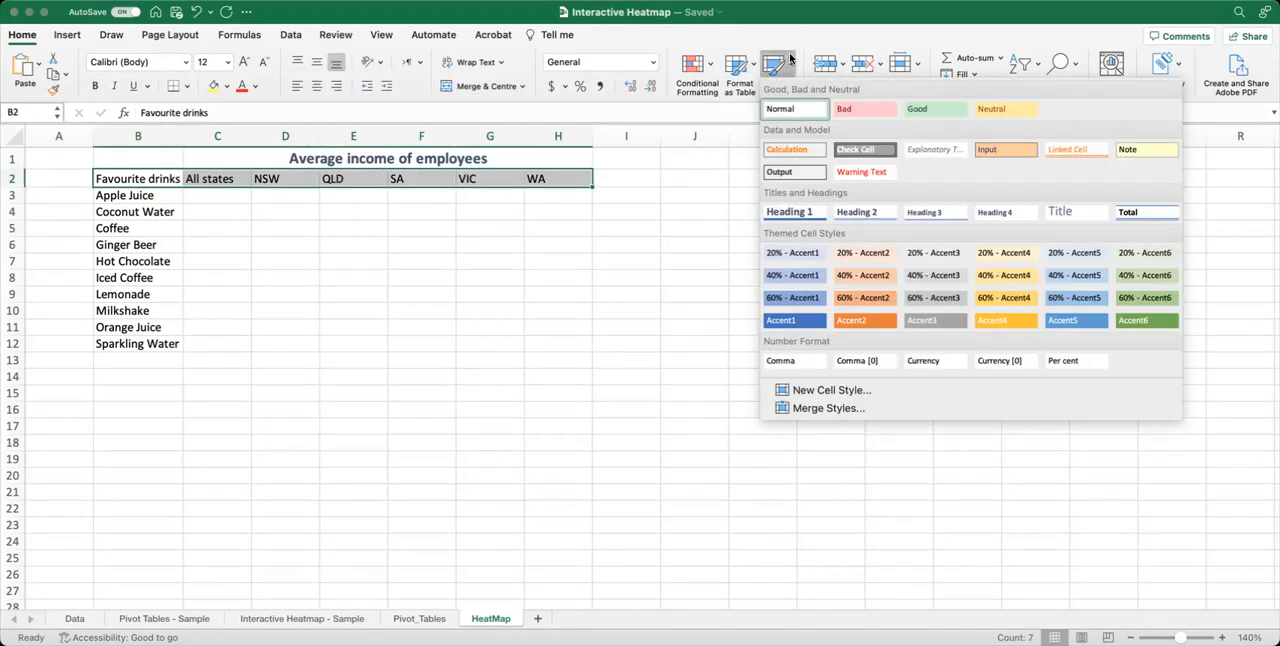
pyautogui.click(868, 213)
pyautogui.click(366, 312)
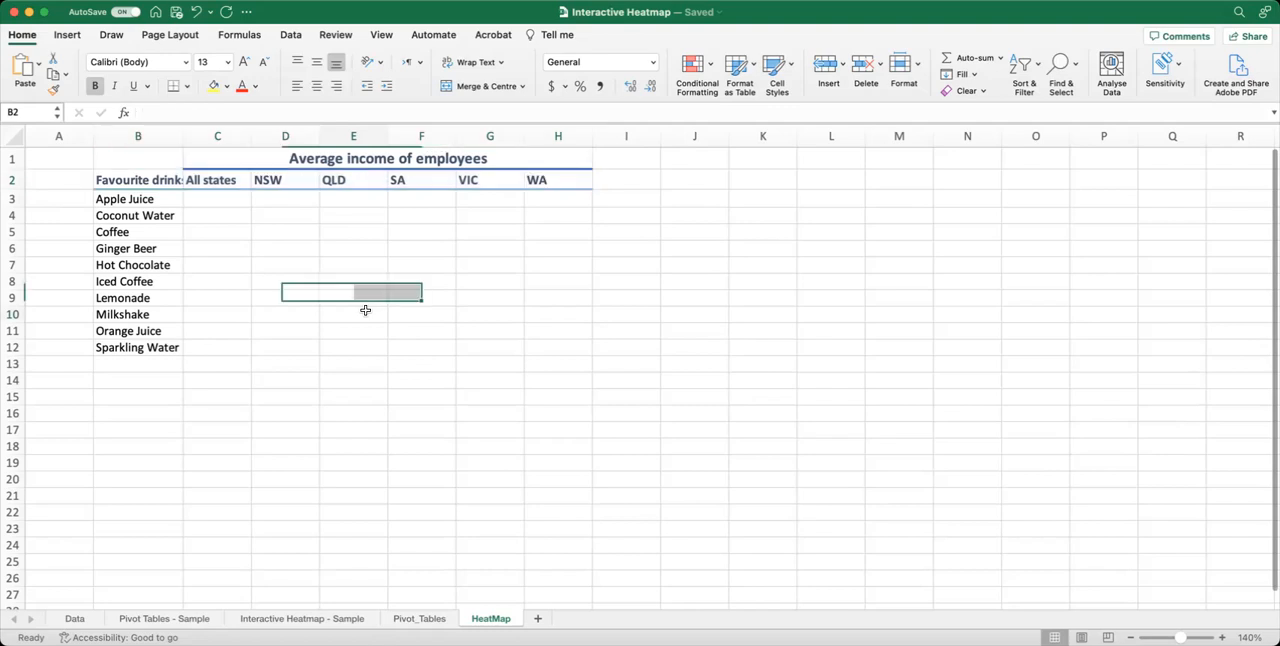
# Make the drink names in B3:B12 bold.
pyautogui.click(158, 199)
pyautogui.moveTo(158, 199); pyautogui.dragTo(140, 346)
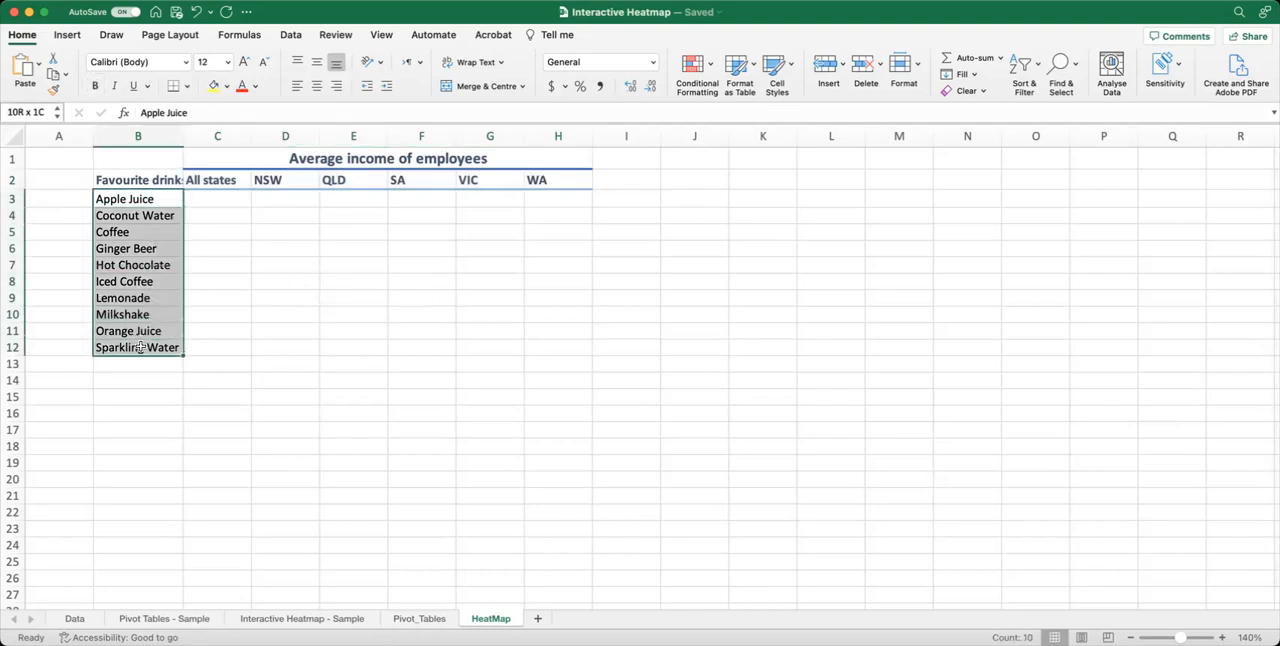
pyautogui.click(95, 85)
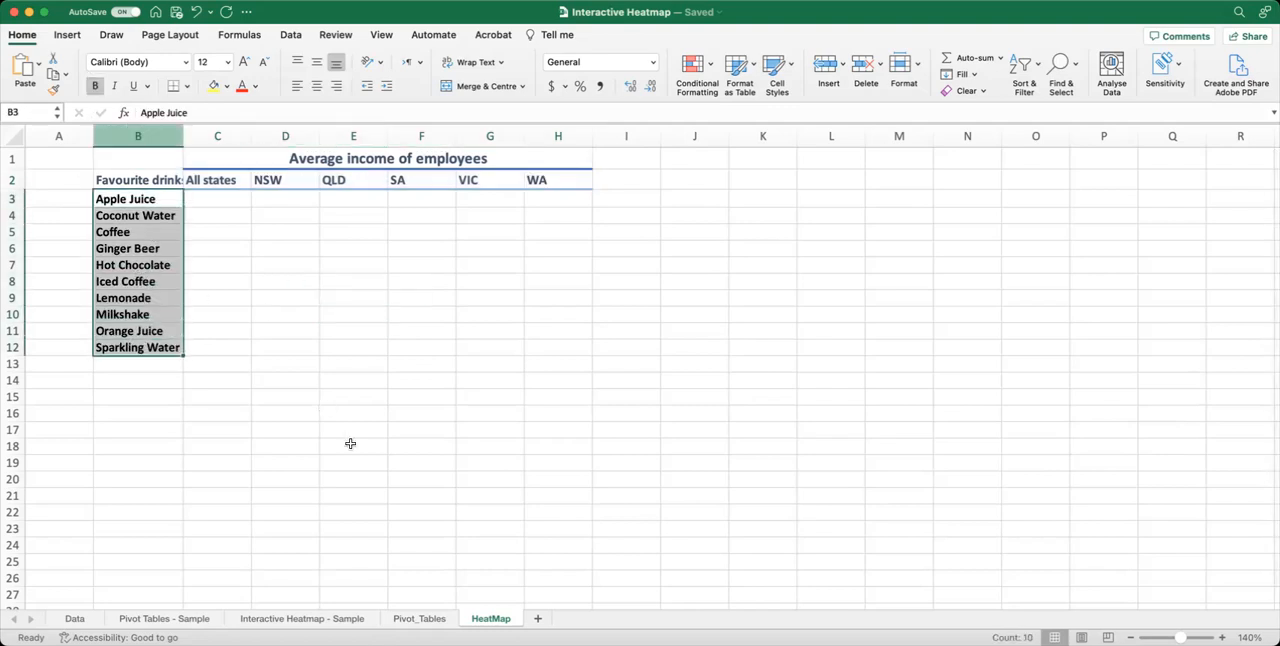
pyautogui.click(281, 349)
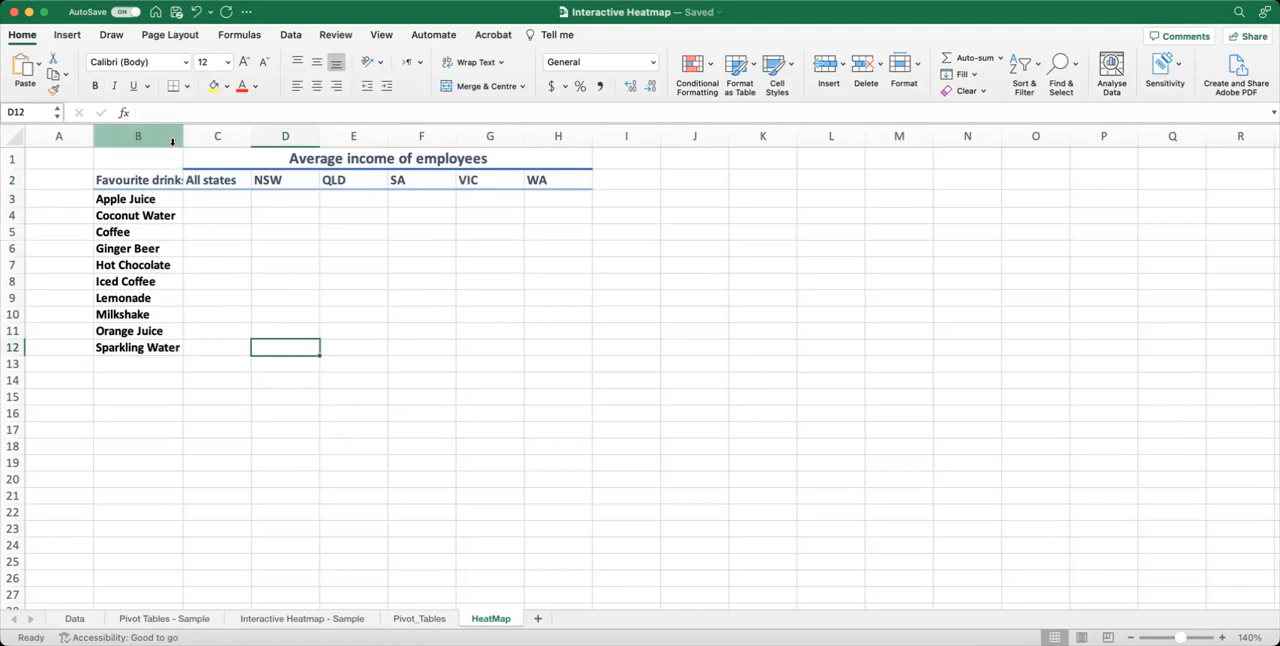
# Widen column B to fit the Favourite drinks heading and put a thick box border around B1:H12.
pyautogui.moveTo(183, 130); pyautogui.dragTo(193, 130)
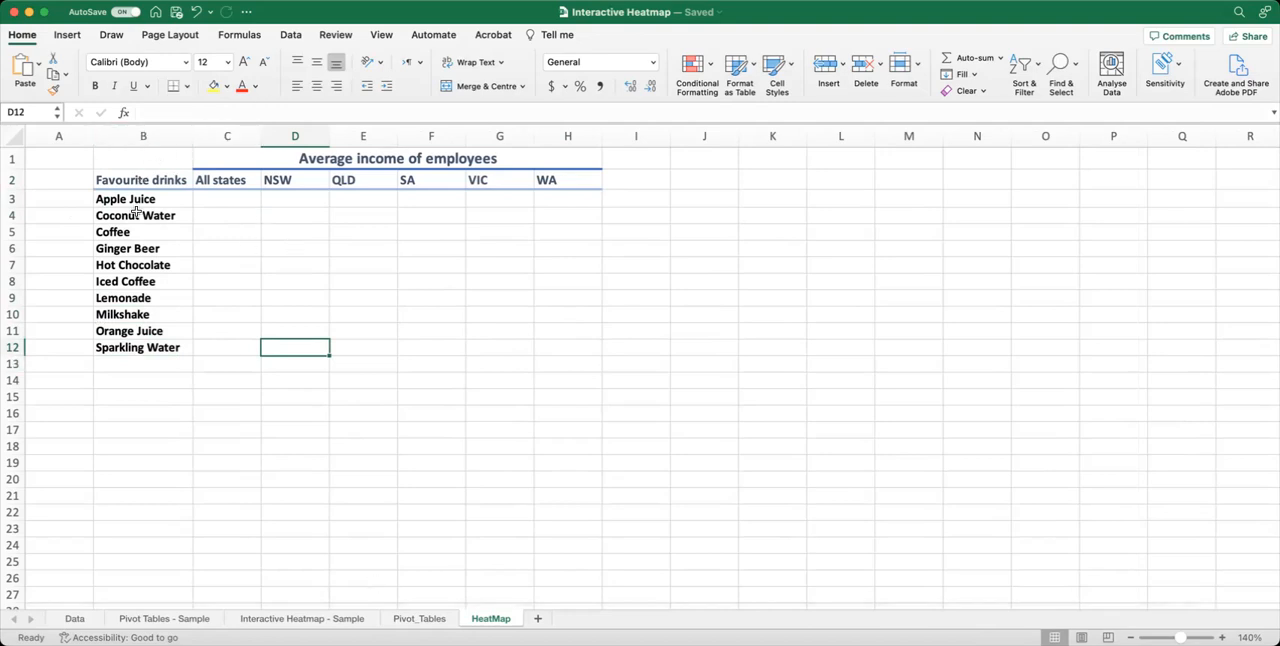
pyautogui.moveTo(153, 159); pyautogui.dragTo(466, 350)
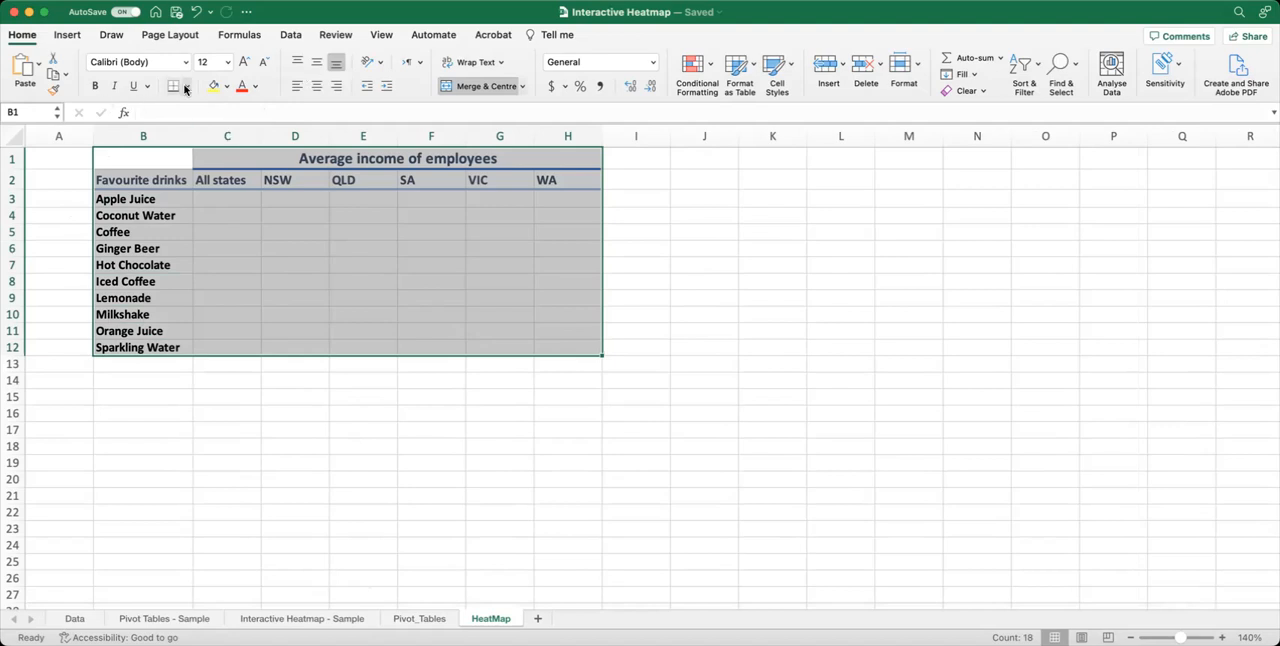
pyautogui.click(186, 86)
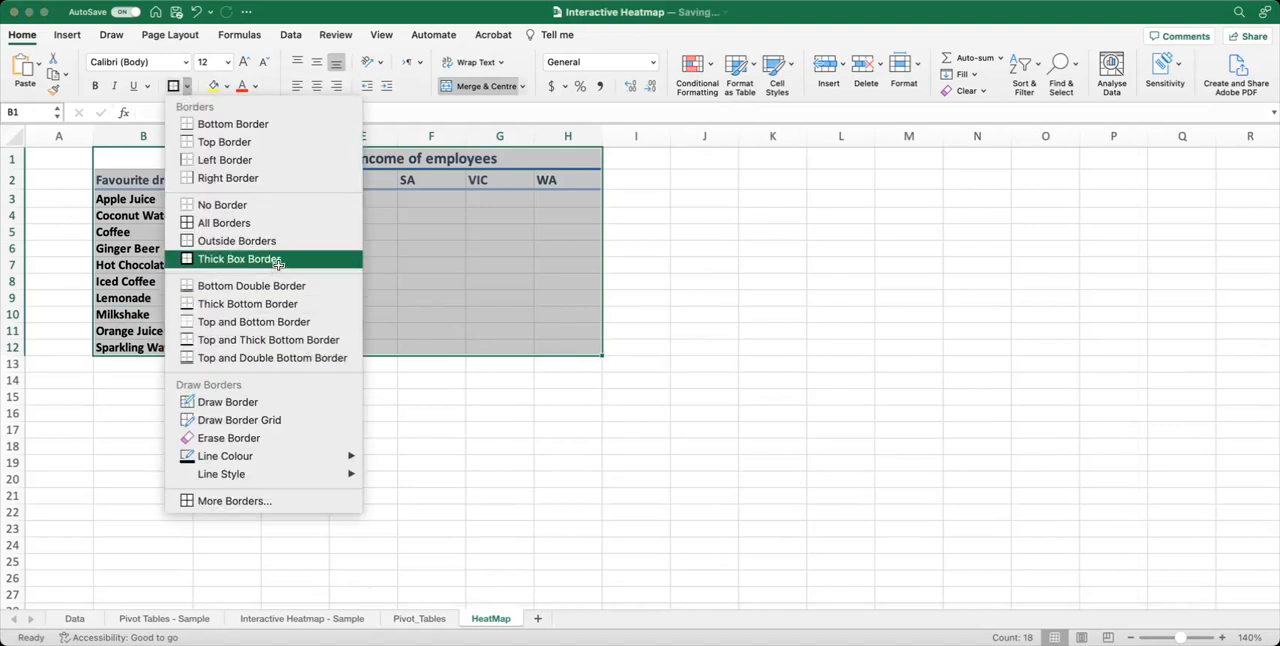
pyautogui.click(270, 262)
pyautogui.click(386, 432)
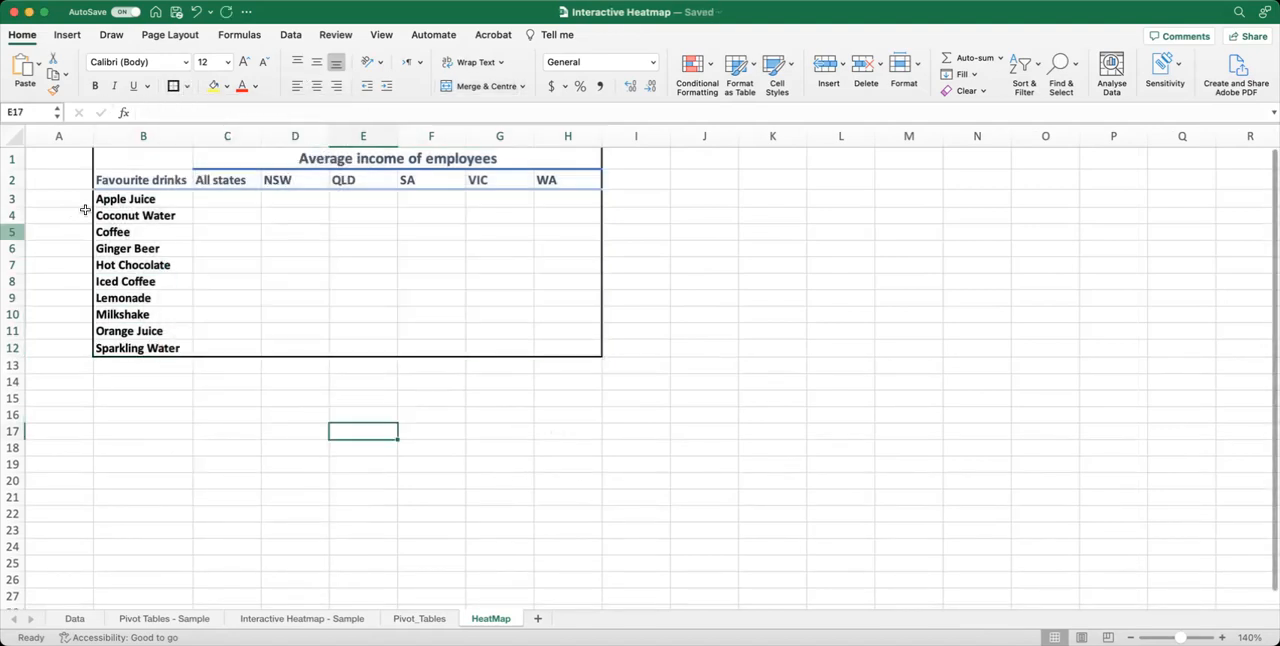
# Insert a blank row above the title row of the table.
pyautogui.click(12, 199)
pyautogui.click(12, 178)
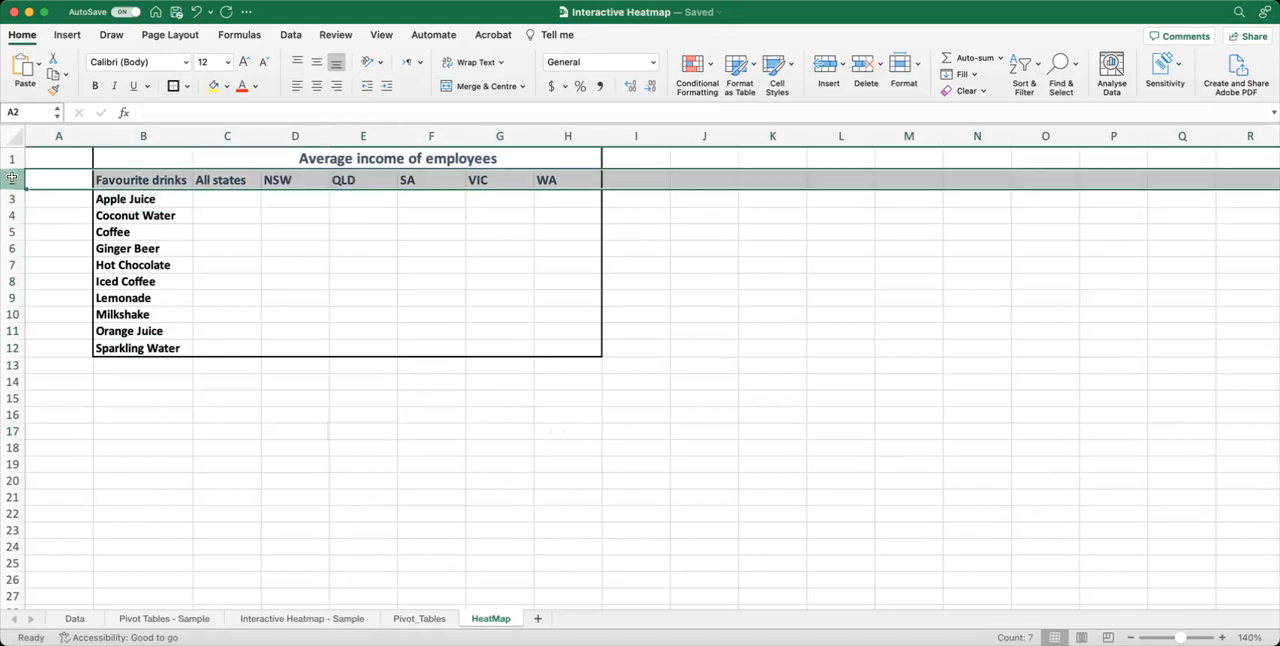
pyautogui.click(12, 158)
pyautogui.rightClick(12, 158)
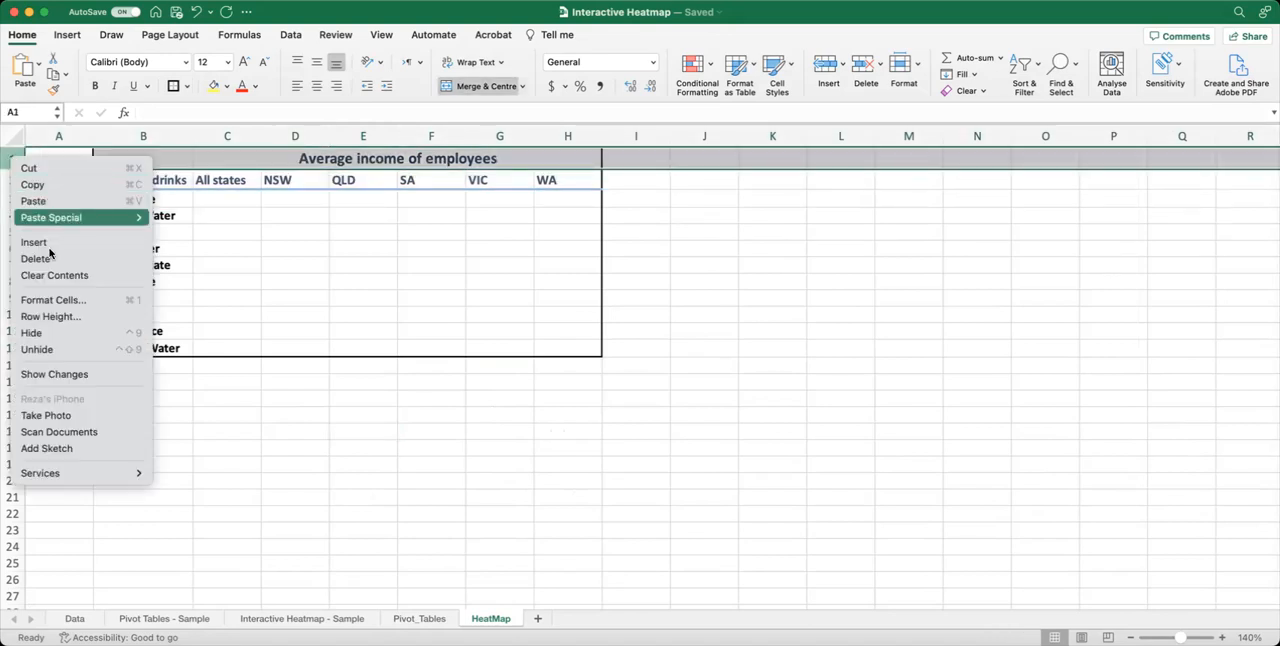
pyautogui.click(55, 245)
pyautogui.click(414, 315)
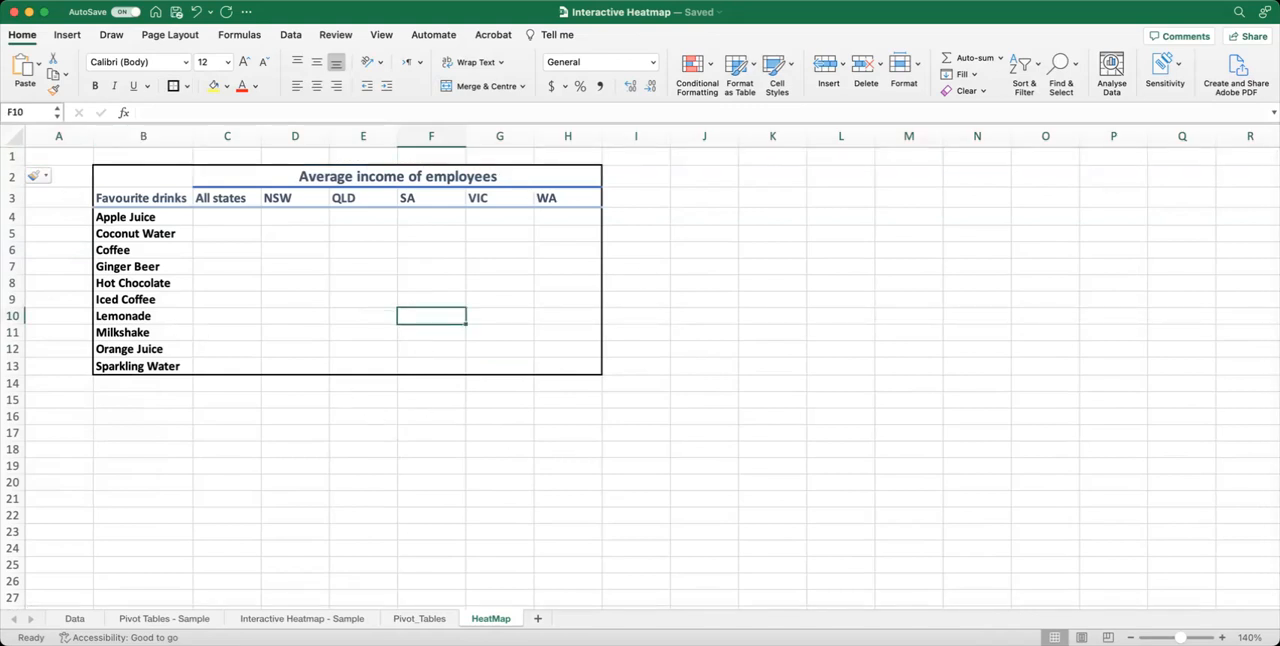
# Put a thick box border around the title, state headings and value cells in C2:H13.
pyautogui.scroll(3, 437, 240)
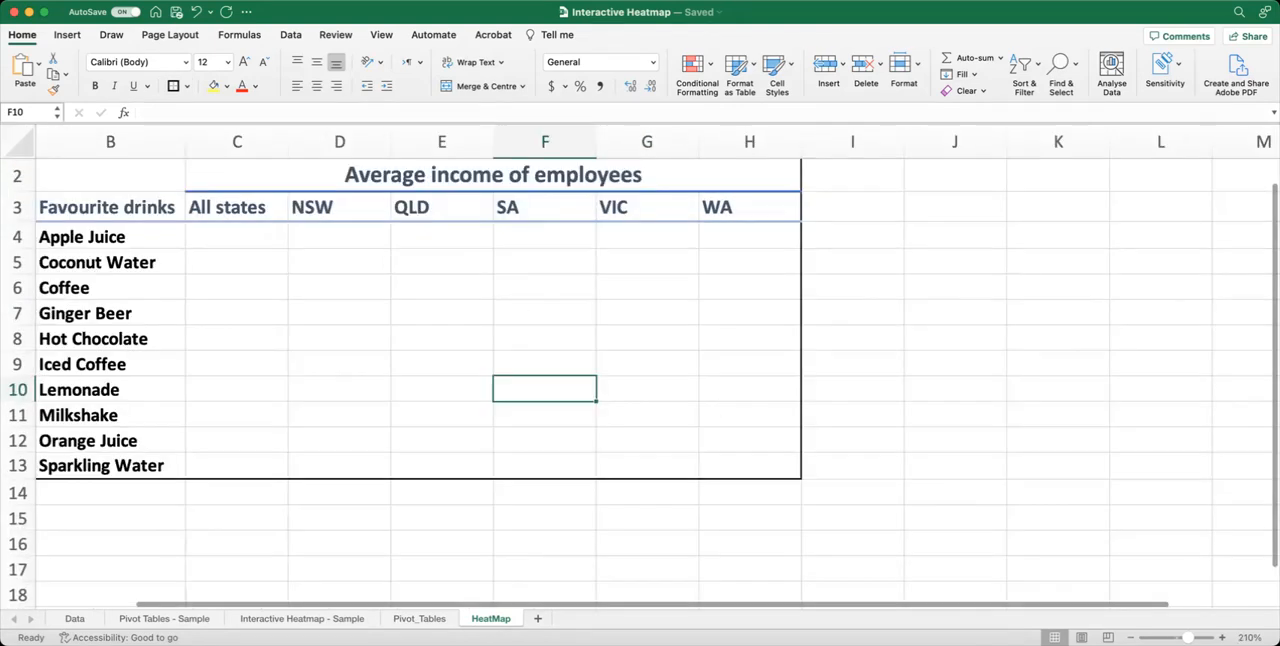
pyautogui.scroll(-2, 640, 370)
pyautogui.click(643, 367)
pyautogui.scroll(-2, 640, 370)
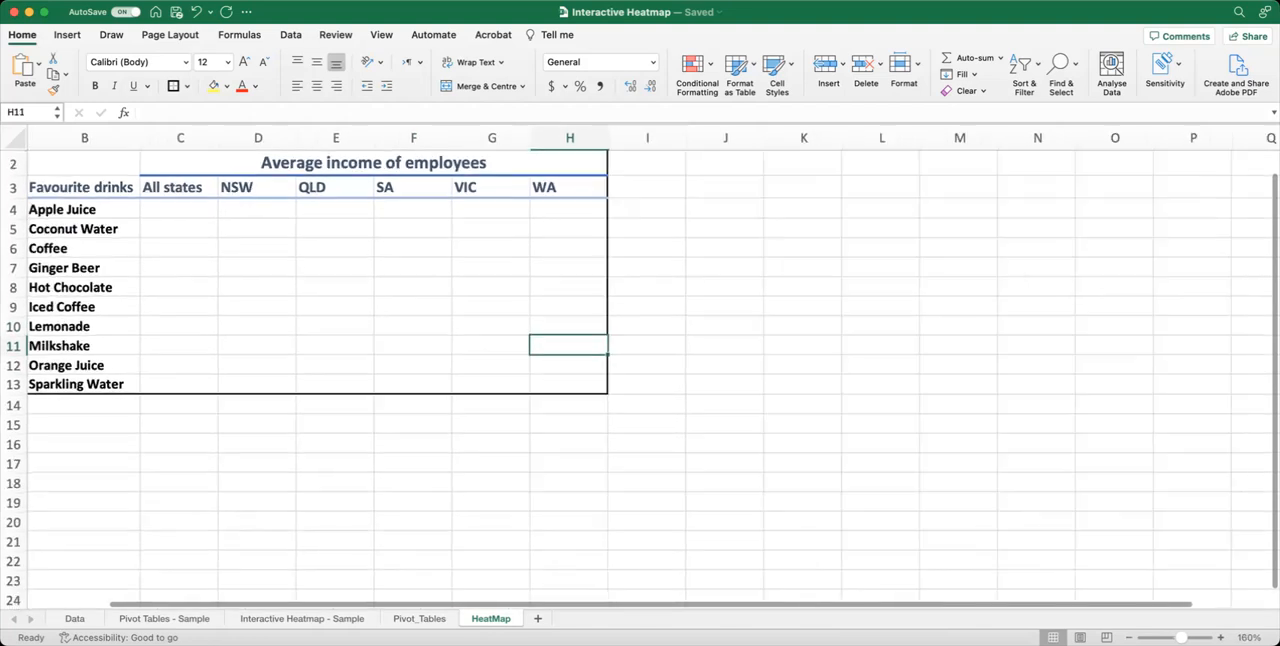
pyautogui.click(88, 200)
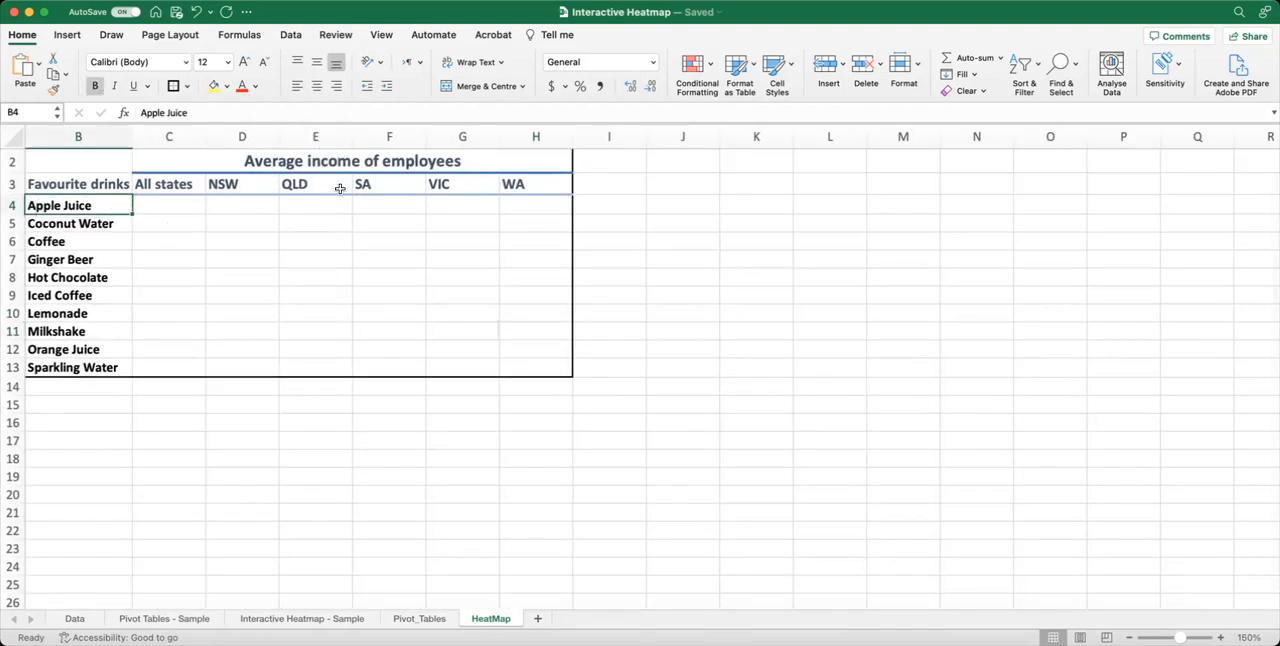
pyautogui.scroll(1, 347, 186)
pyautogui.hscroll(-1, 347, 186)
pyautogui.moveTo(323, 174); pyautogui.dragTo(318, 358)
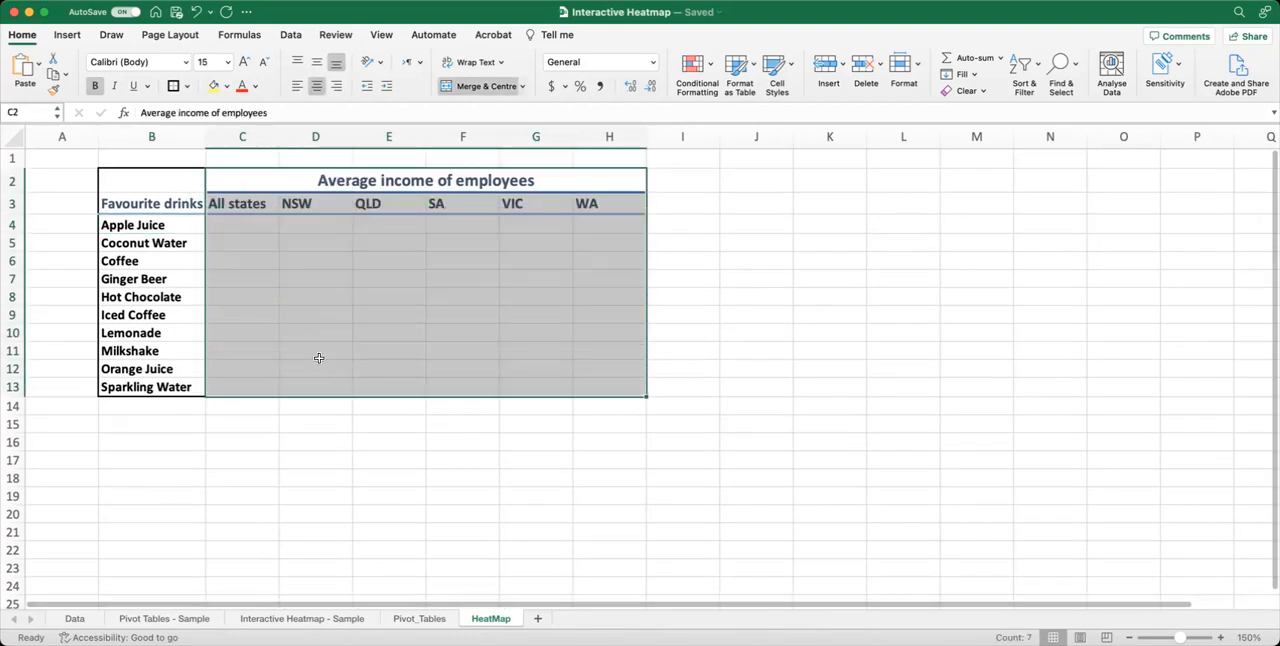
pyautogui.click(173, 86)
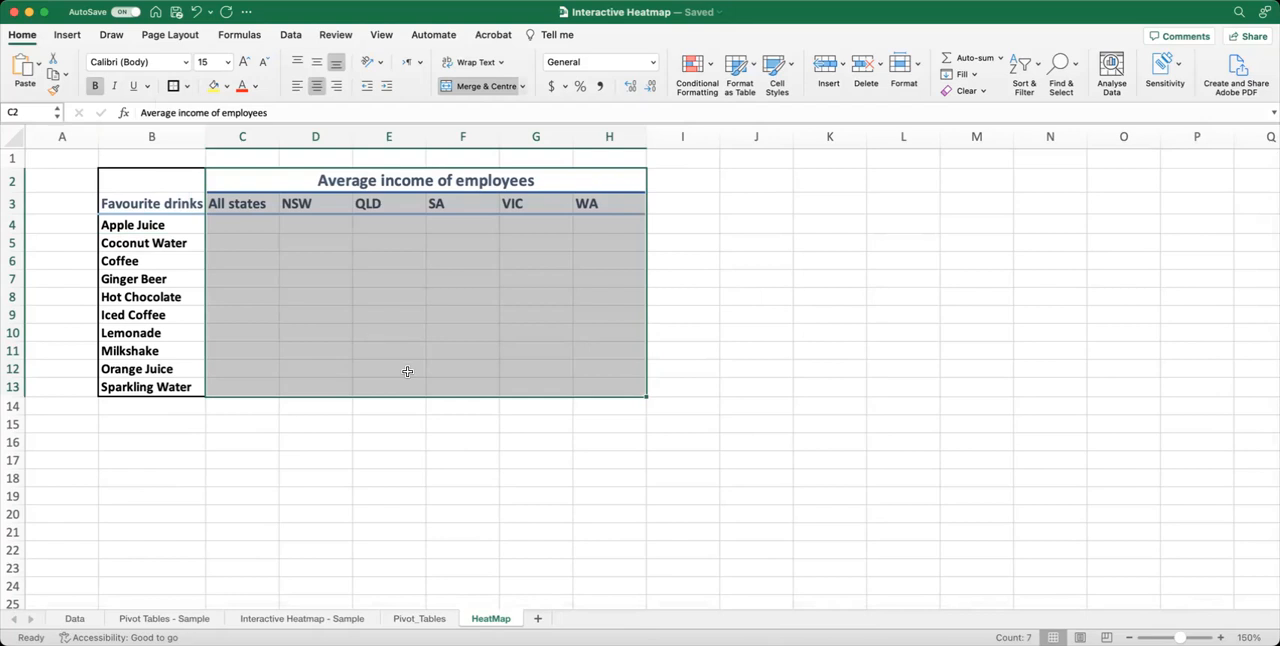
pyautogui.click(388, 333)
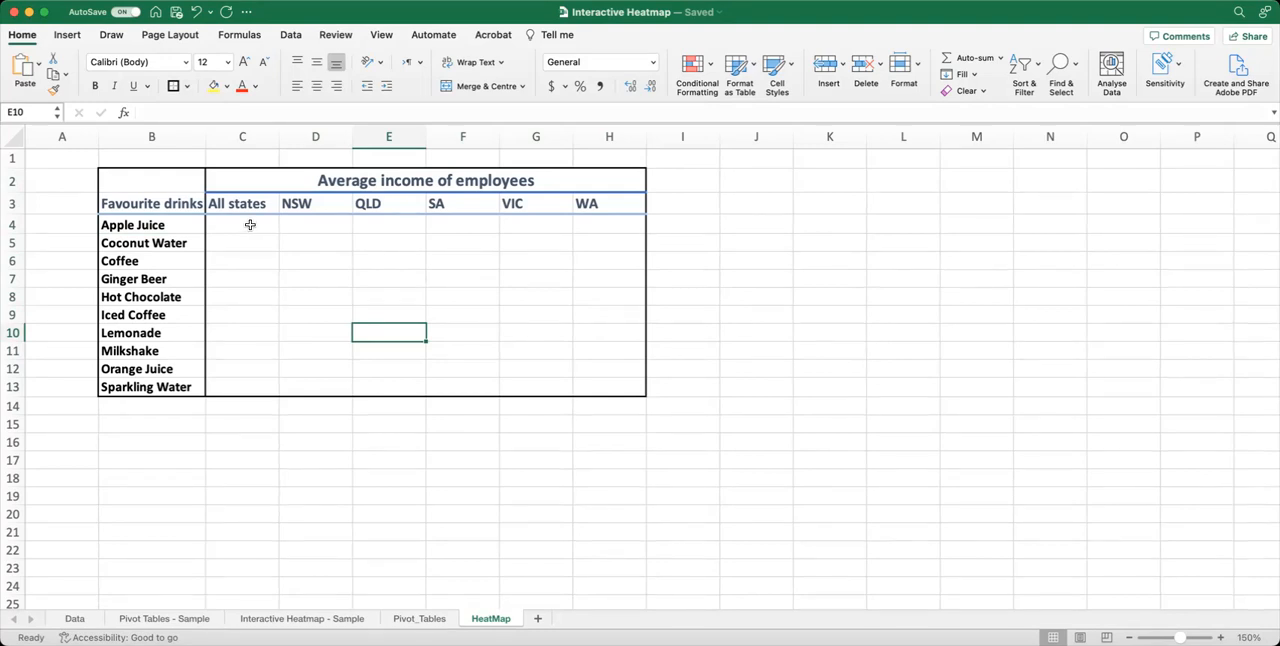
# In C4, enter a GETPIVOTDATA formula referencing the Apple Juice average income in the all-states pivot table on the Pivot_Tables sheet.
pyautogui.click(241, 225)
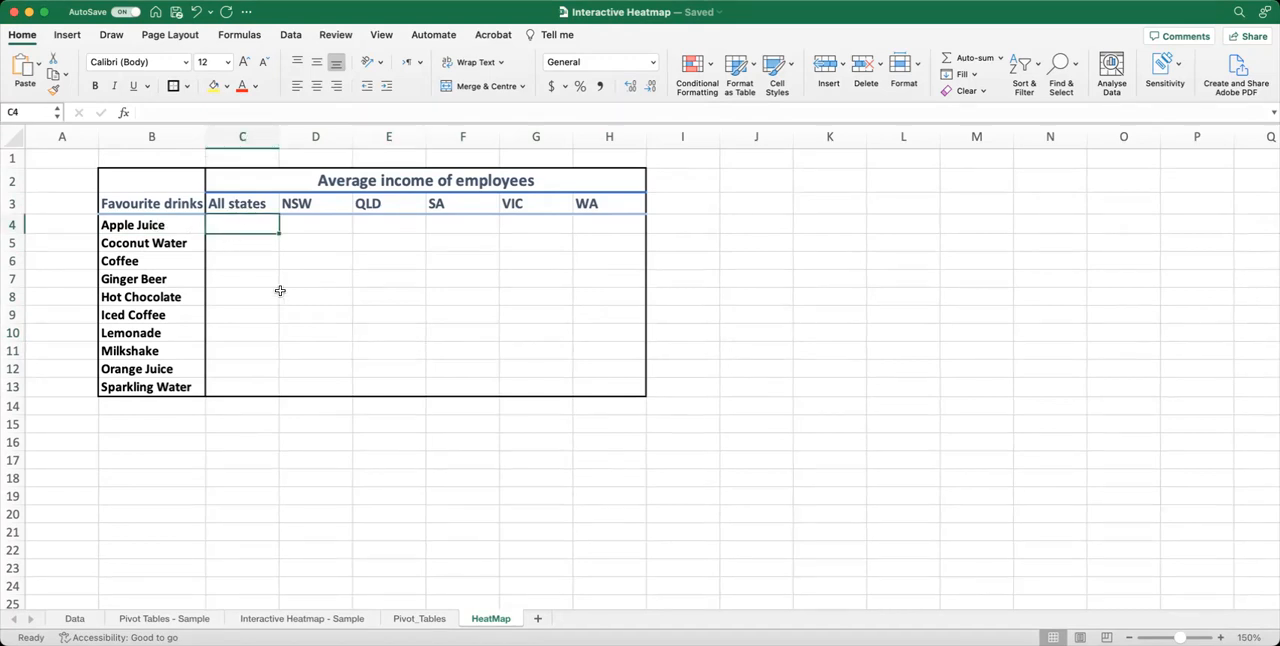
pyautogui.write('=')
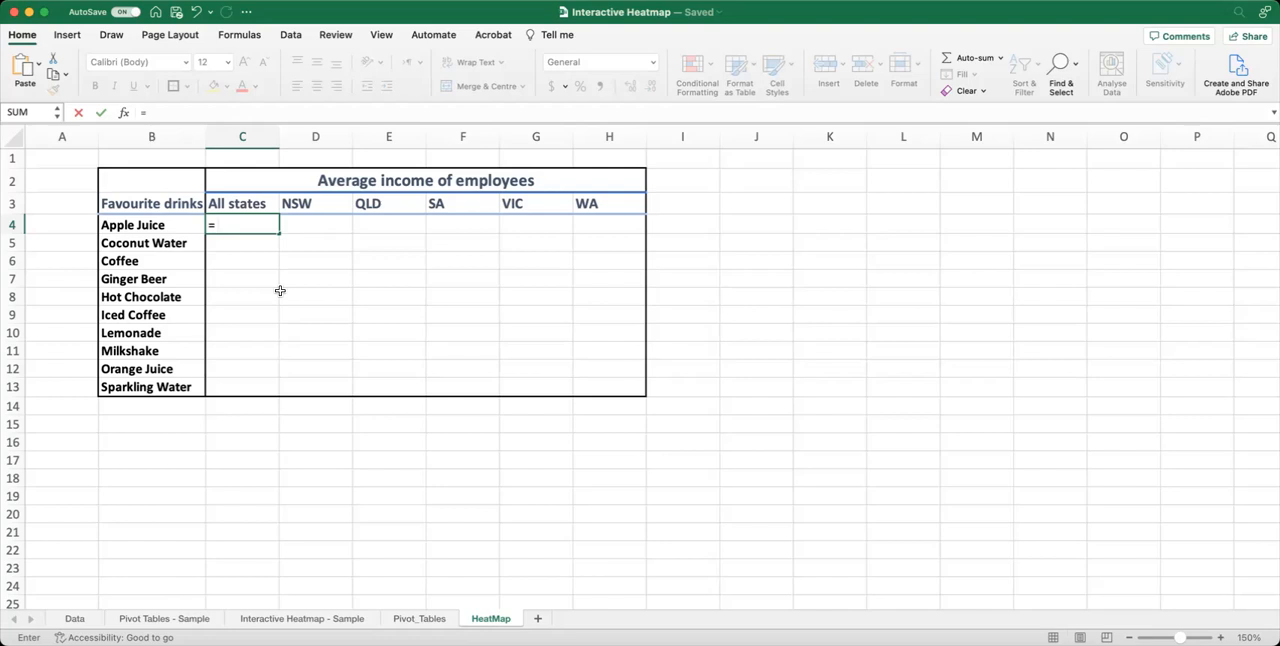
pyautogui.click(419, 619)
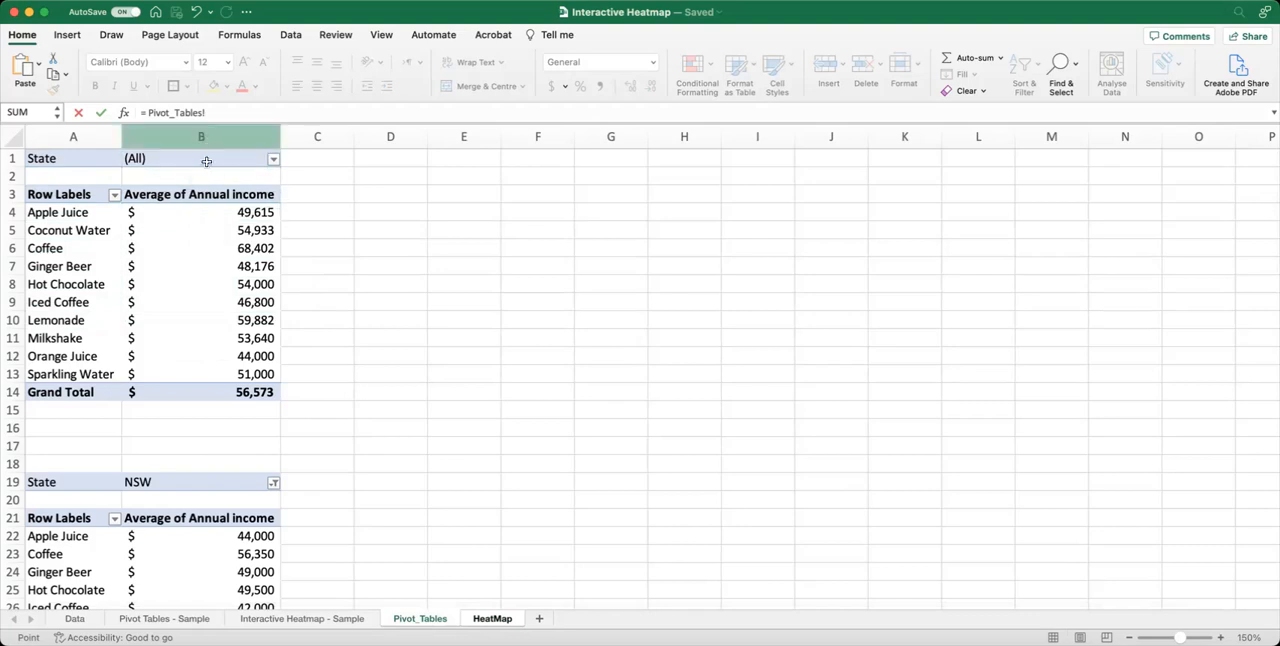
pyautogui.click(187, 214)
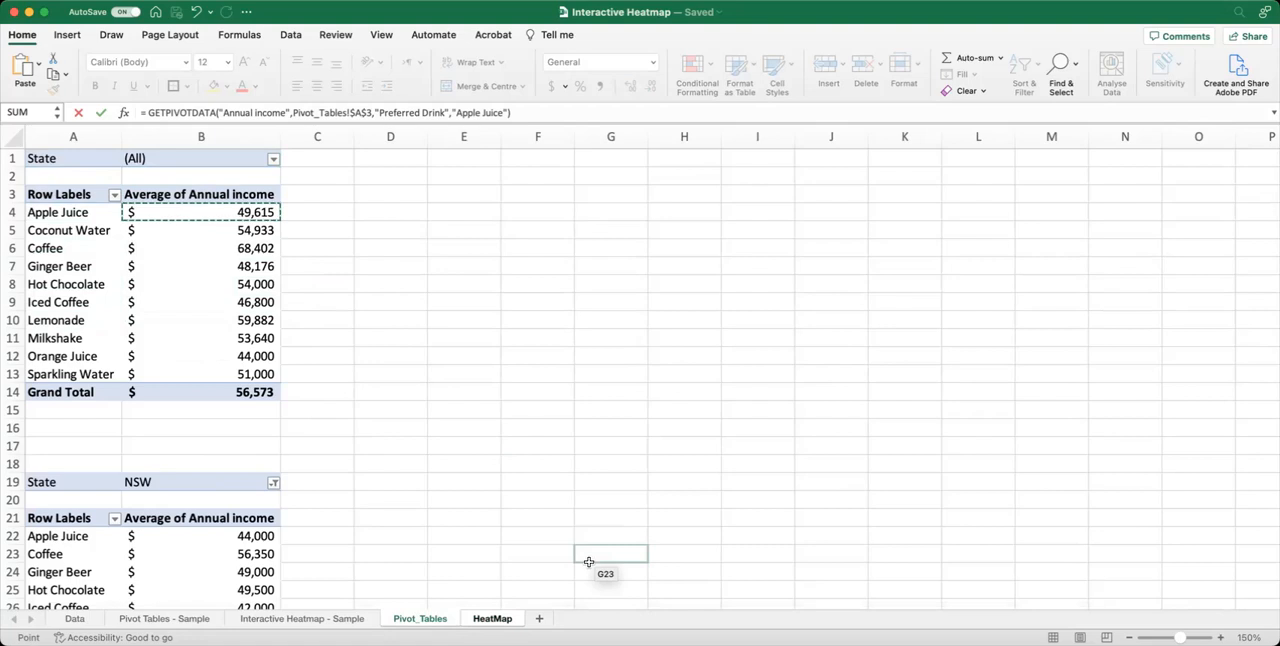
pyautogui.press('Return')
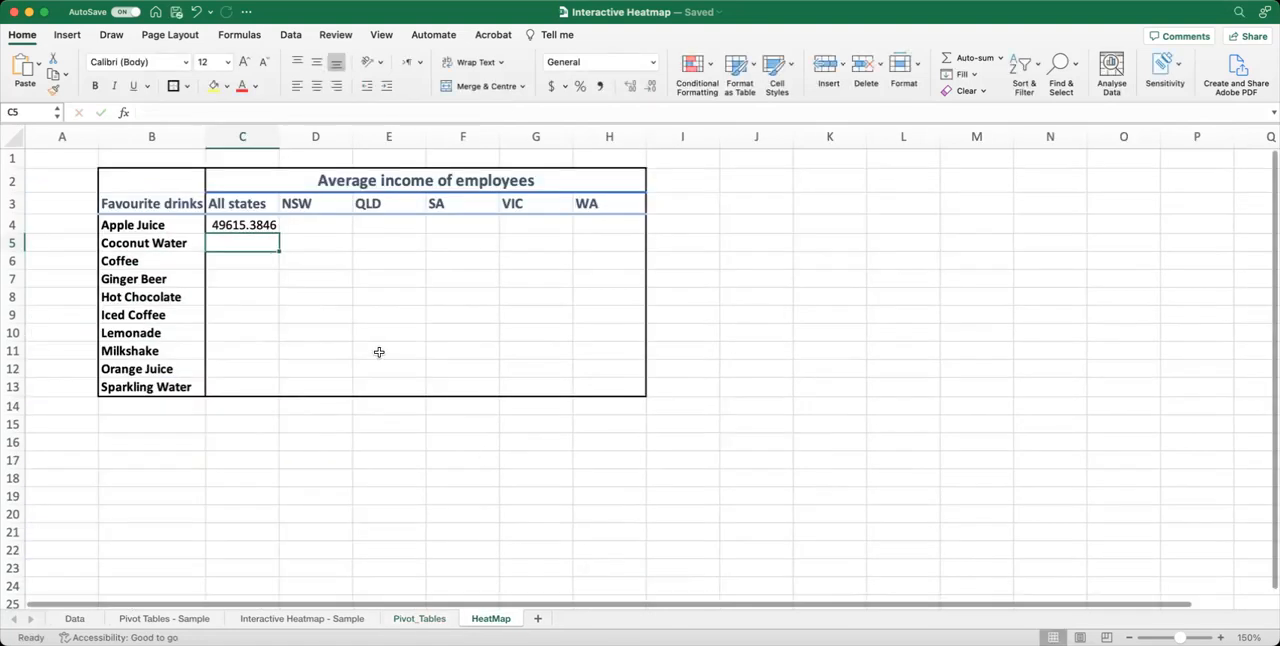
# Replace the fixed "Apple Juice" item in C4's GETPIVOTDATA formula with a reference to cell B4.
pyautogui.click(244, 224)
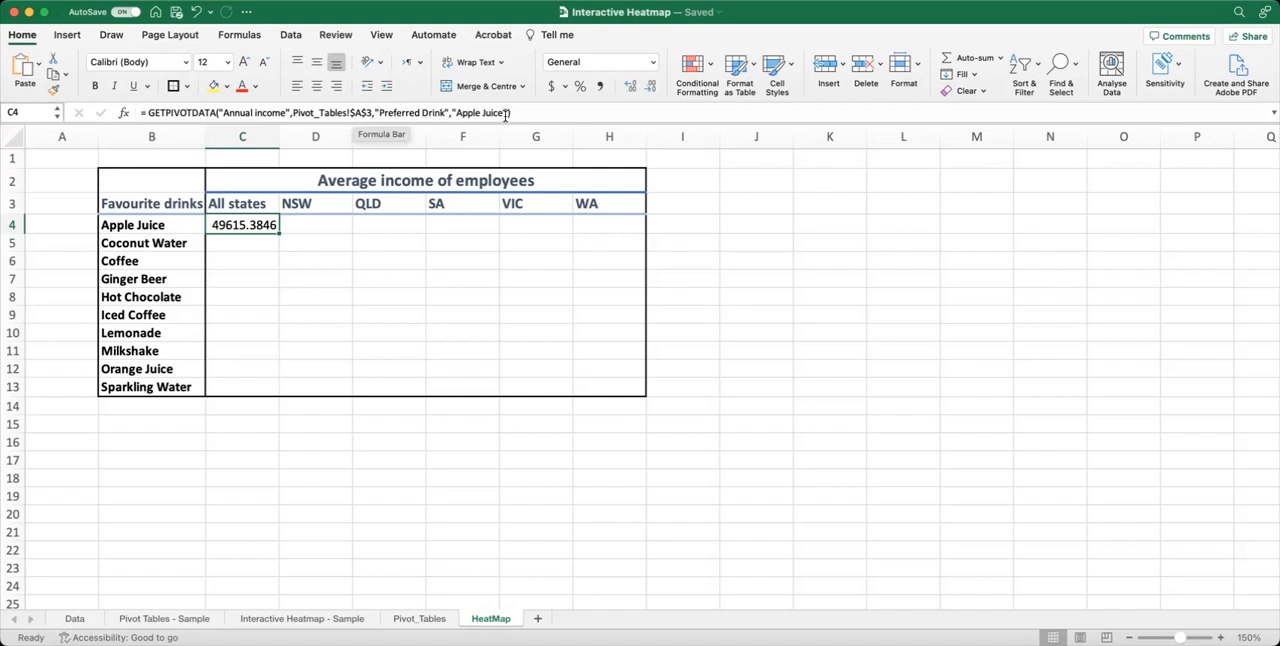
pyautogui.hscroll(1, 280, 288)
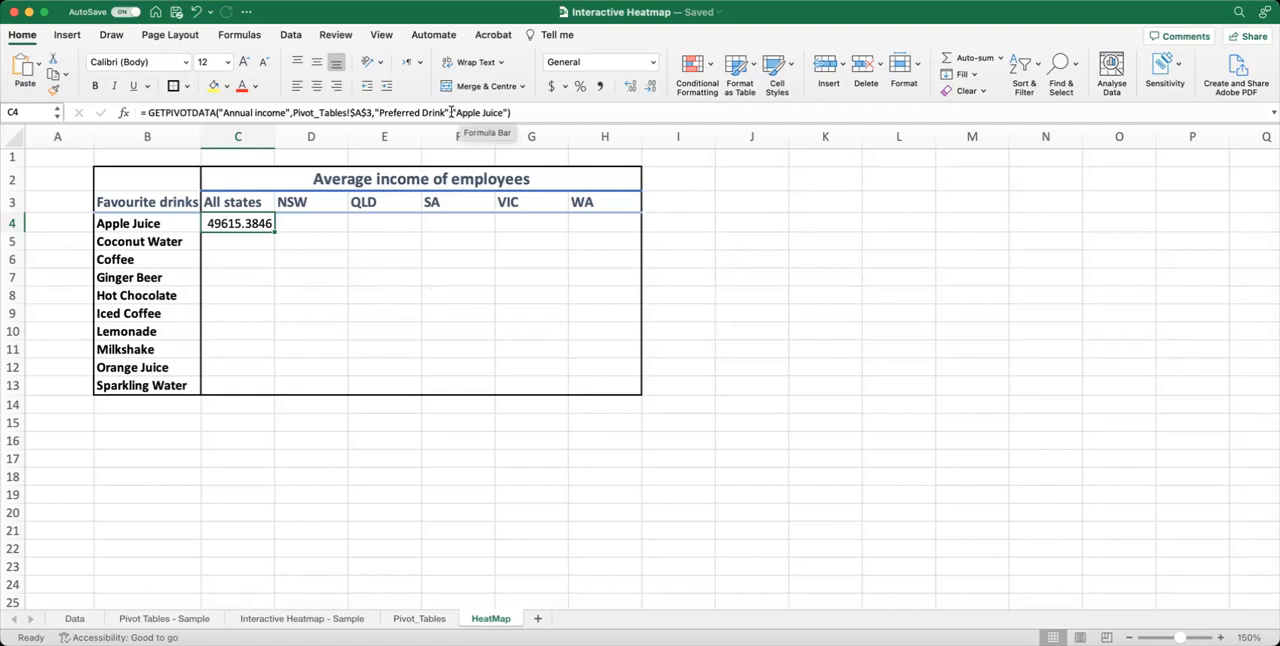
pyautogui.moveTo(453, 112); pyautogui.dragTo(507, 113)
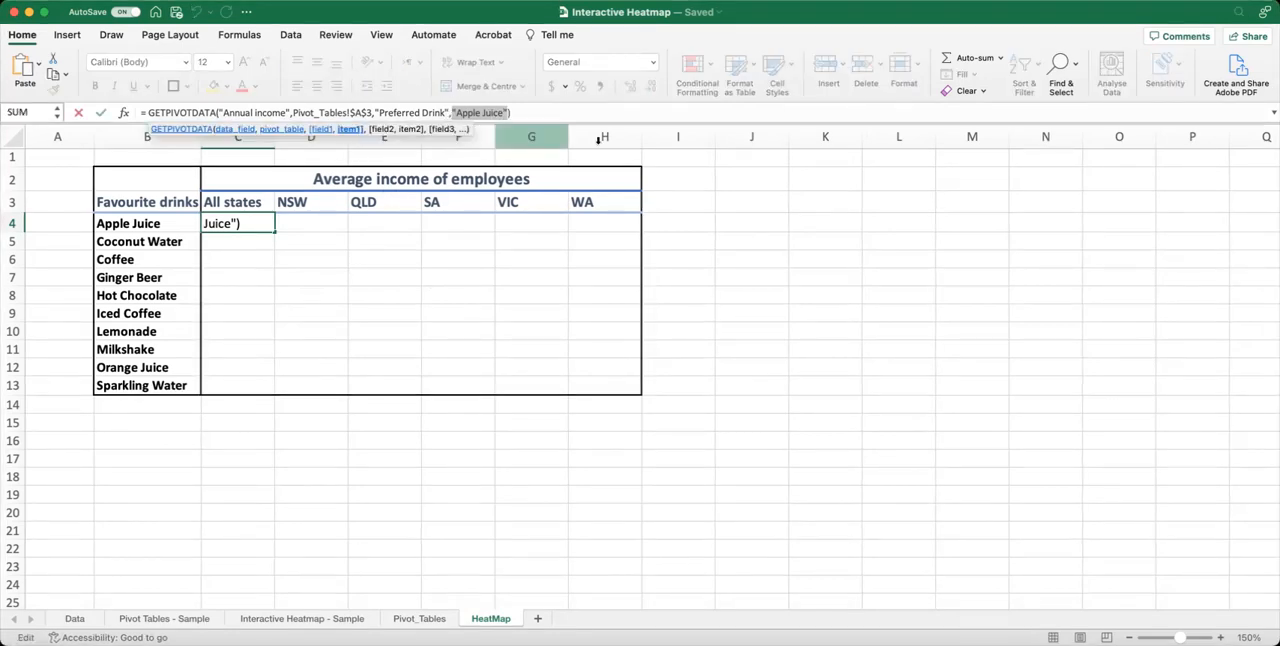
pyautogui.press('BackSpace')
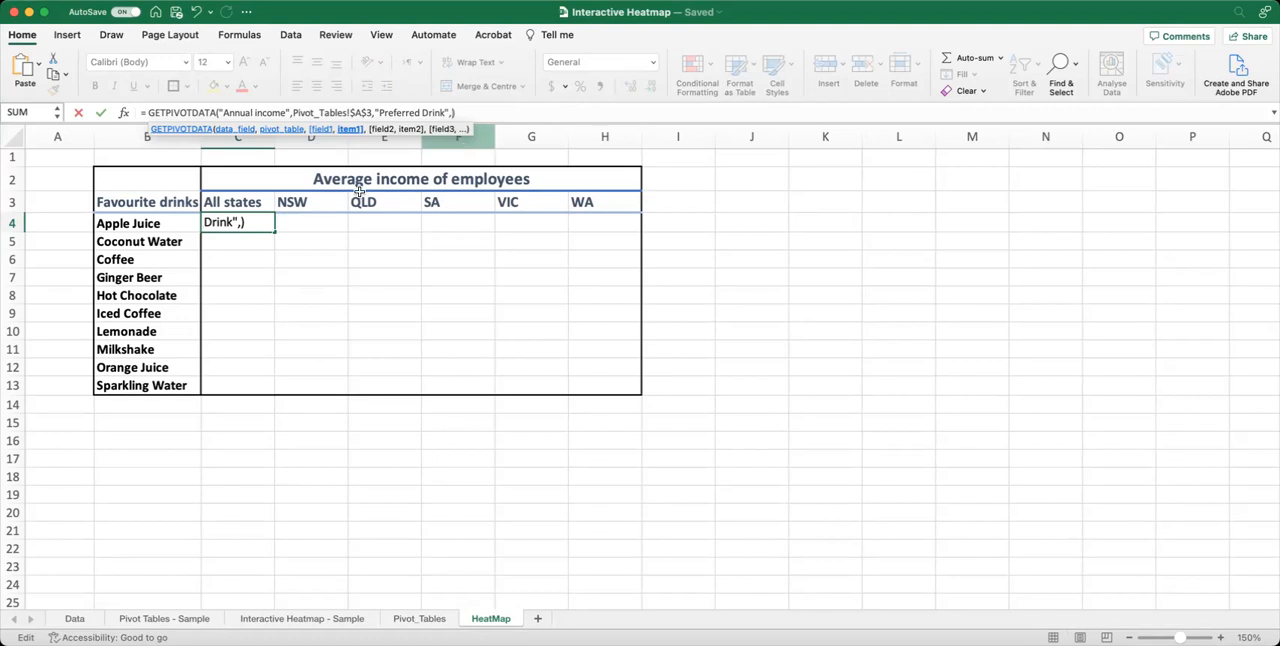
pyautogui.click(157, 224)
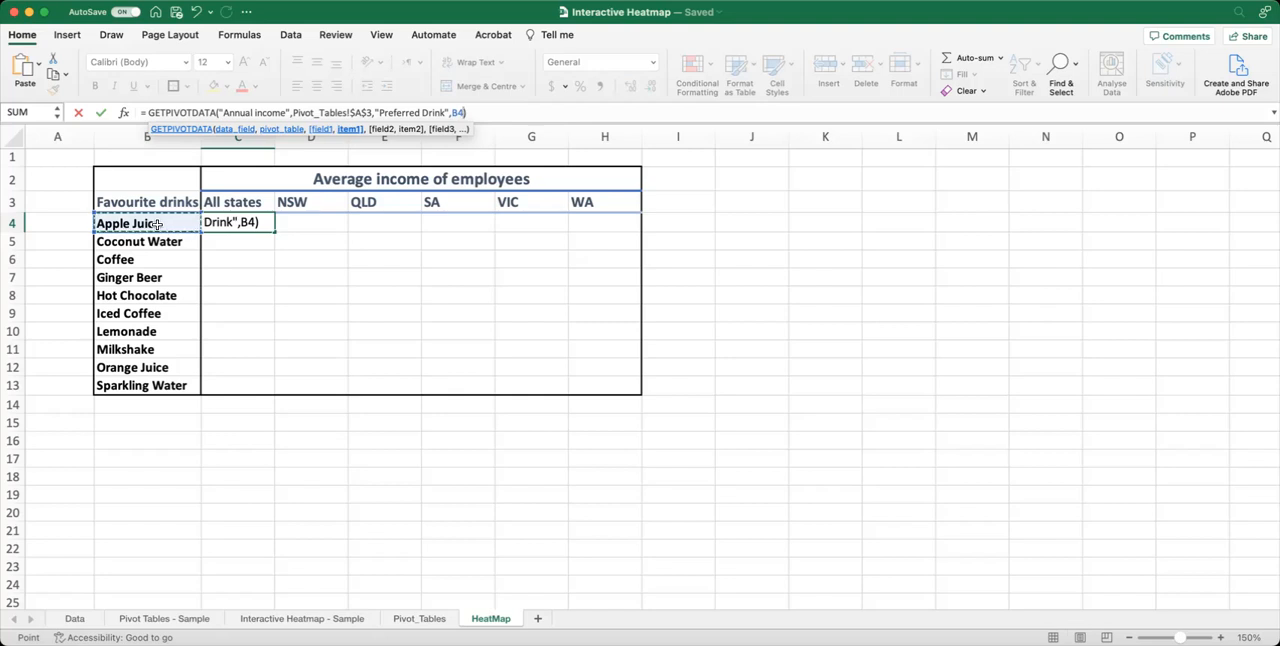
pyautogui.press('Return')
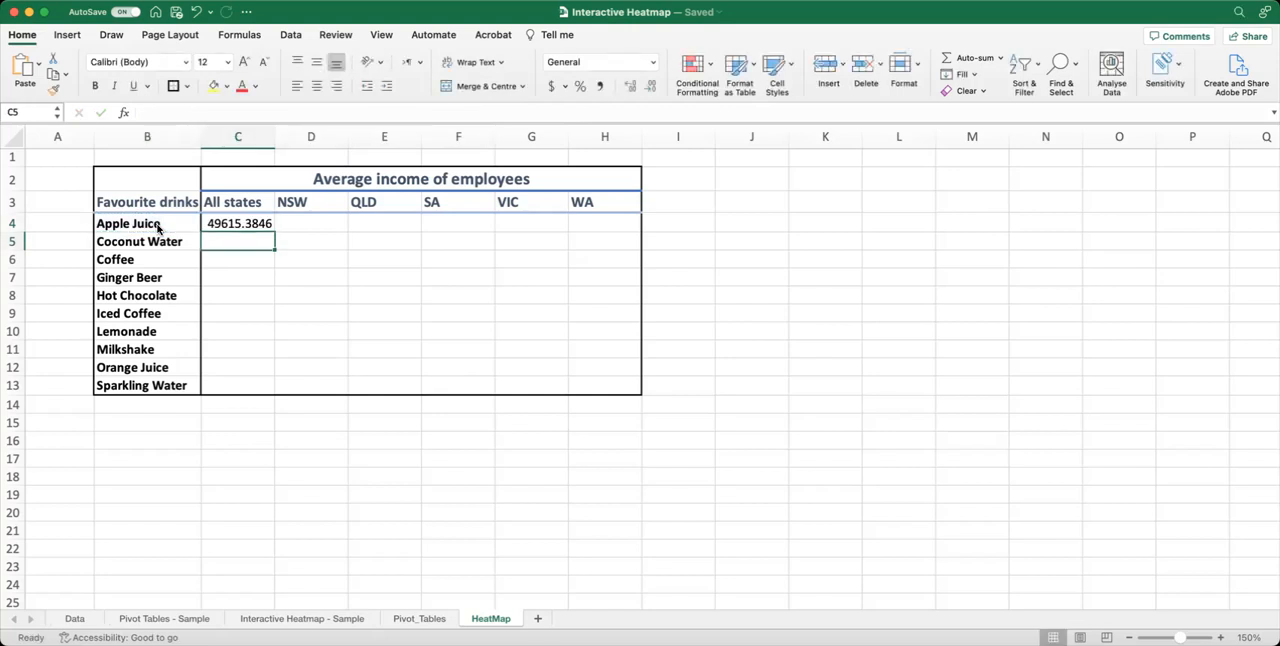
# Wrap C4's GETPIVOTDATA formula in IFERROR with 0 as the value if error.
pyautogui.click(262, 223)
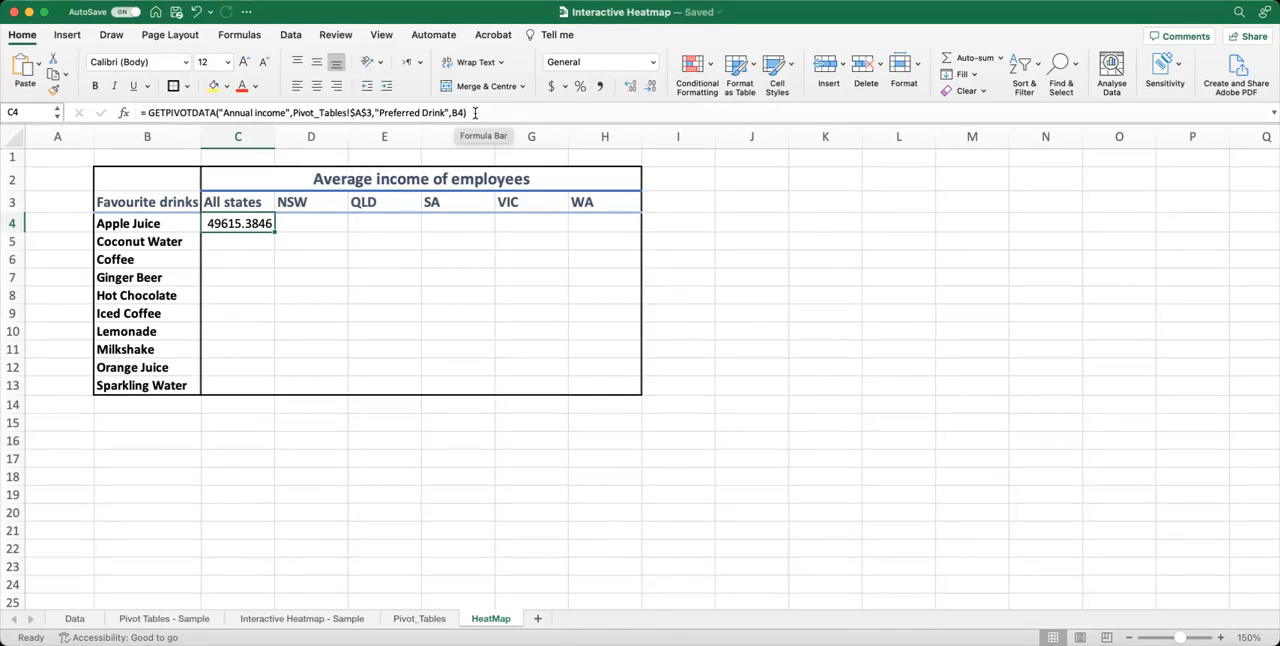
pyautogui.click(147, 113)
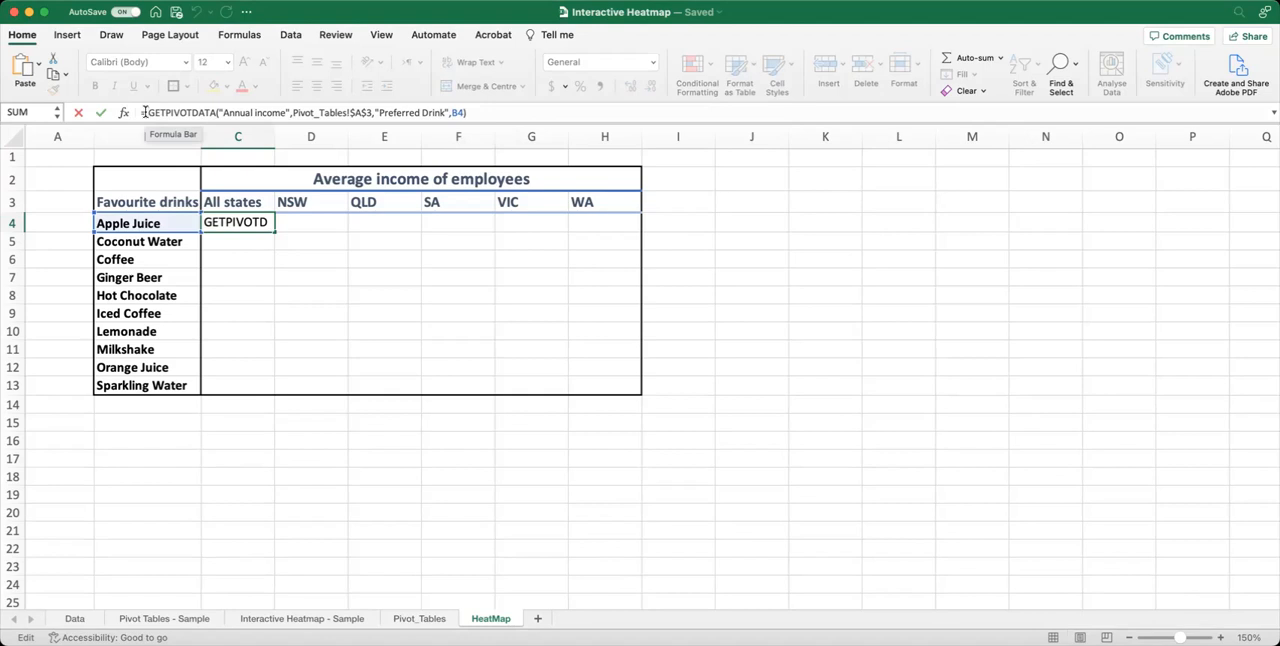
pyautogui.write('iferror')
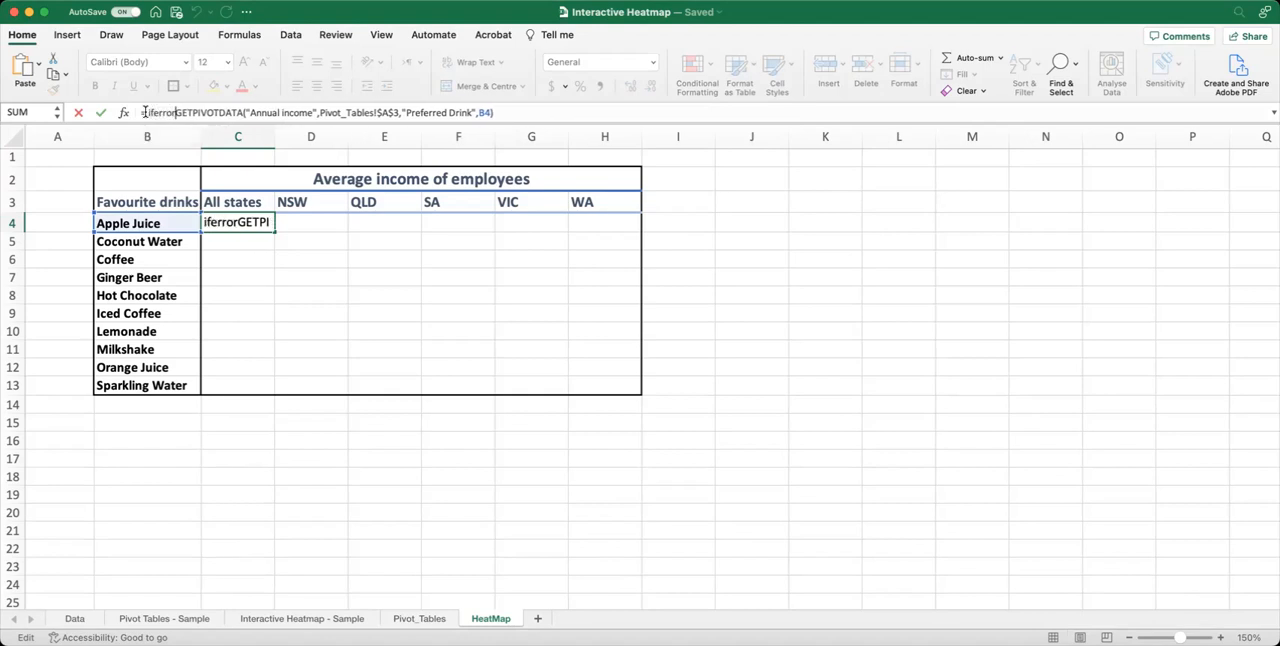
pyautogui.write('(')
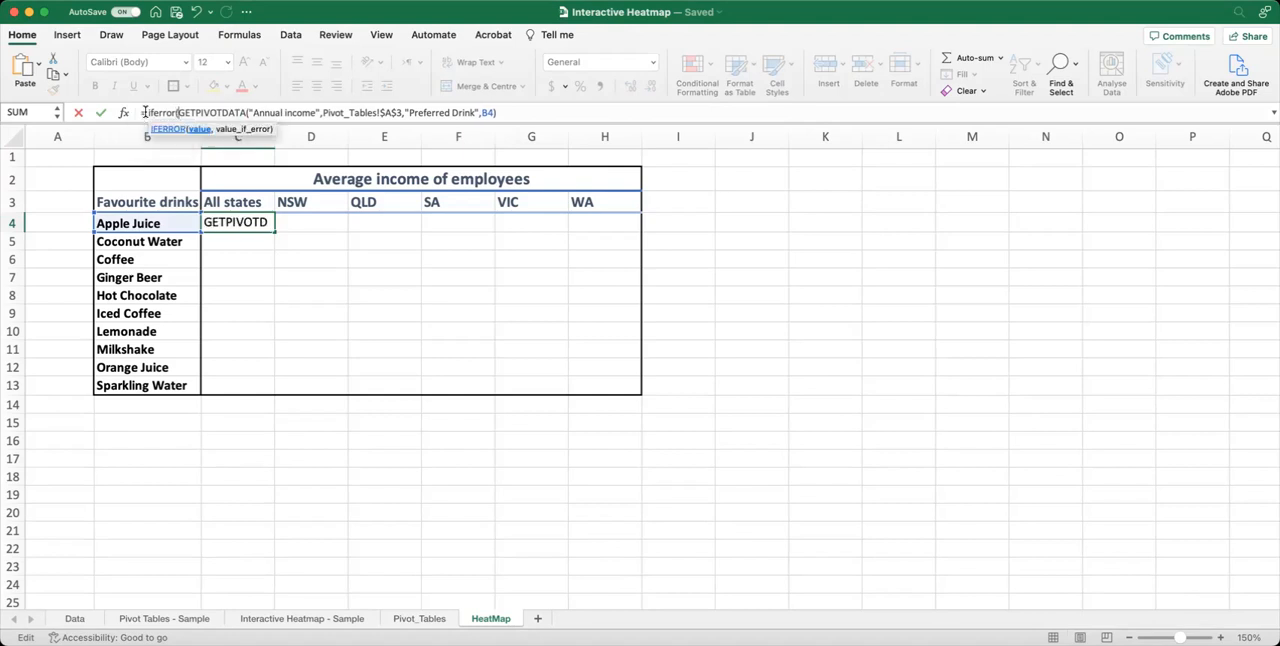
pyautogui.click(512, 113)
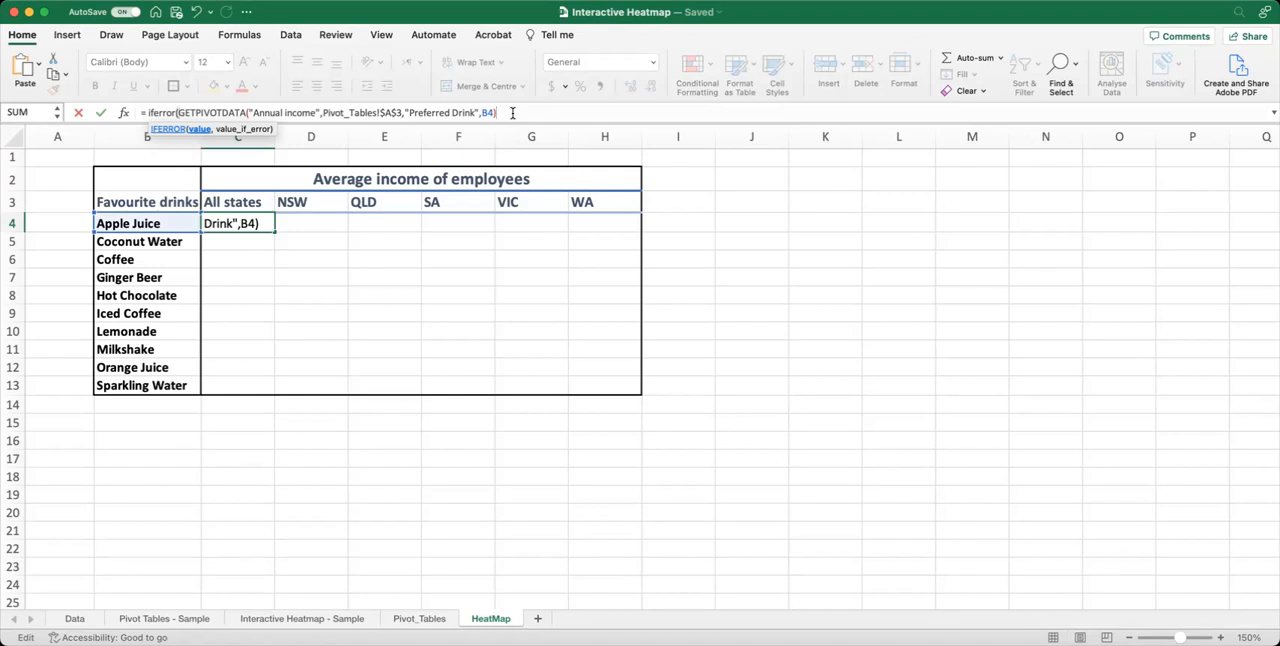
pyautogui.write(',')
pyautogui.write('0)')
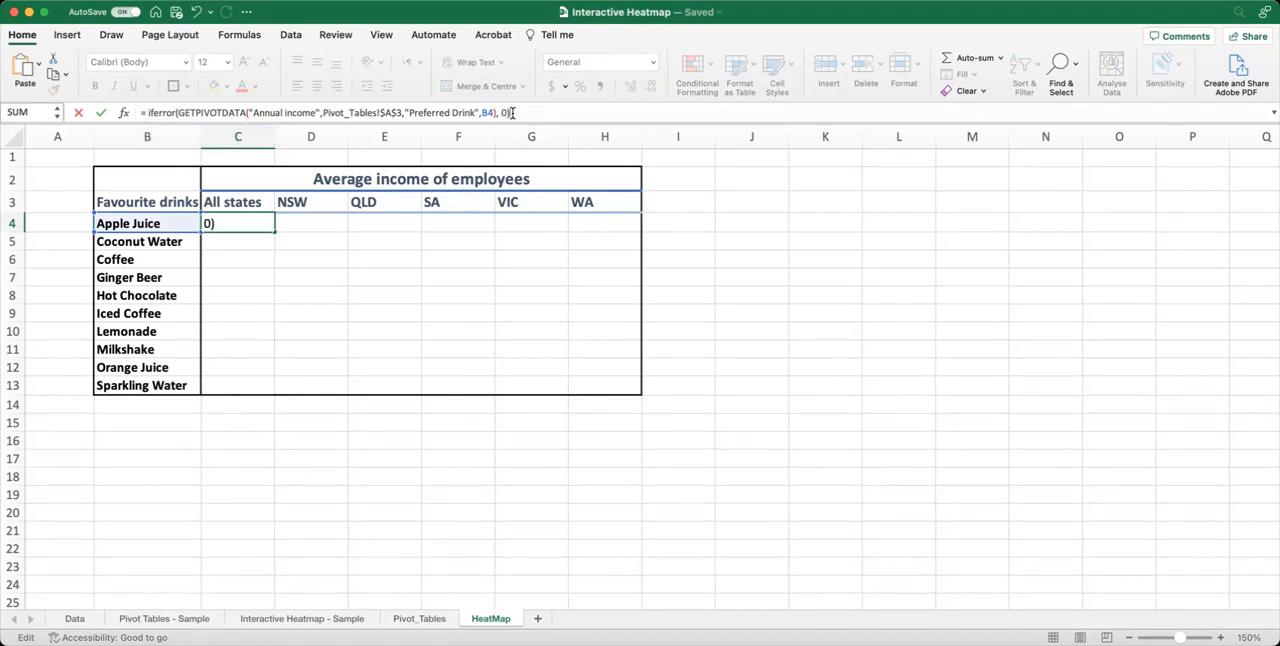
pyautogui.press('Return')
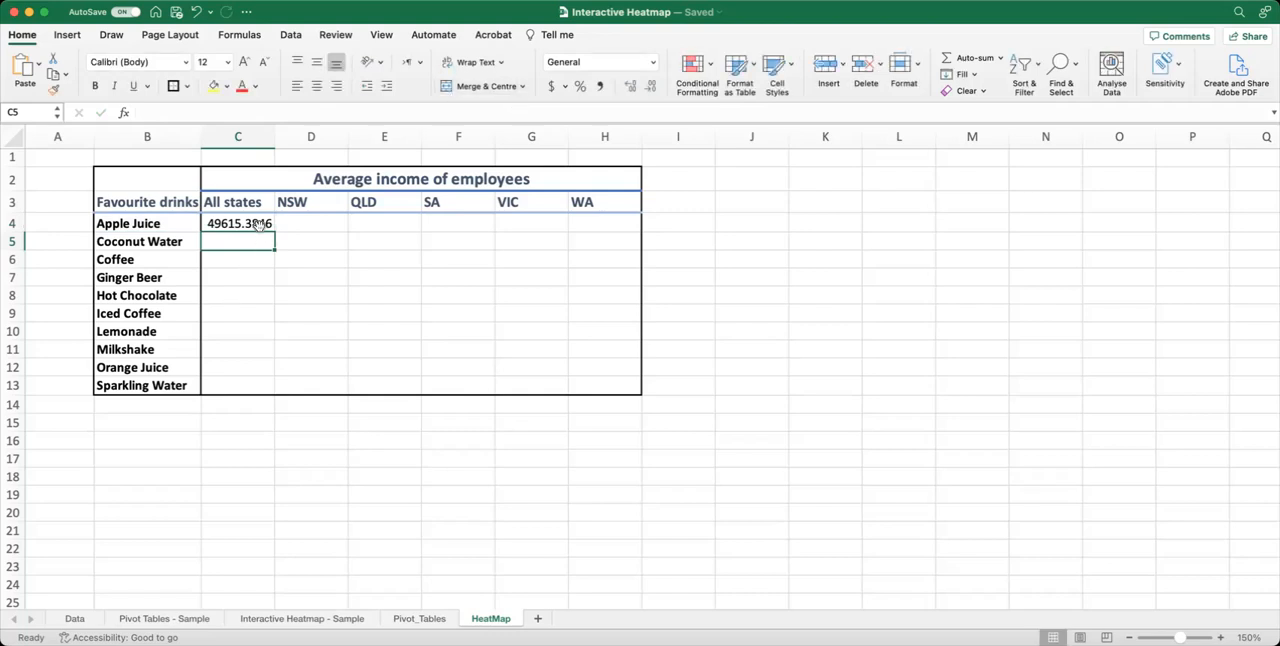
# Fill the C4 formula down the All states column to C13 and check the first and last cells.
pyautogui.click(260, 223)
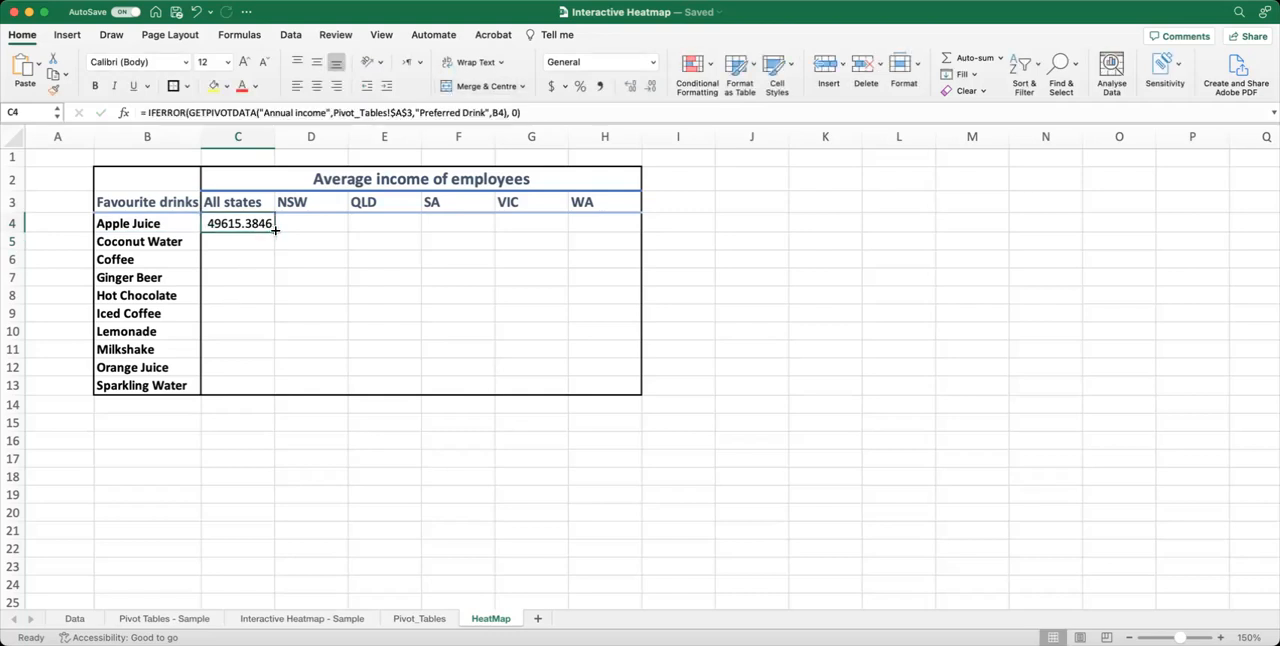
pyautogui.moveTo(275, 231); pyautogui.dragTo(264, 394)
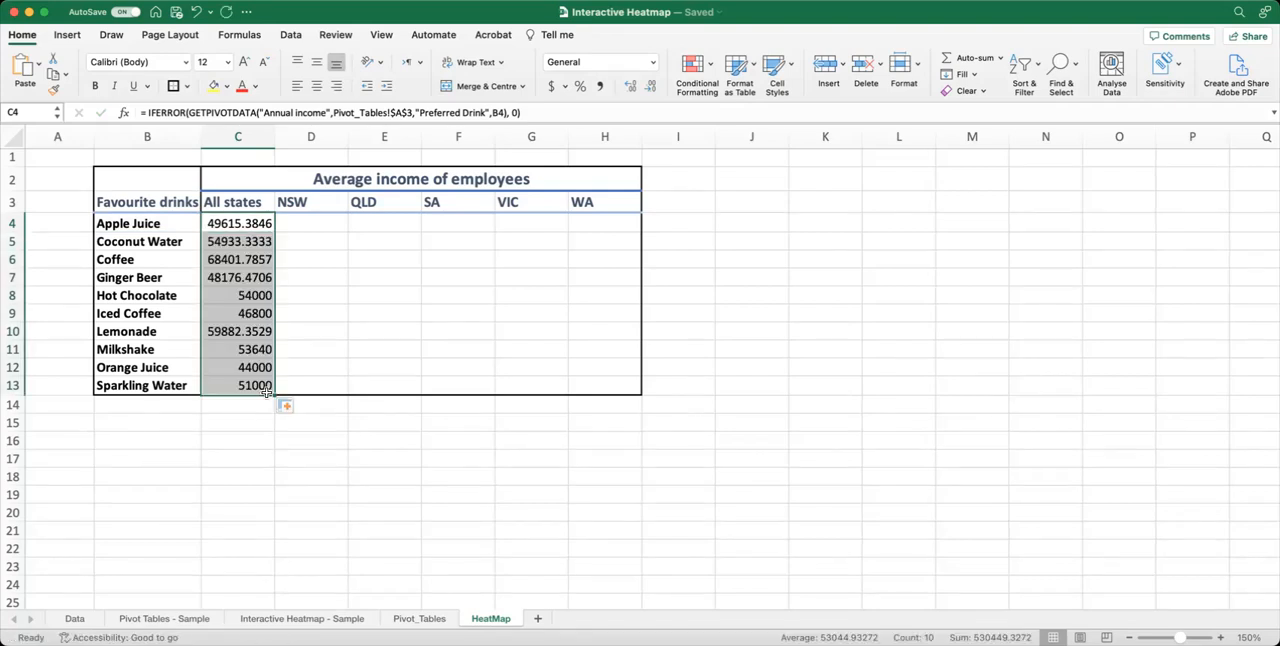
pyautogui.click(249, 226)
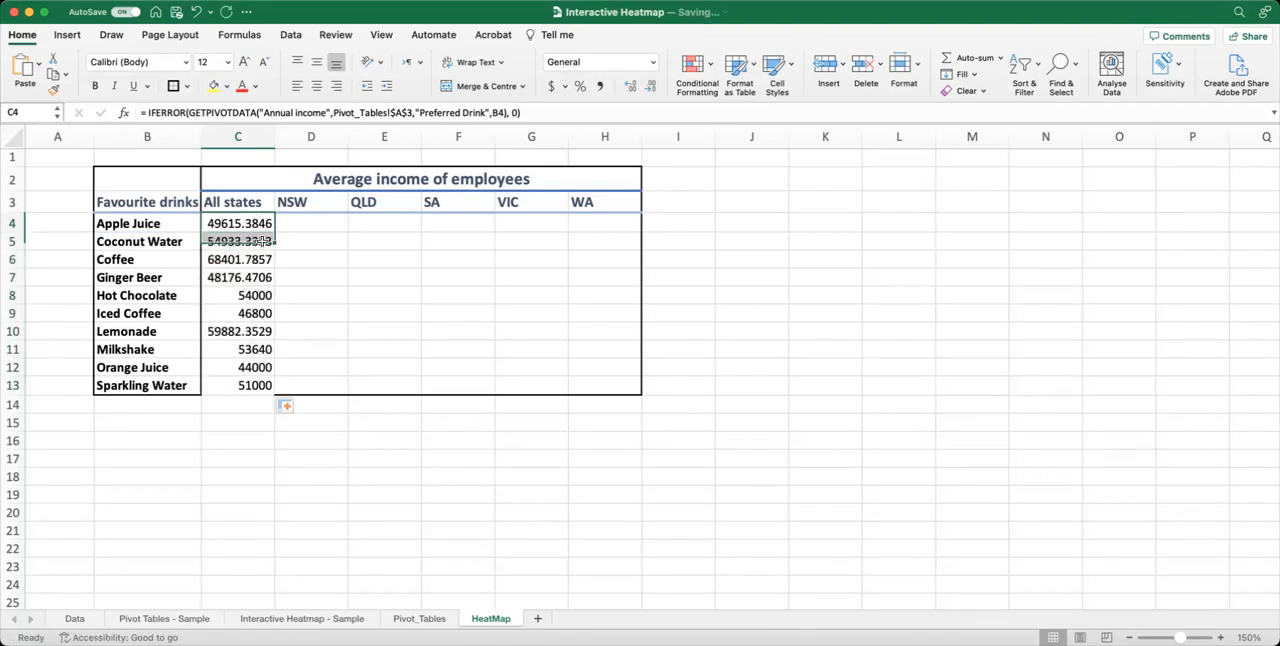
pyautogui.click(254, 387)
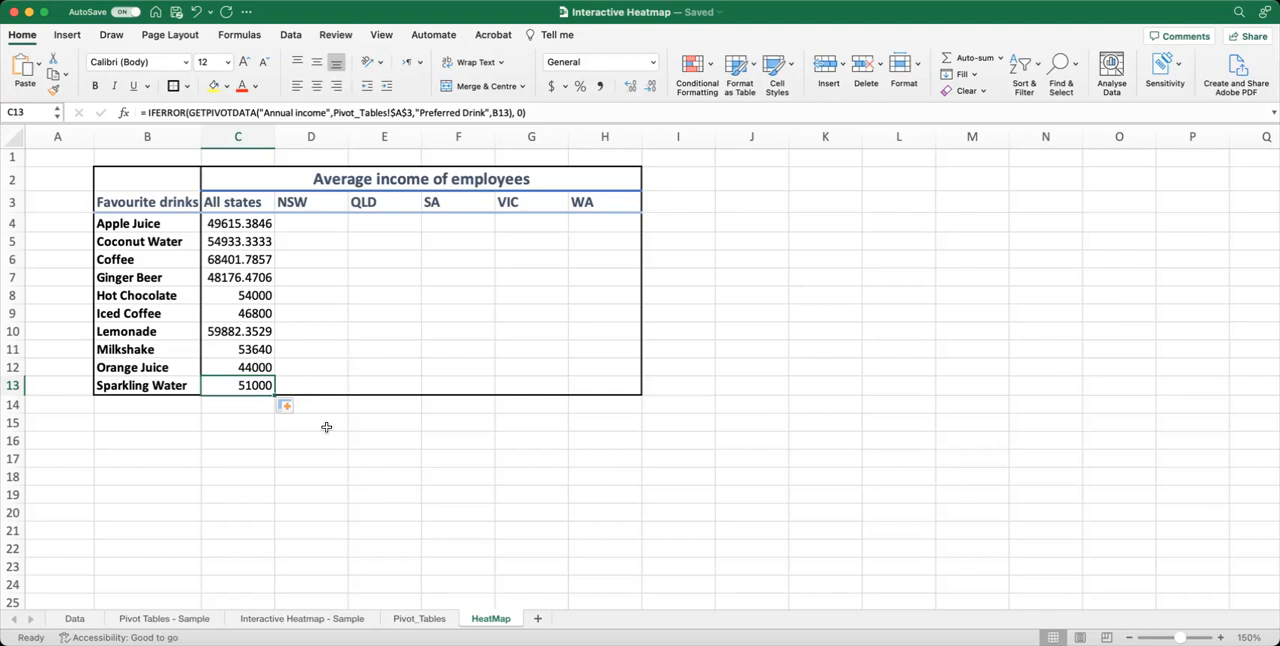
# In D4, enter a GETPIVOTDATA formula referencing the Apple Juice average income in the NSW pivot table on the Pivot_Tables sheet.
pyautogui.click(325, 223)
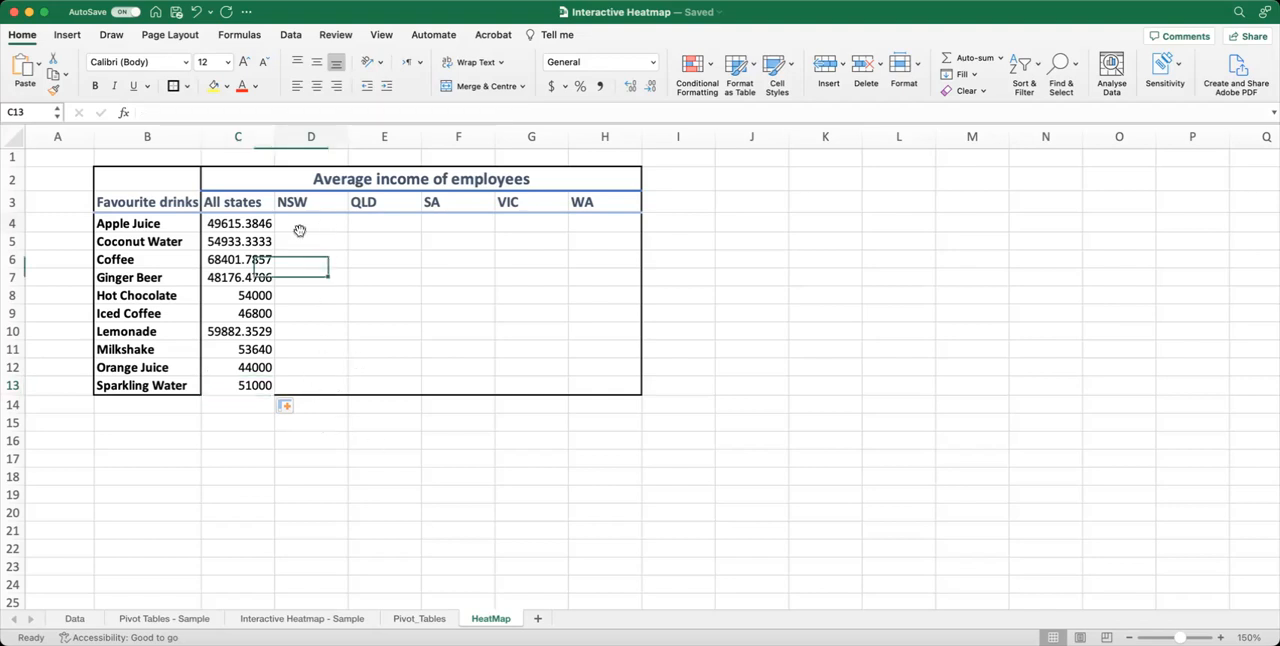
pyautogui.write('=')
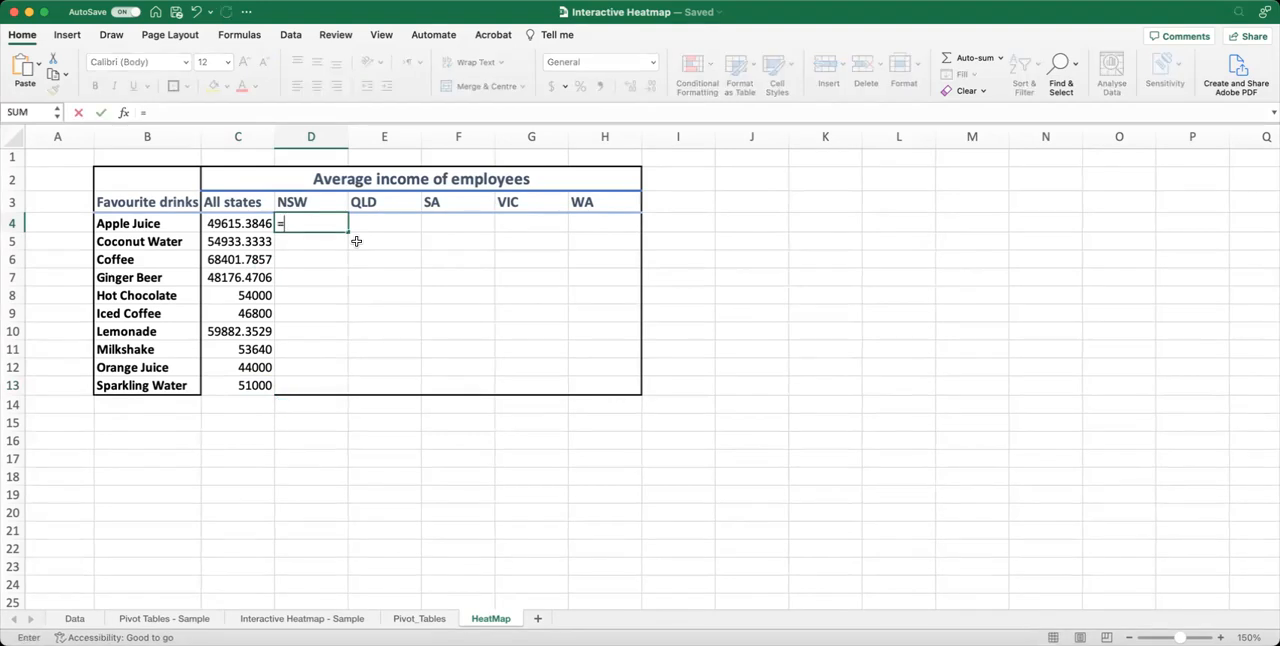
pyautogui.click(420, 618)
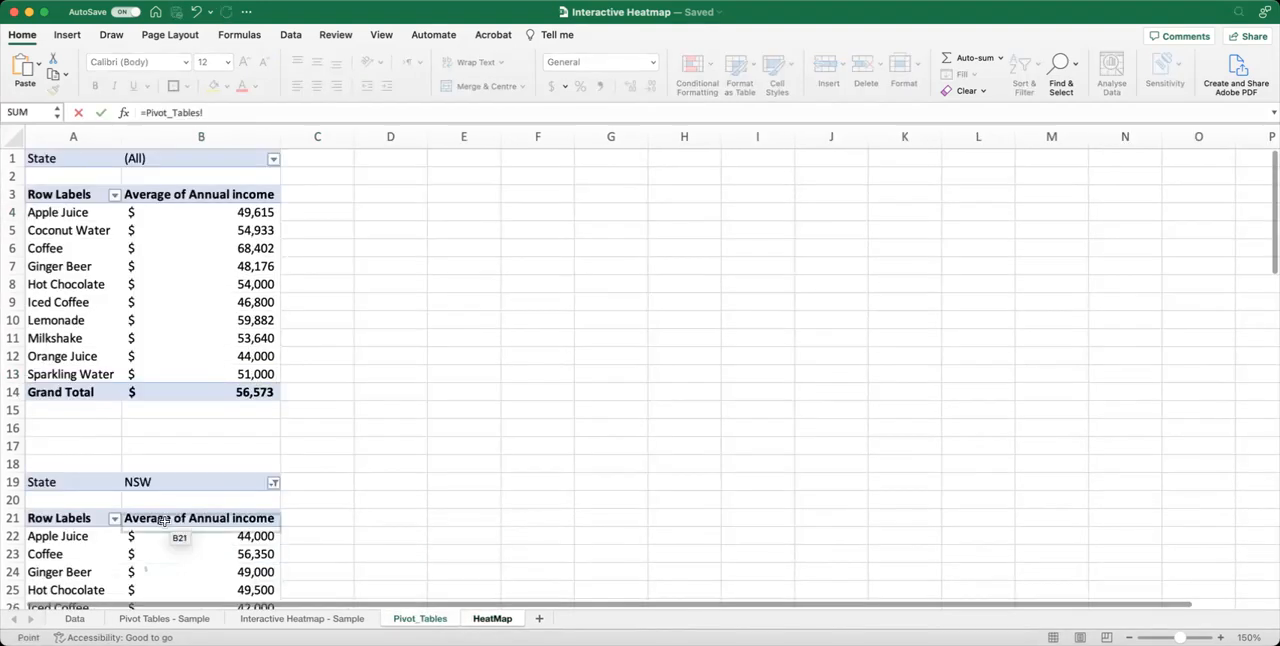
pyautogui.scroll(-4, 162, 521)
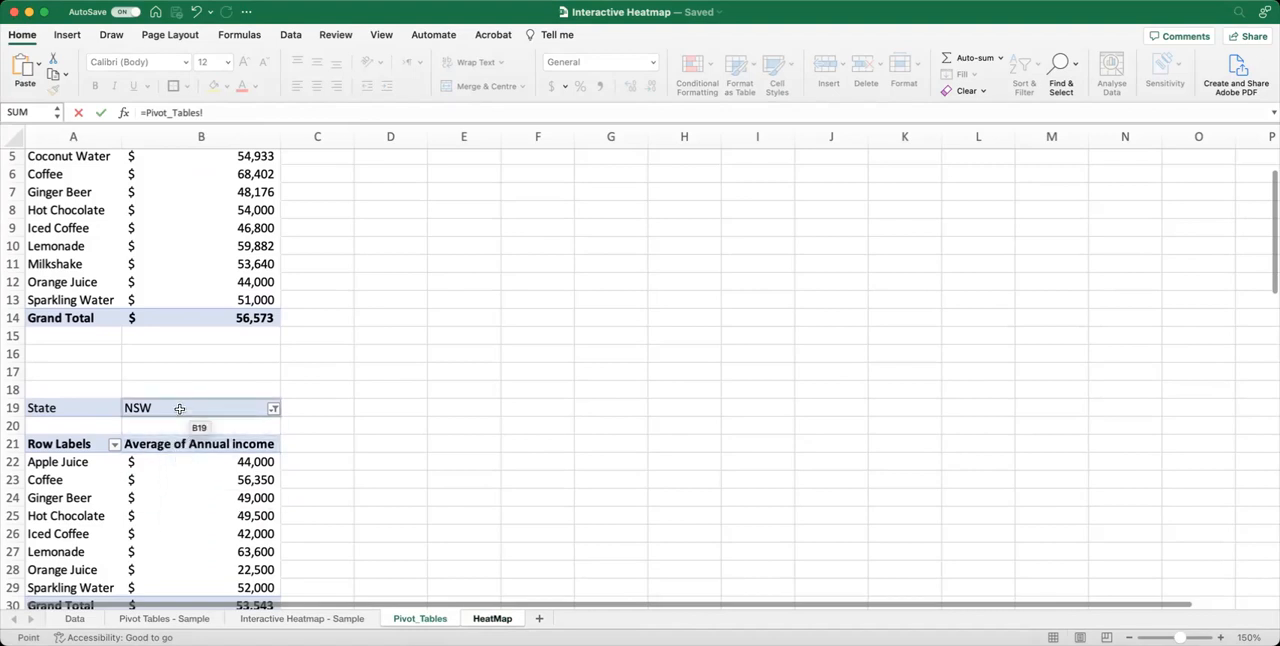
pyautogui.click(168, 463)
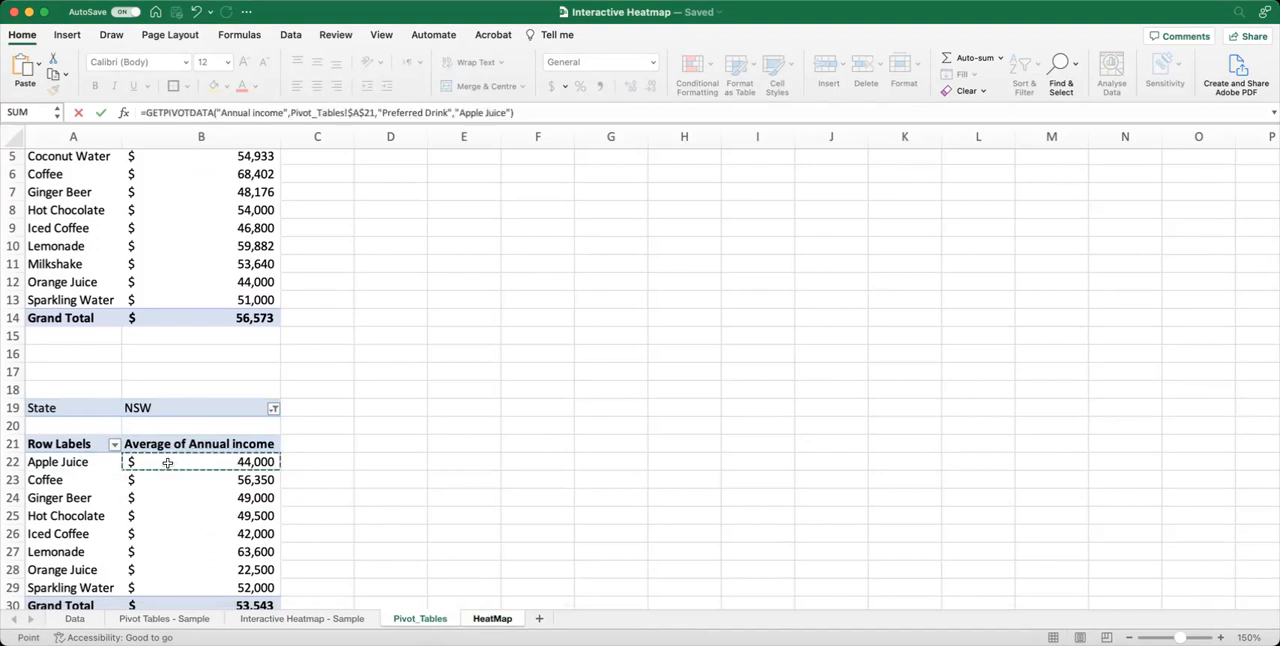
pyautogui.press('Return')
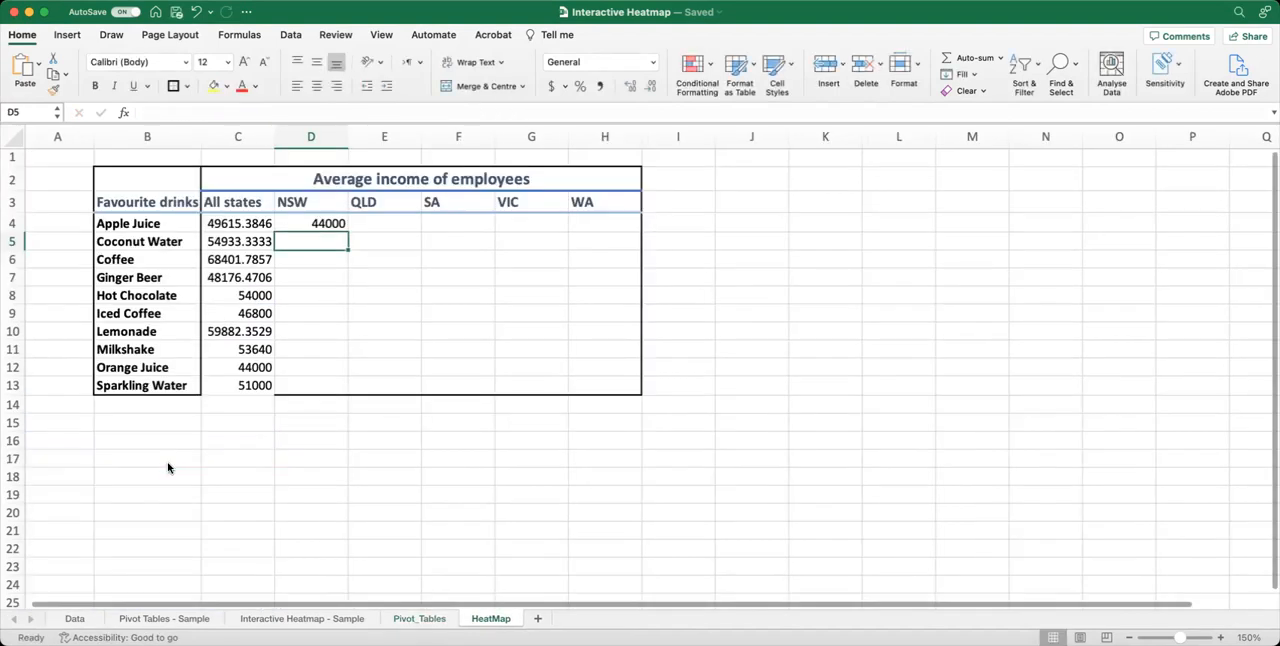
# Replace the fixed "Apple Juice" item in D4's GETPIVOTDATA formula with a reference to cell B4.
pyautogui.click(322, 226)
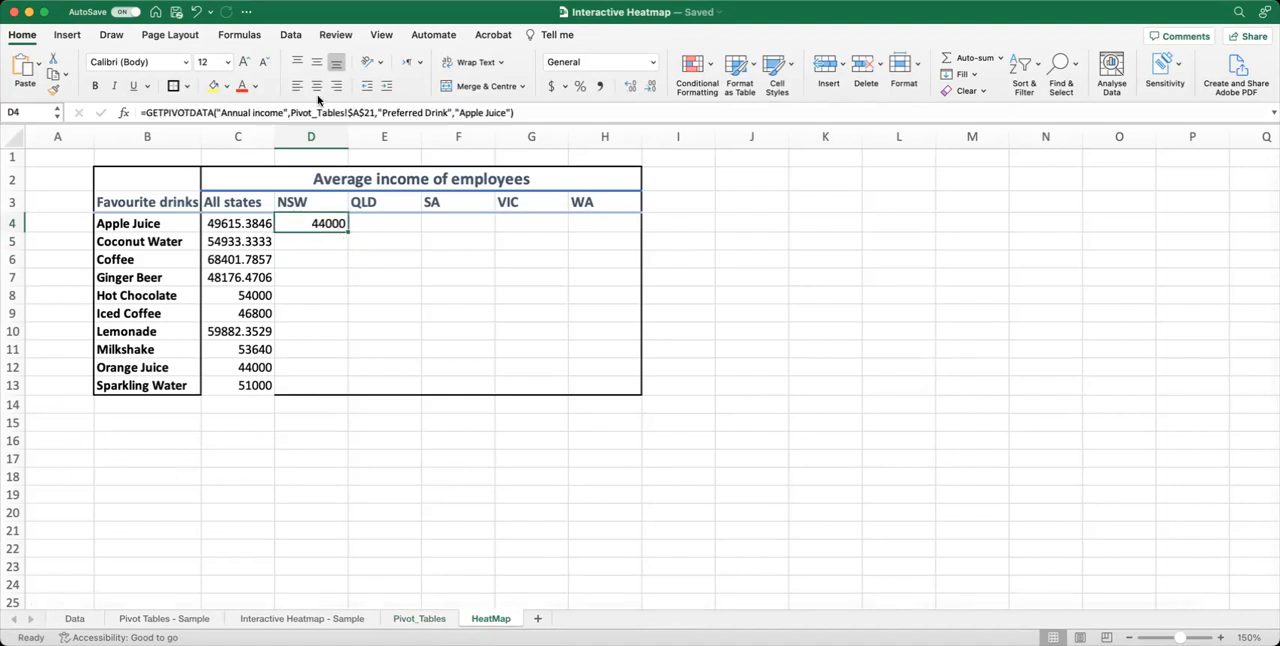
pyautogui.moveTo(455, 112); pyautogui.dragTo(508, 112)
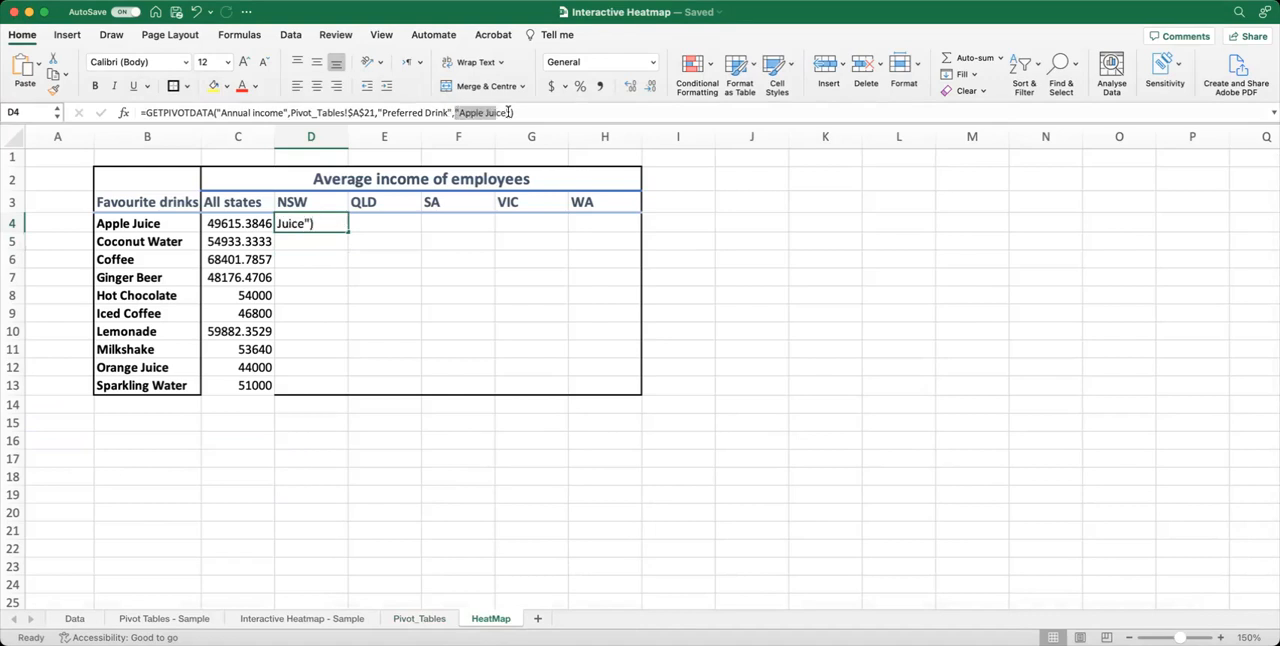
pyautogui.press('BackSpace')
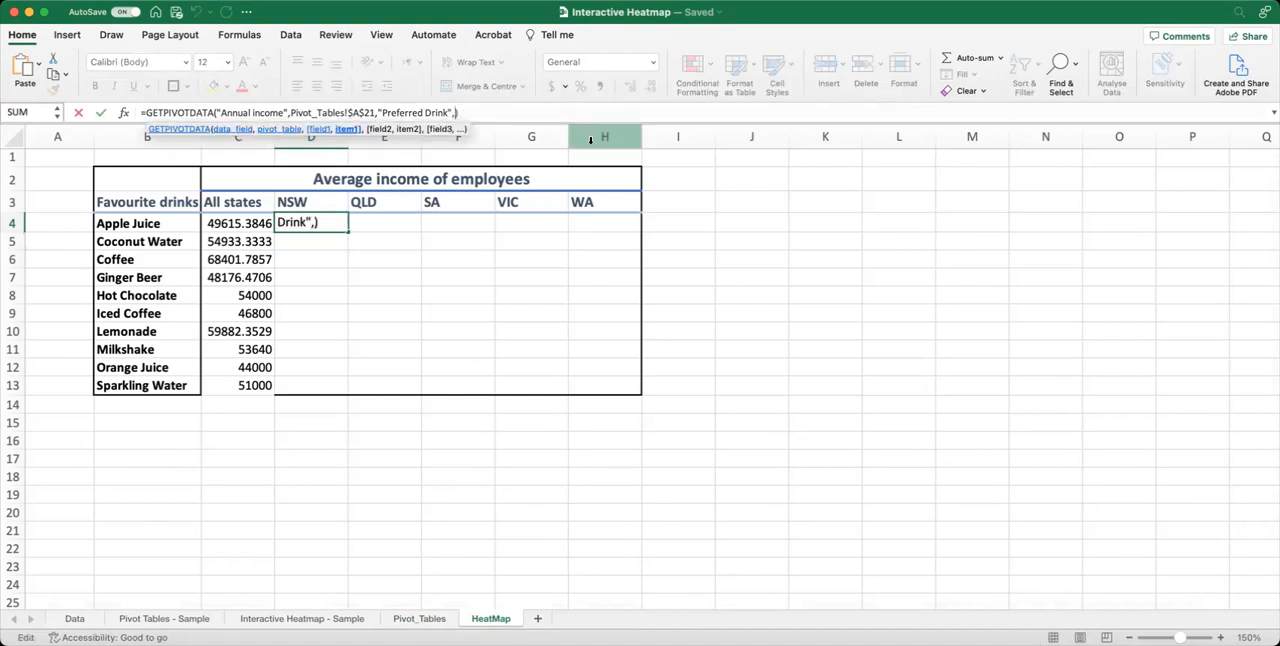
pyautogui.click(143, 224)
pyautogui.press('Return')
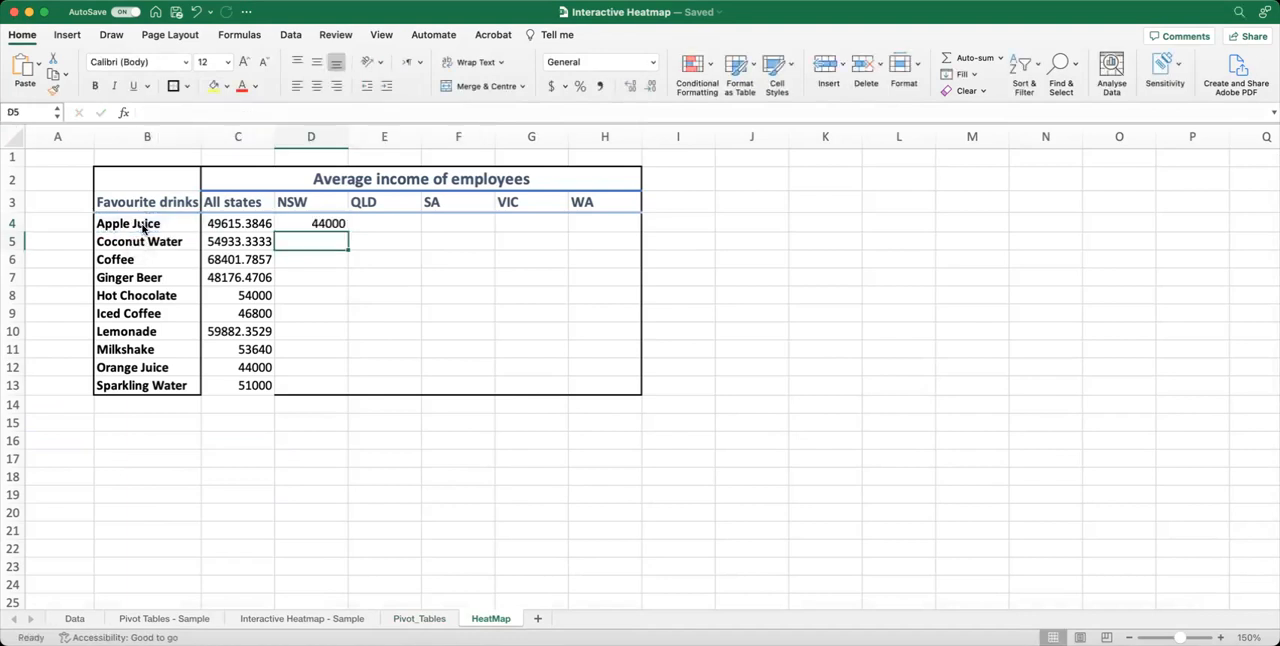
# Wrap D4's GETPIVOTDATA formula in IFERROR with 0 as the value if error.
pyautogui.click(328, 225)
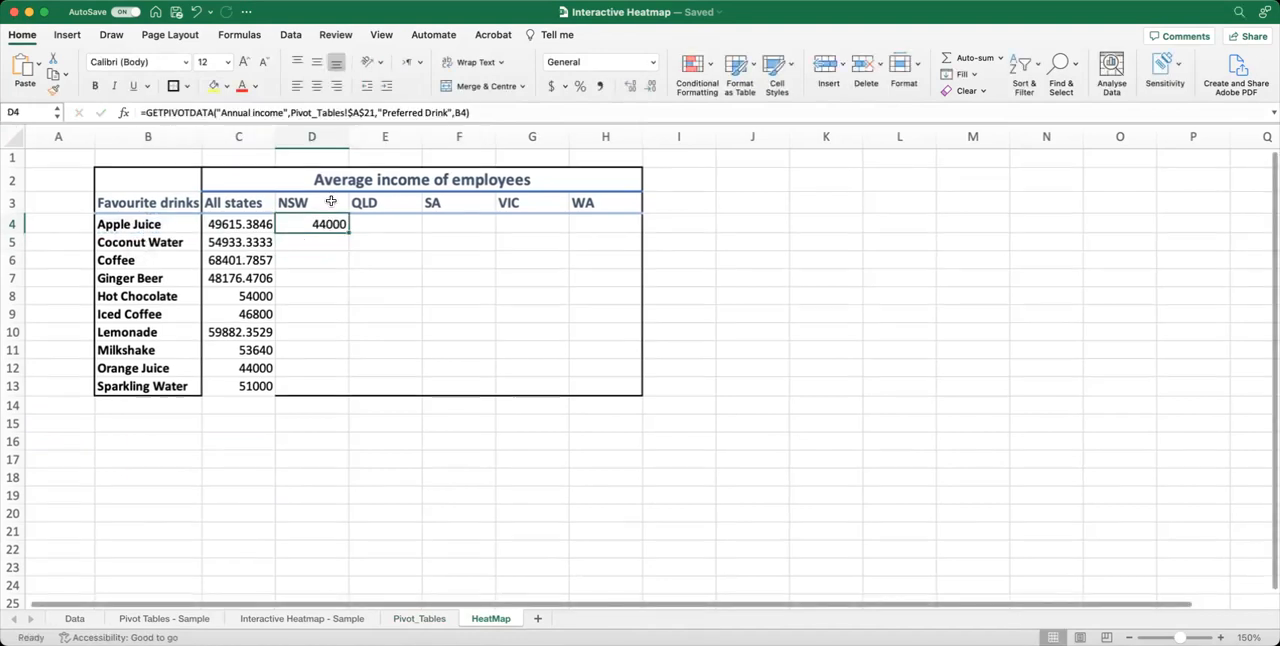
pyautogui.click(138, 112)
pyautogui.write('iferror')
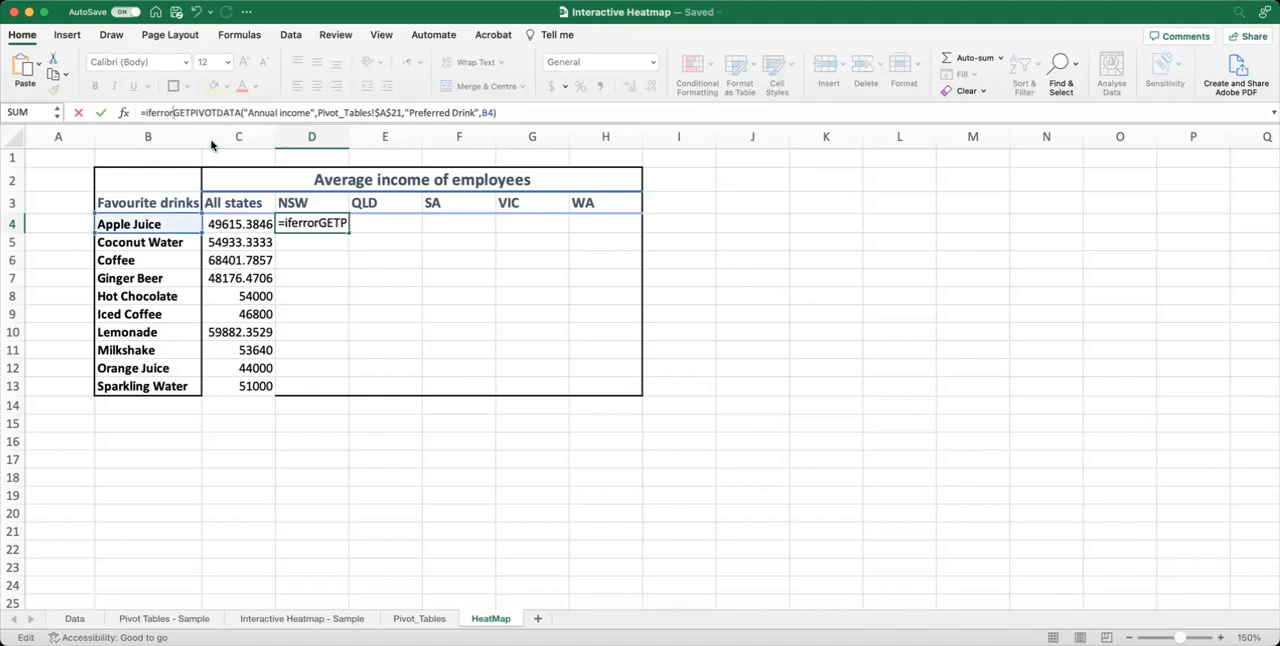
pyautogui.write('(')
pyautogui.click(518, 114)
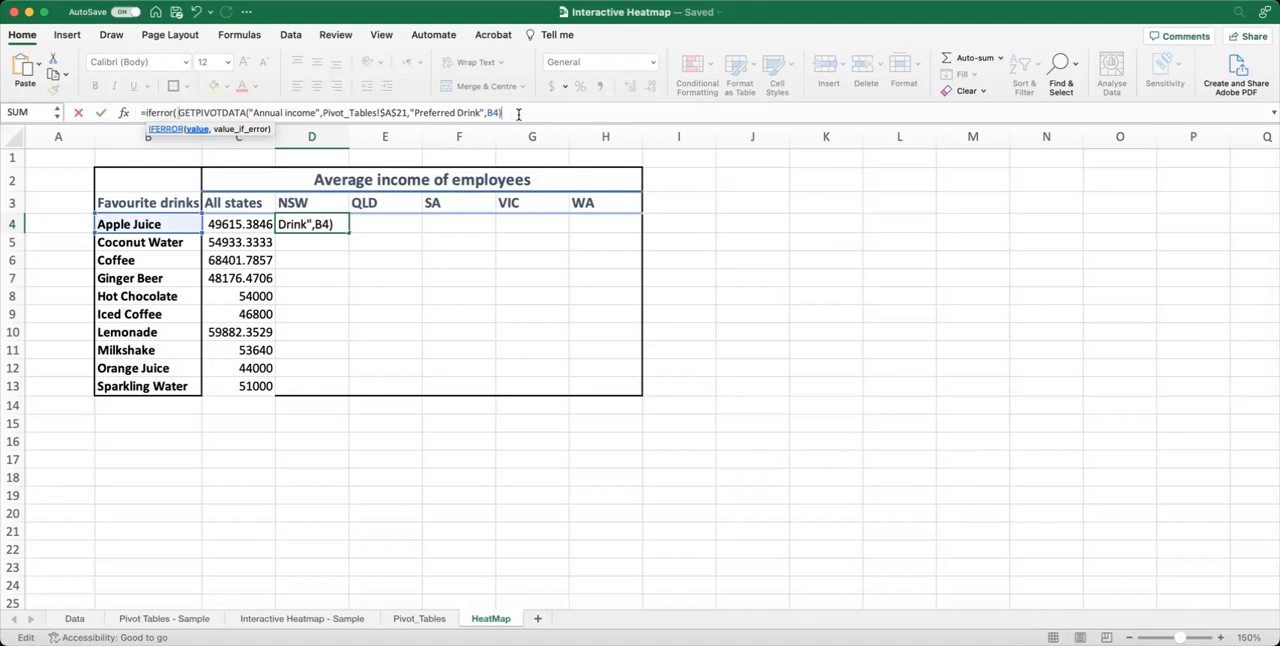
pyautogui.write(',0)')
pyautogui.press('Return')
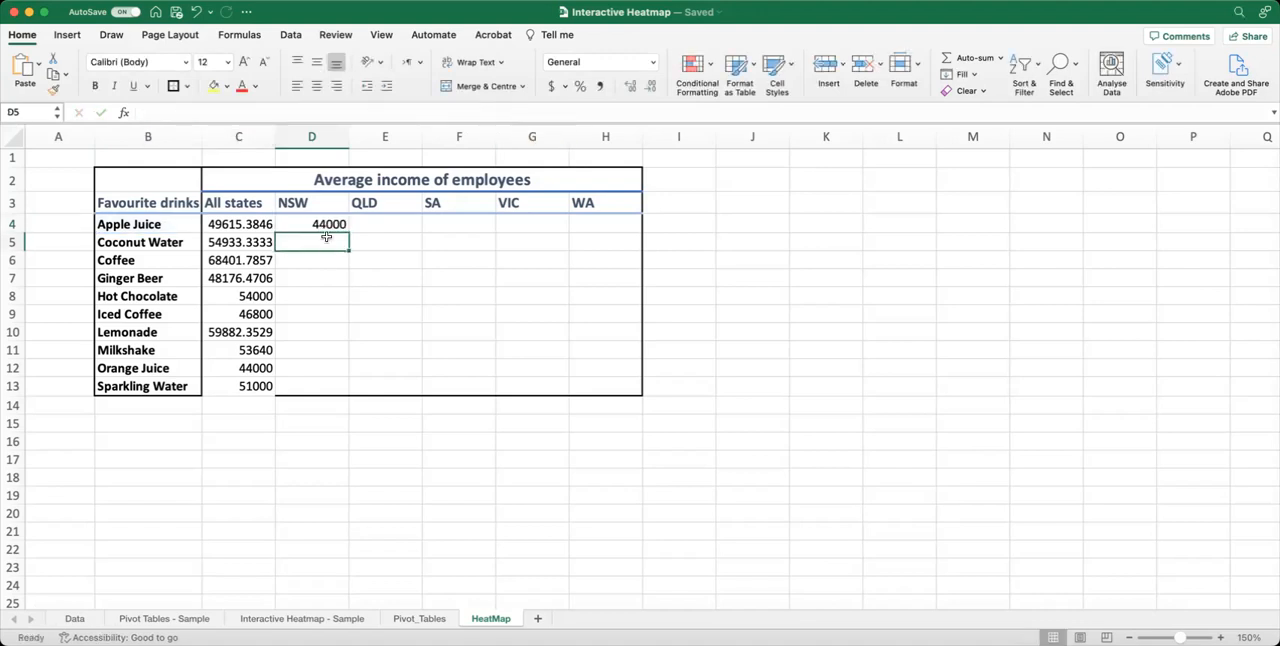
# Fill the D4 formula down the NSW column to D13 and check the Coconut Water cell.
pyautogui.click(328, 226)
pyautogui.moveTo(346, 232); pyautogui.dragTo(338, 396)
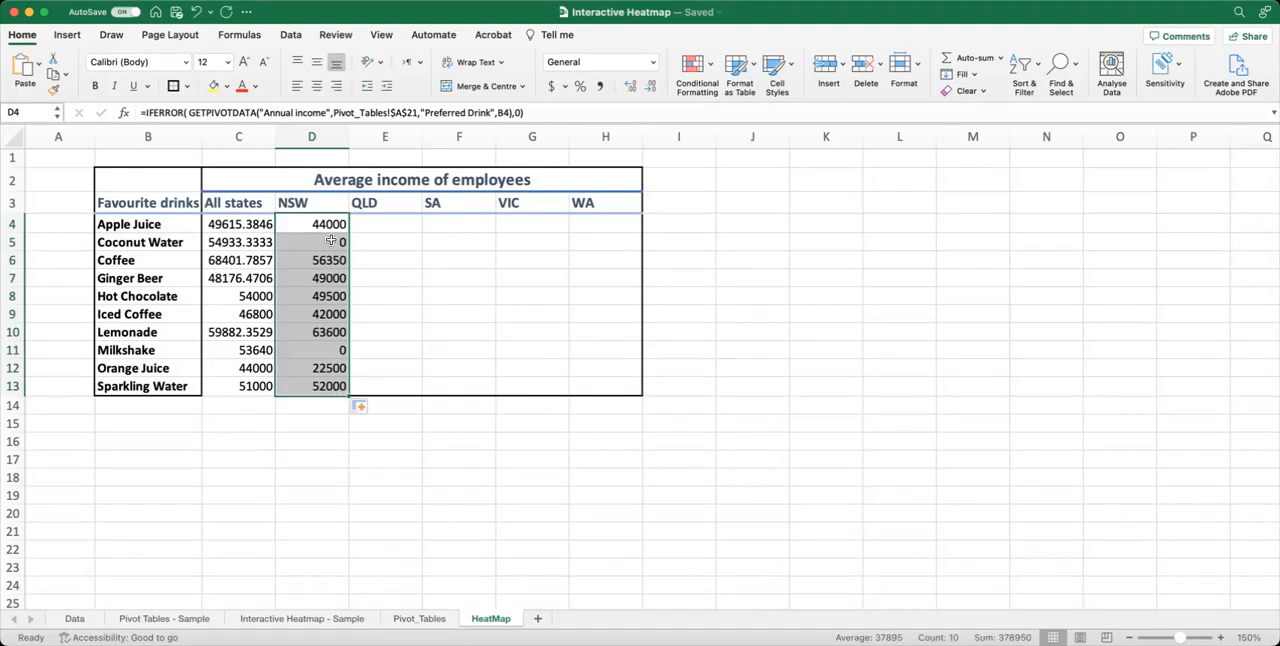
pyautogui.click(330, 244)
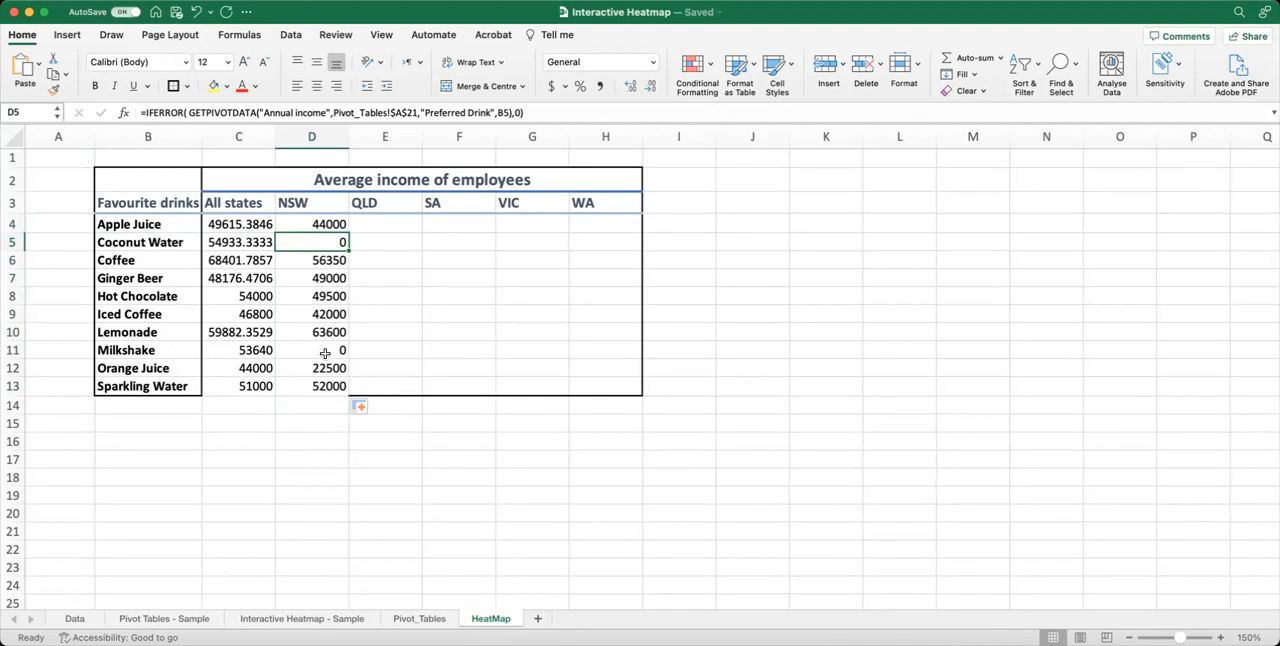
# In E4, enter a GETPIVOTDATA formula referencing the Apple Juice average income in the QLD pivot table on the Pivot_Tables sheet.
pyautogui.click(388, 225)
pyautogui.write('=')
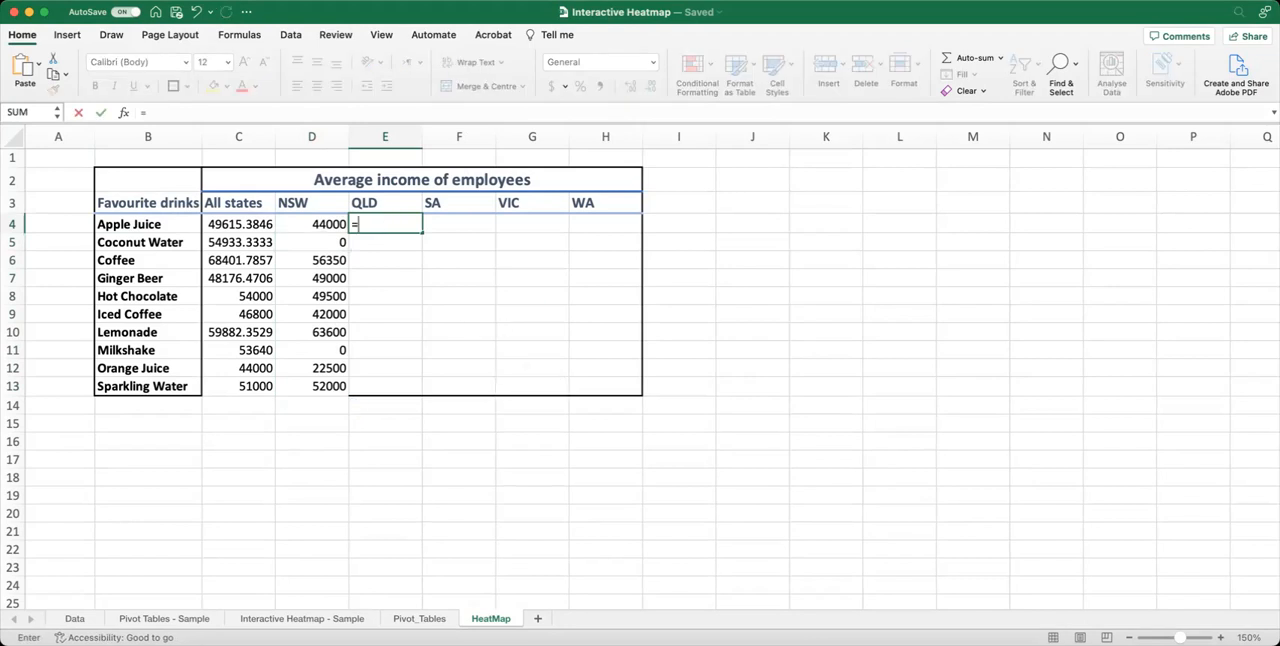
pyautogui.click(416, 618)
pyautogui.scroll(-10, 218, 509)
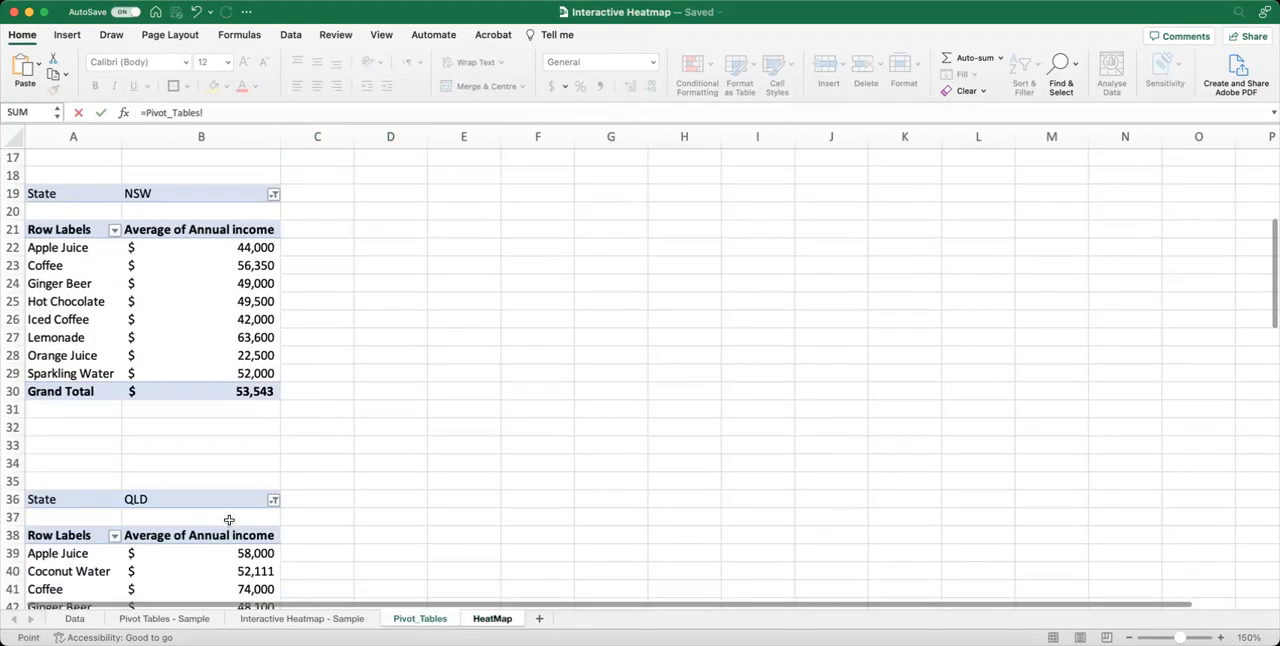
pyautogui.click(226, 424)
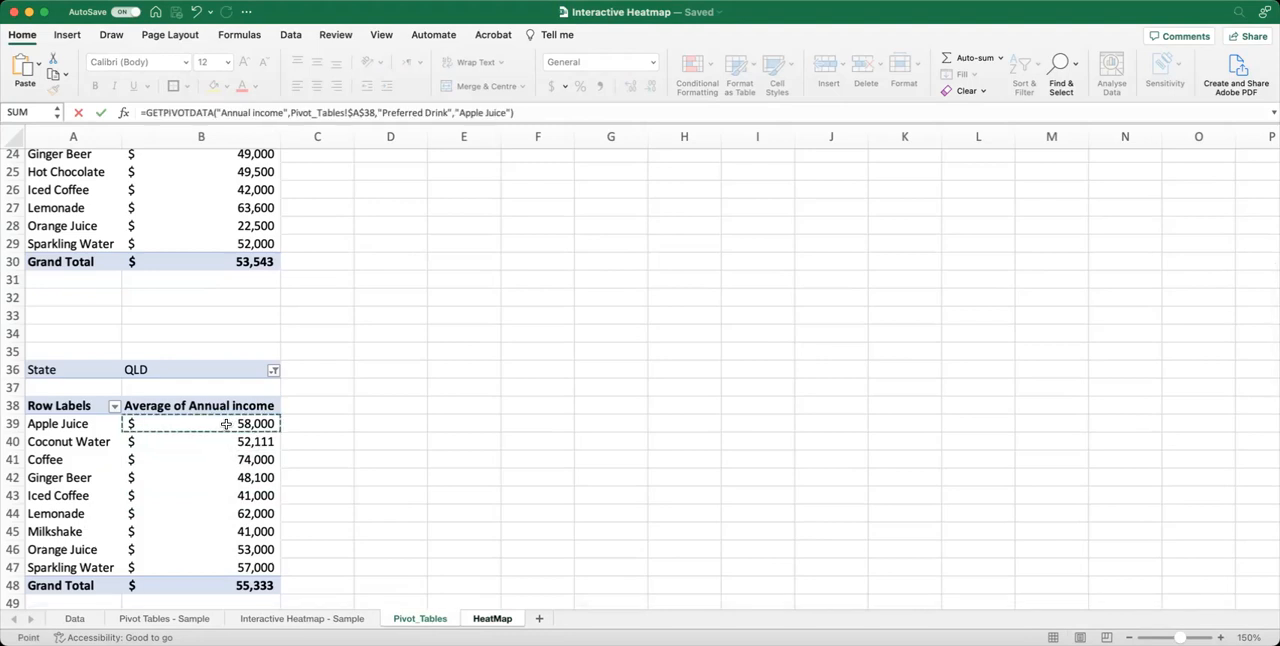
pyautogui.press('Return')
# Replace the fixed "Apple Juice" item in E4's GETPIVOTDATA formula with a reference to cell B4.
pyautogui.click(394, 224)
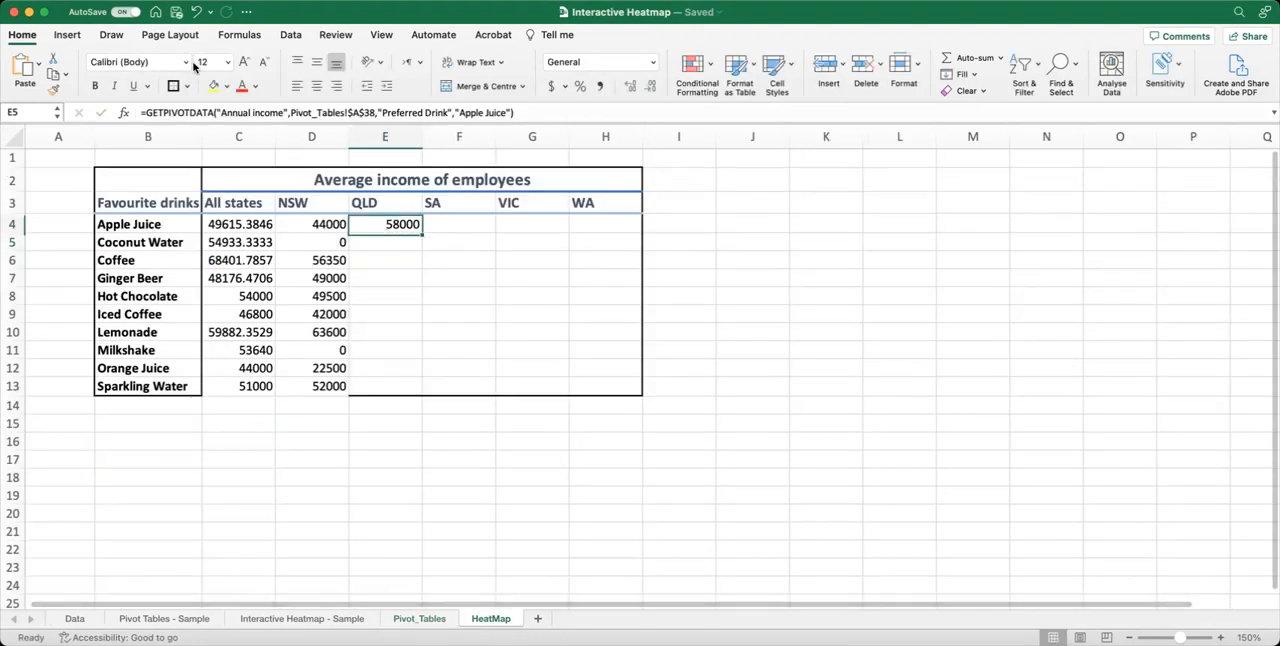
pyautogui.click(456, 112)
pyautogui.moveTo(456, 112); pyautogui.dragTo(505, 112)
pyautogui.click(509, 112)
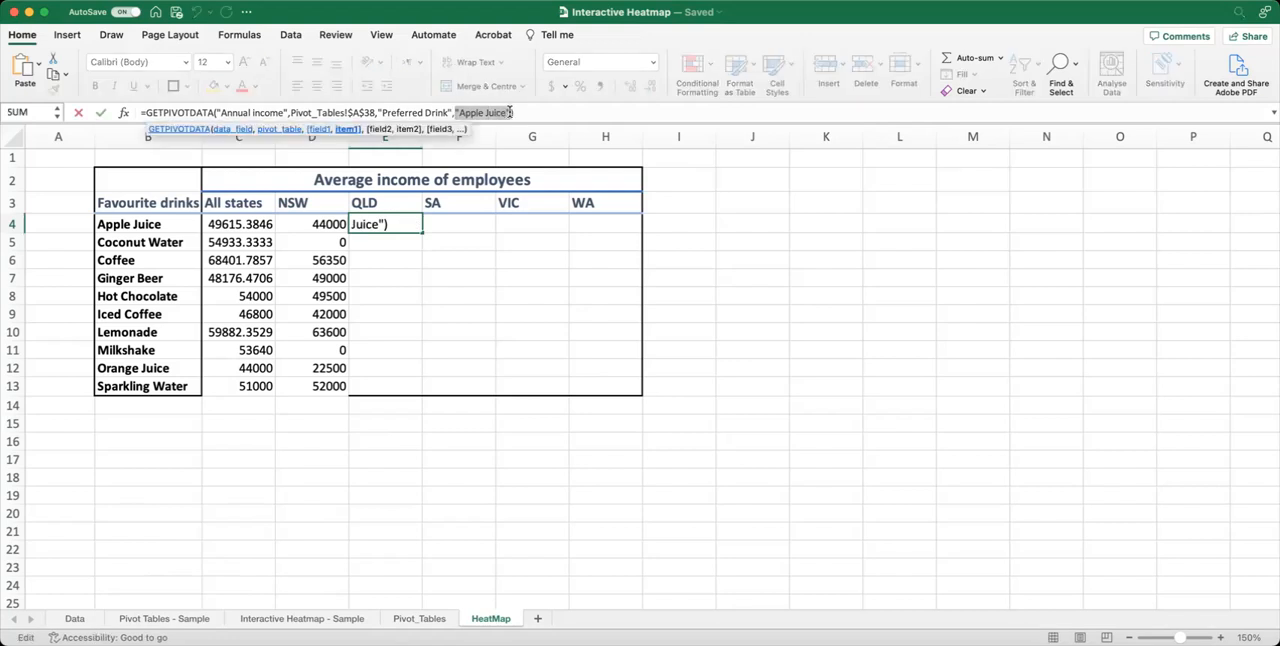
pyautogui.click(169, 224)
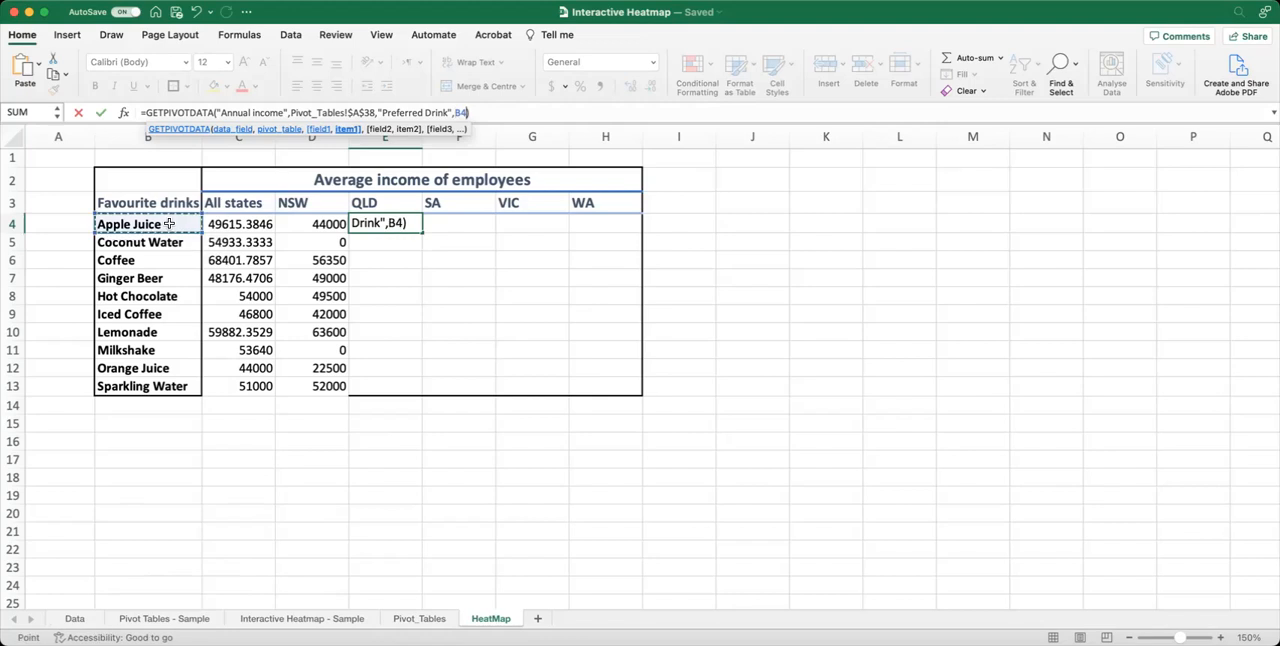
pyautogui.press('Return')
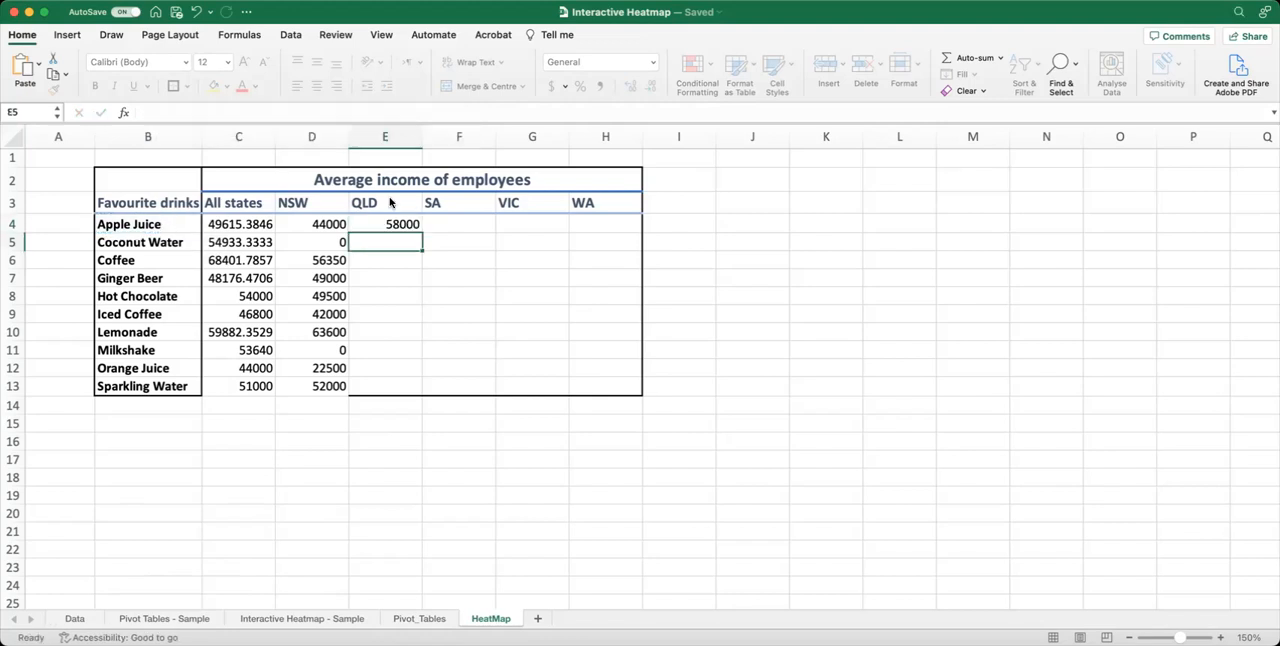
# Wrap E4's GETPIVOTDATA formula in IFERROR with 0 as the value if error.
pyautogui.click(405, 225)
pyautogui.click(145, 112)
pyautogui.write('iferror(')
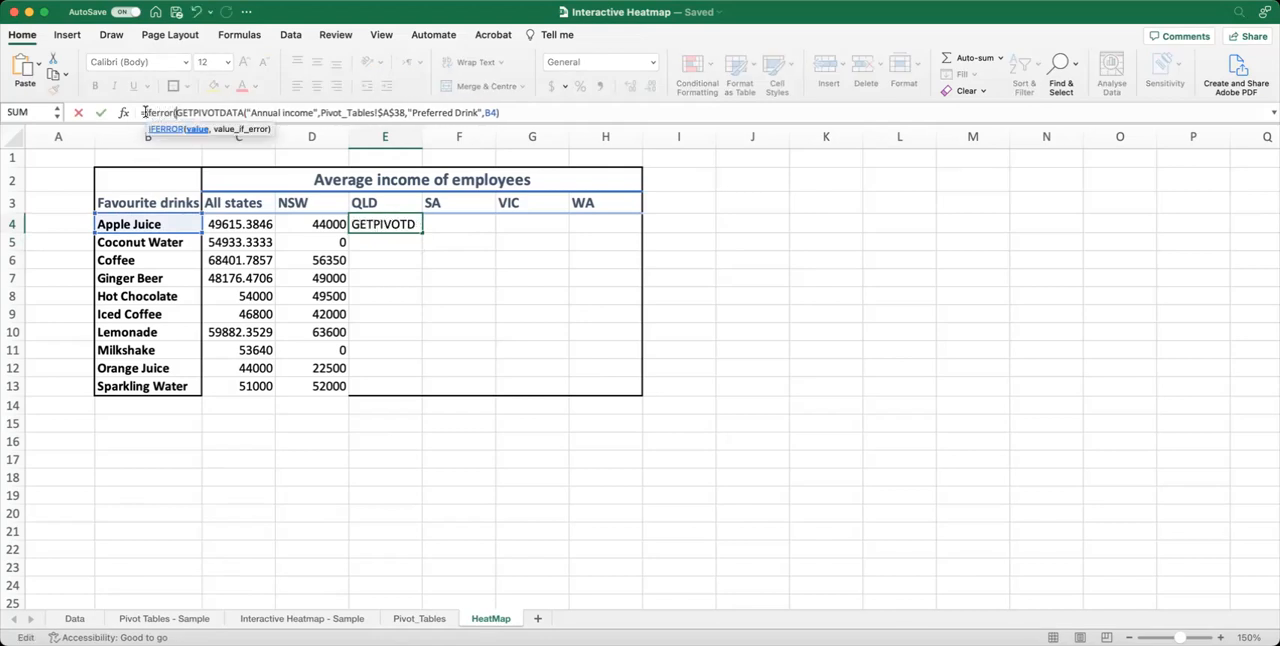
pyautogui.click(511, 113)
pyautogui.write(',')
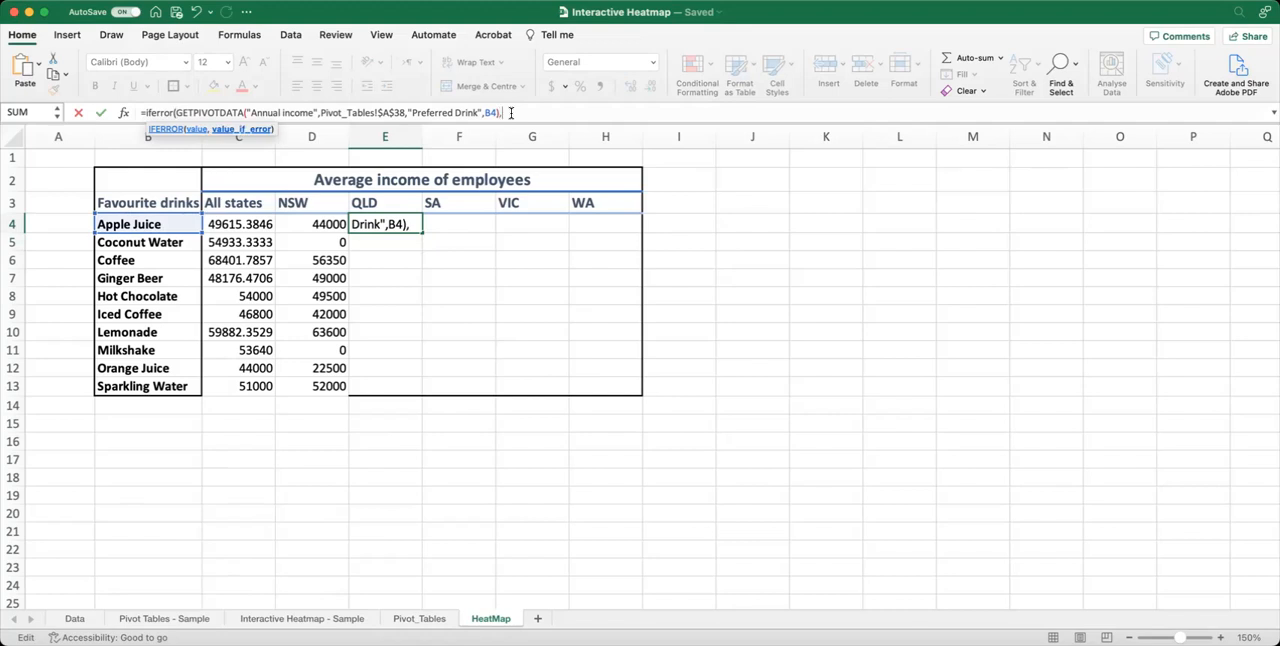
pyautogui.write('0)')
pyautogui.press('Return')
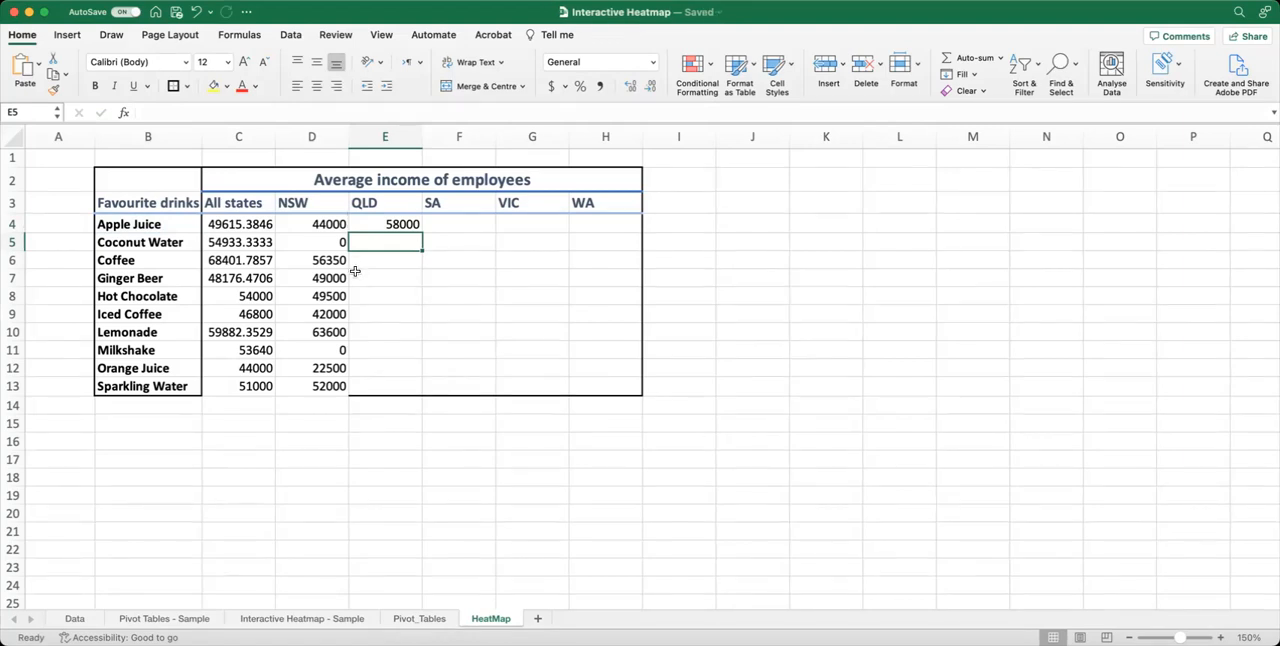
# Delete row 15 containing the highlighted sample IFERROR formula below the table.
pyautogui.scroll(-1, 1057, 243)
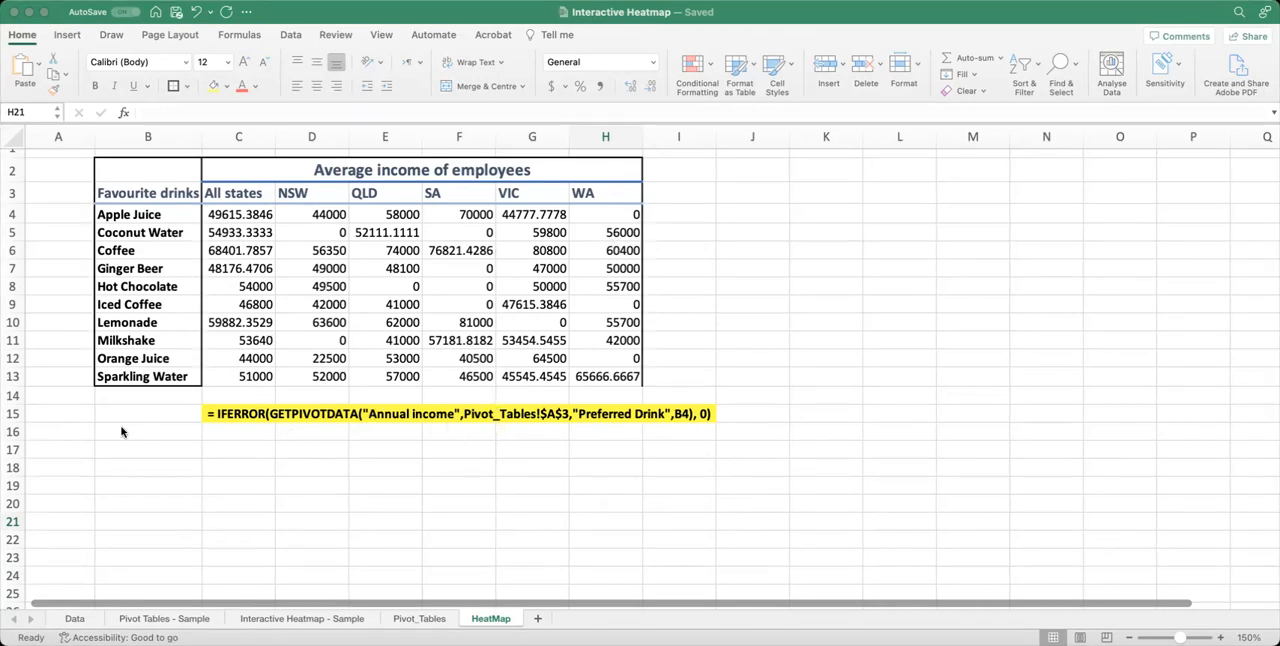
pyautogui.click(12, 413)
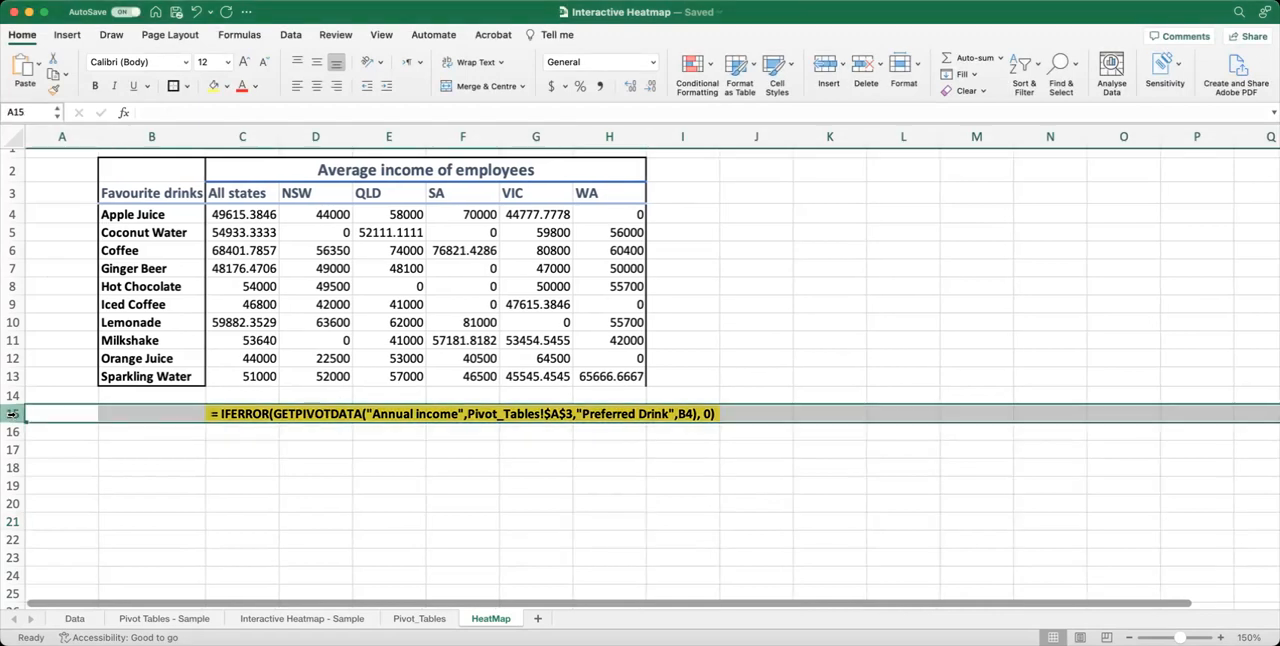
pyautogui.rightClick(12, 413)
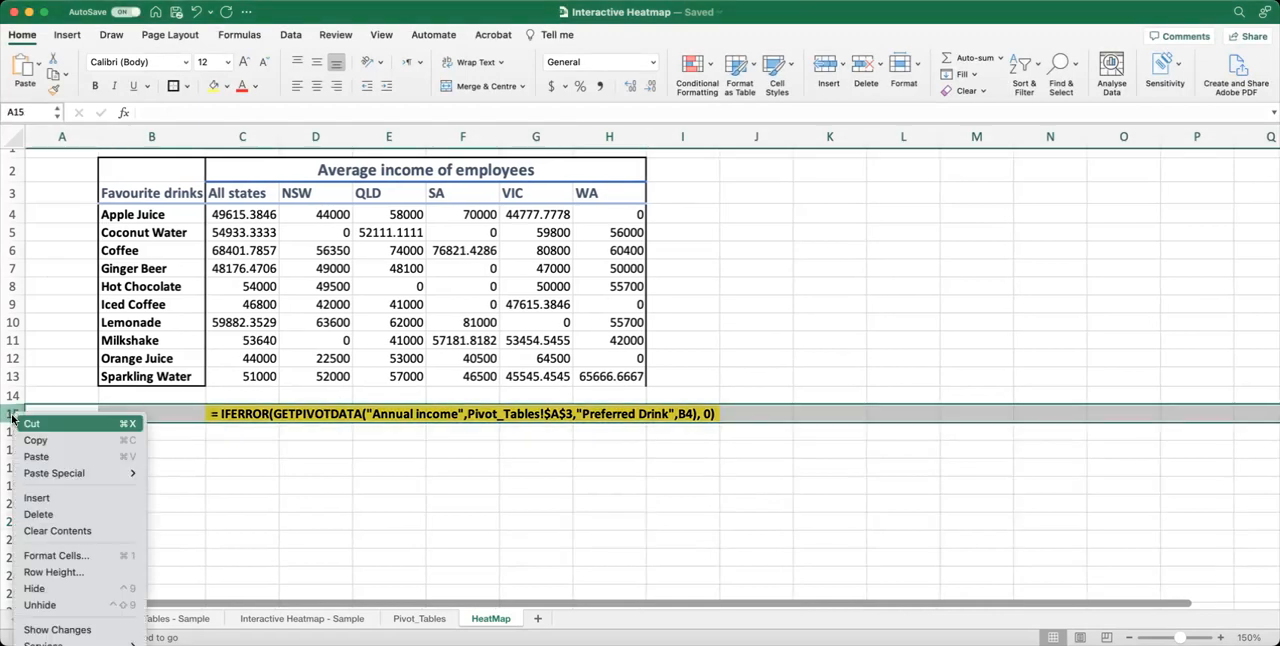
pyautogui.click(67, 516)
pyautogui.click(306, 468)
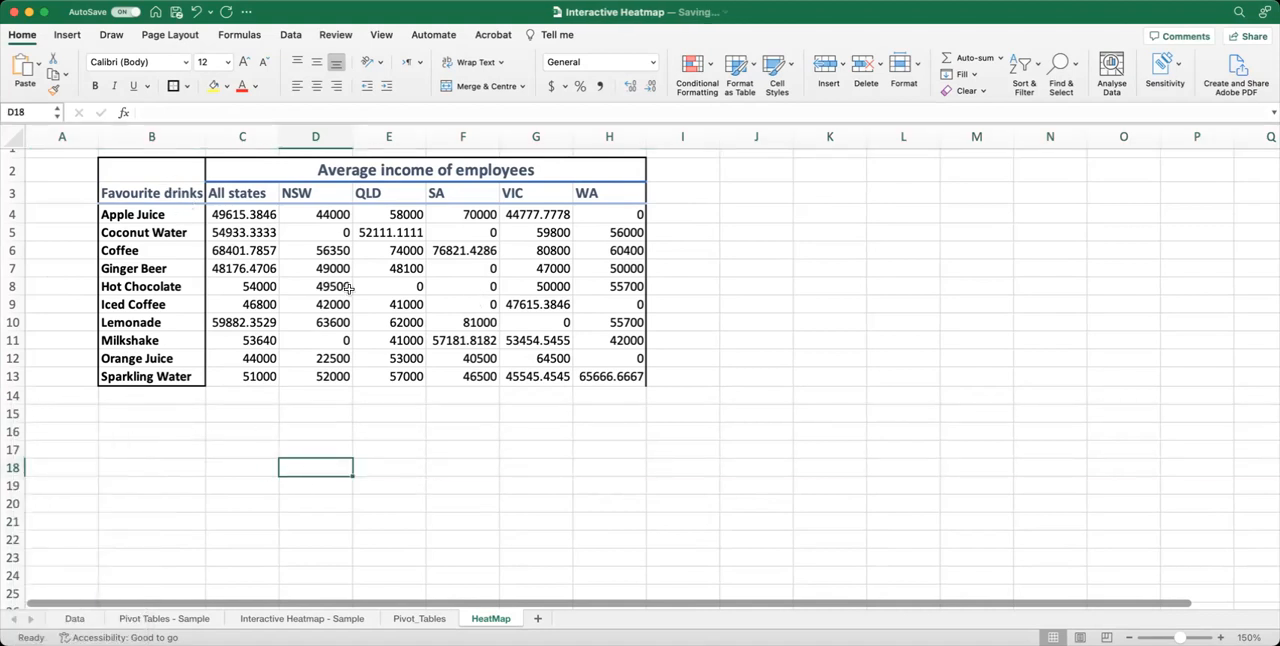
# Apply an outside border around the average income block C2:H13, from its heading down to the Sparkling Water row.
pyautogui.moveTo(600, 170); pyautogui.dragTo(272, 378)
pyautogui.click(380, 338)
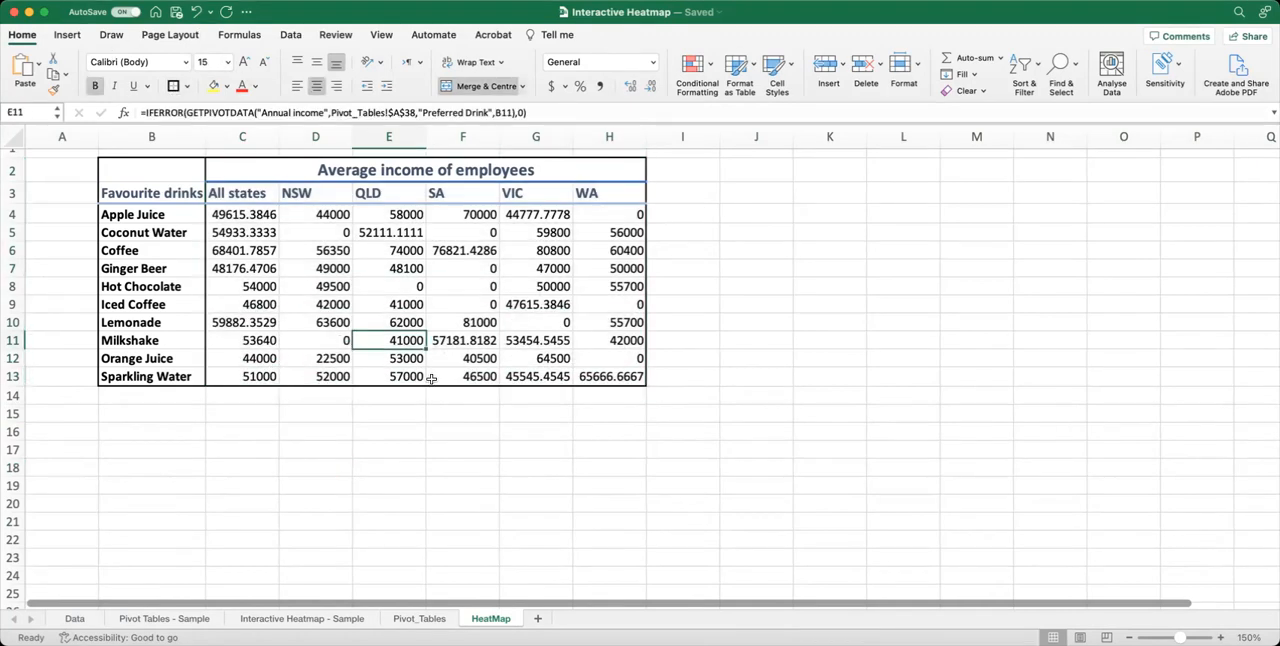
# Format the income values in C4:H13 as dollar accounting amounts with no decimal places.
pyautogui.moveTo(262, 222); pyautogui.dragTo(620, 382)
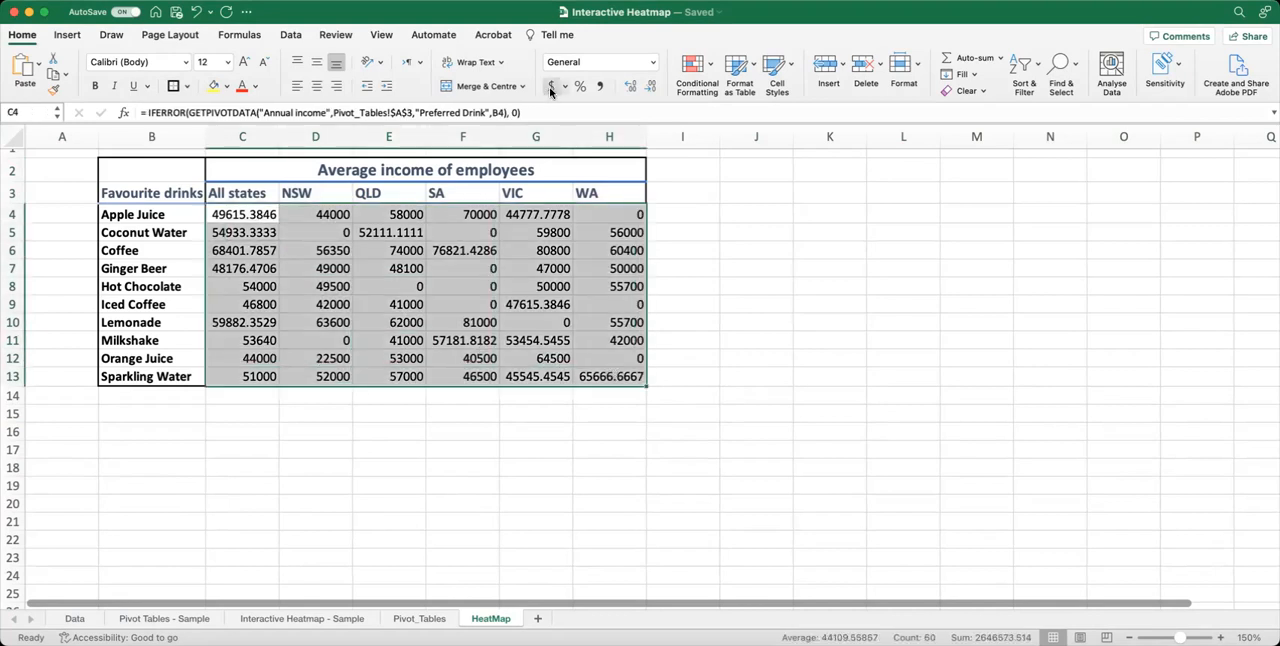
pyautogui.click(550, 88)
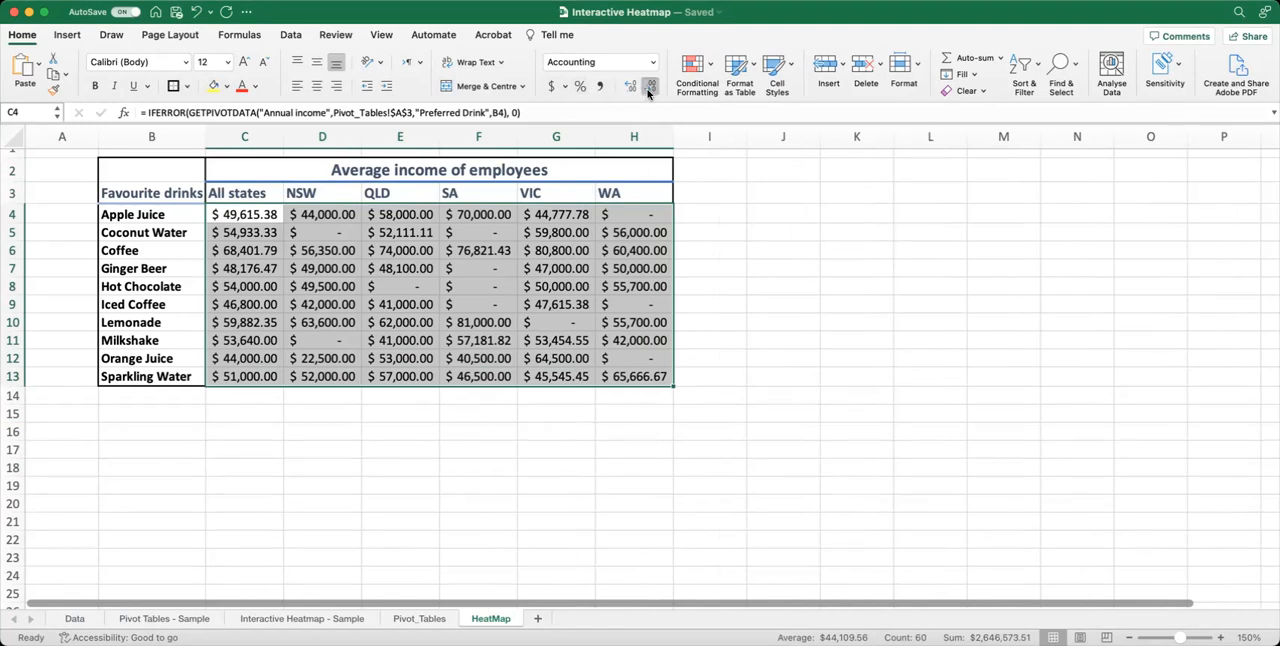
pyautogui.click(648, 88)
pyautogui.click(648, 88)
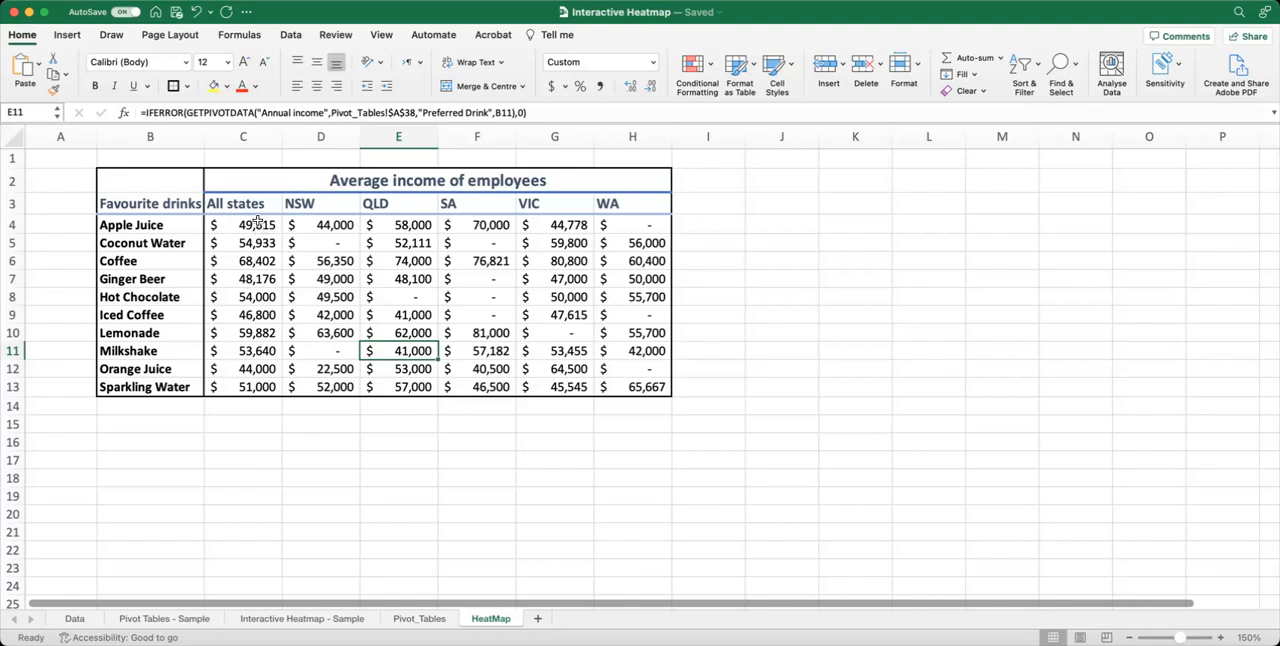
# Try blue gradient-fill data bars on the income values in C4:H13, and undo them.
pyautogui.moveTo(252, 225); pyautogui.dragTo(651, 388)
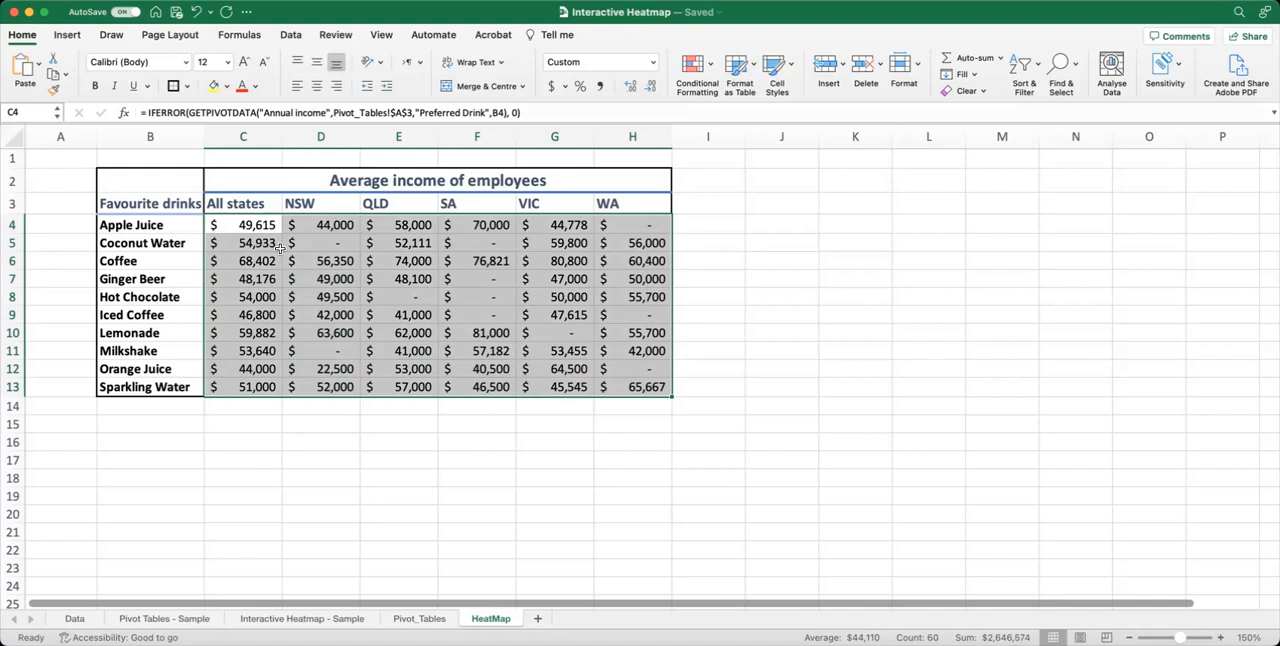
pyautogui.click(709, 69)
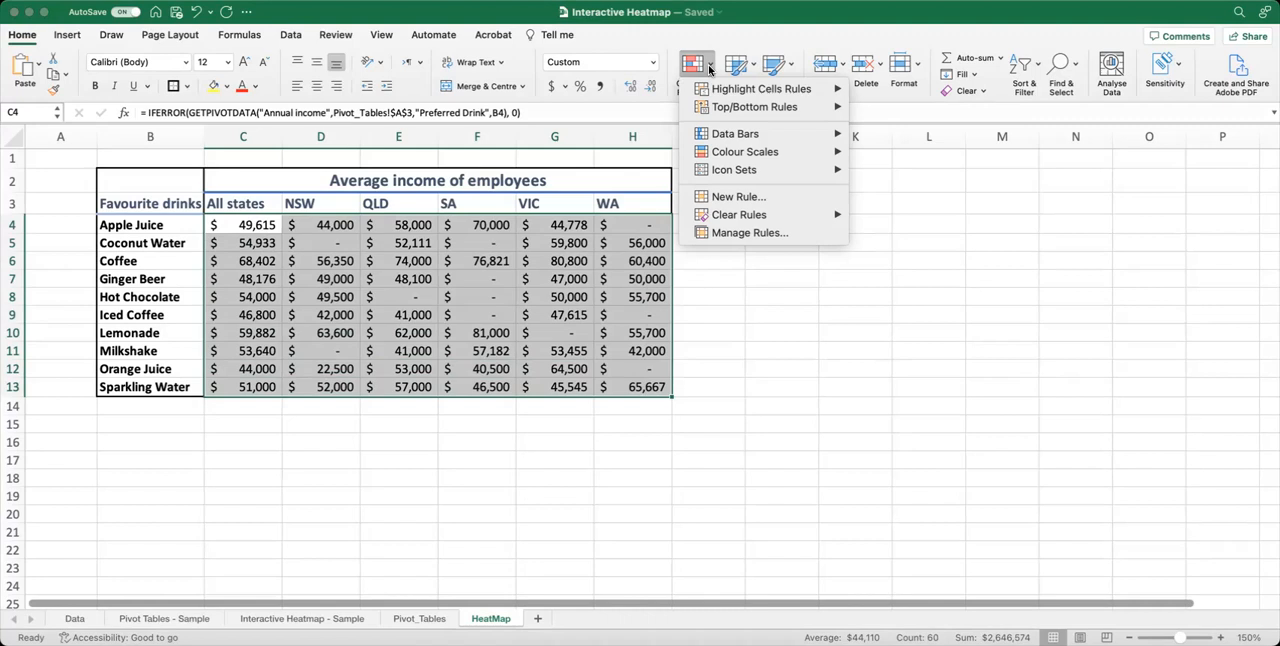
pyautogui.moveTo(728, 94)
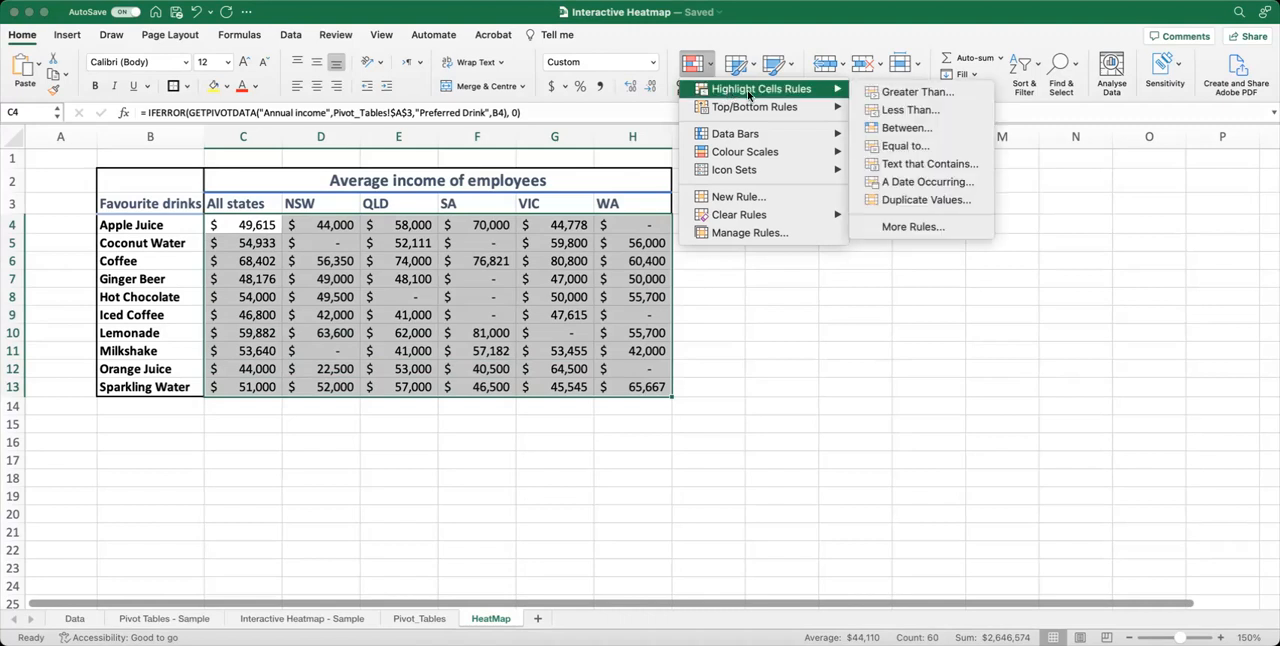
pyautogui.moveTo(793, 112)
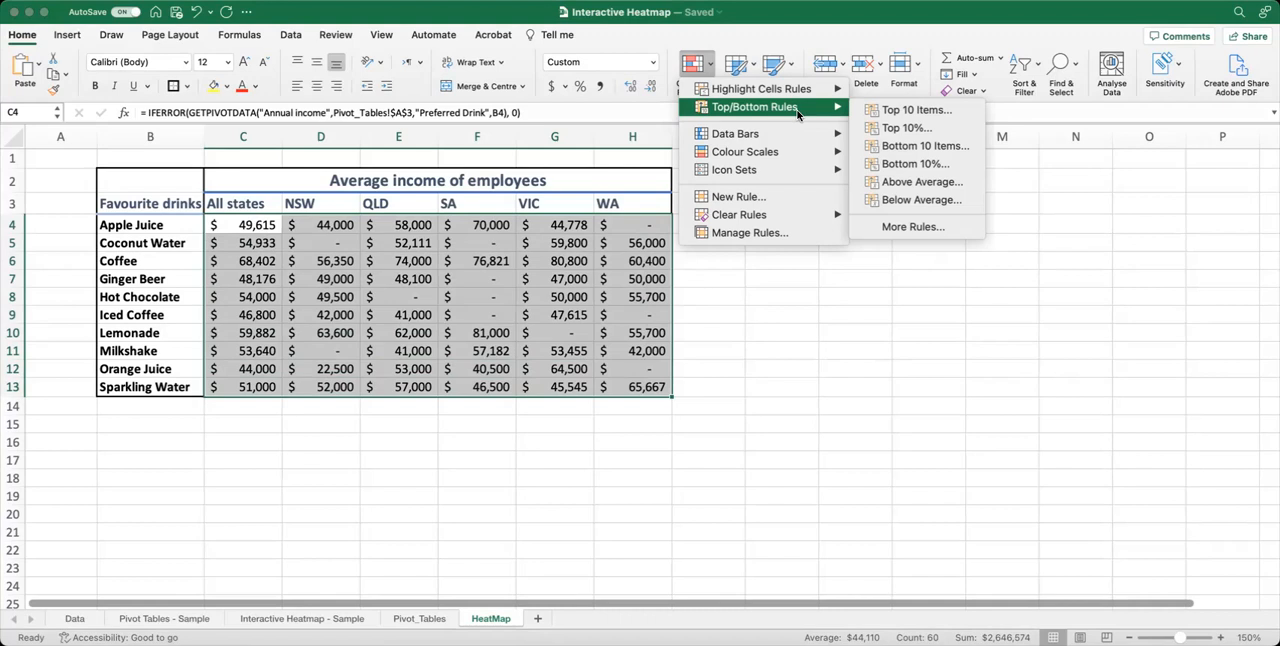
pyautogui.moveTo(776, 138)
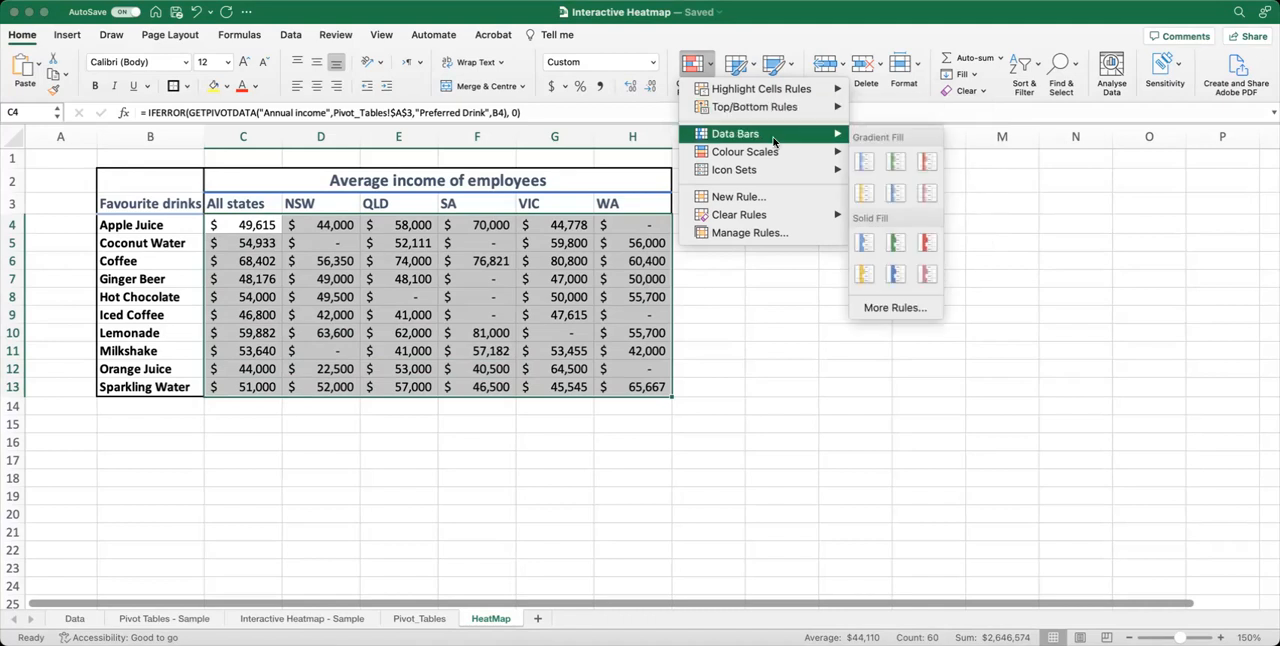
pyautogui.click(867, 164)
pyautogui.click(440, 297)
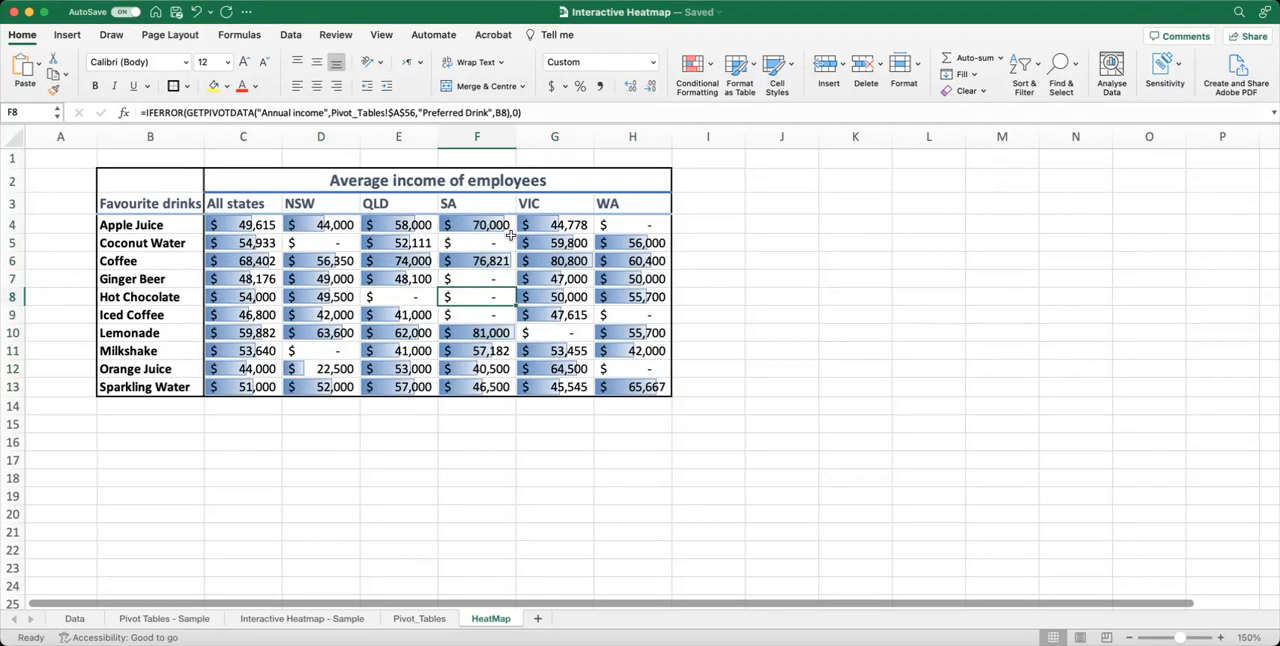
pyautogui.press('super+z')
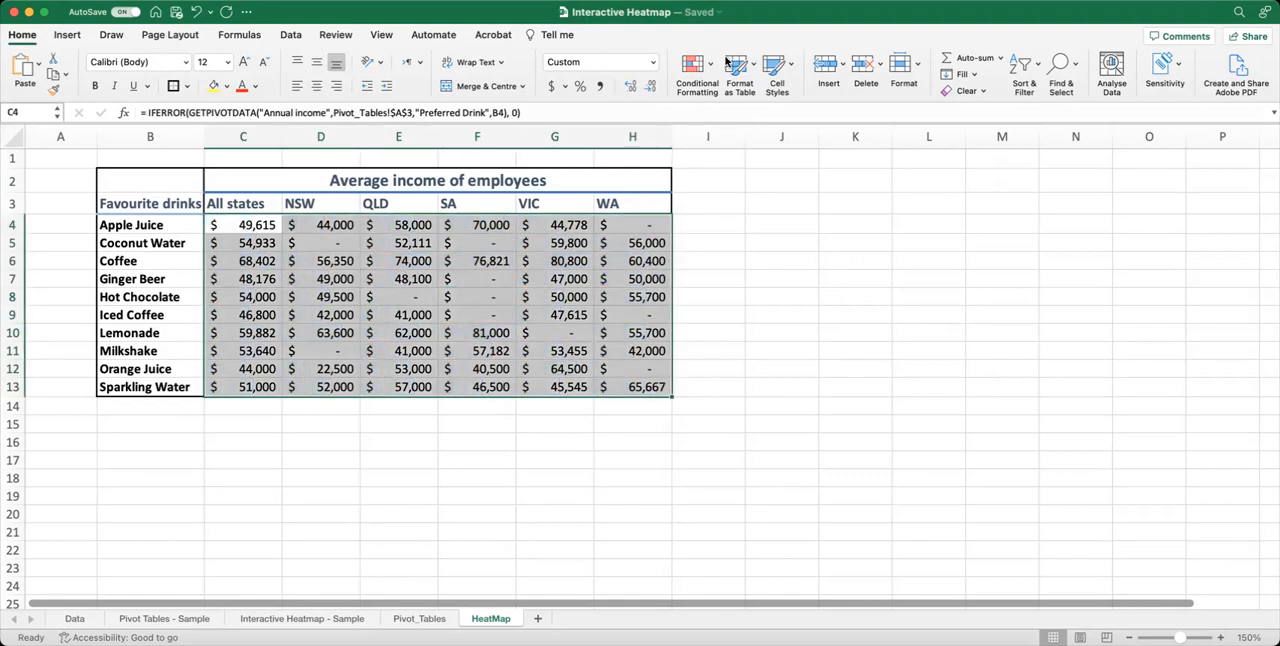
# Try a green, yellow and red circle icon set on the income values in C4:H13, and undo it.
pyautogui.click(697, 68)
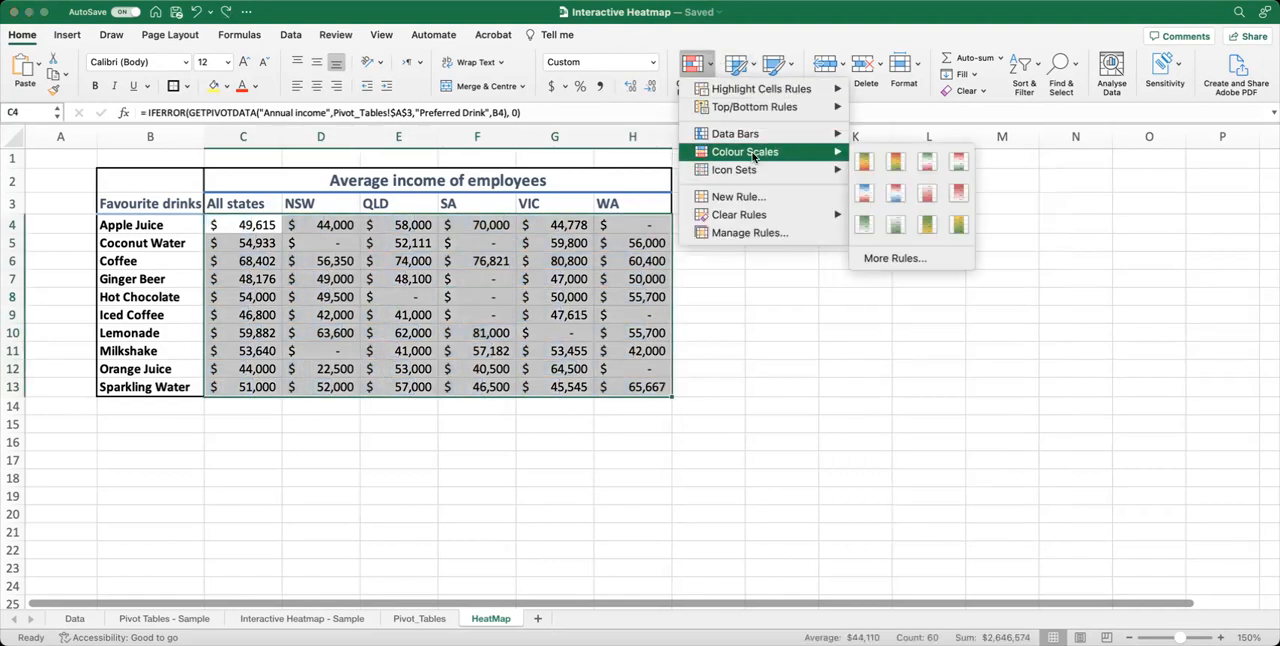
pyautogui.moveTo(757, 174)
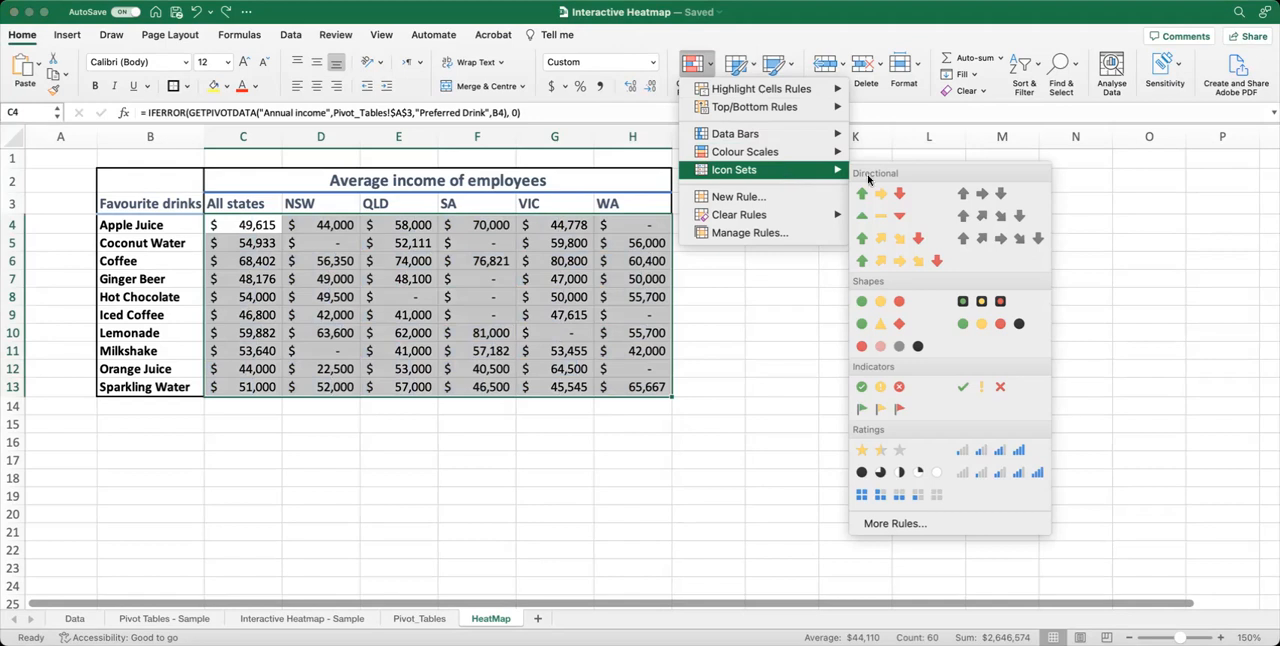
pyautogui.click(891, 306)
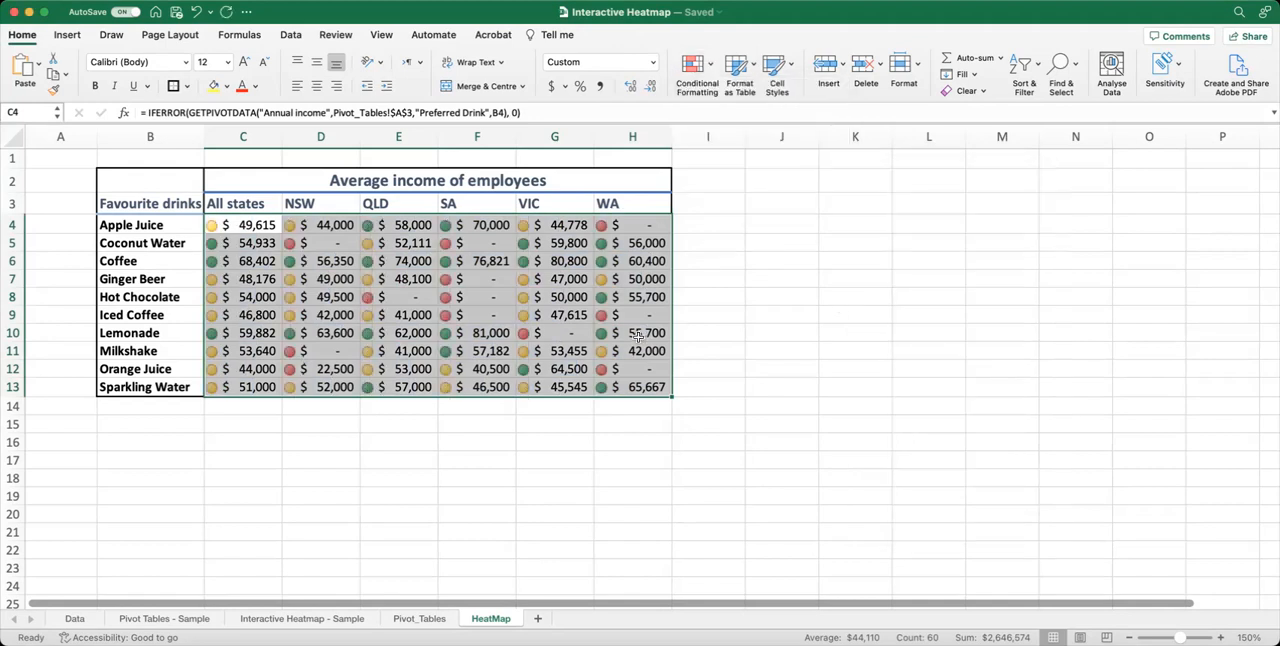
pyautogui.click(567, 279)
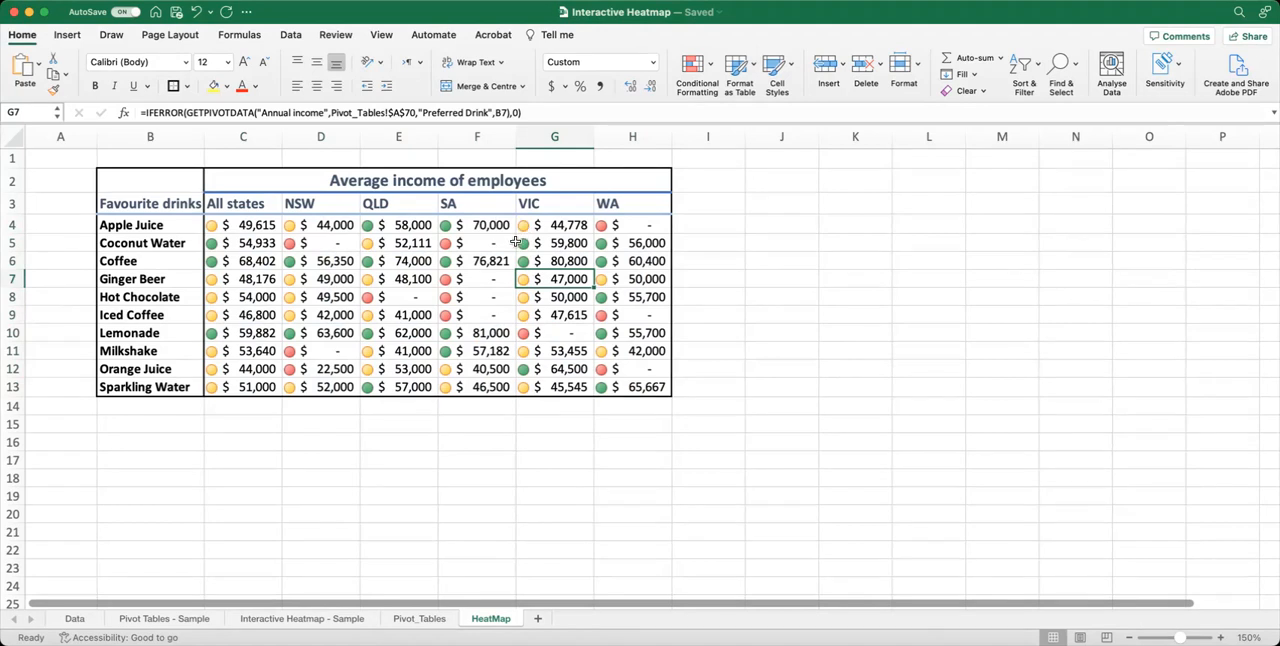
pyautogui.click(428, 255)
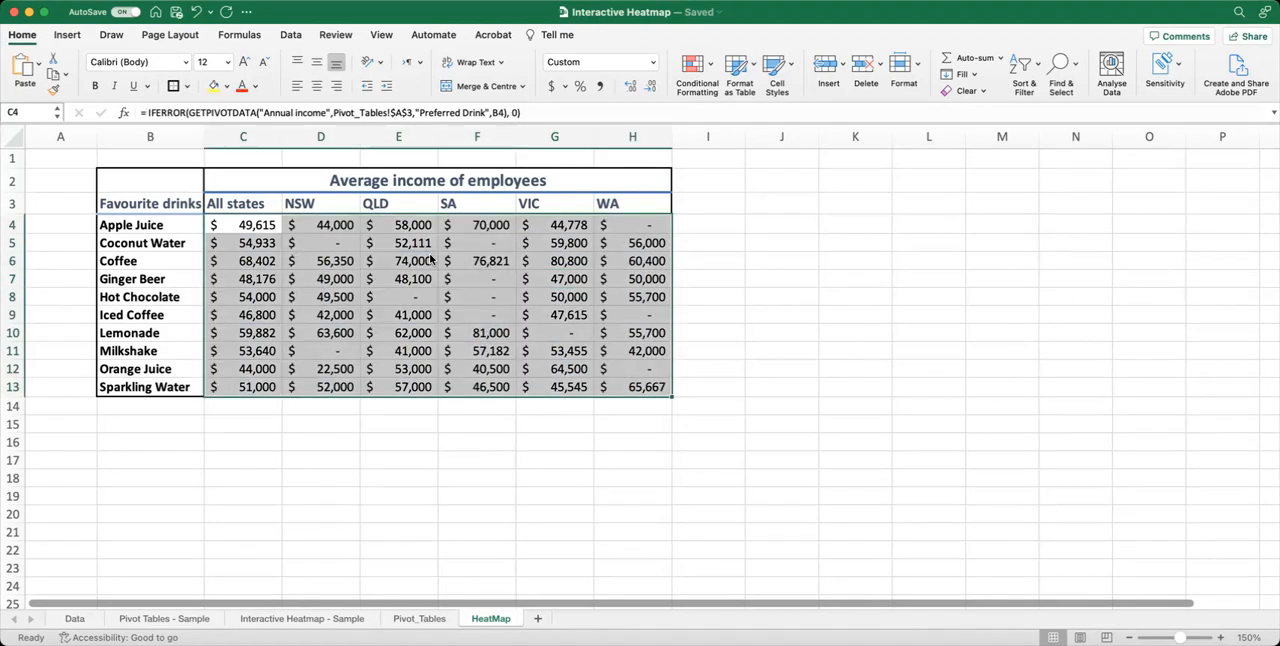
# Try a red-white colour scale, with red for the highest incomes, on C4:H13, and undo it.
pyautogui.click(709, 70)
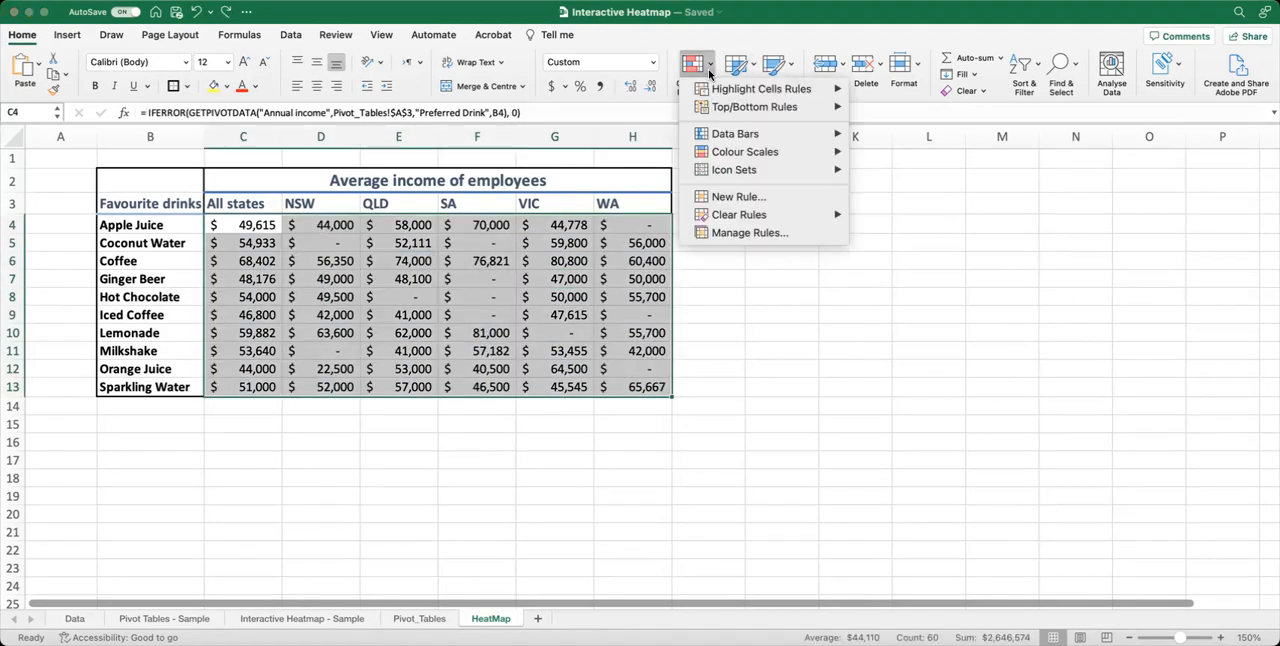
pyautogui.moveTo(733, 155)
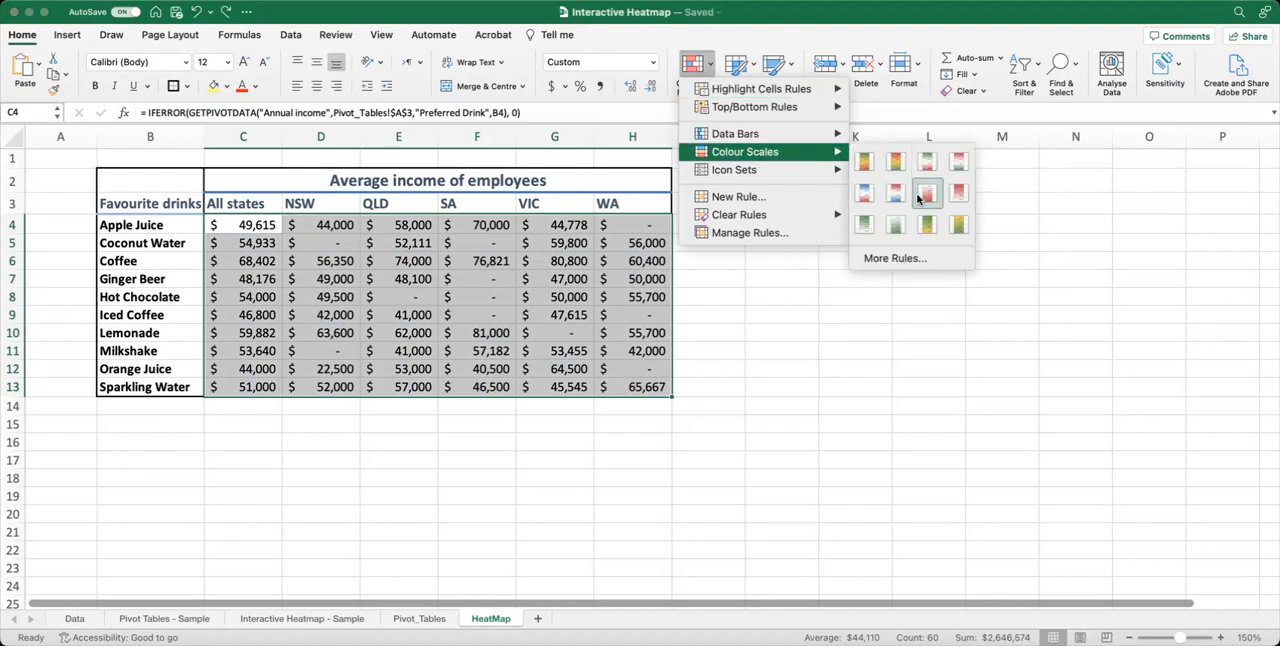
pyautogui.click(958, 193)
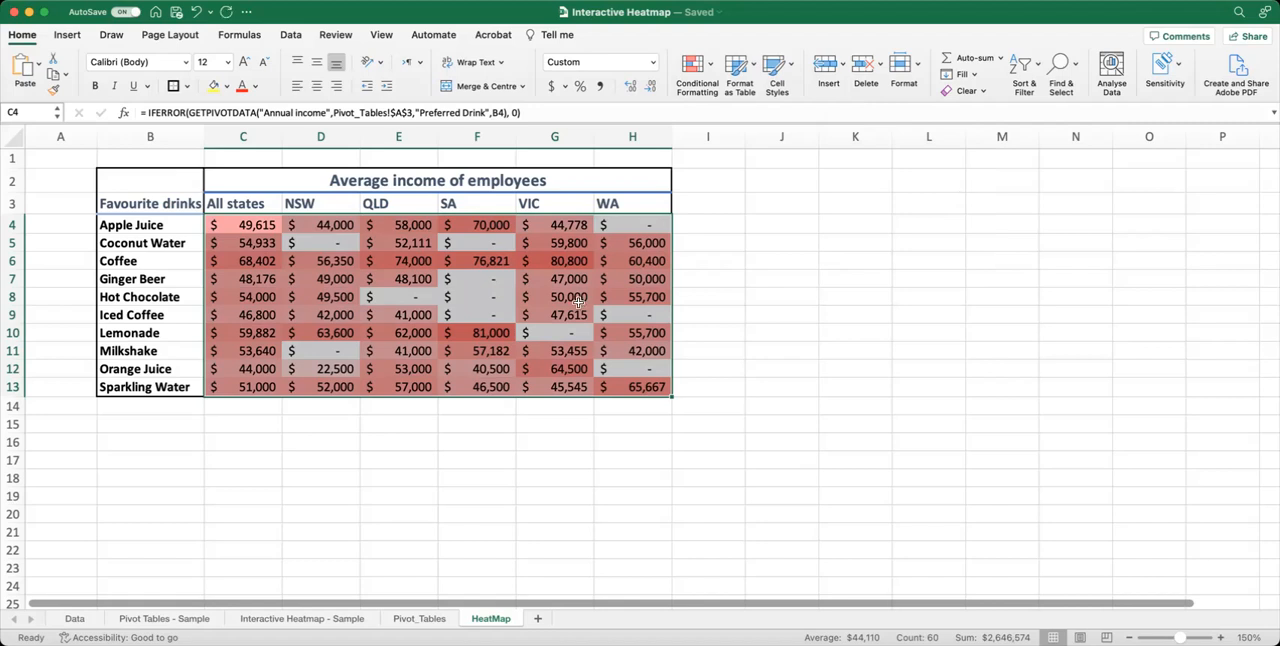
pyautogui.click(578, 299)
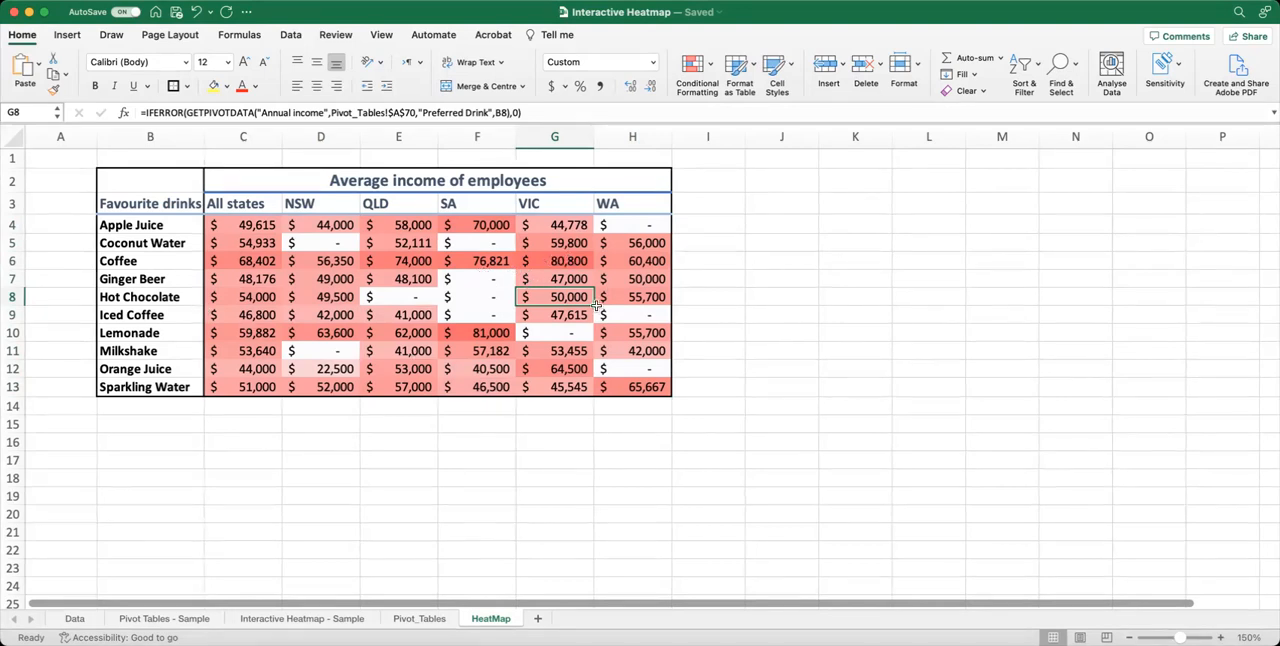
pyautogui.press('super+z')
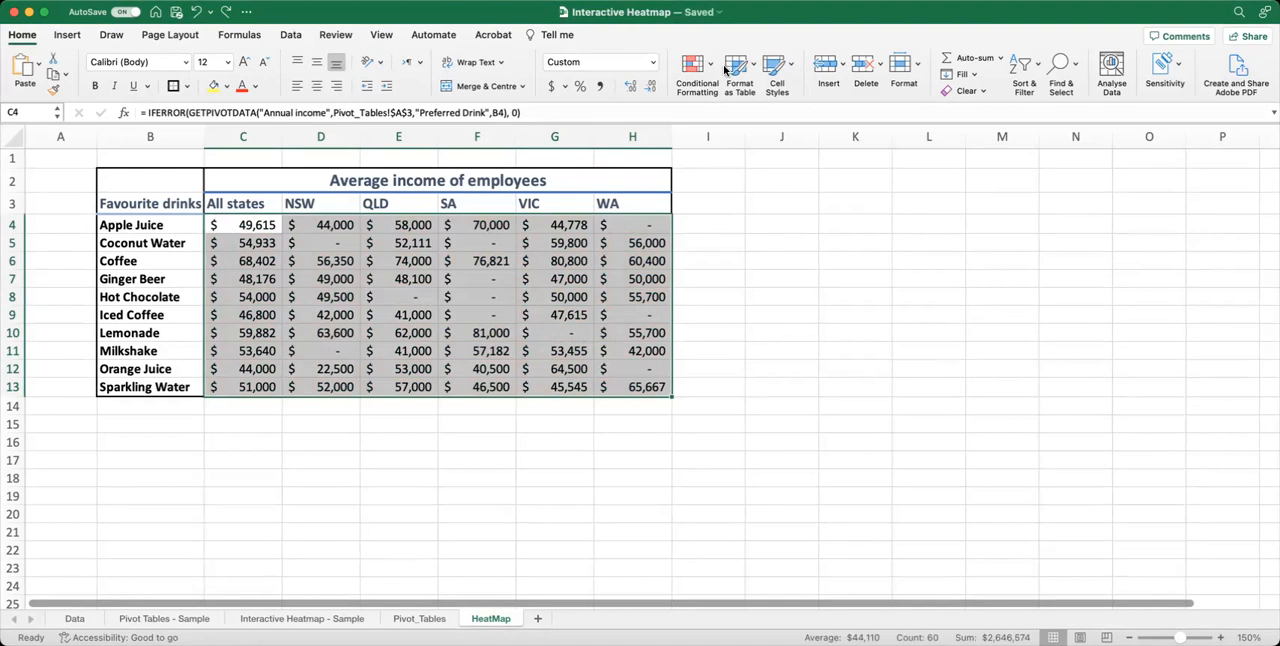
# Add a custom 2-Colour Scale rule to C4:H13 with white for the lowest value and dark gold for the highest value.
pyautogui.click(709, 67)
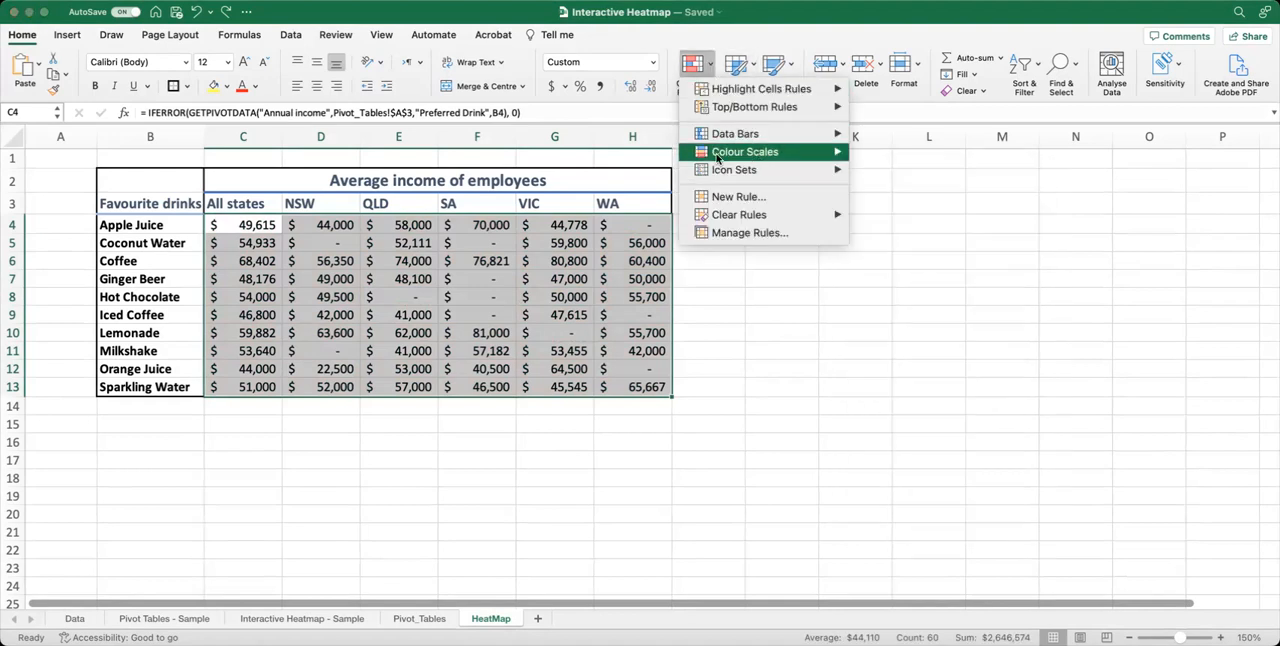
pyautogui.moveTo(780, 157)
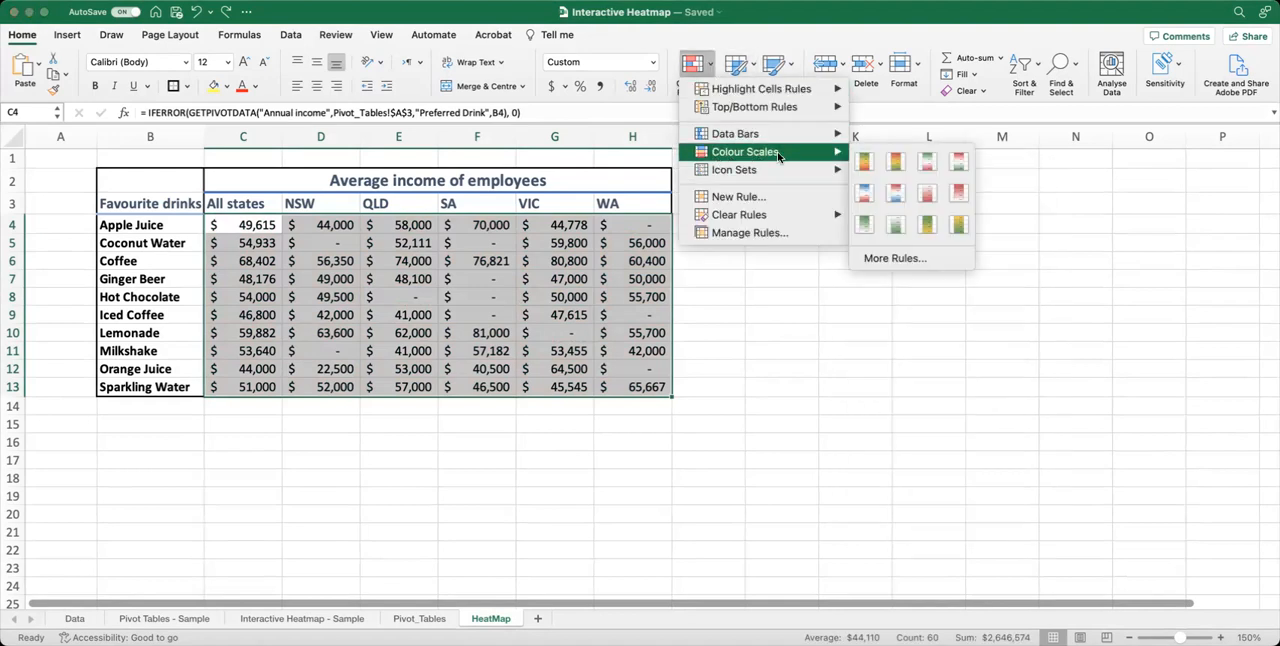
pyautogui.click(913, 262)
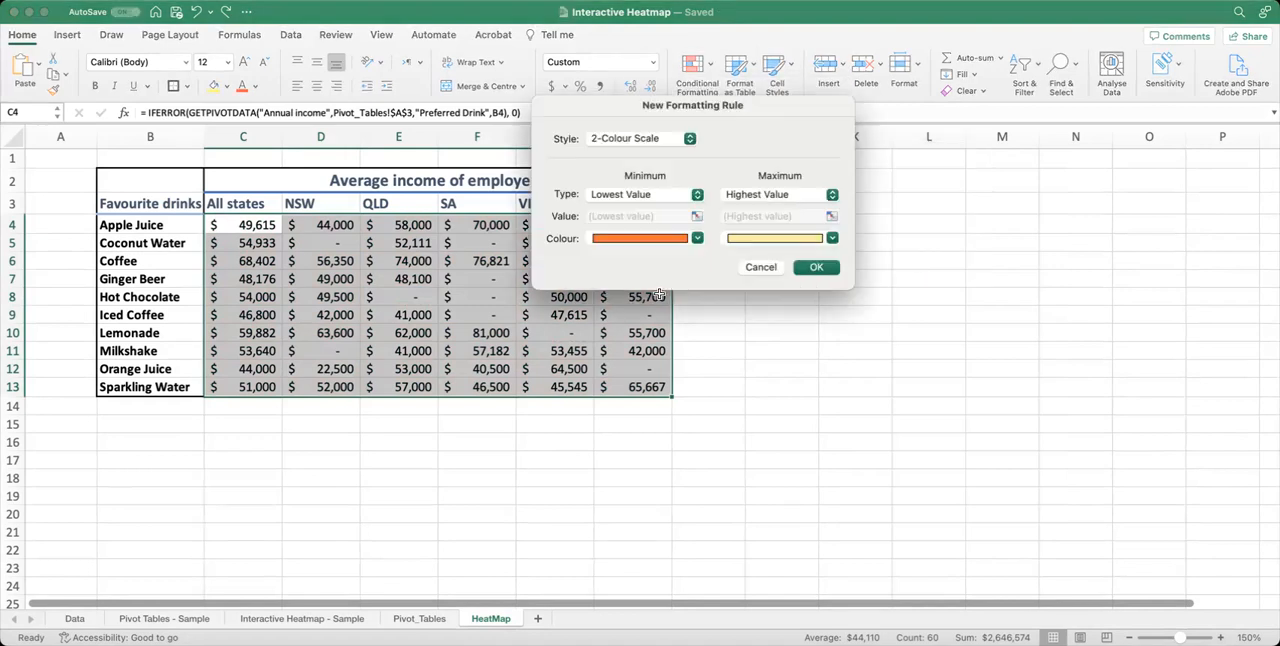
pyautogui.click(697, 239)
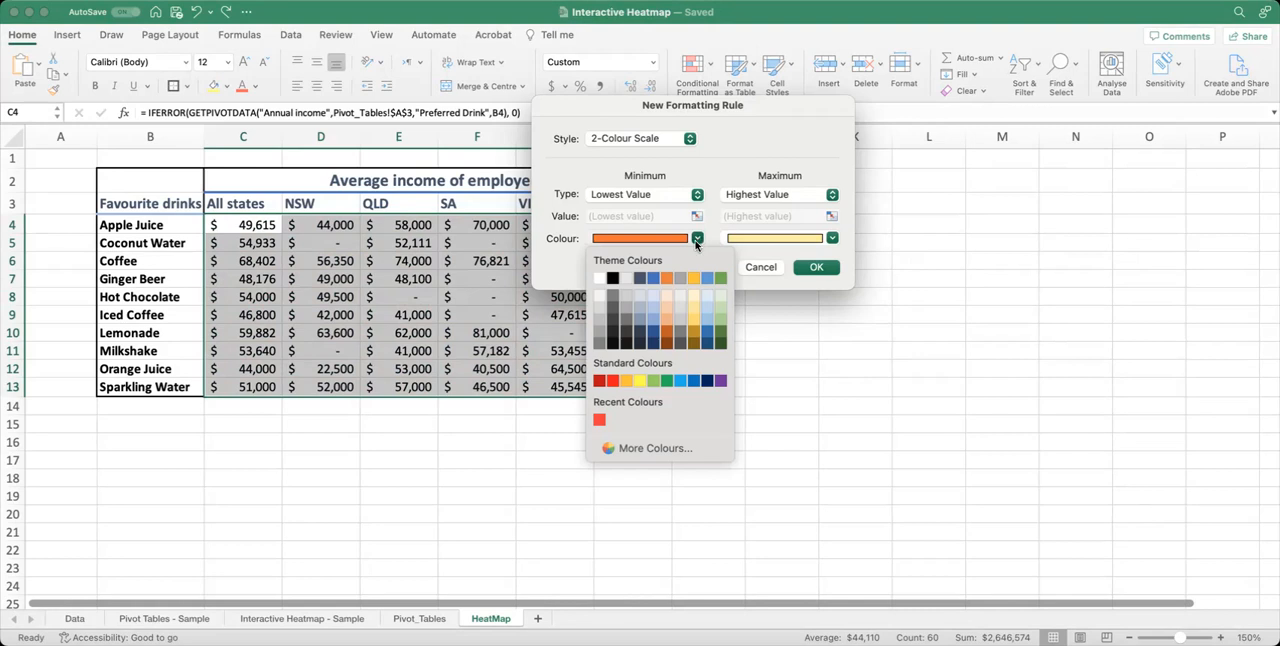
pyautogui.click(598, 279)
pyautogui.click(832, 239)
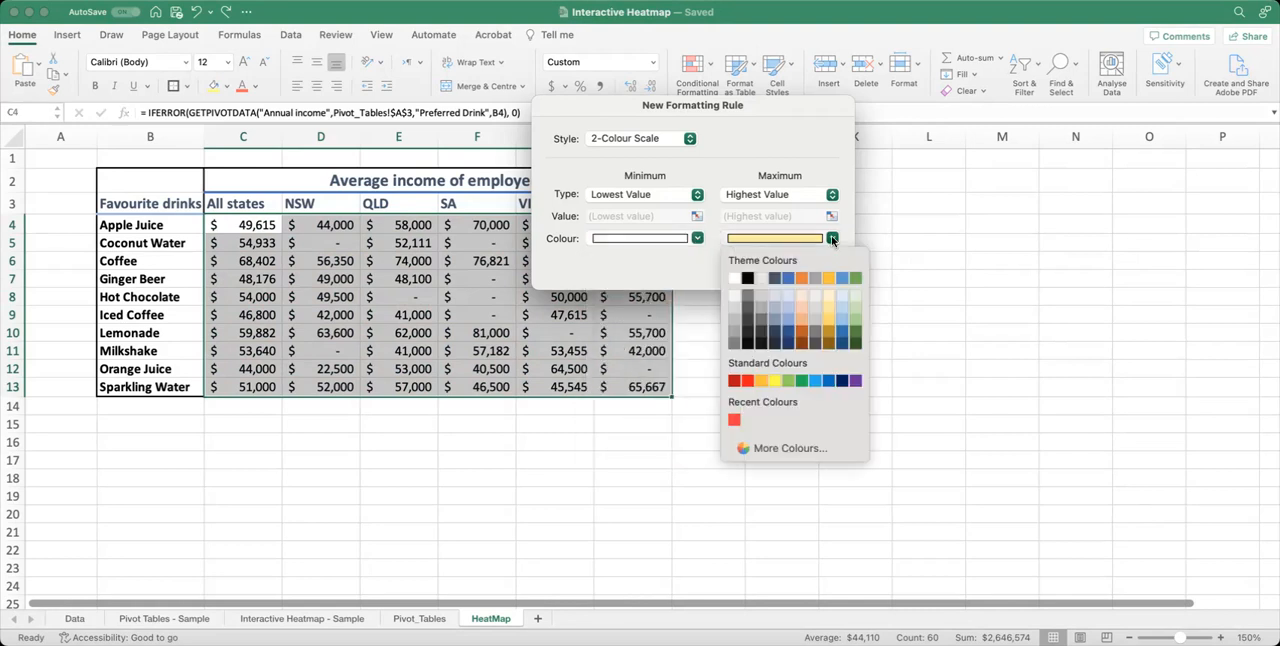
pyautogui.click(828, 337)
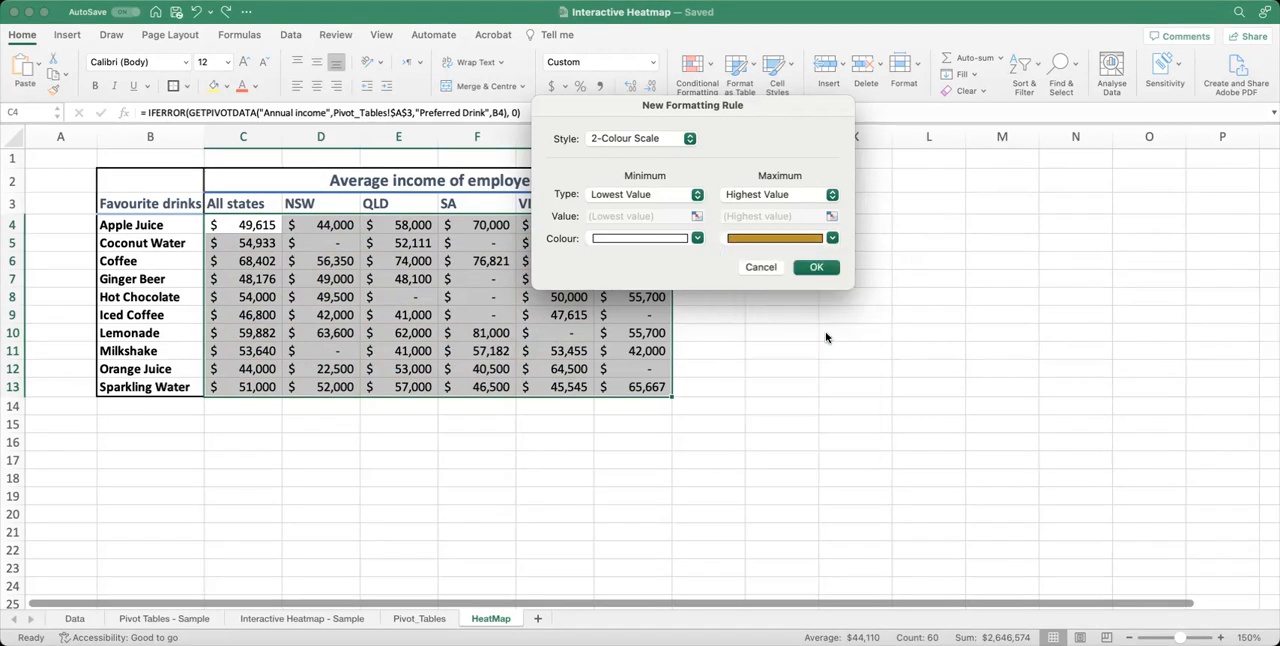
pyautogui.click(816, 267)
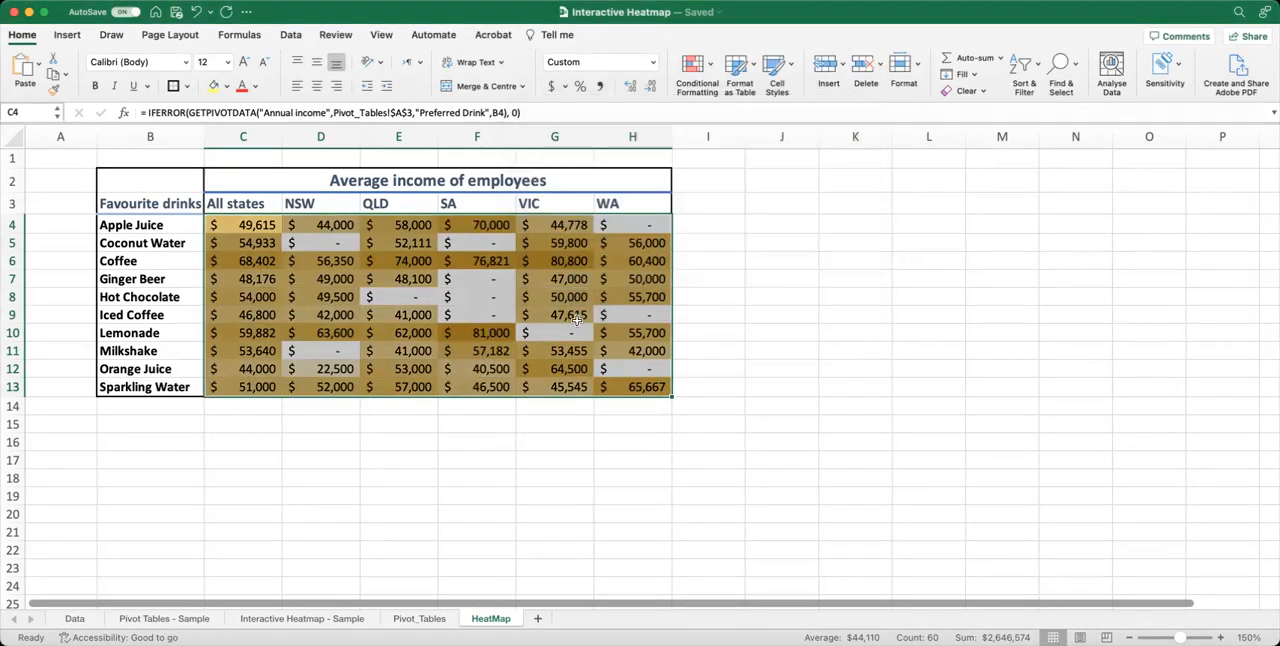
pyautogui.click(570, 318)
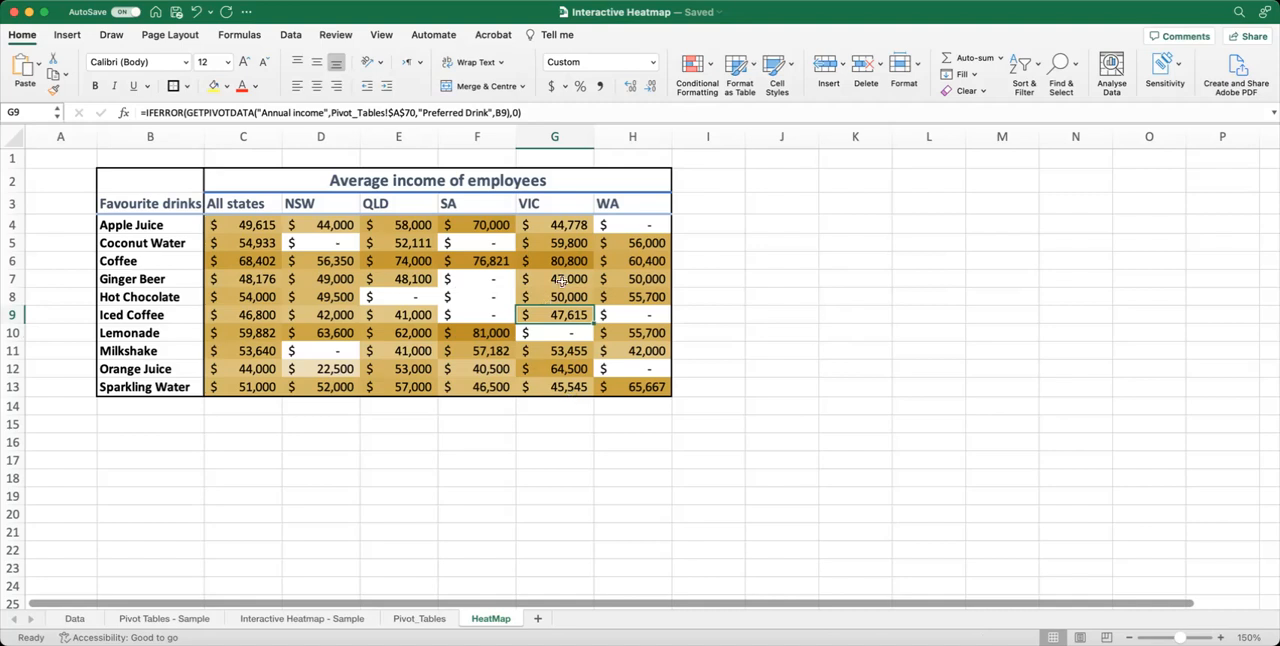
# Add the 5 Ratings icon set to the income values in C4:H13 on top of the colour scale.
pyautogui.moveTo(265, 228); pyautogui.dragTo(622, 388)
pyautogui.click(697, 68)
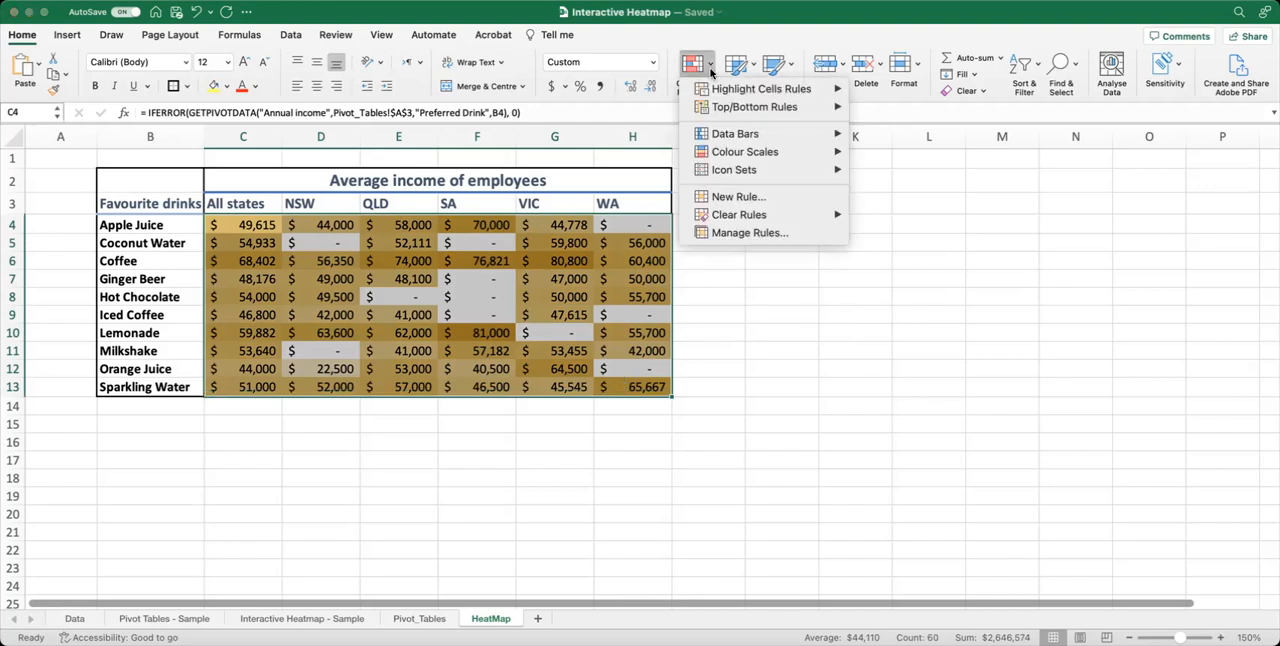
pyautogui.moveTo(728, 158)
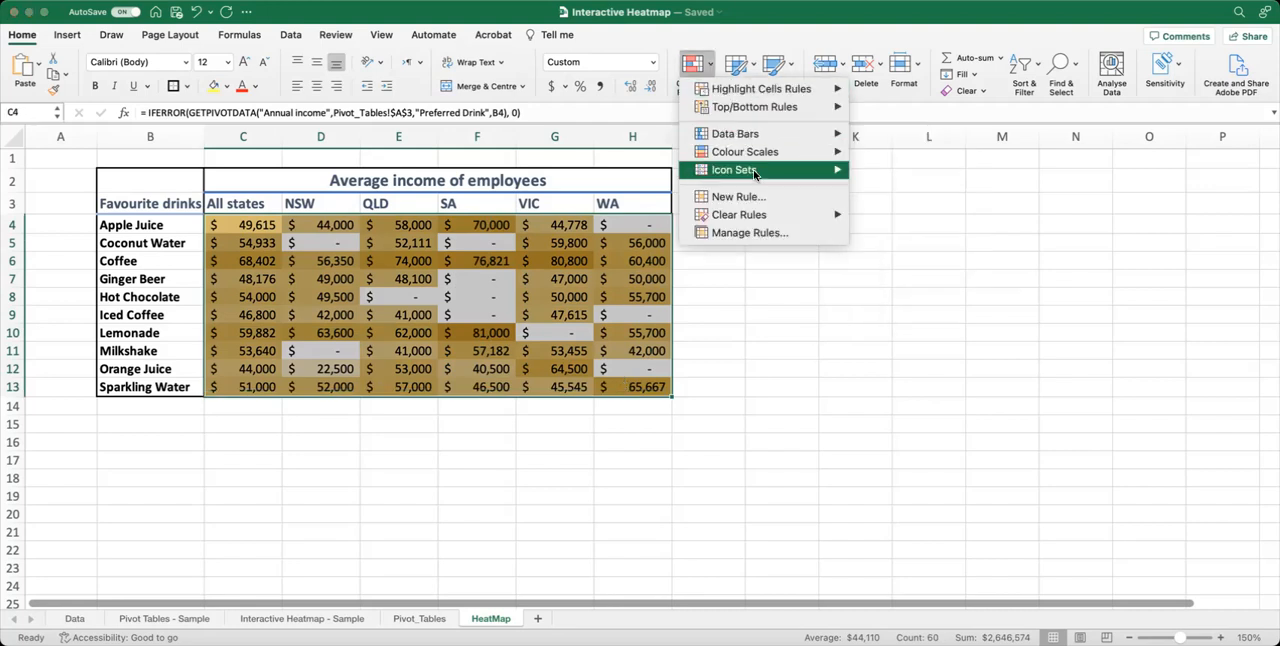
pyautogui.moveTo(755, 175)
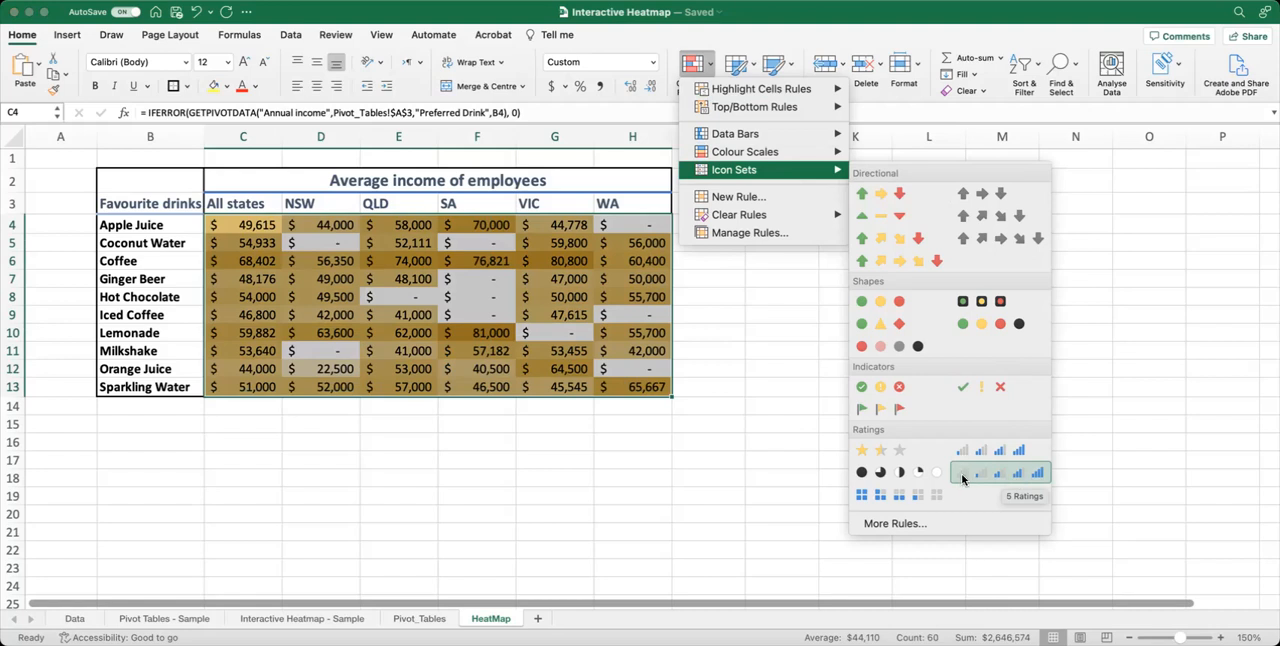
pyautogui.click(1035, 478)
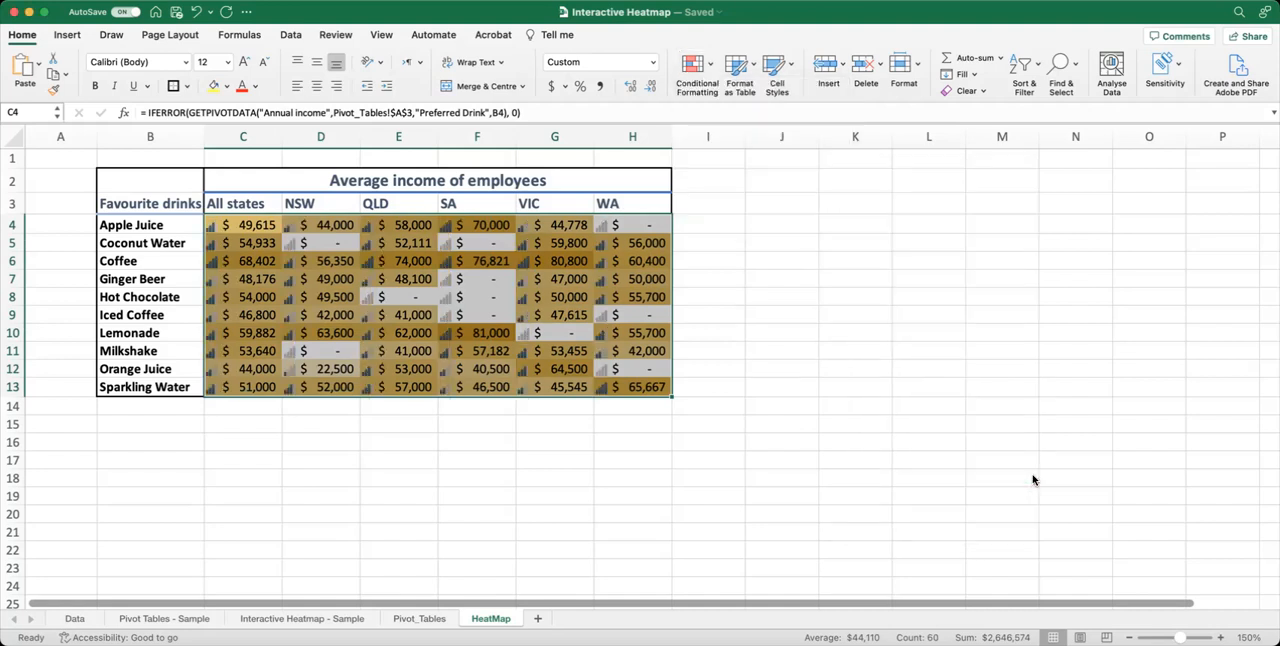
pyautogui.click(366, 472)
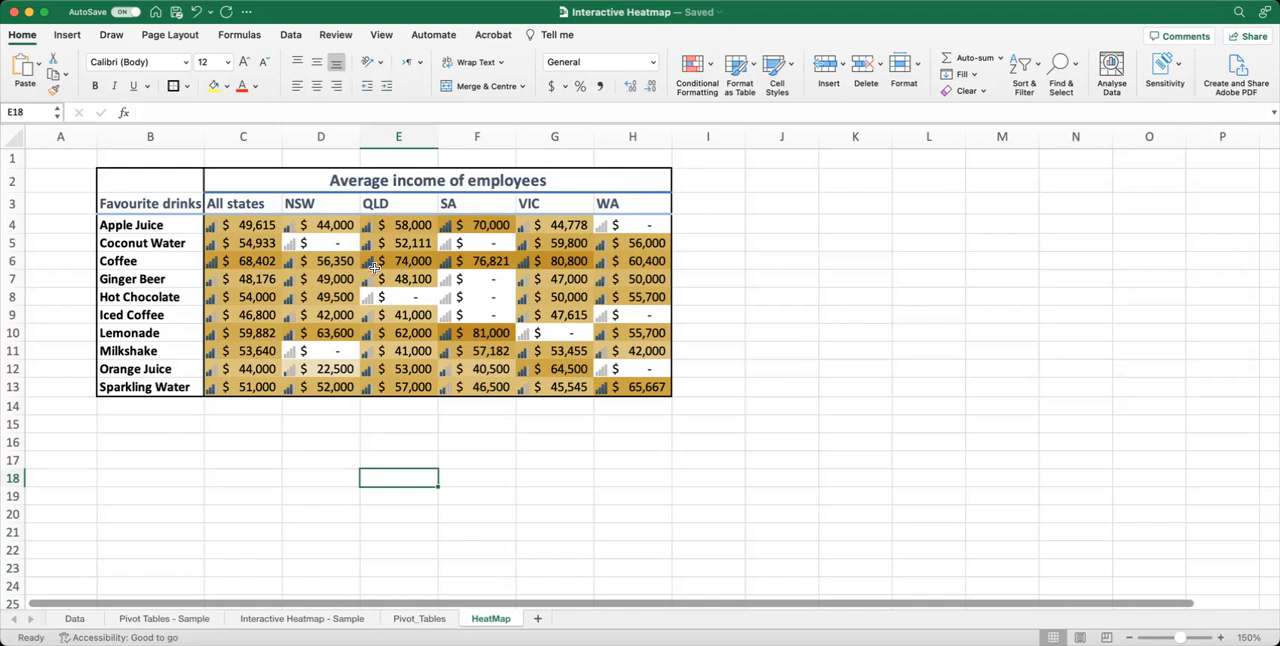
pyautogui.click(232, 264)
pyautogui.moveTo(316, 262); pyautogui.dragTo(638, 264)
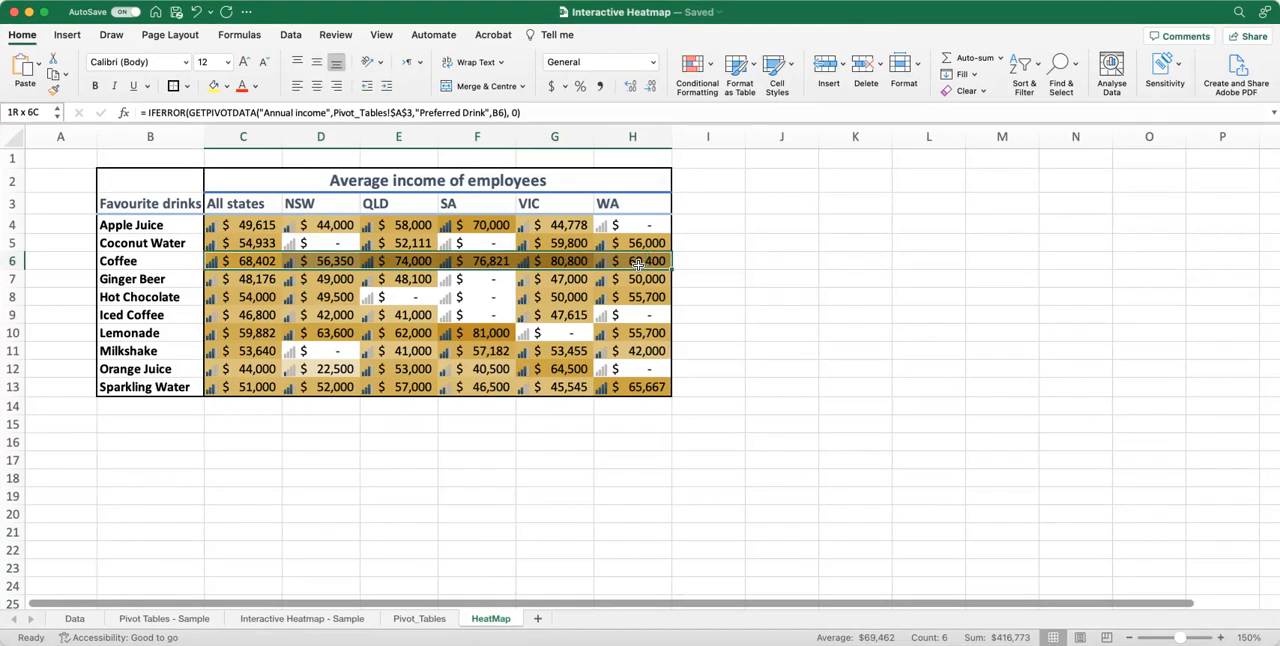
pyautogui.click(489, 333)
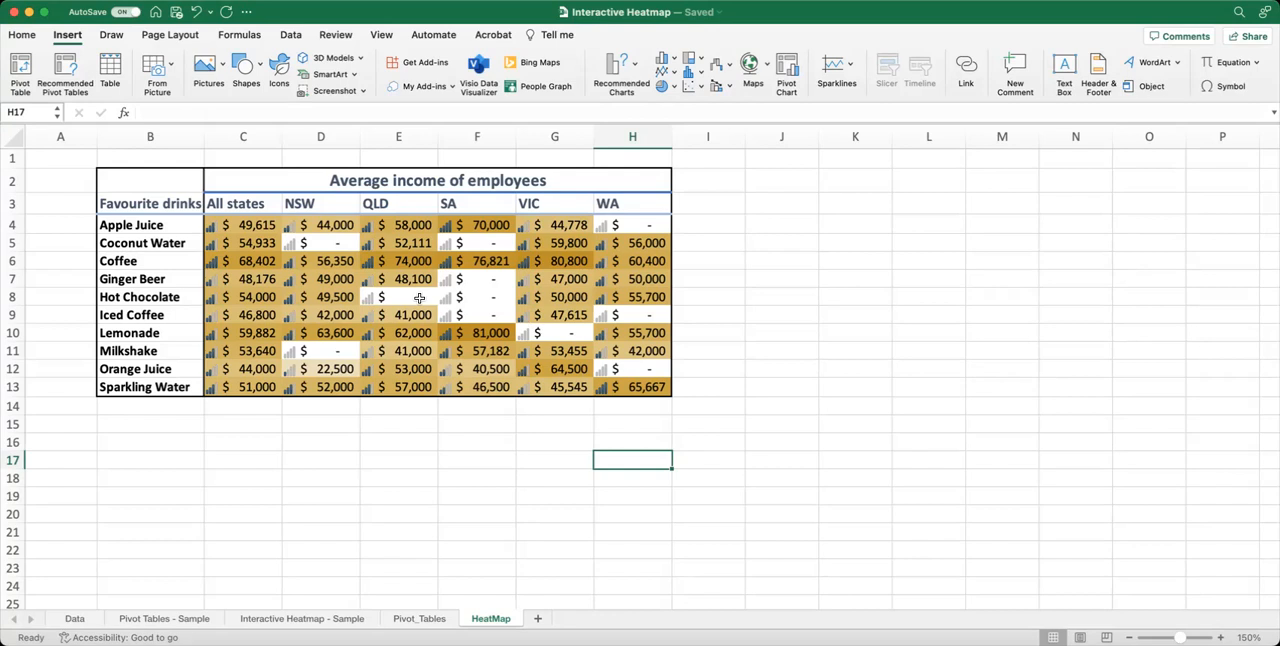
# Insert a Work Status slicer for the all-states pivot table on the Pivot_Tables sheet and move it up beside the table.
pyautogui.click(423, 618)
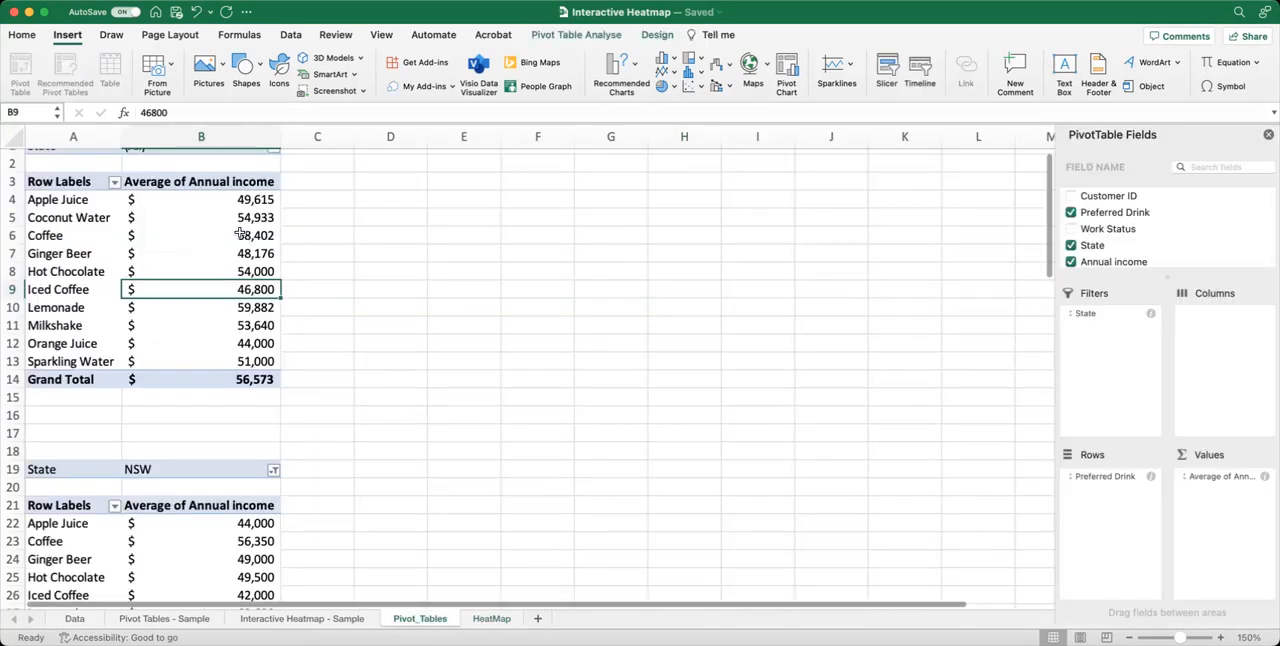
pyautogui.click(206, 235)
pyautogui.scroll(1, 206, 236)
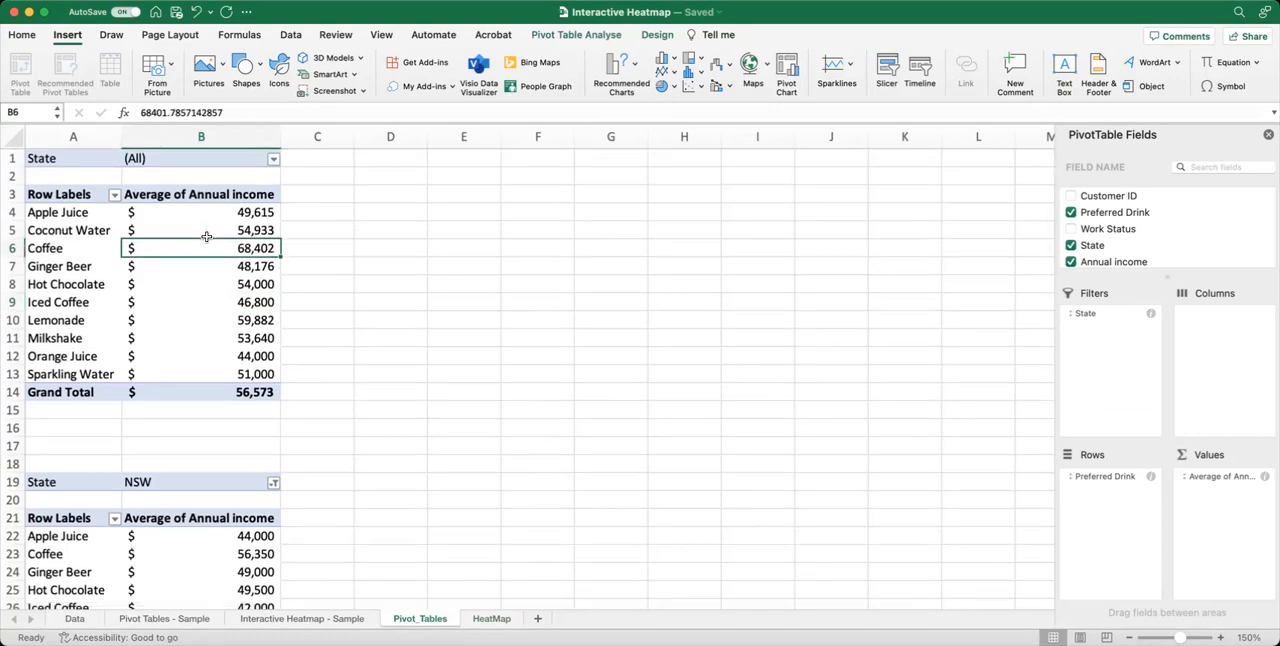
pyautogui.click(888, 70)
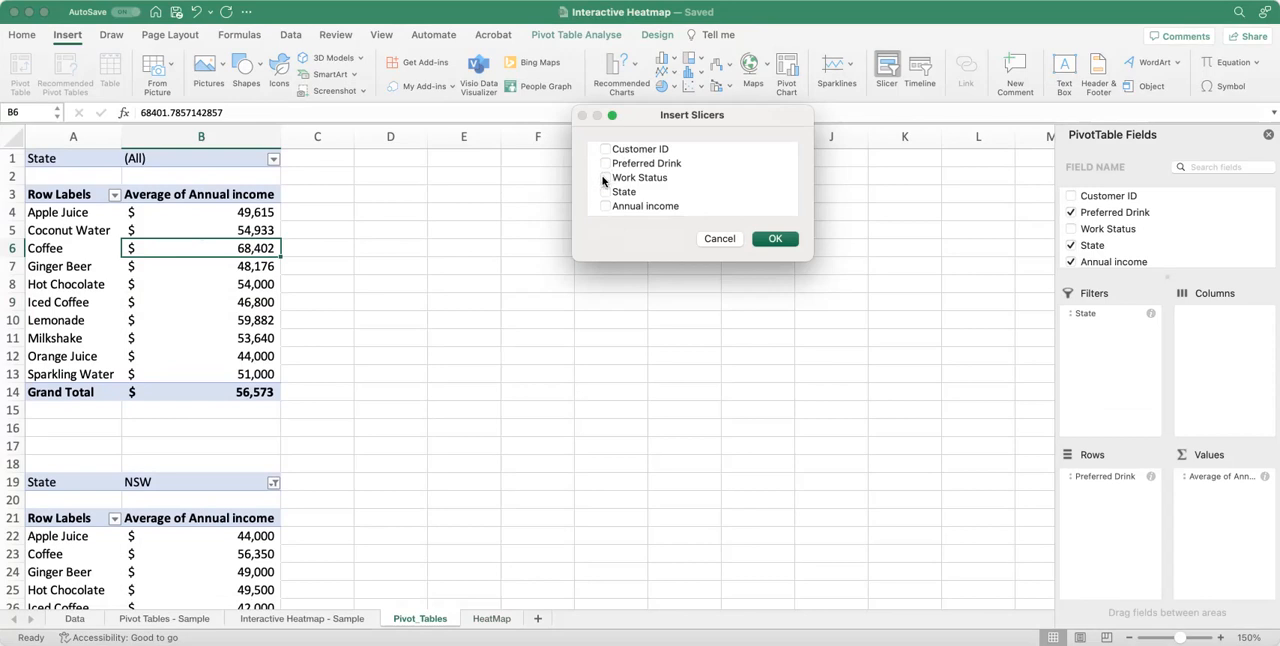
pyautogui.click(604, 178)
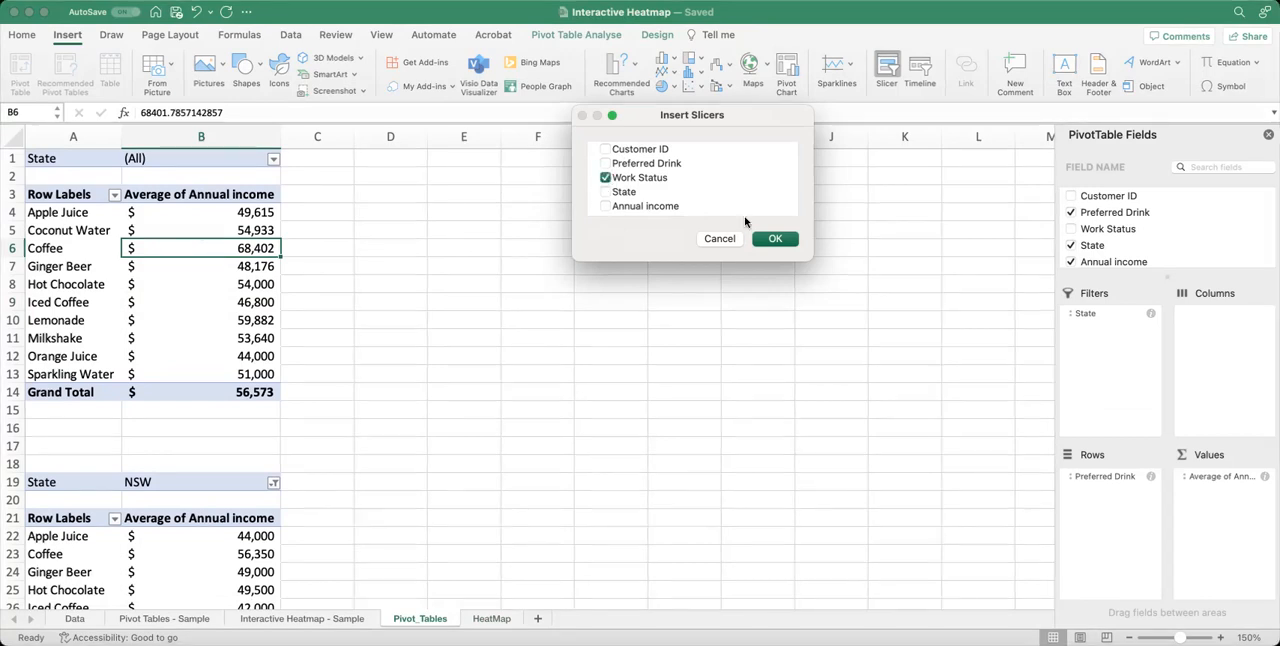
pyautogui.click(779, 243)
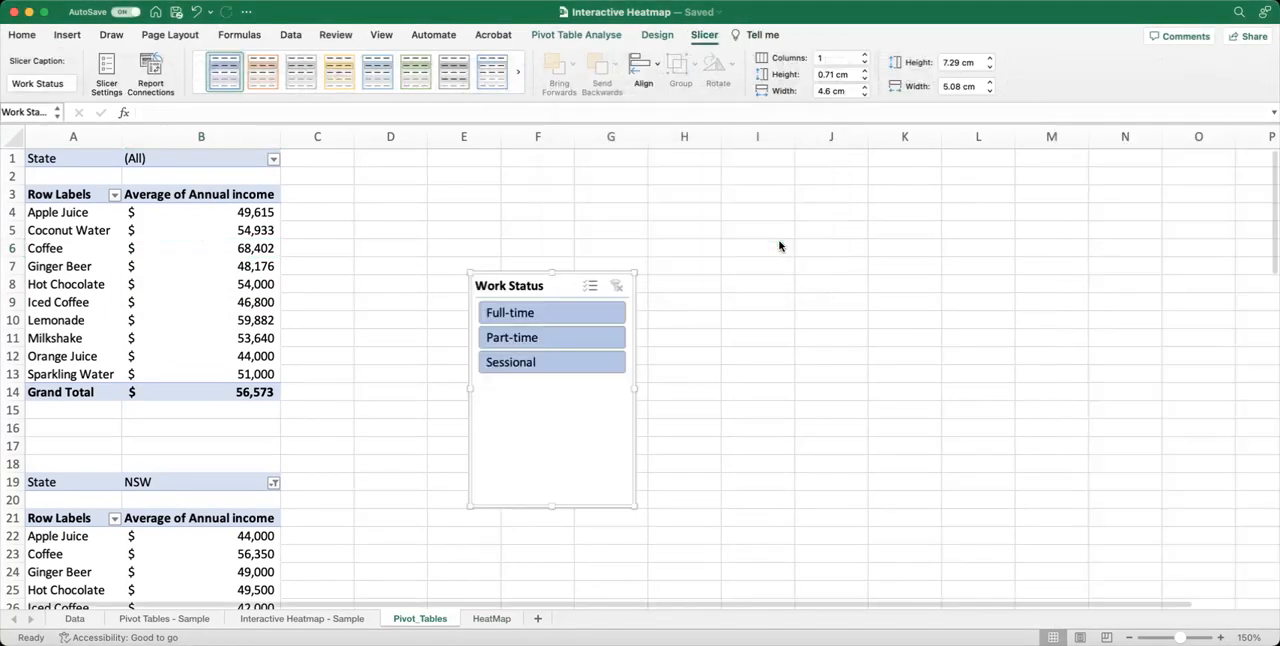
pyautogui.moveTo(570, 277); pyautogui.dragTo(531, 162)
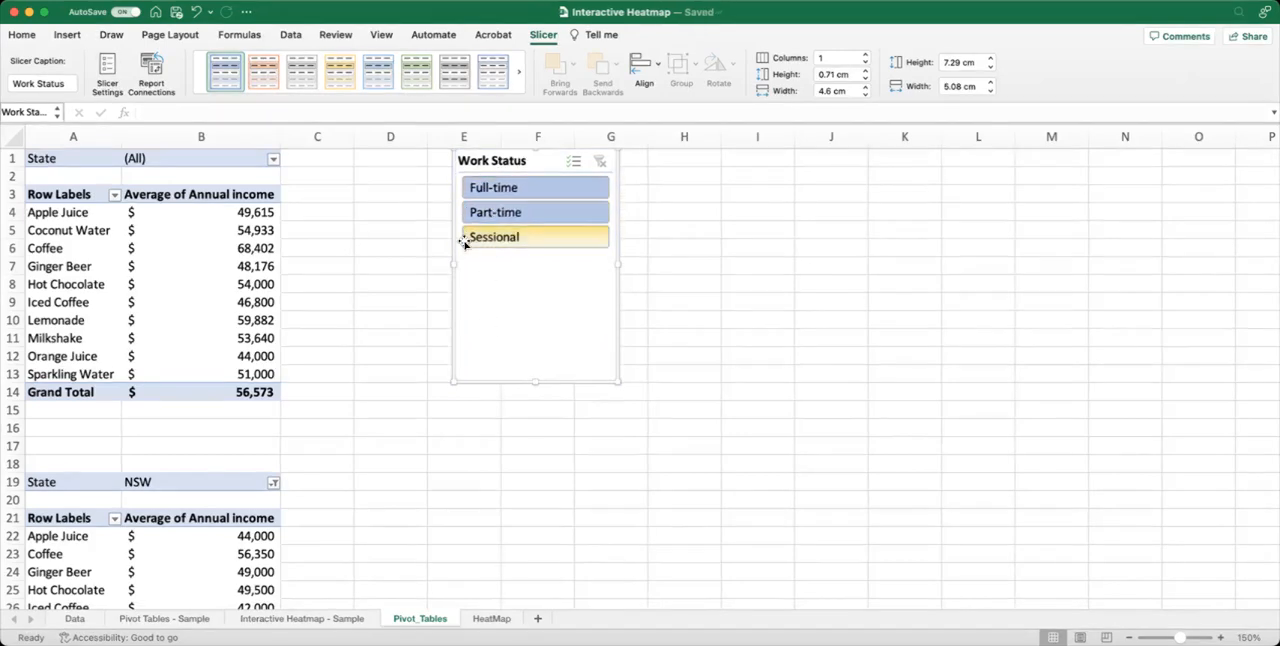
# Move the Work Status slicer to the HeatMap sheet, place it beside the heatmap table and shorten it to about 3.5 cm high.
pyautogui.rightClick(528, 326)
pyautogui.click(491, 620)
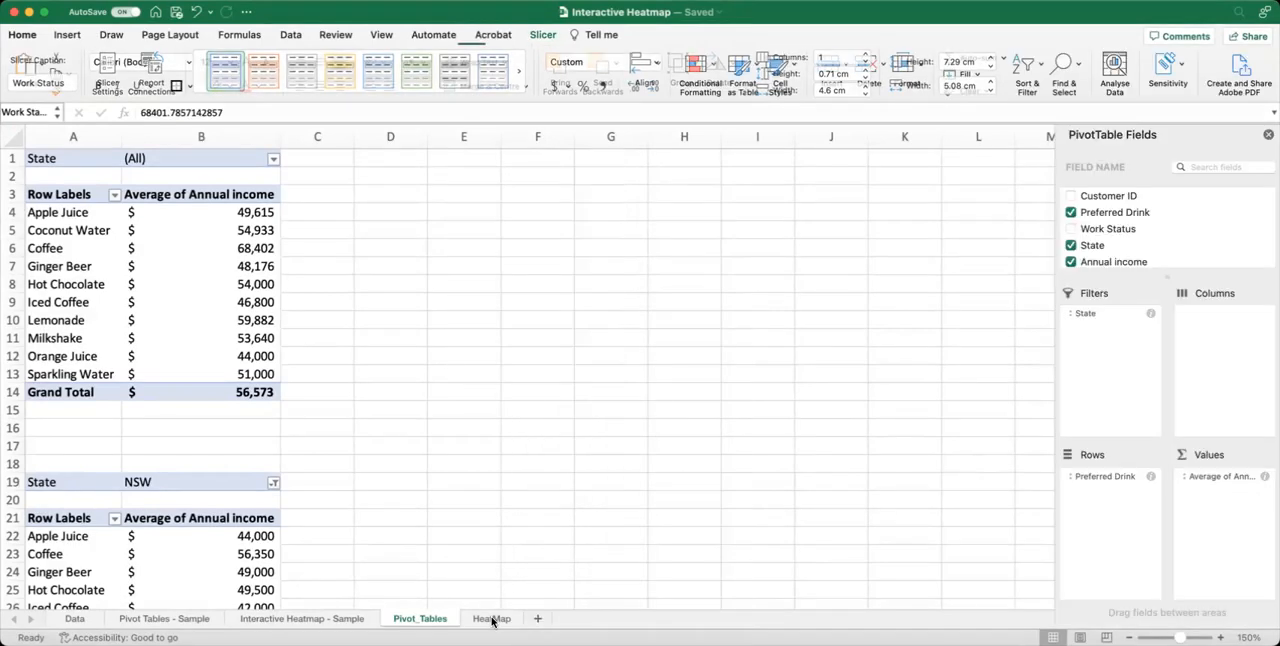
pyautogui.click(491, 620)
pyautogui.click(740, 332)
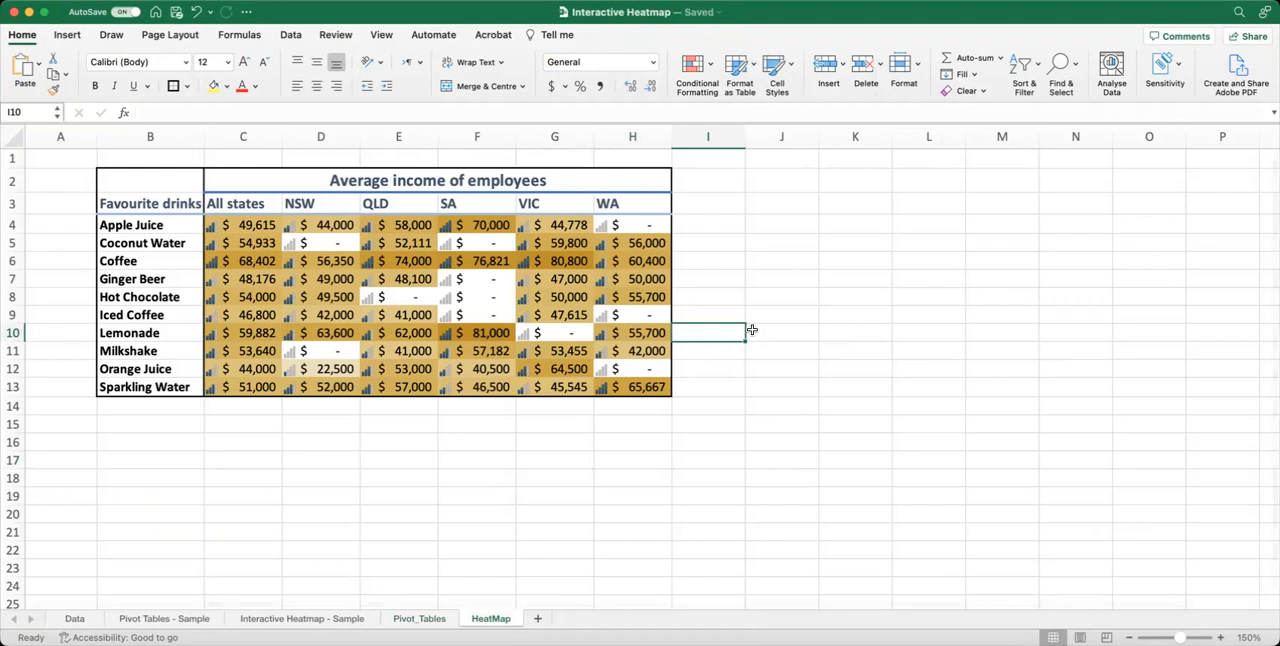
pyautogui.press('super+v')
pyautogui.moveTo(766, 327); pyautogui.dragTo(805, 245)
pyautogui.moveTo(782, 340); pyautogui.dragTo(786, 280)
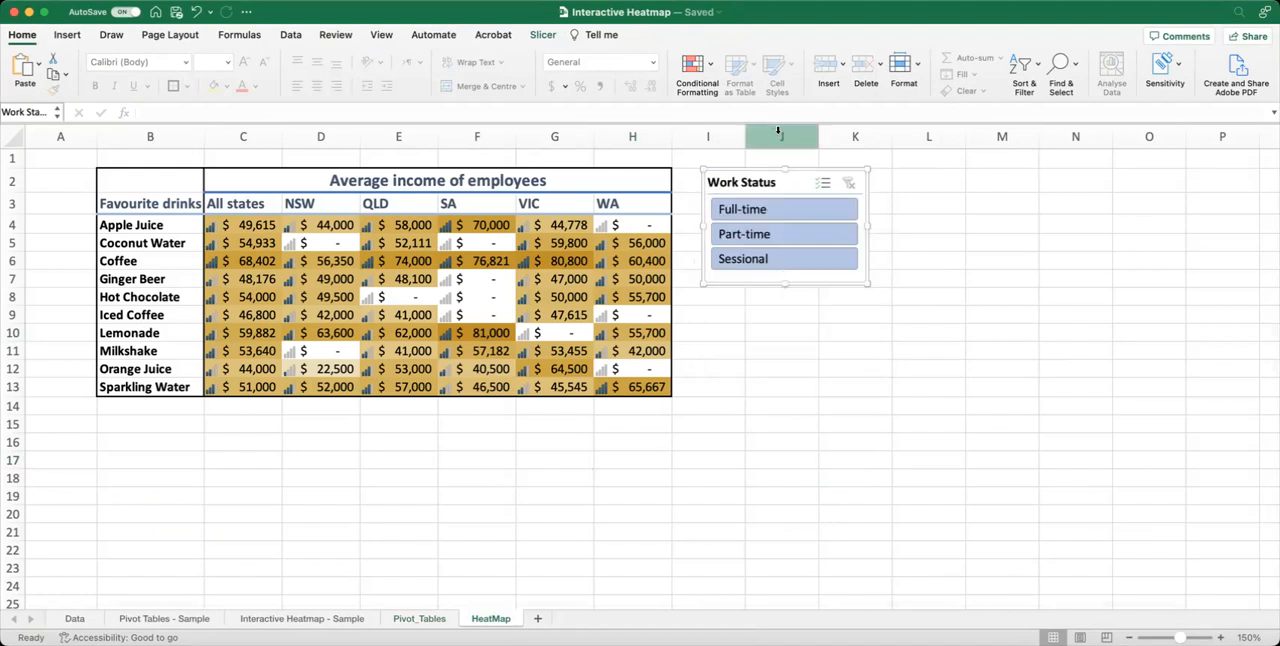
# Apply the light yellow slicer style to the Work Status slicer.
pyautogui.click(542, 35)
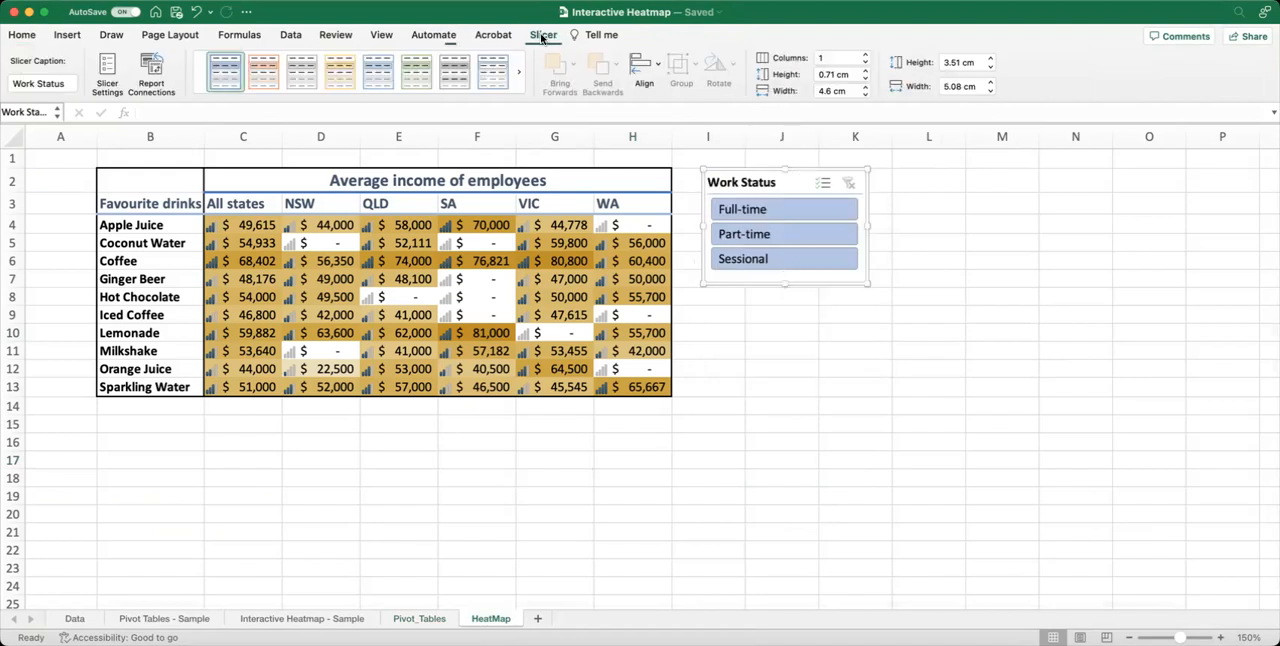
pyautogui.click(360, 99)
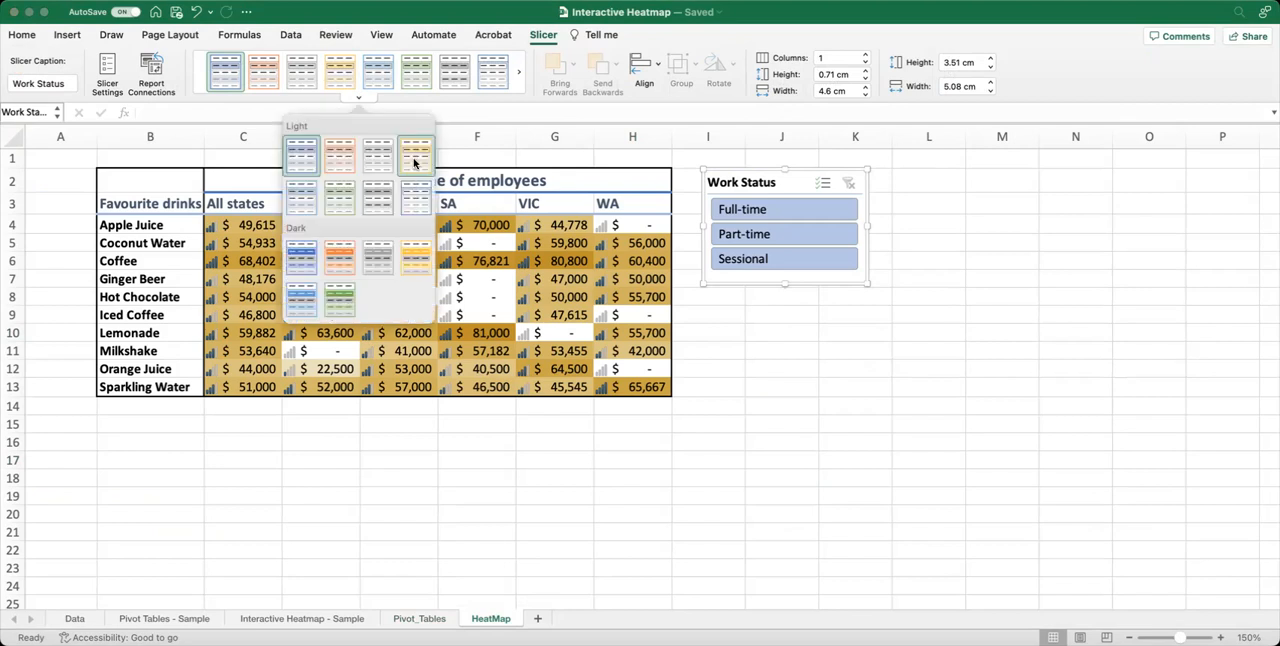
pyautogui.click(414, 163)
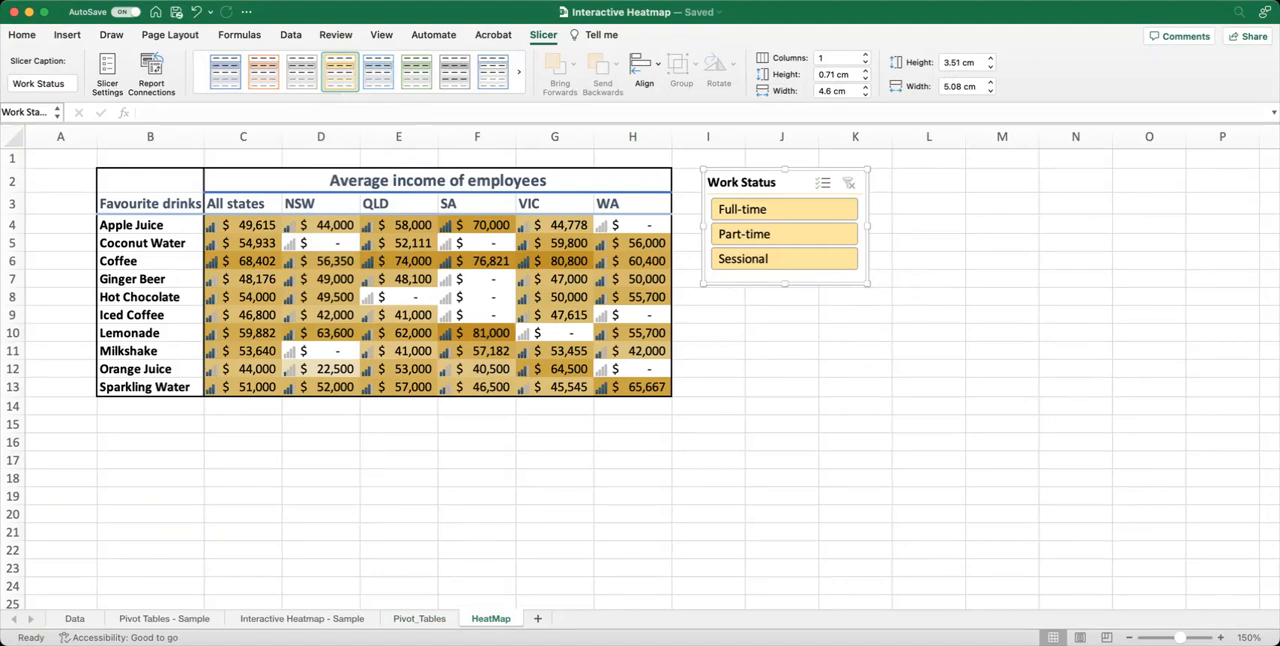
# Test the Work Status slicer on the heatmap with Part-time, Sessional and Full-time, and clear the filter.
pyautogui.hscroll(1, 1151, 263)
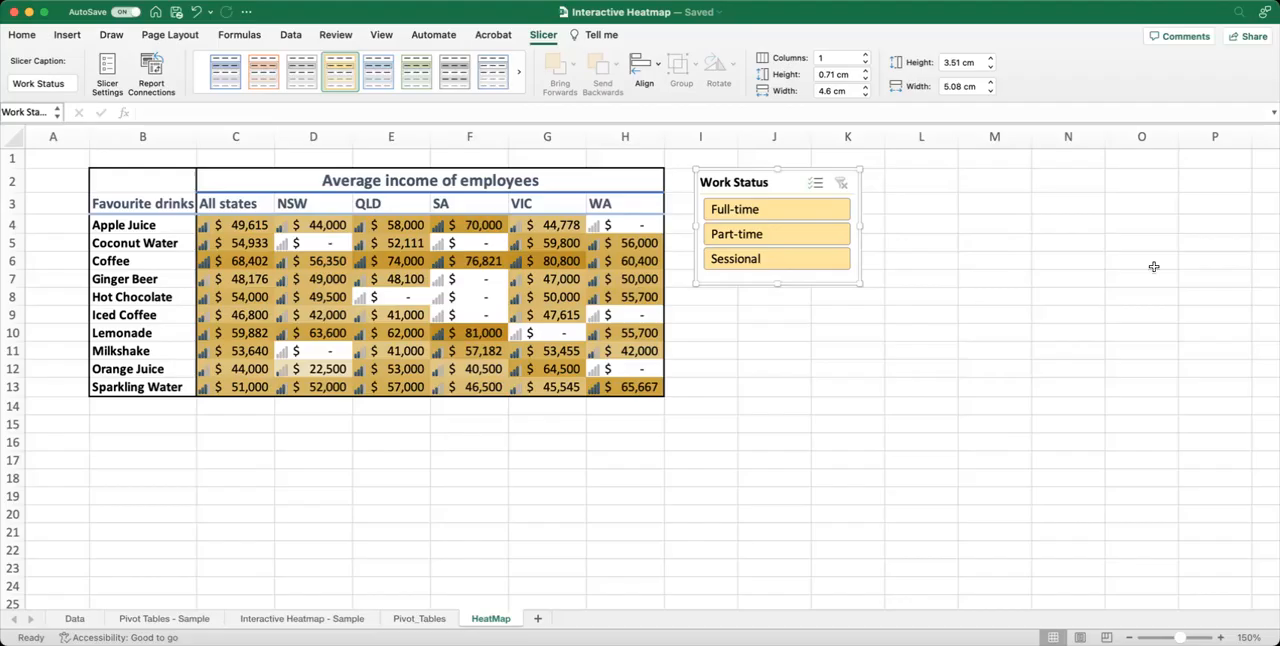
pyautogui.click(776, 234)
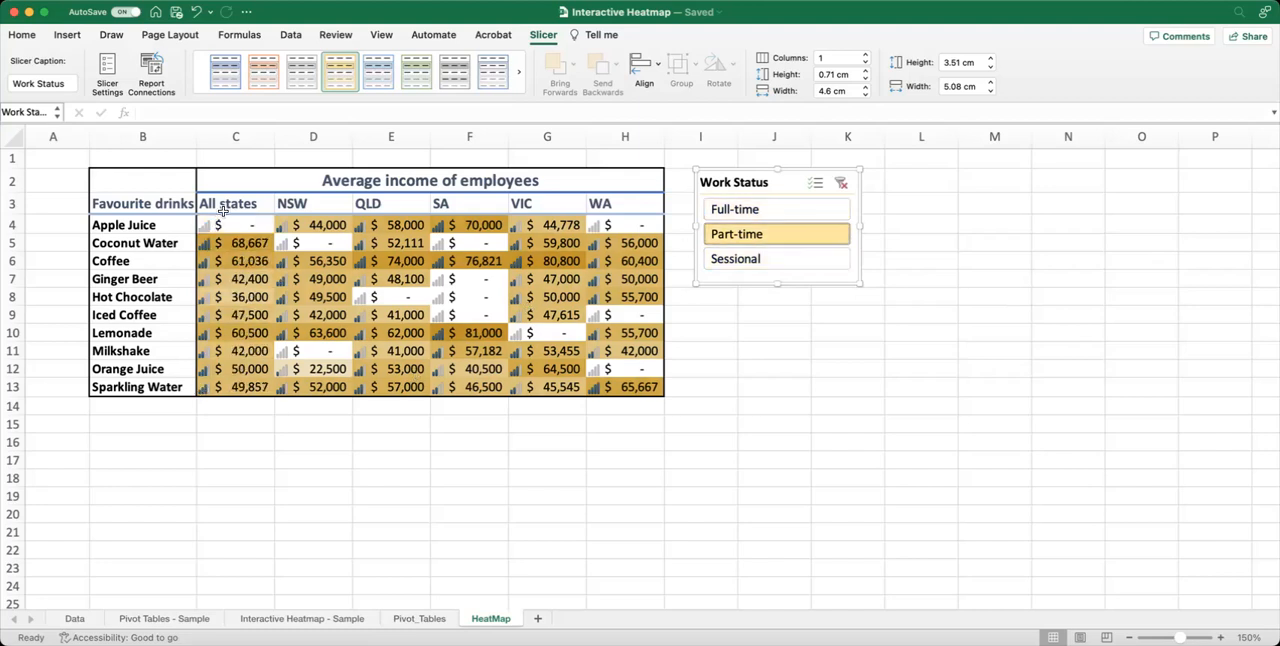
pyautogui.click(757, 258)
pyautogui.click(755, 236)
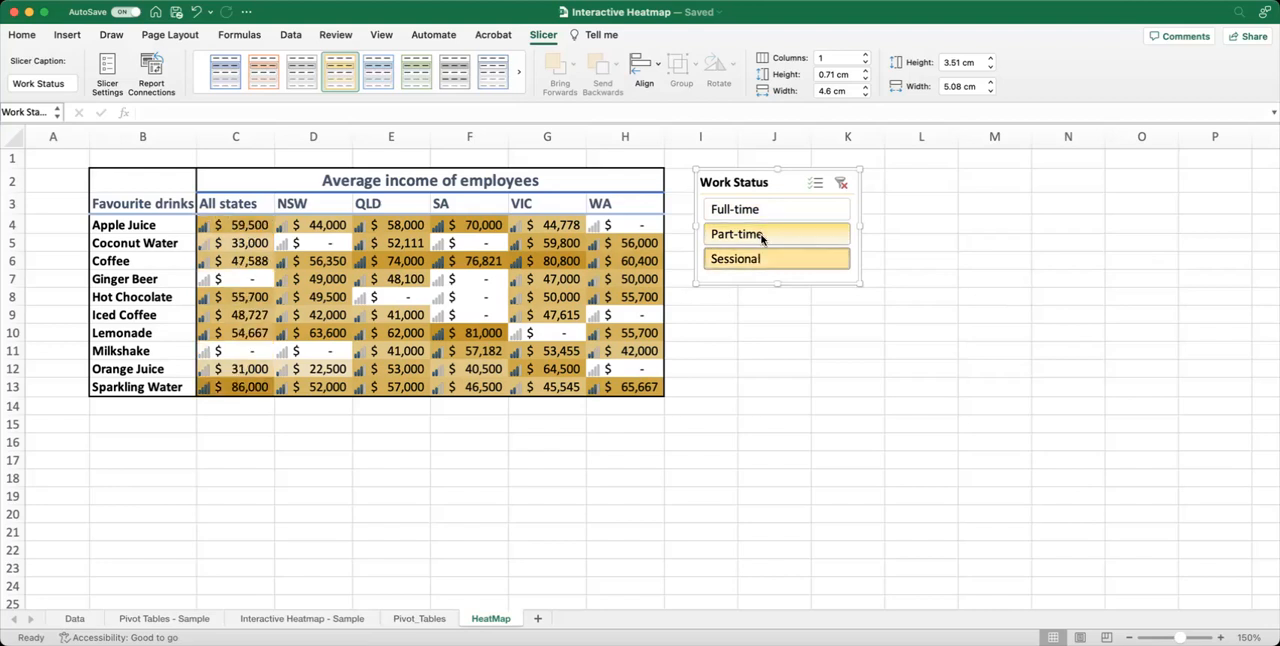
pyautogui.click(745, 210)
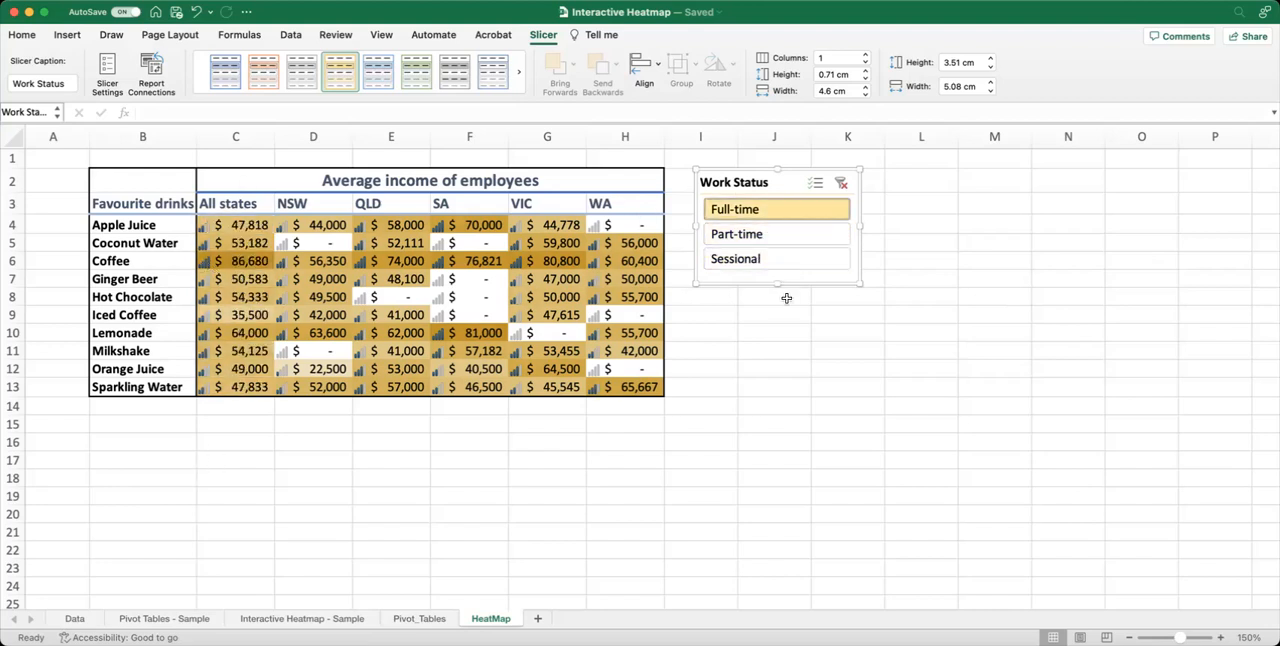
pyautogui.click(841, 184)
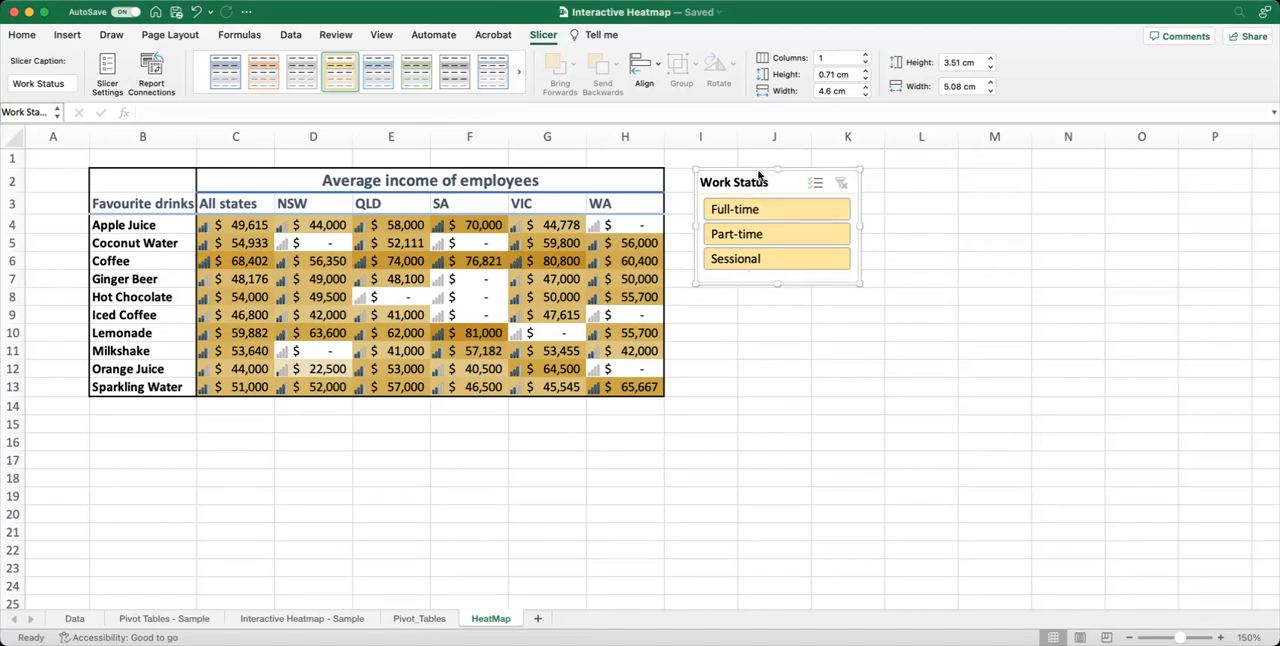
# Connect the Work Status slicer to the NSW, PivotTable16, QLD, SA and VIC pivot tables on the Pivot_Tables sheet as well.
pyautogui.rightClick(749, 288)
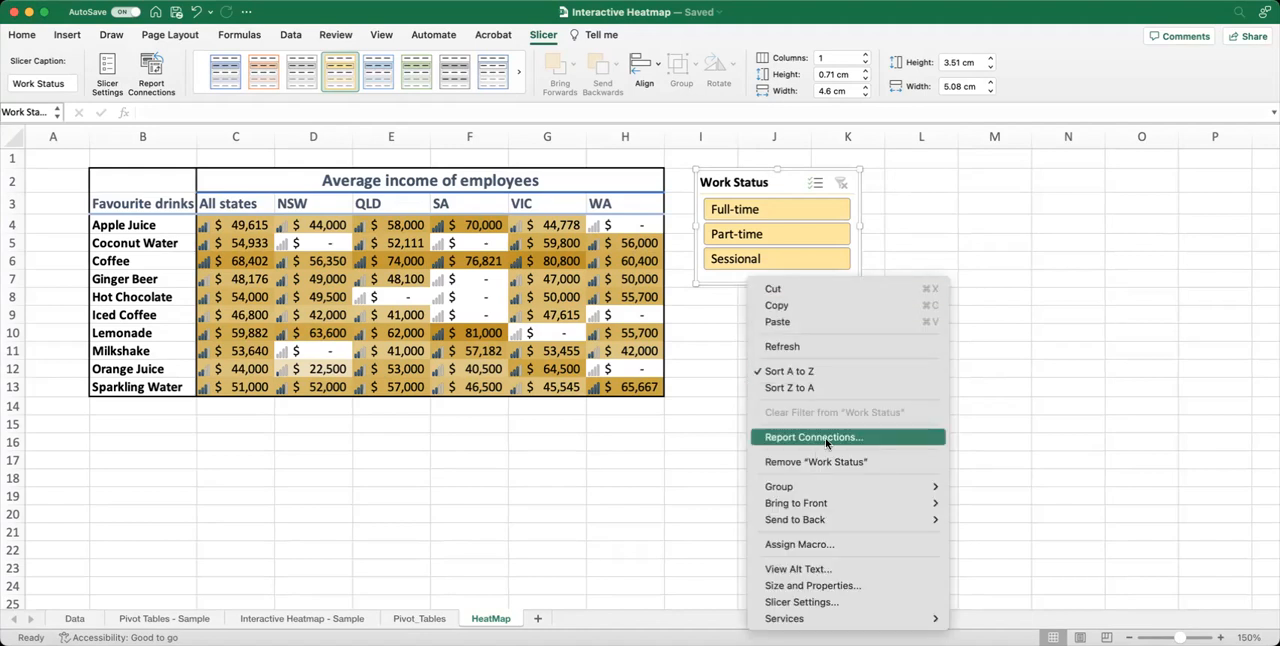
pyautogui.click(152, 69)
pyautogui.click(150, 68)
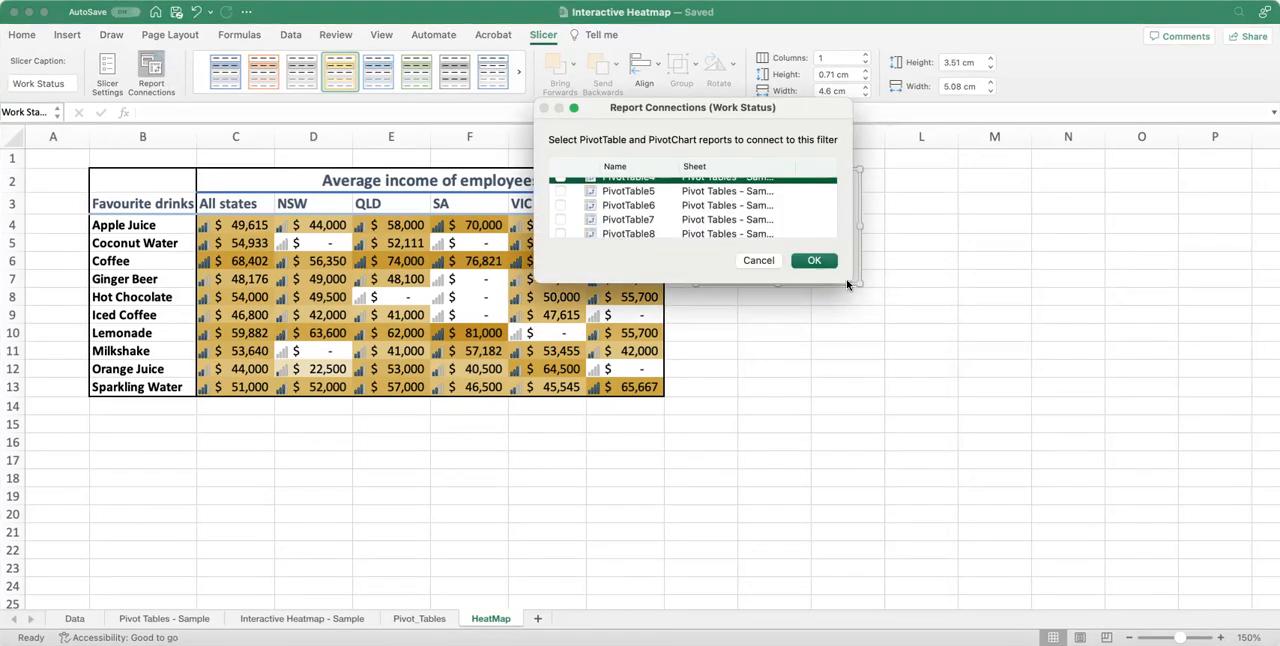
pyautogui.moveTo(845, 281); pyautogui.dragTo(1016, 449)
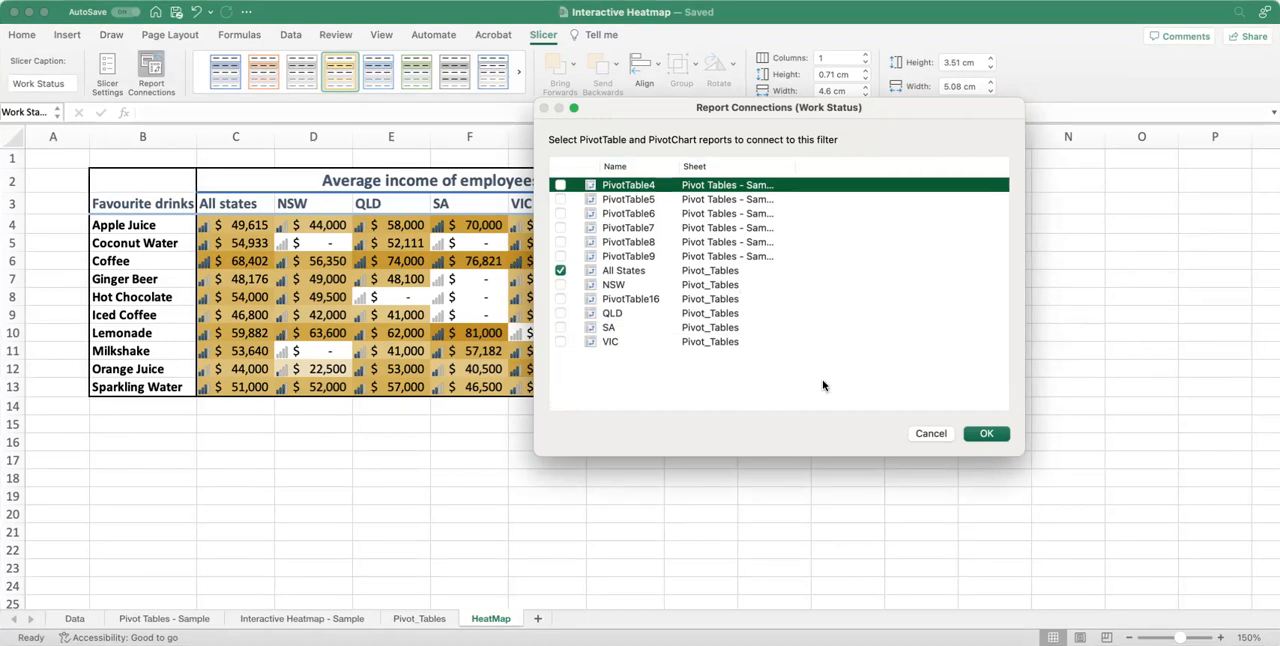
pyautogui.click(560, 285)
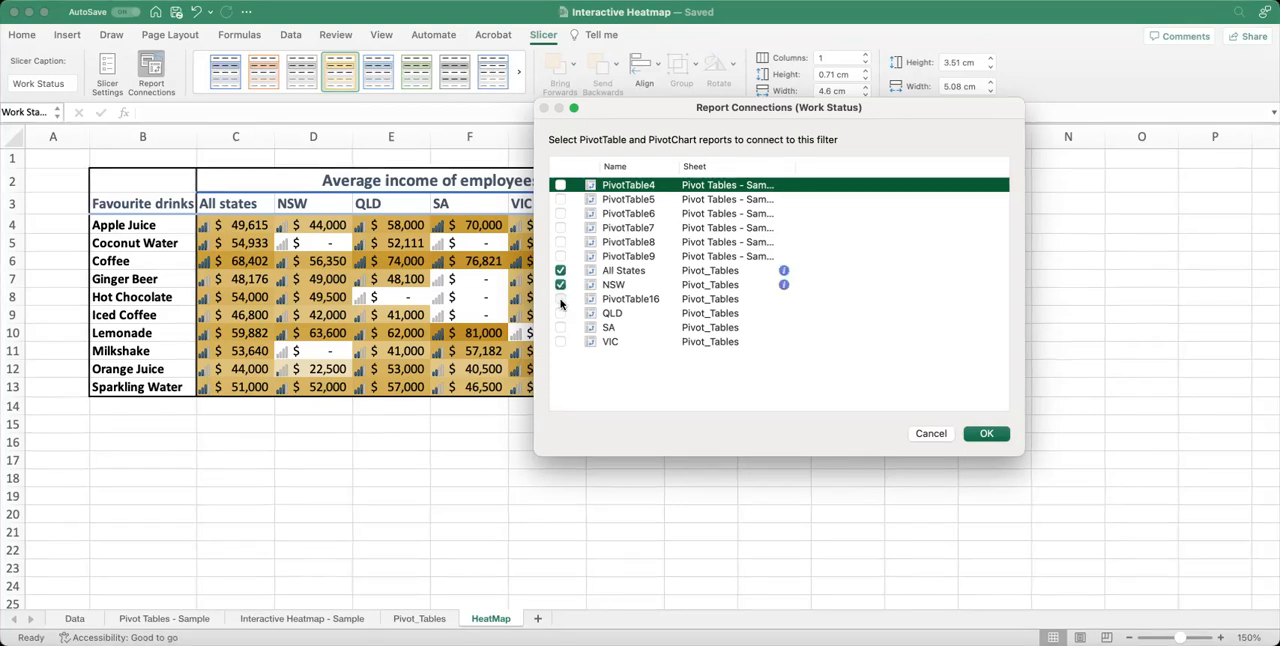
pyautogui.click(560, 313)
pyautogui.click(560, 327)
pyautogui.click(560, 341)
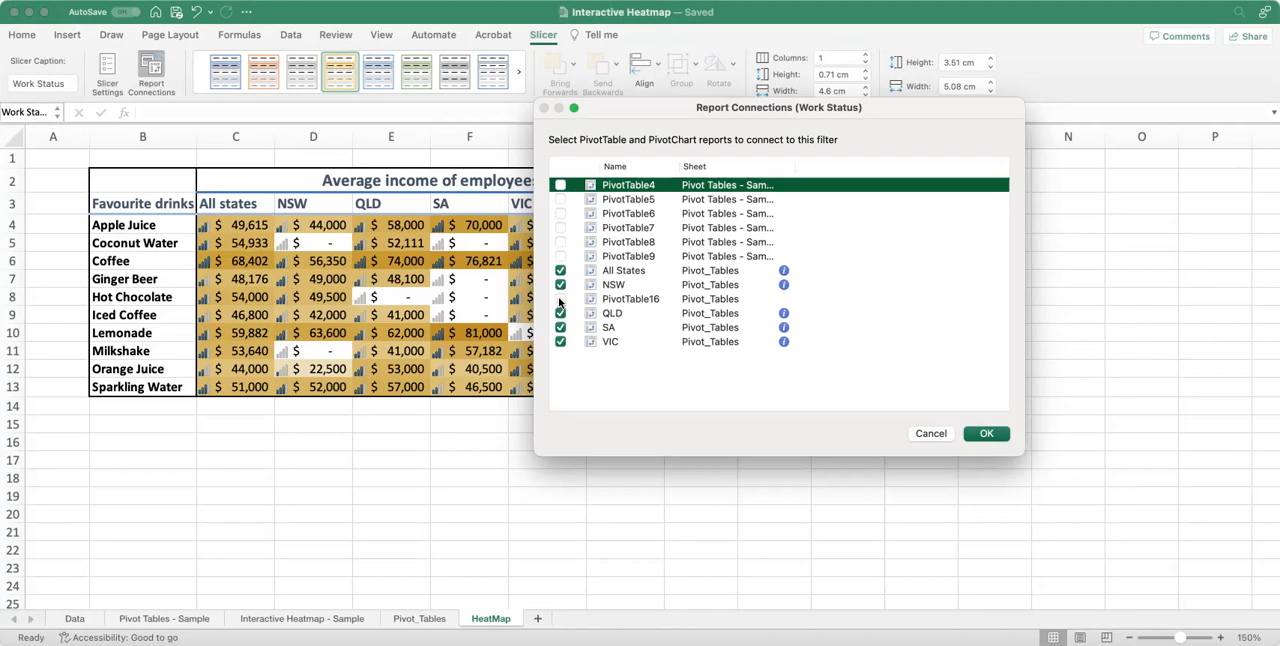
pyautogui.click(986, 433)
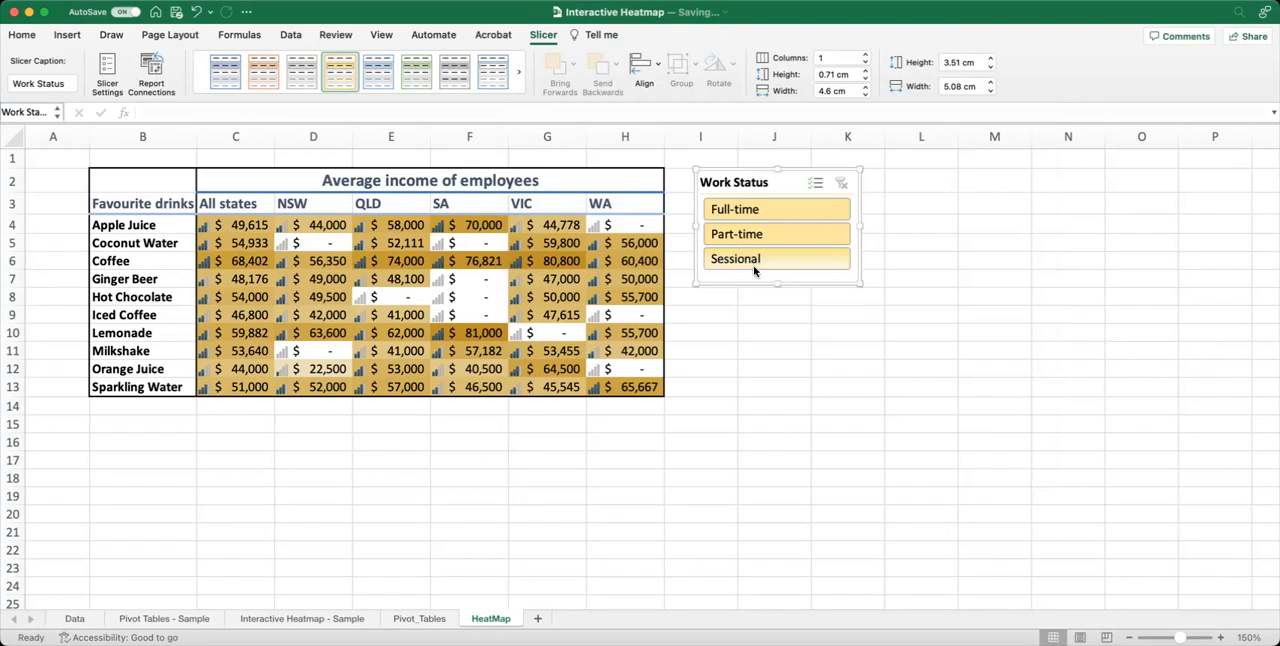
# Check that all state columns respond to the slicer by filtering on Sessional, Part-time and Full-time, and clear the filter.
pyautogui.click(768, 259)
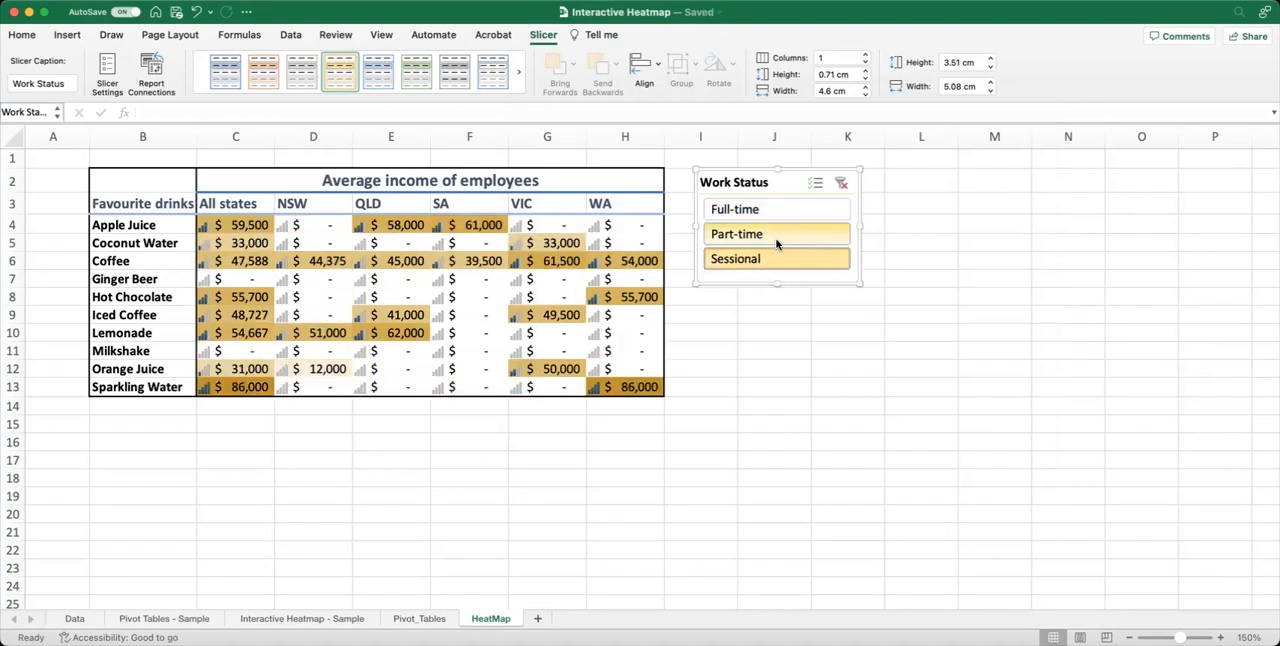
pyautogui.click(768, 234)
pyautogui.click(771, 209)
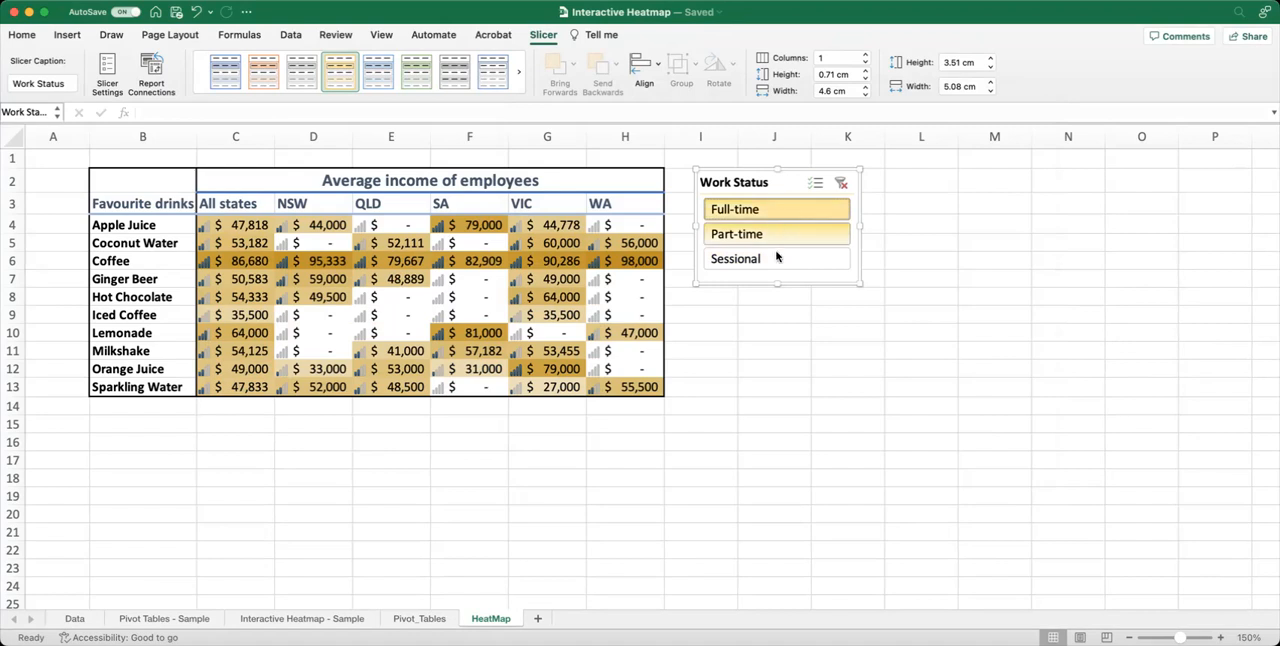
pyautogui.click(769, 235)
pyautogui.click(771, 236)
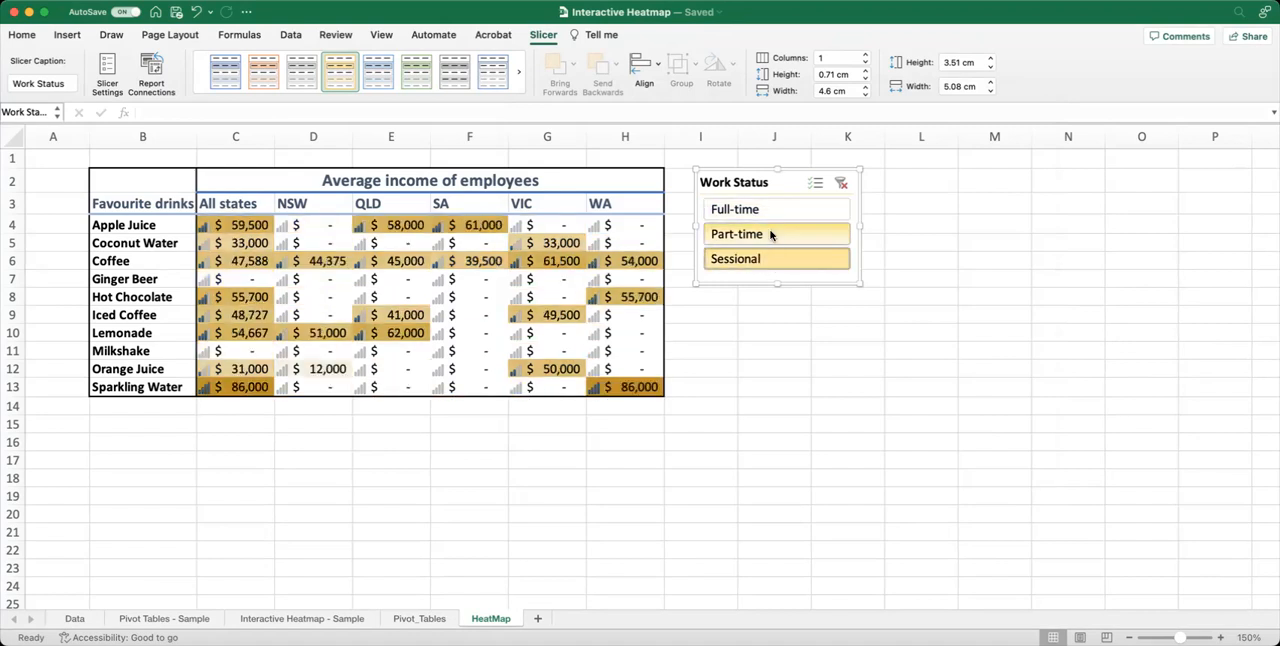
pyautogui.click(765, 209)
pyautogui.click(840, 184)
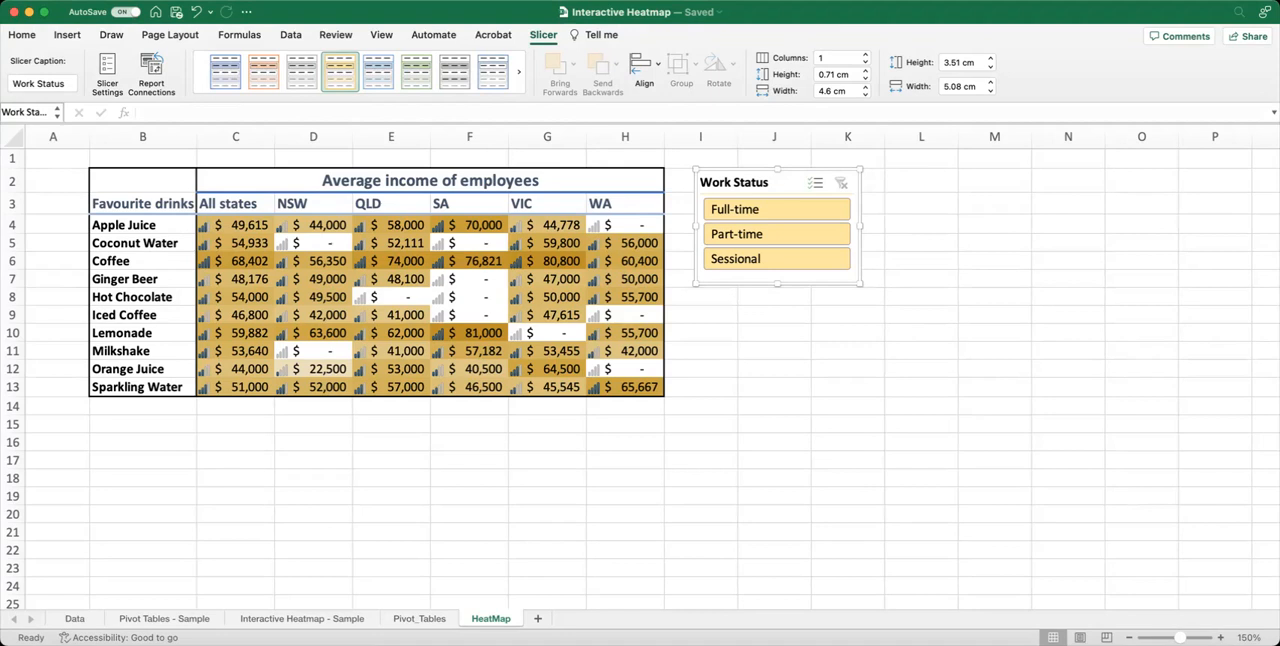
# Compare the heatmap for Full-time, Part-time and Sessional employees again, return to Part-time, and clear the Work Status filter.
pyautogui.click(810, 211)
pyautogui.click(811, 238)
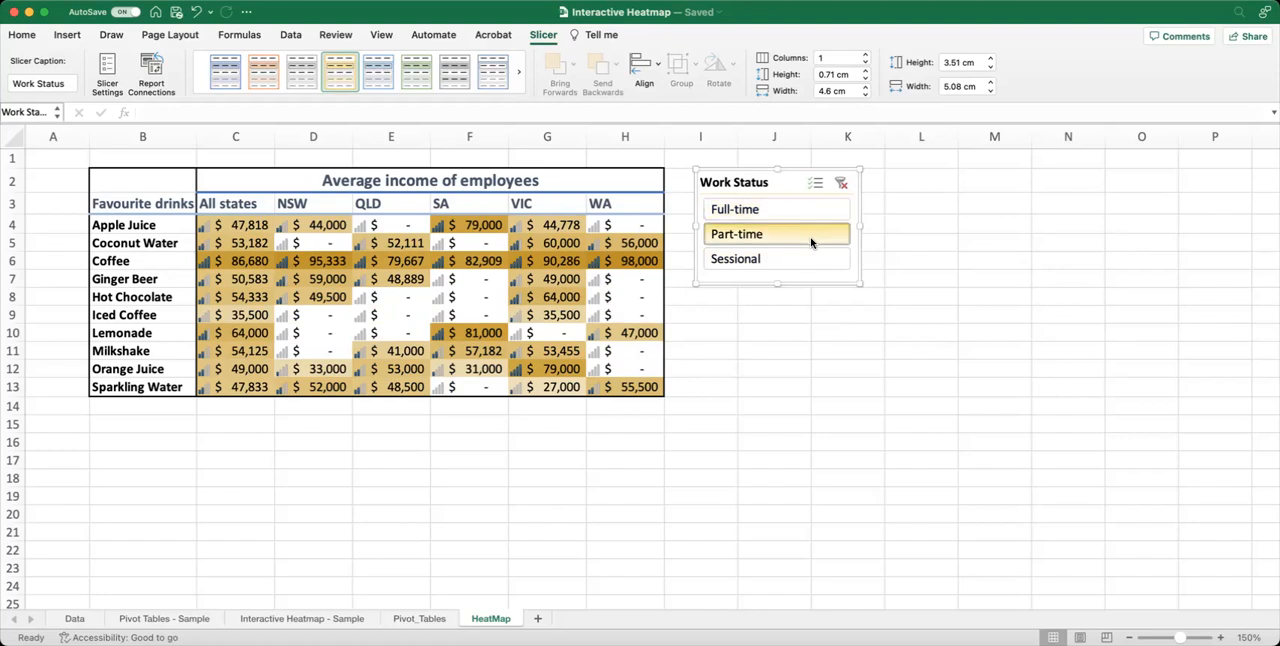
pyautogui.click(804, 256)
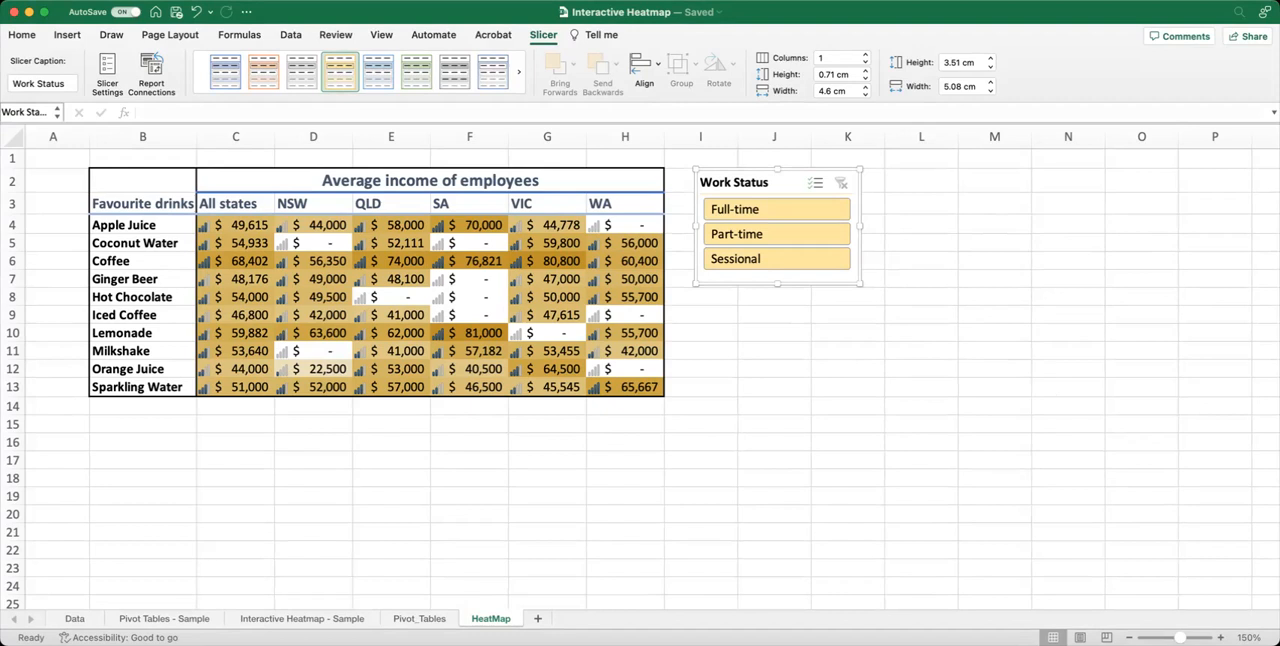
pyautogui.click(815, 237)
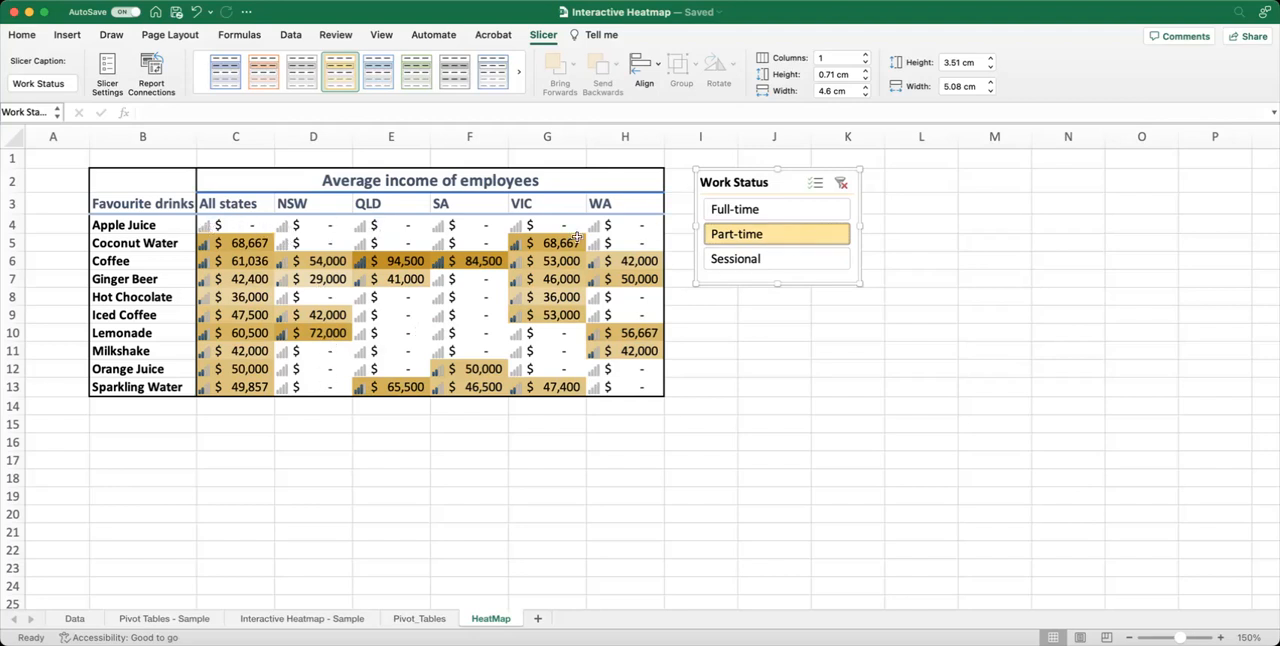
pyautogui.click(841, 183)
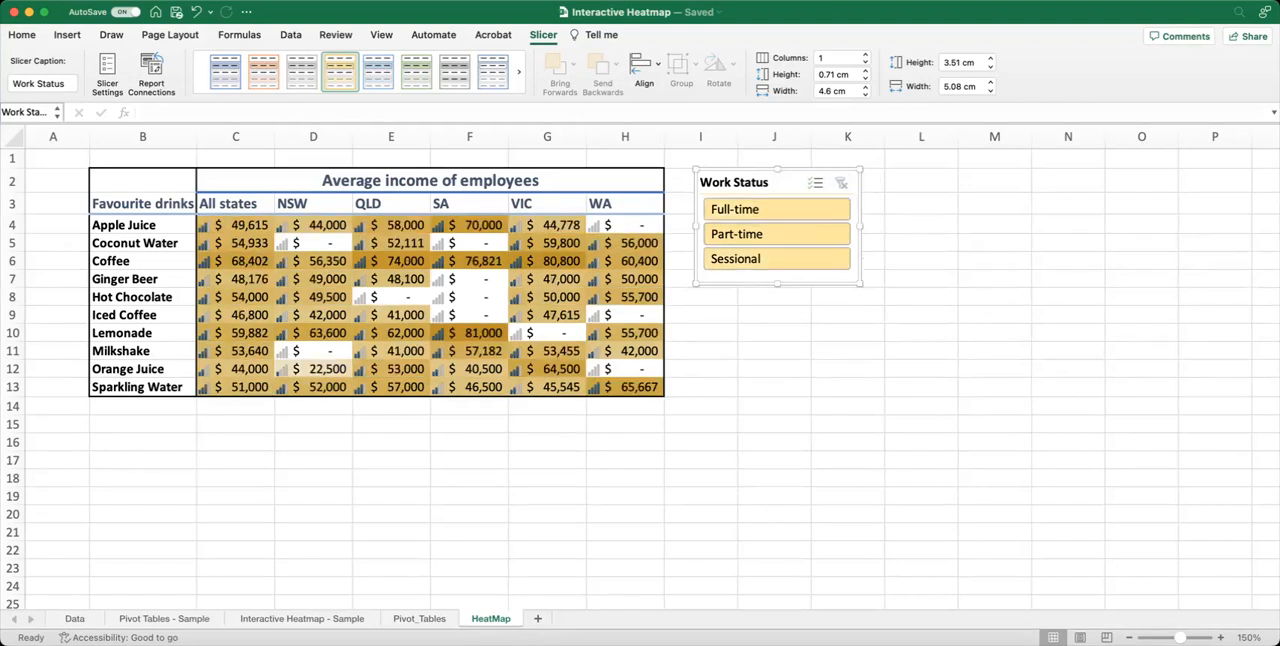